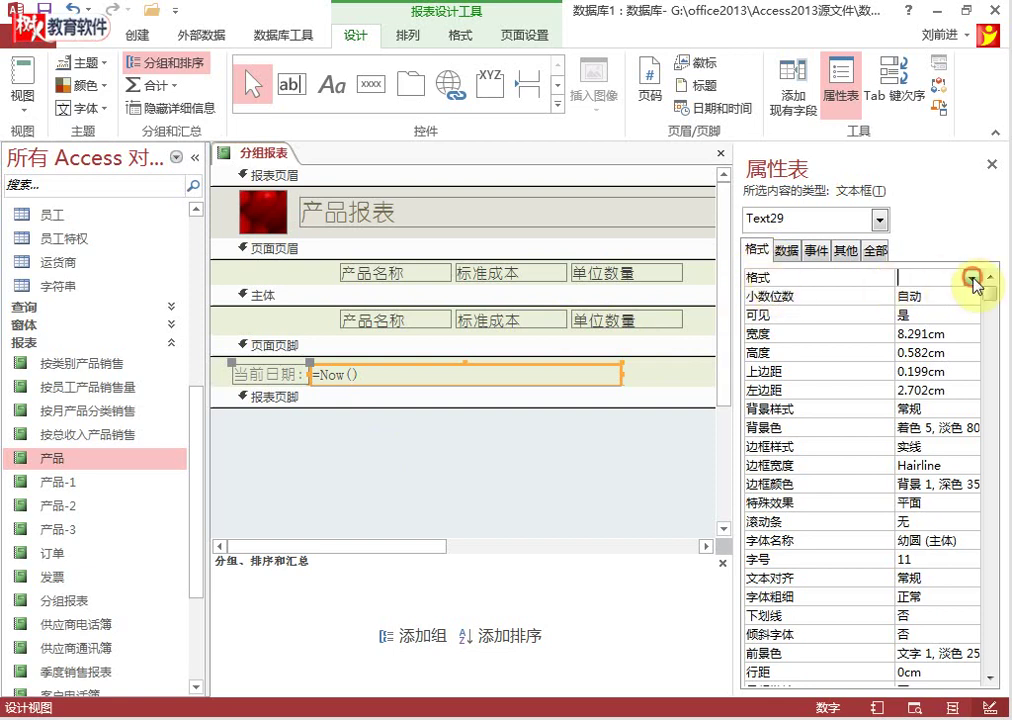
Set the page footer date text box's format to 短日期, check the date in Report View, and return to Design View.
left_click(973, 280)
left_click(935, 351)
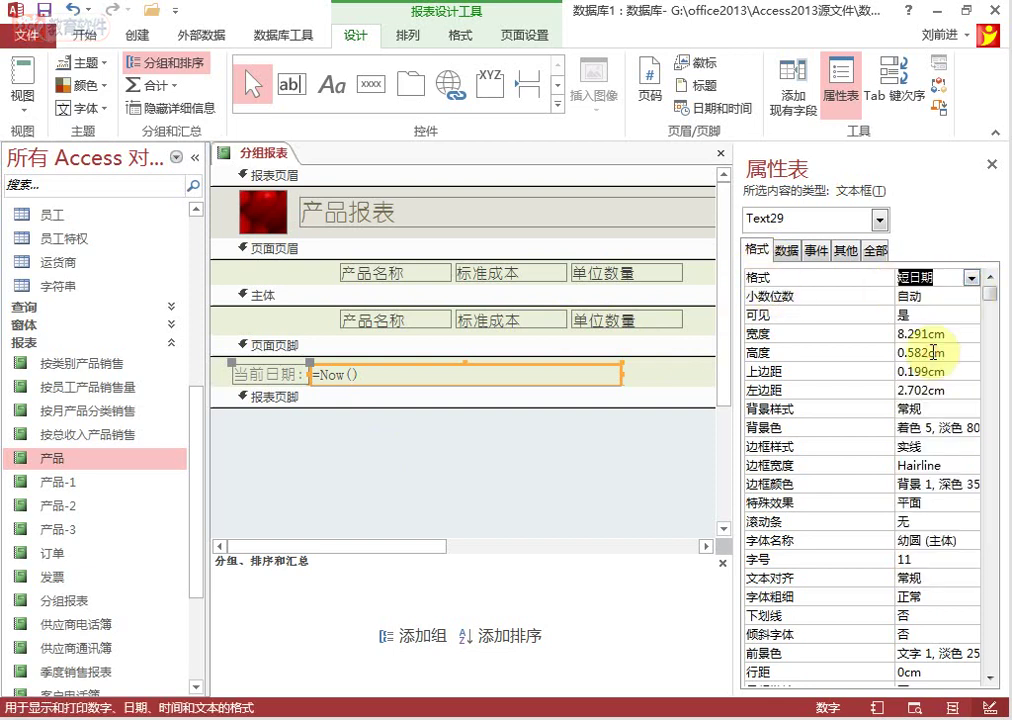
right_click(262, 152)
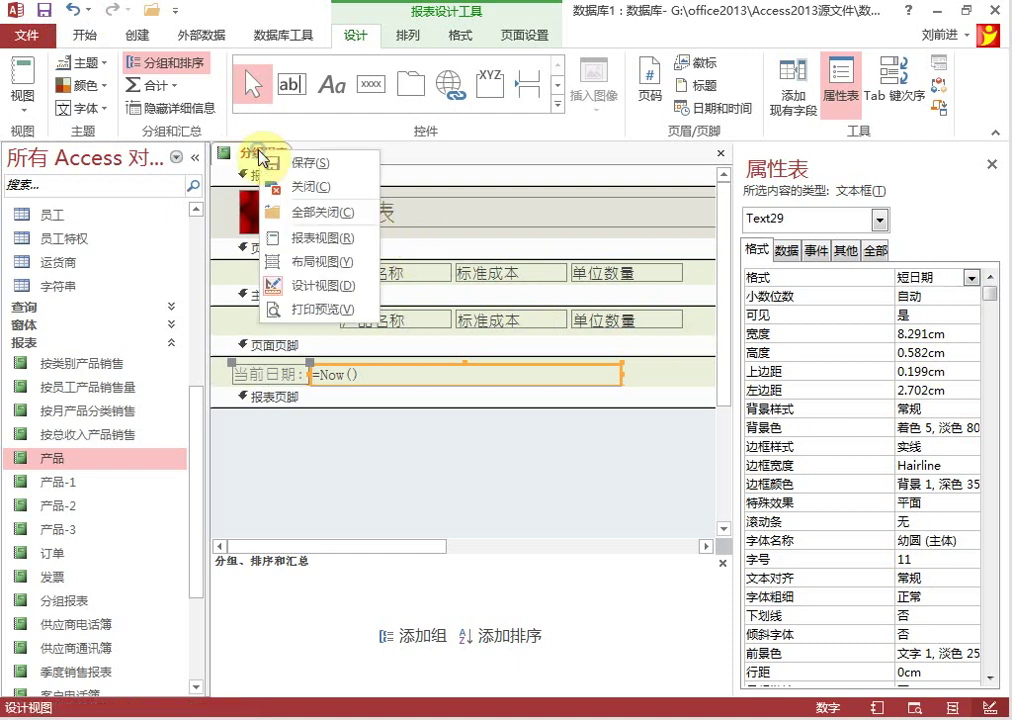
left_click(330, 238)
scroll(568, 398, "down", 3)
scroll(568, 398, "down", 10)
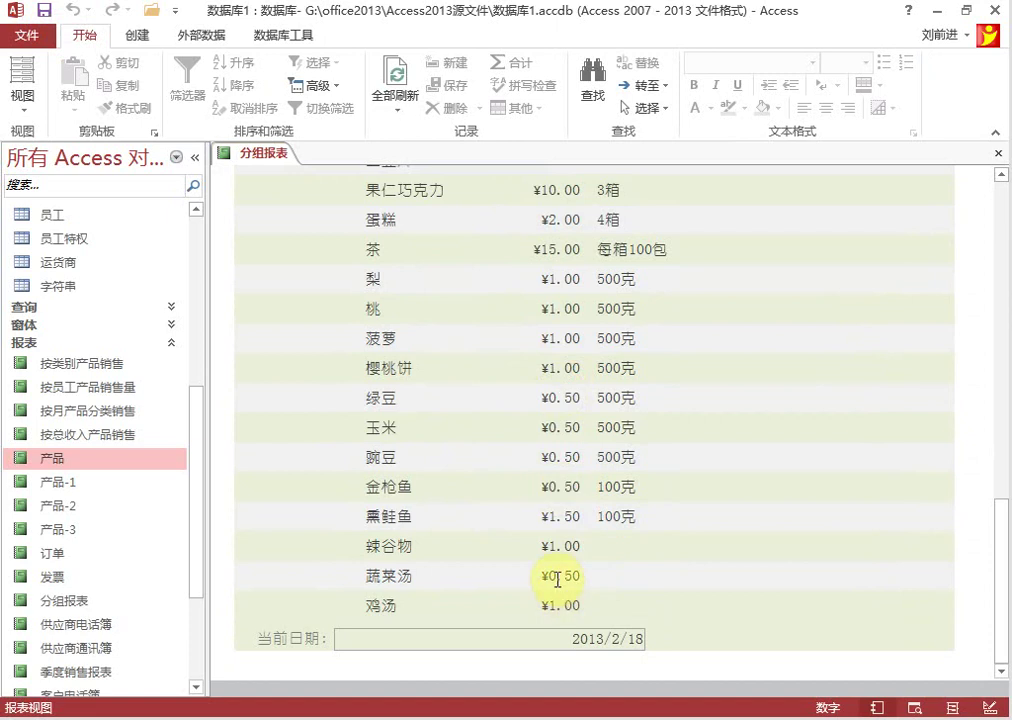
left_click_drag(572, 639, 644, 639)
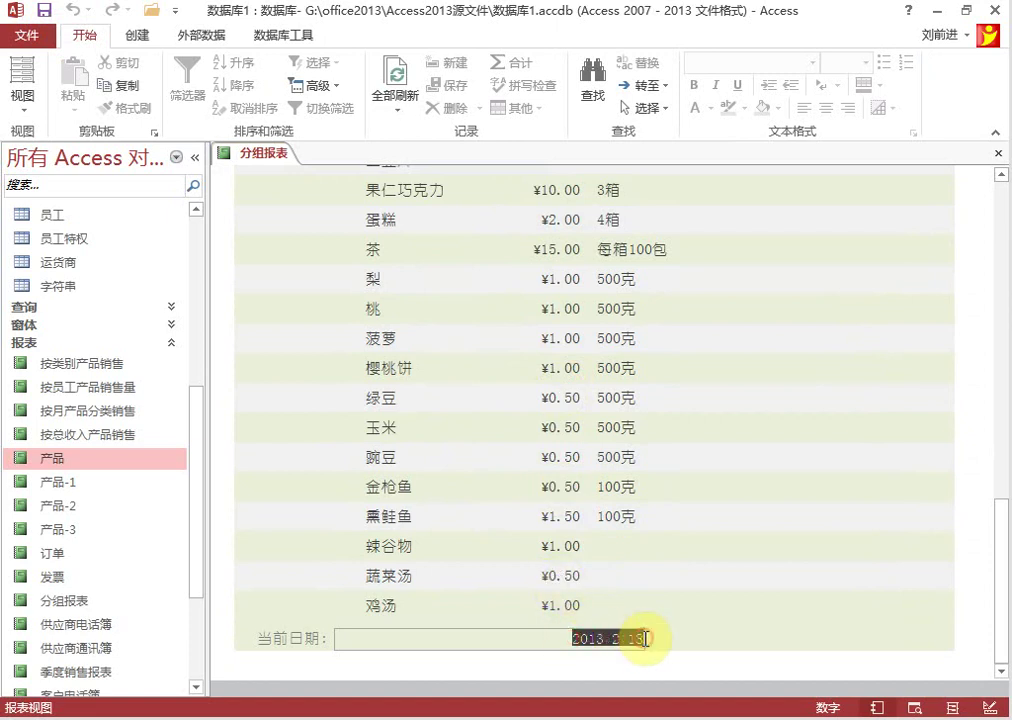
left_click(605, 639)
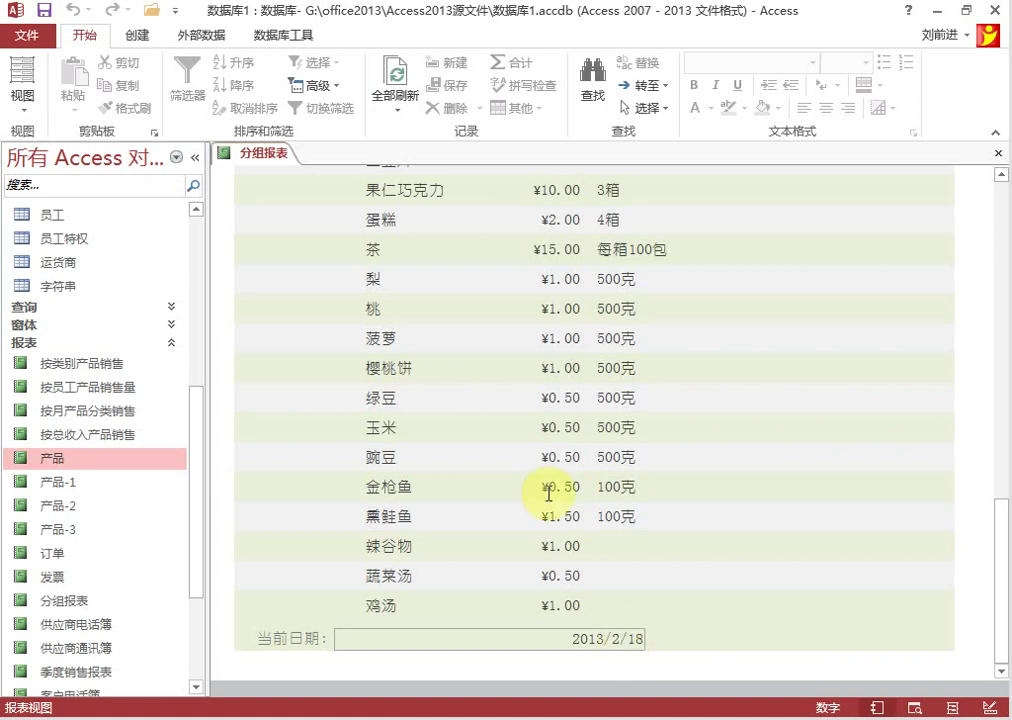
right_click(280, 155)
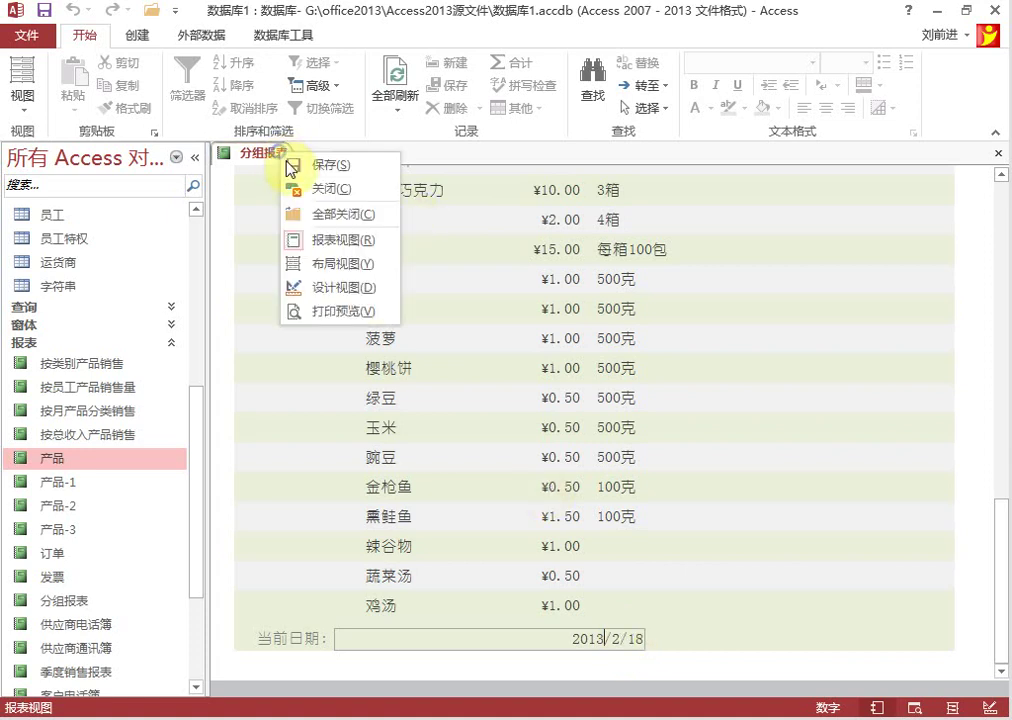
left_click(350, 292)
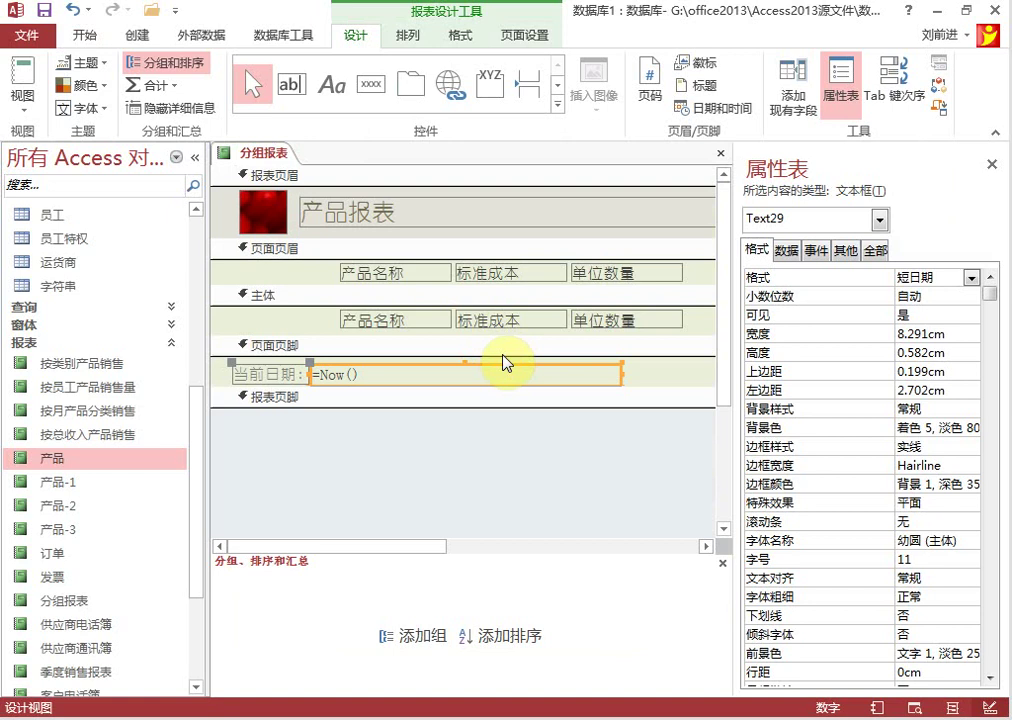
Set the =Now() text box's format to 长日期 and narrow the box to about 4.69 cm.
left_click(971, 277)
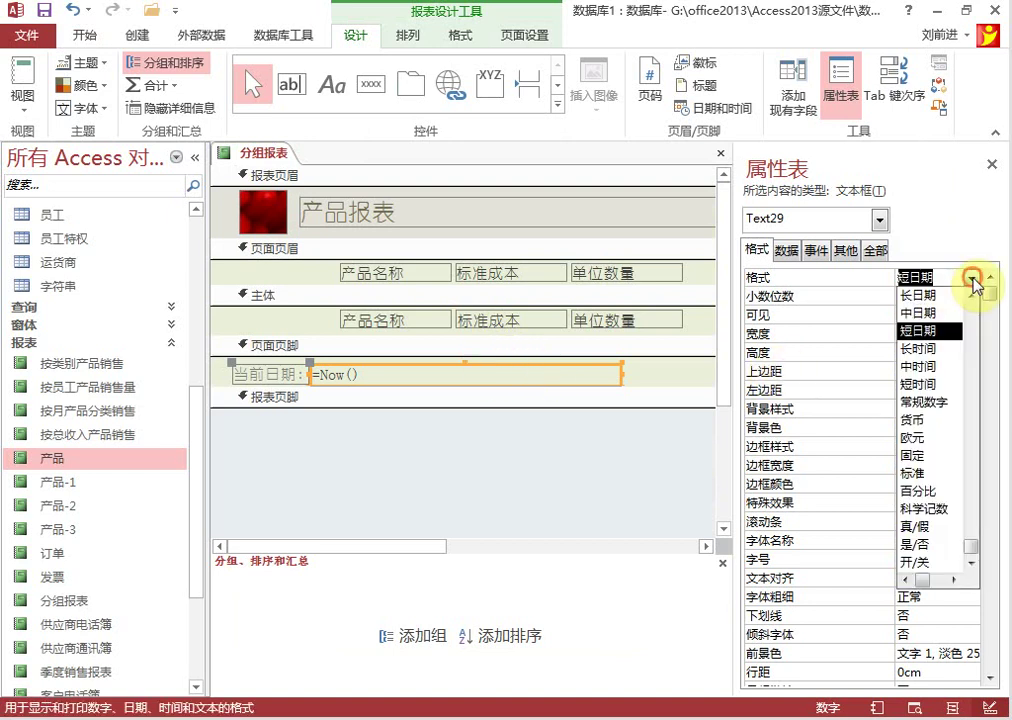
left_click(955, 295)
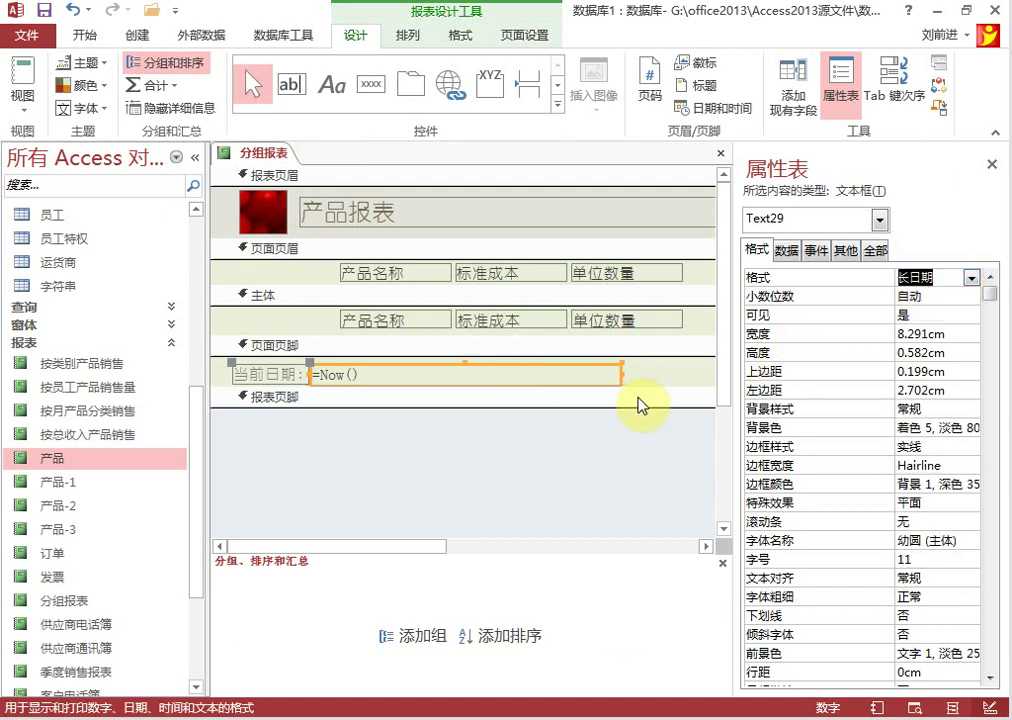
left_click_drag(623, 372, 486, 368)
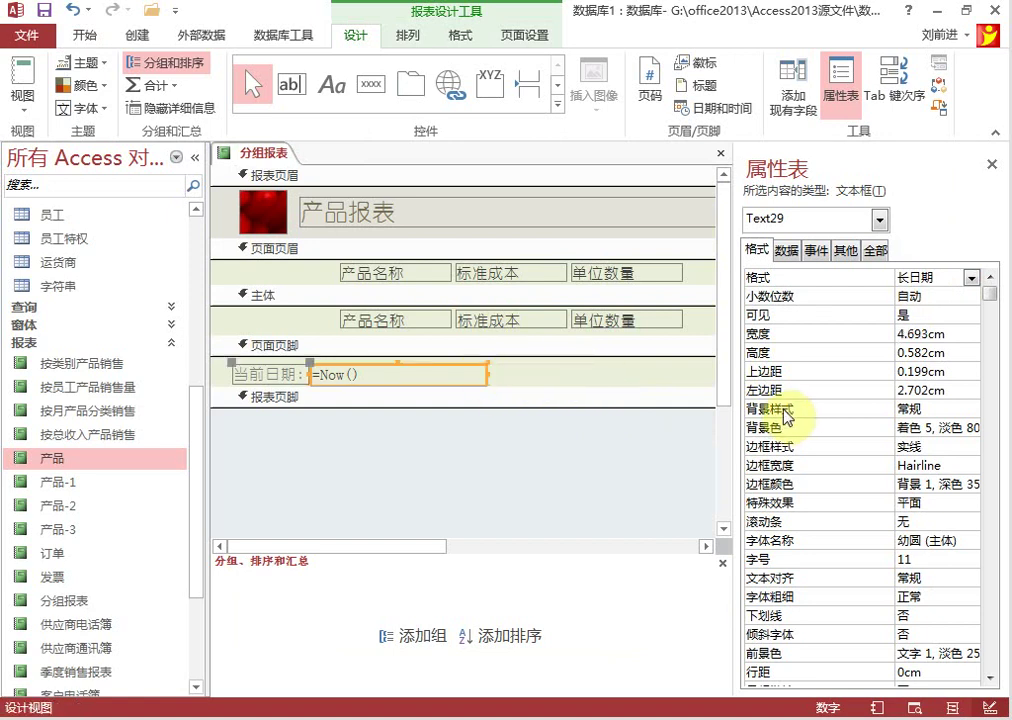
Set the date text box's border style to 透明 and left-align its text.
left_click(935, 446)
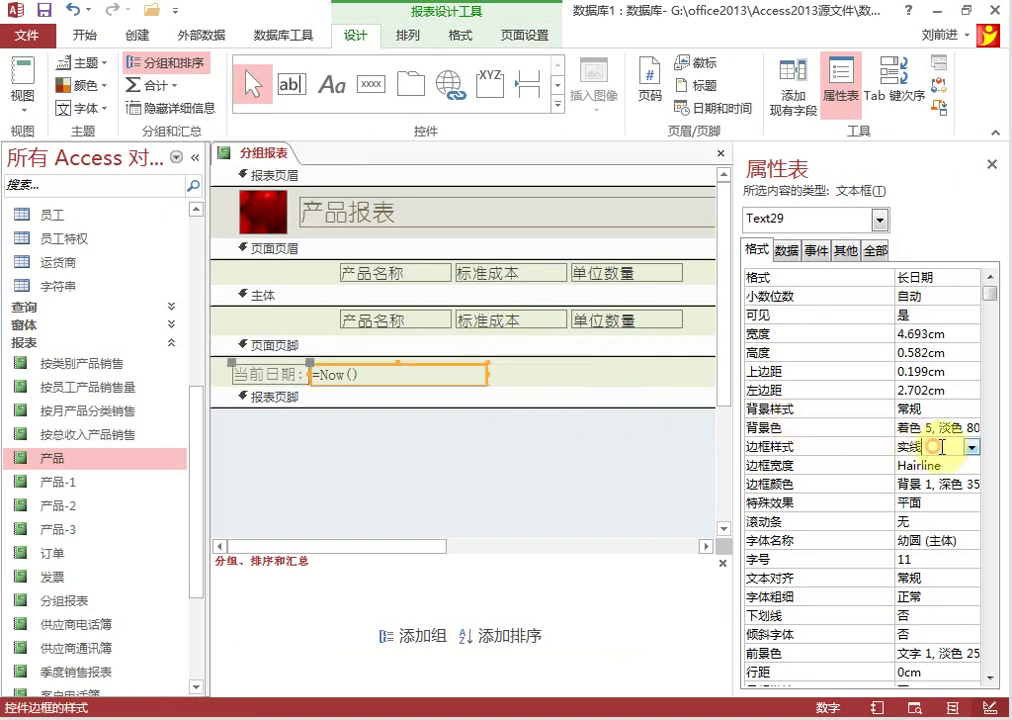
left_click(972, 447)
left_click(933, 466)
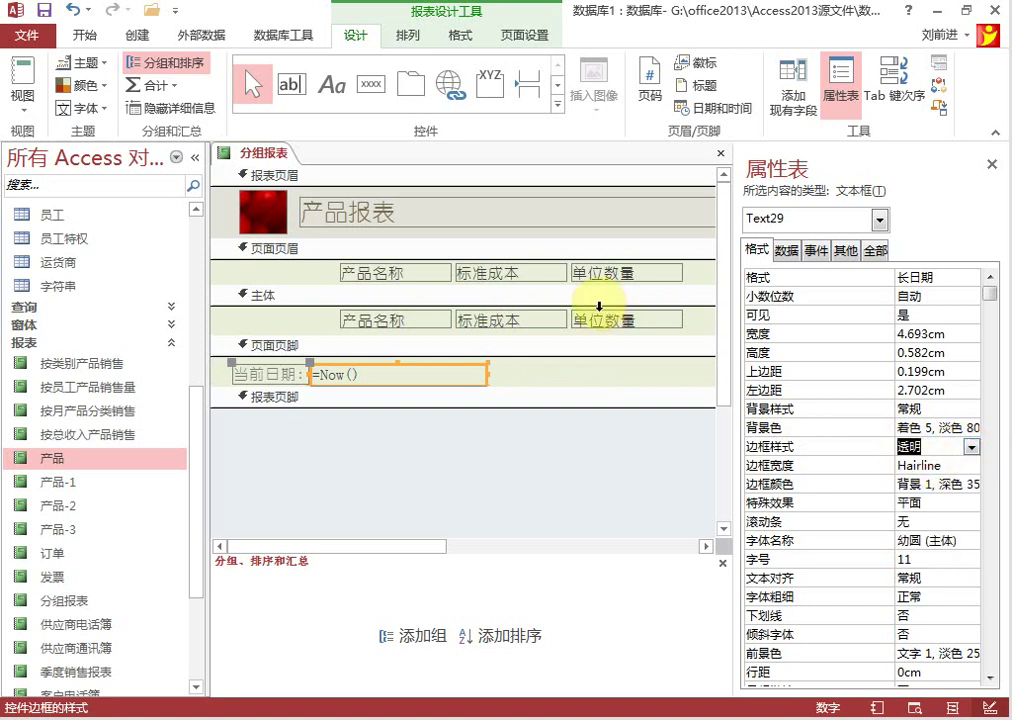
left_click(460, 38)
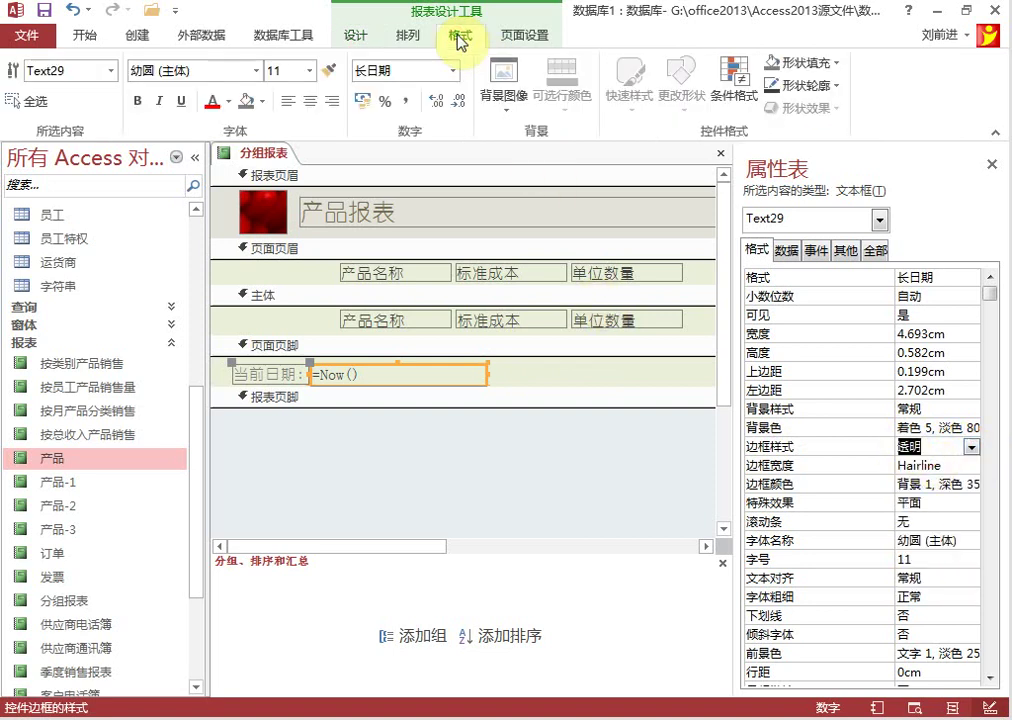
left_click(289, 103)
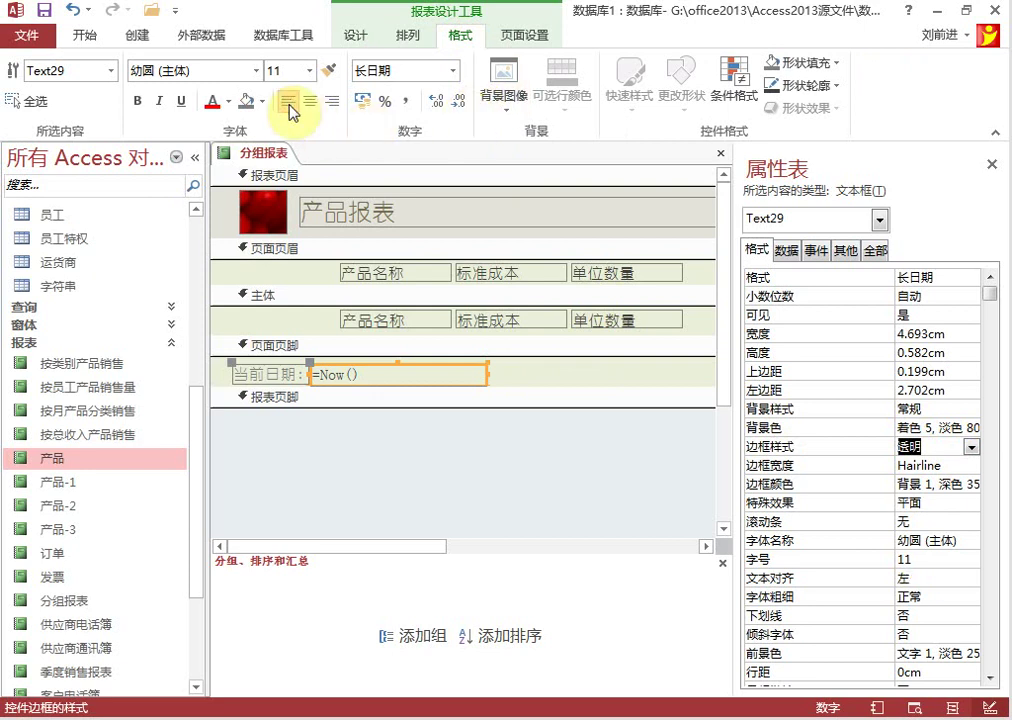
Check the formatted current date at the end of the report in Report View, and return to Design View.
right_click(278, 156)
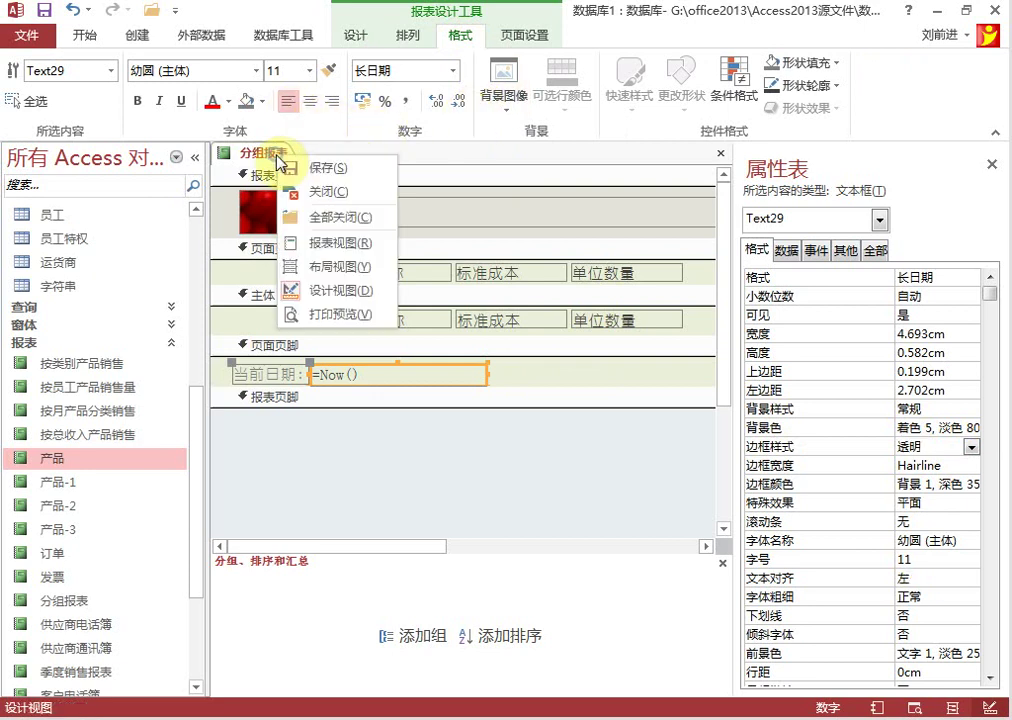
left_click(253, 152)
right_click(262, 150)
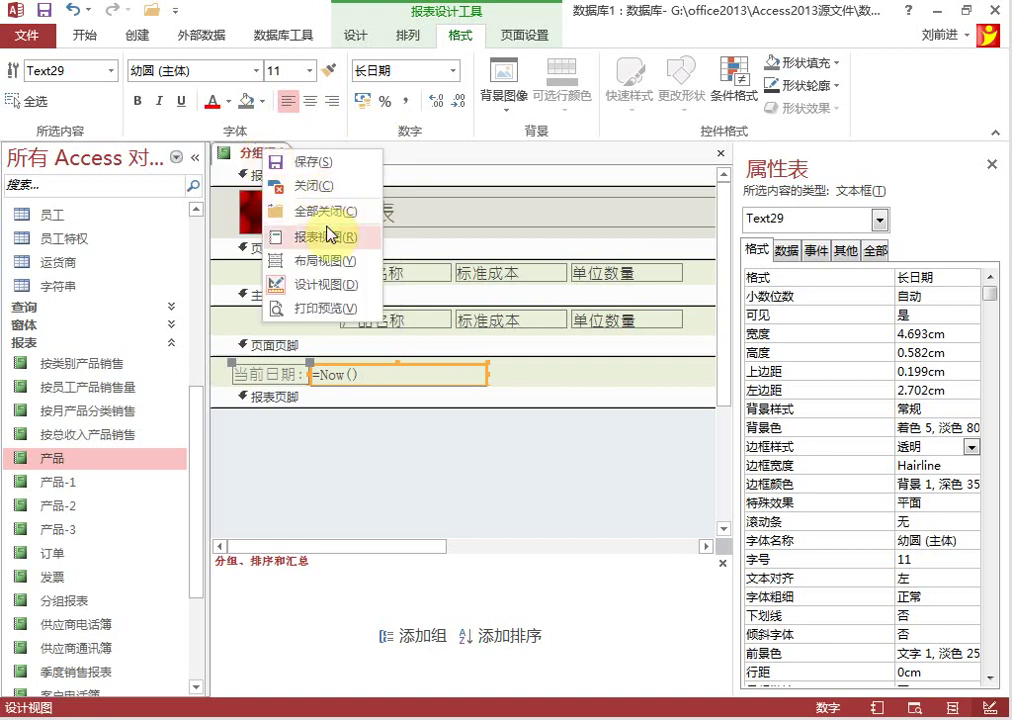
left_click(329, 236)
scroll(625, 315, "down", 10)
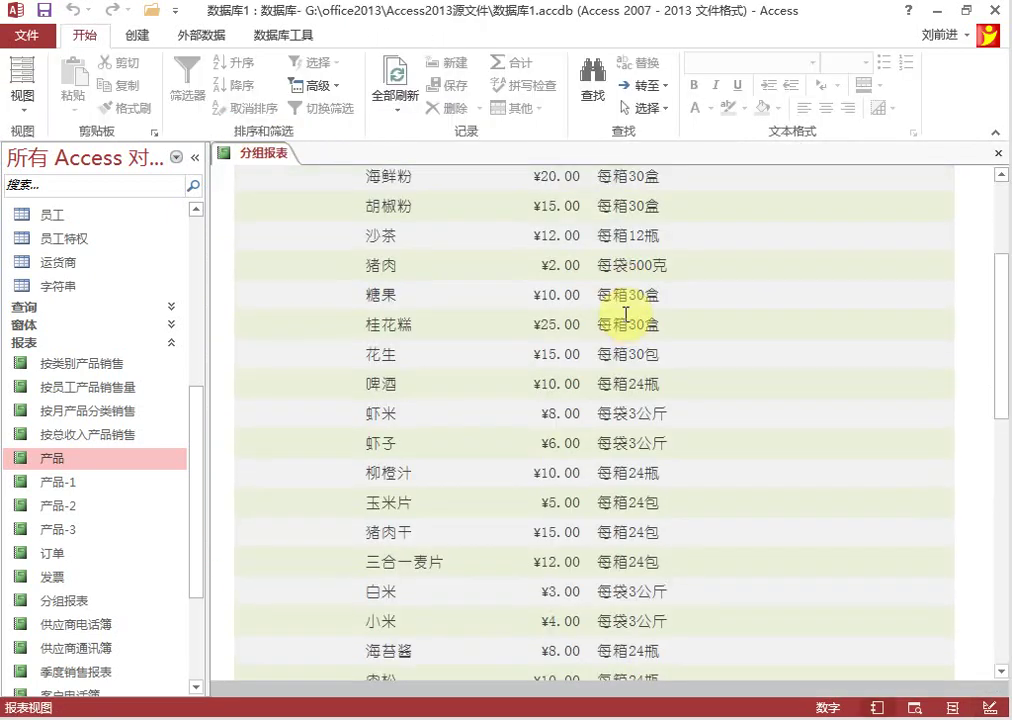
scroll(630, 315, "down", 5)
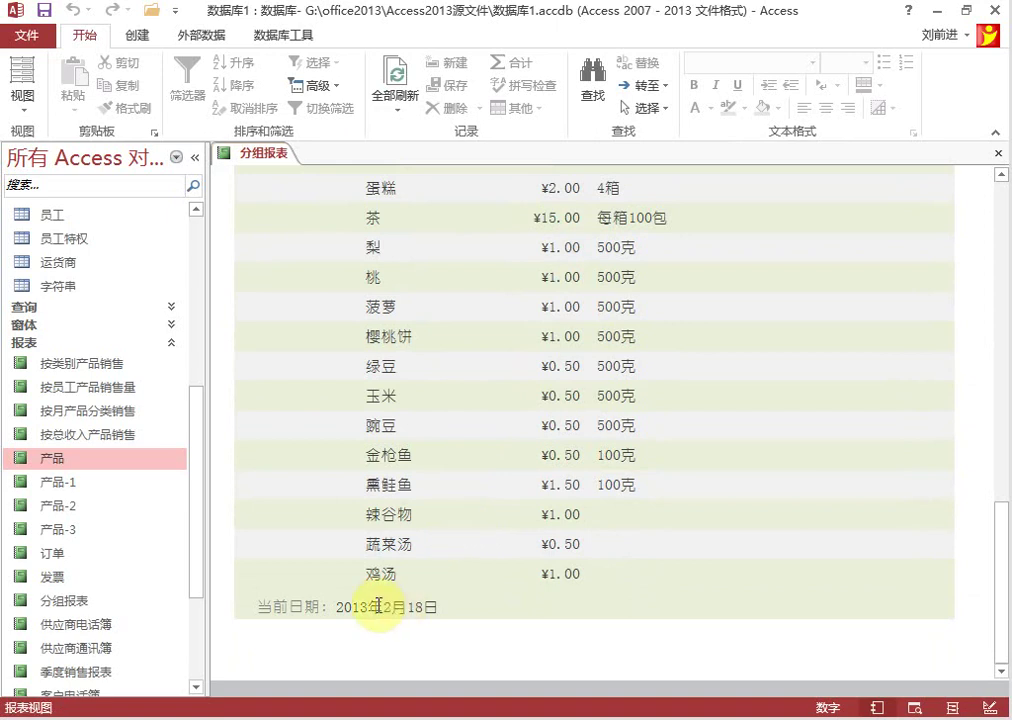
left_click_drag(344, 608, 459, 609)
left_click(459, 609)
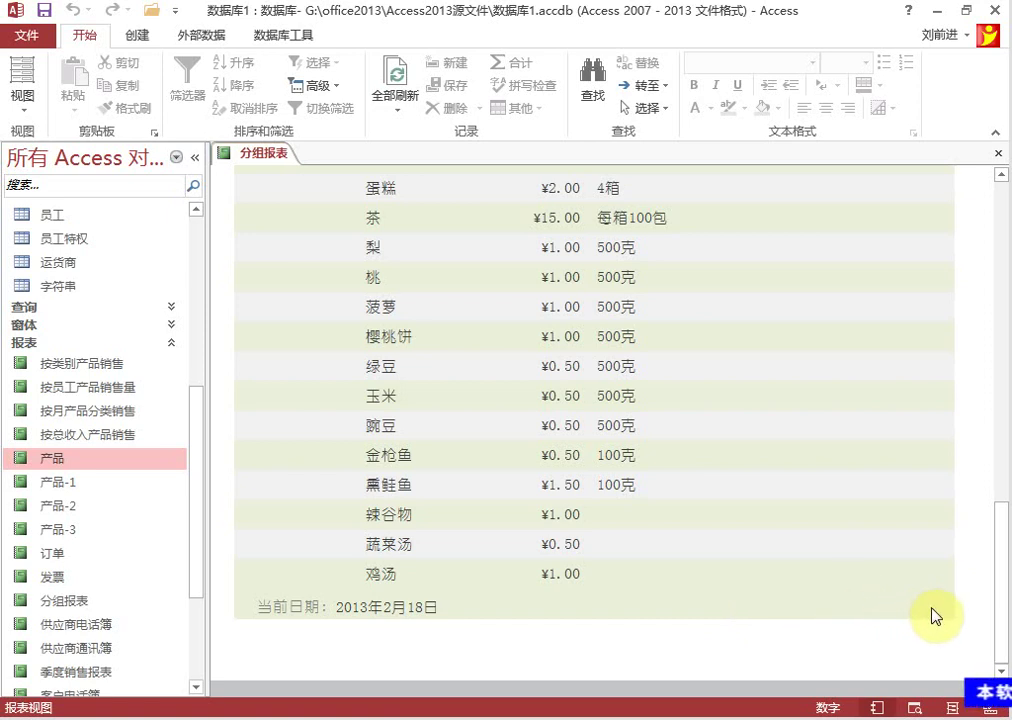
right_click(268, 154)
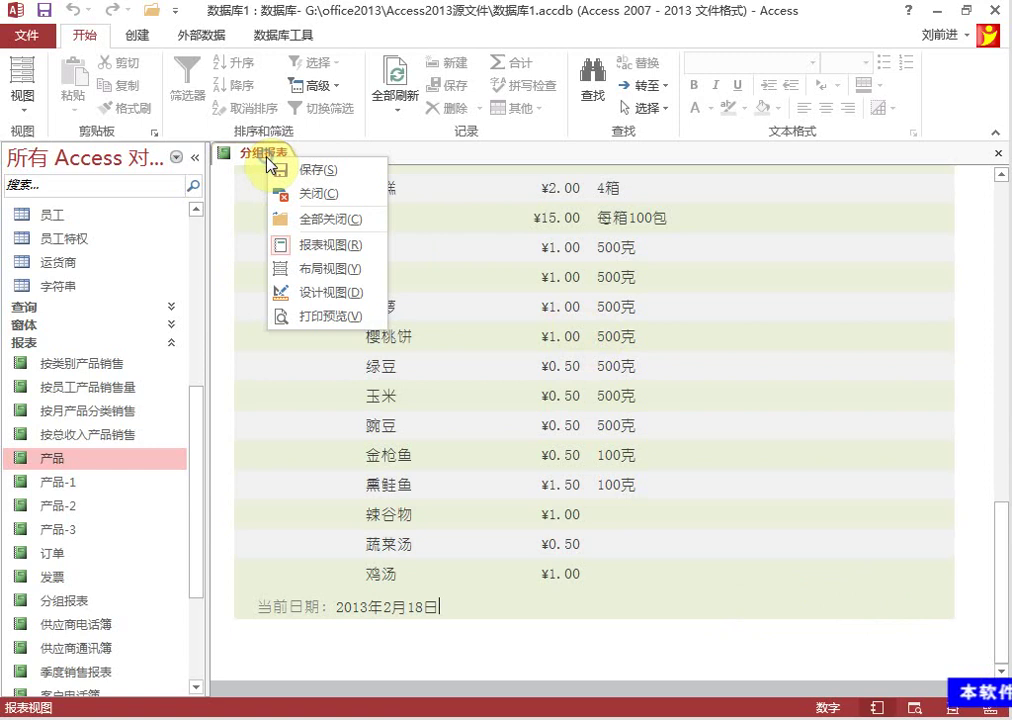
left_click(335, 292)
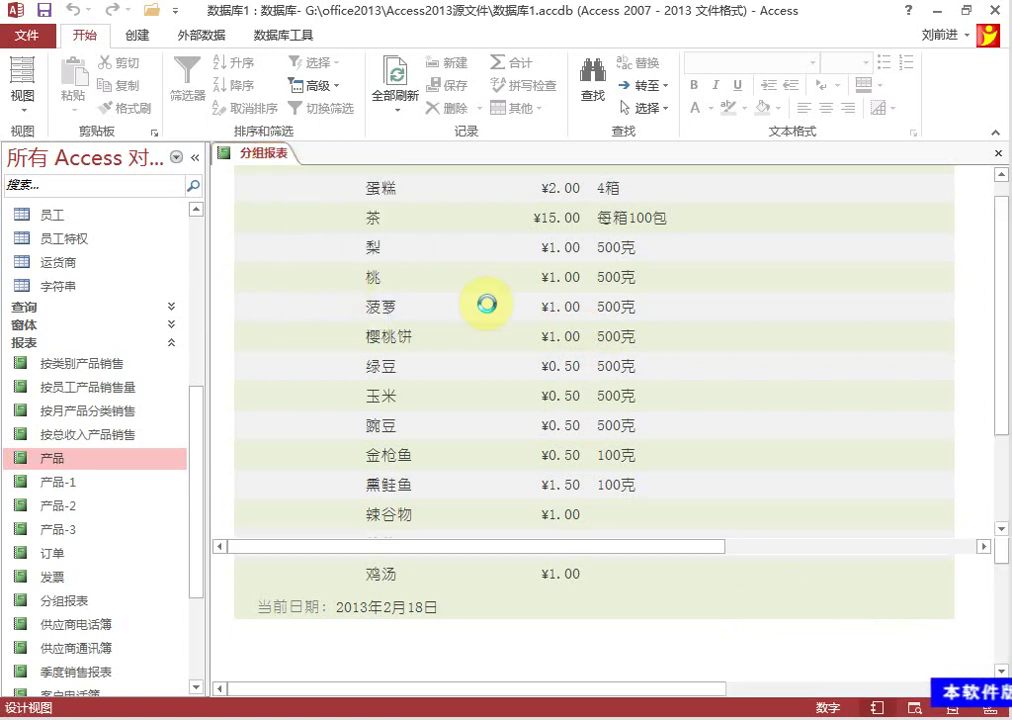
Add a text box to the page footer about 15 cm from the report's left edge and delete its attached label.
left_click_drag(398, 546, 587, 568)
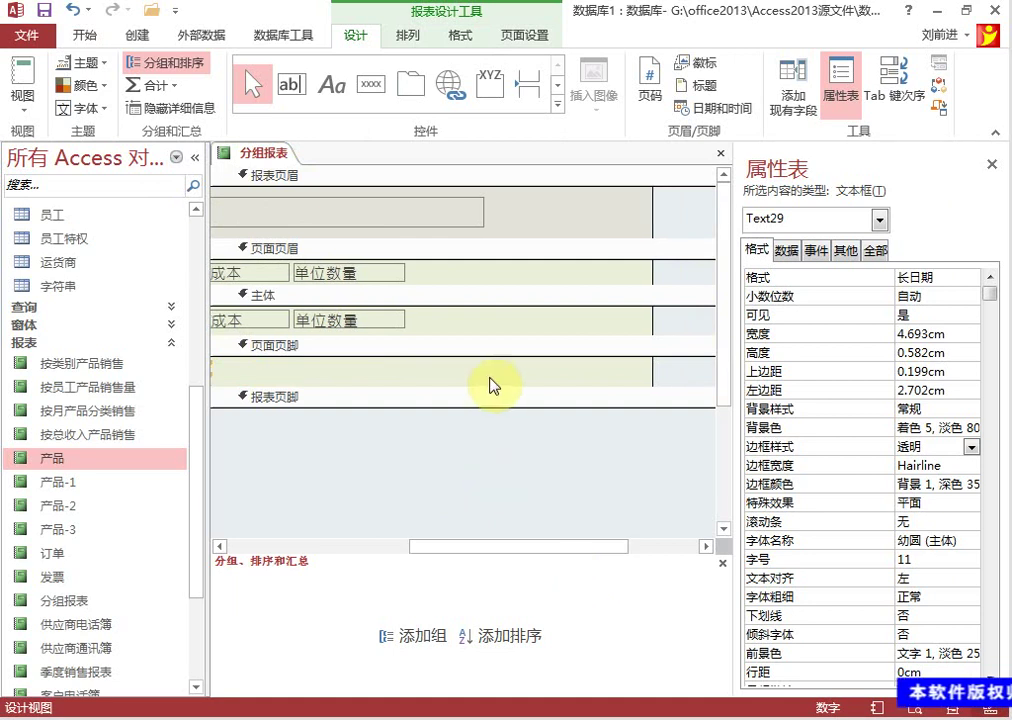
left_click(491, 384)
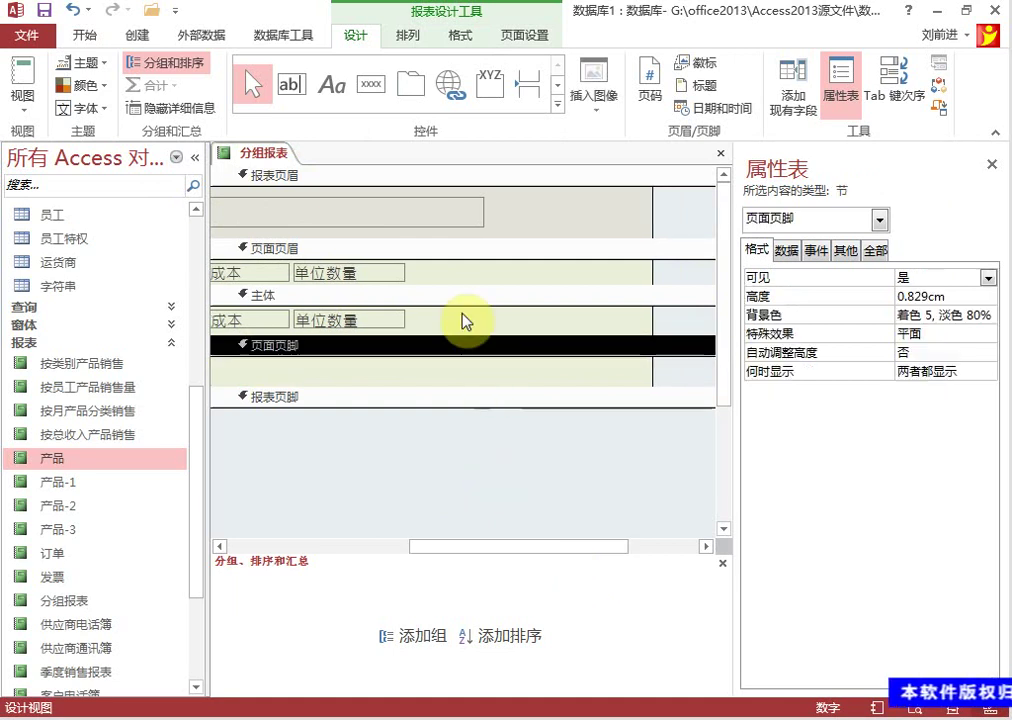
left_click(289, 85)
left_click(467, 372)
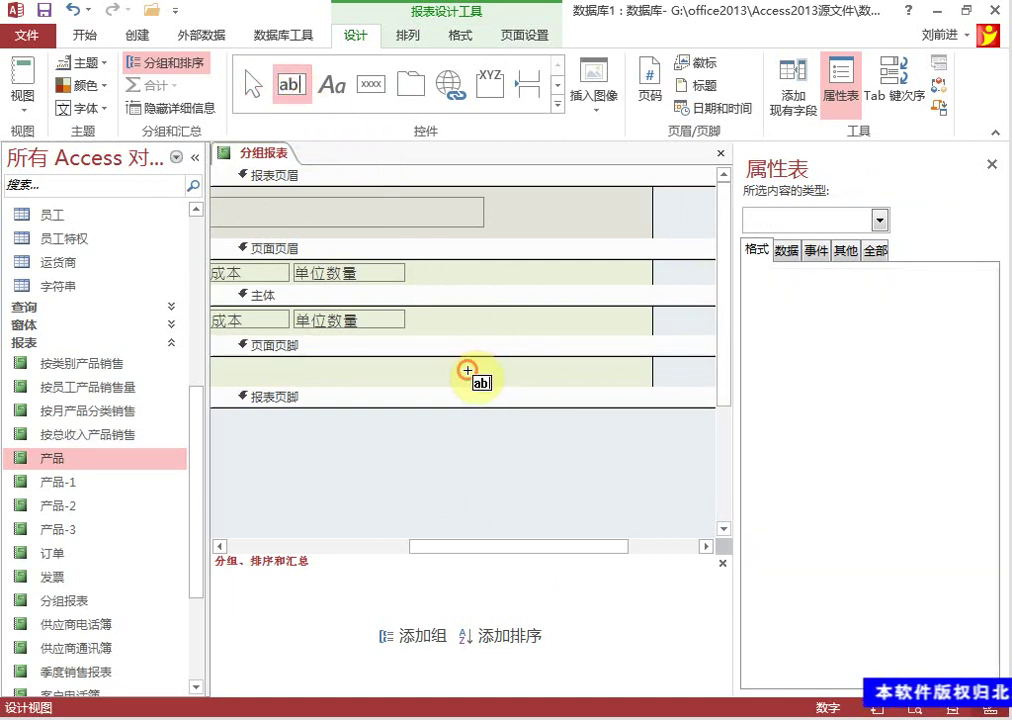
left_click_drag(531, 374, 558, 368)
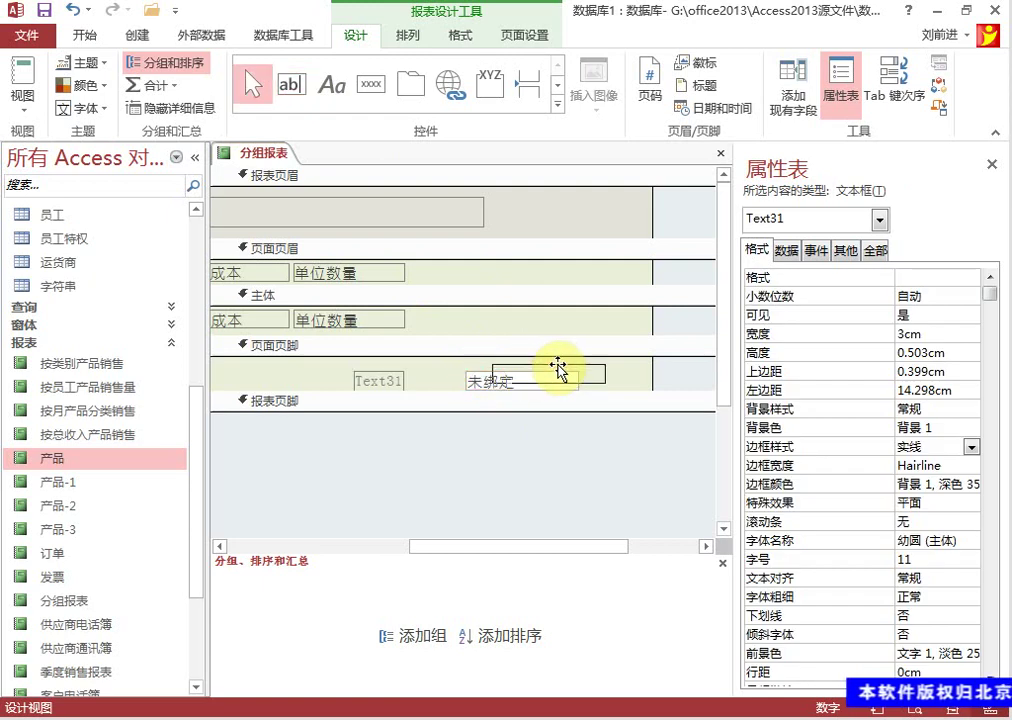
left_click(427, 375)
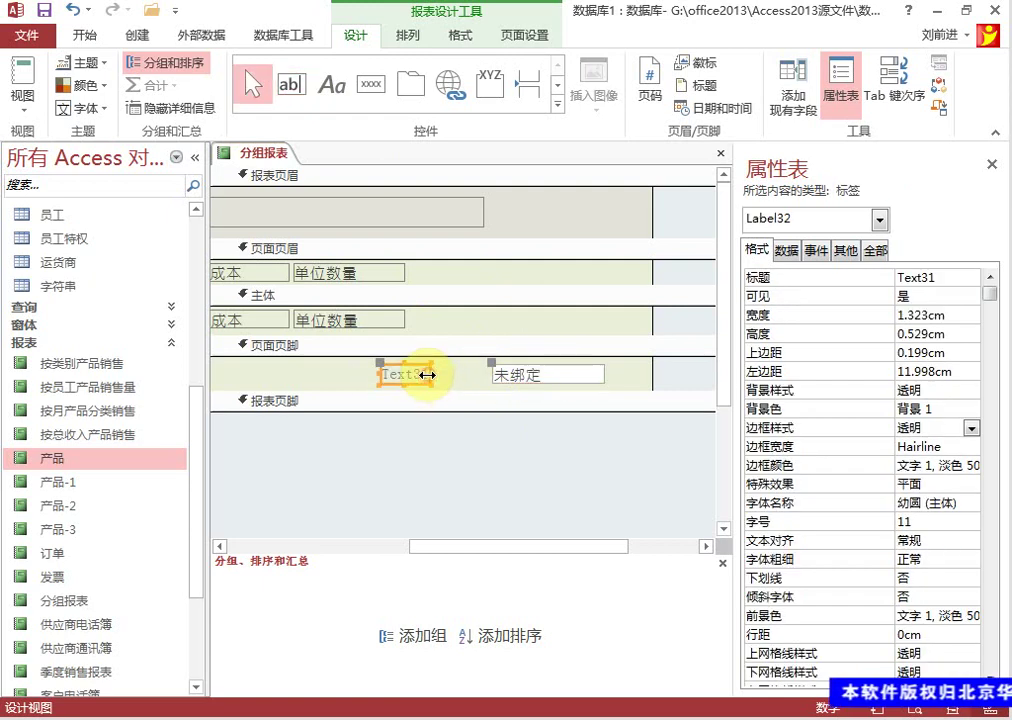
key("Delete")
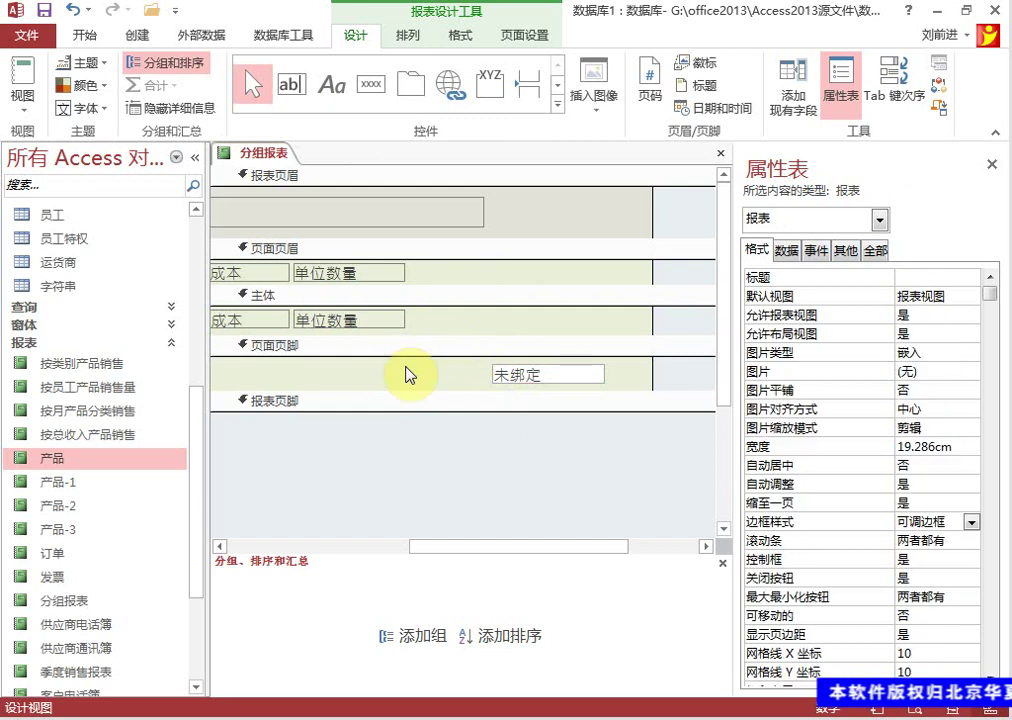
Set the new unbound text box's border style to 透明 and its background colour to 着色 5, 淡色 80%.
left_click(526, 374)
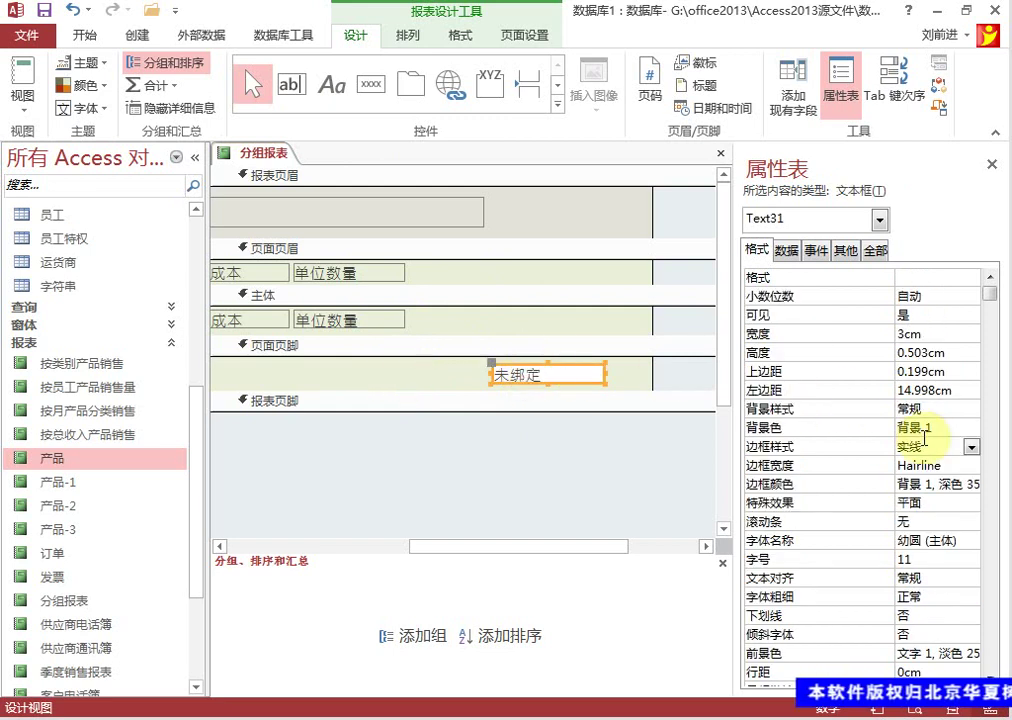
left_click(970, 447)
left_click(950, 466)
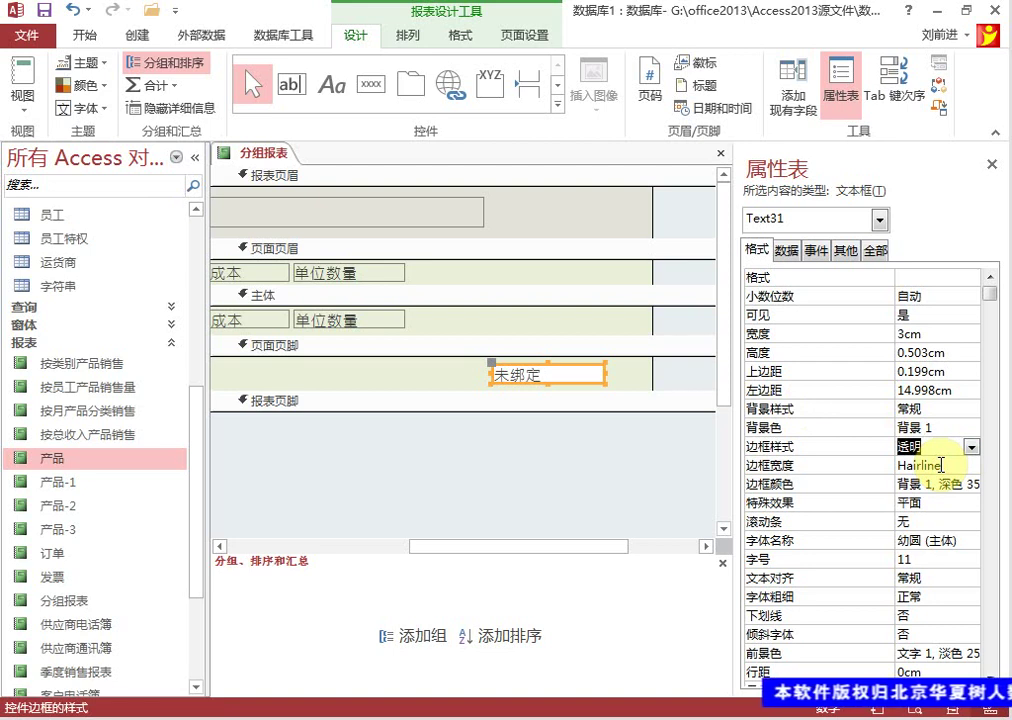
left_click(940, 483)
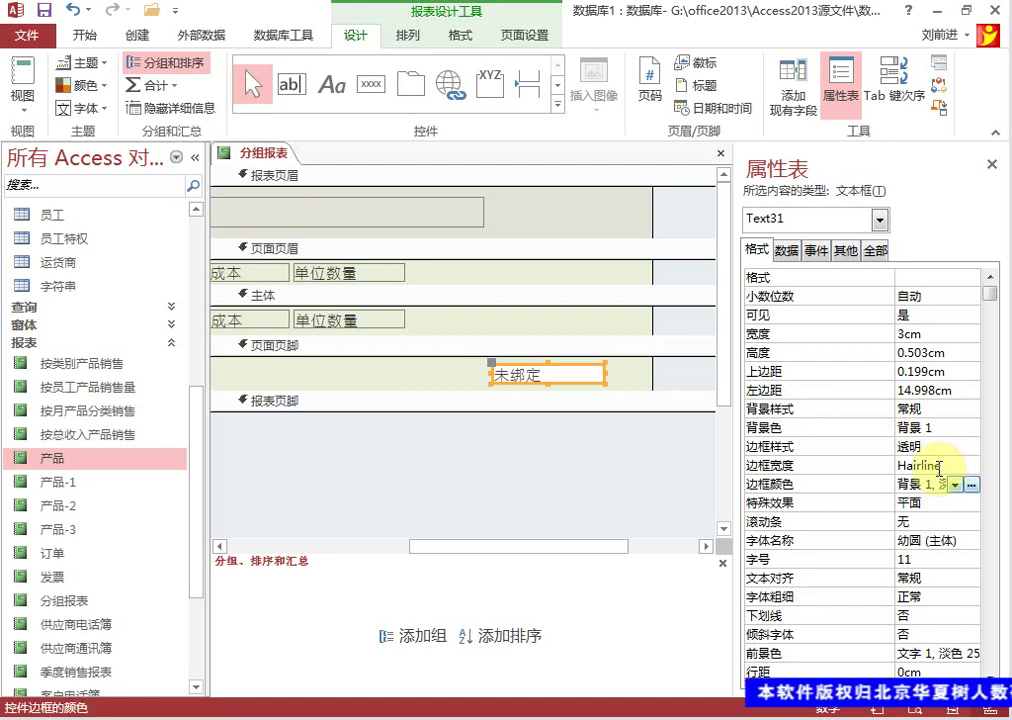
left_click(942, 427)
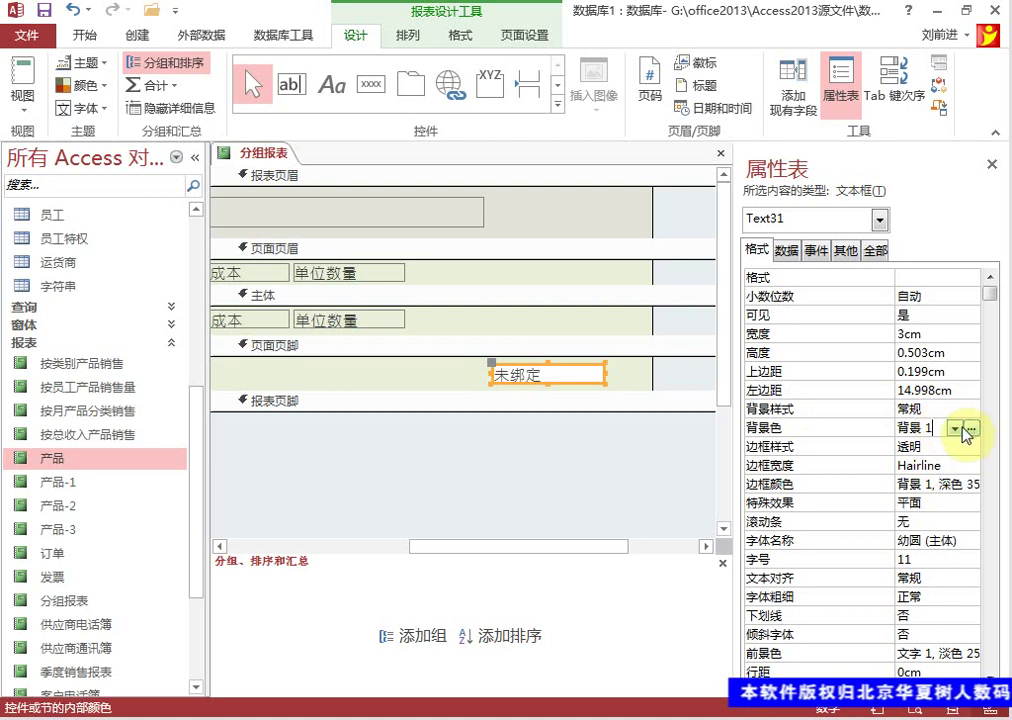
left_click(955, 427)
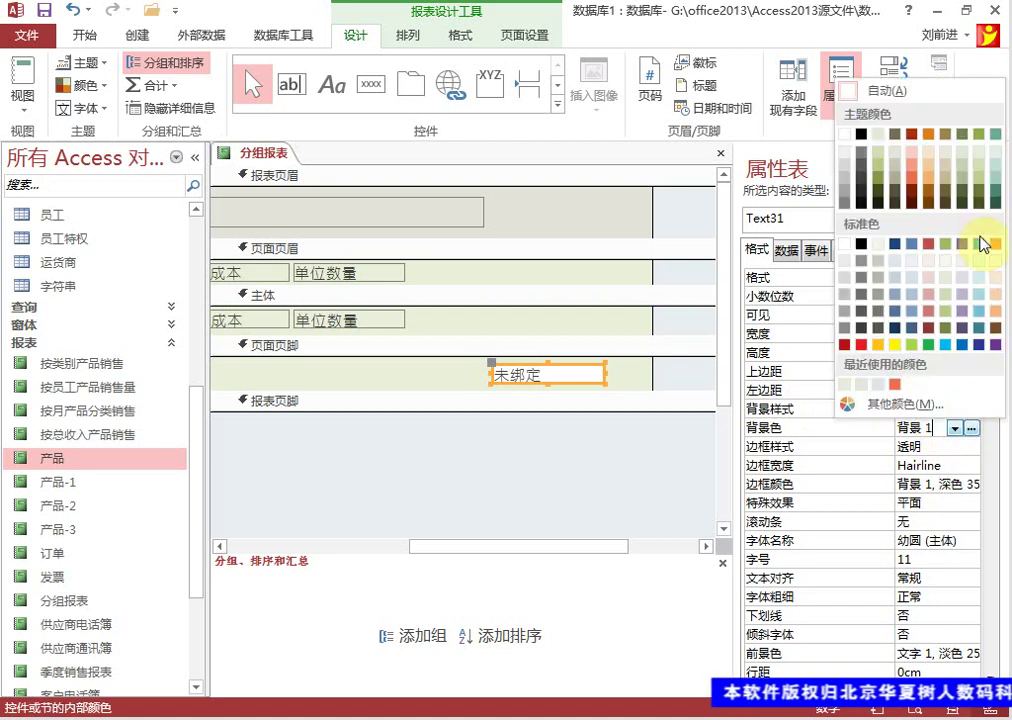
left_click(982, 152)
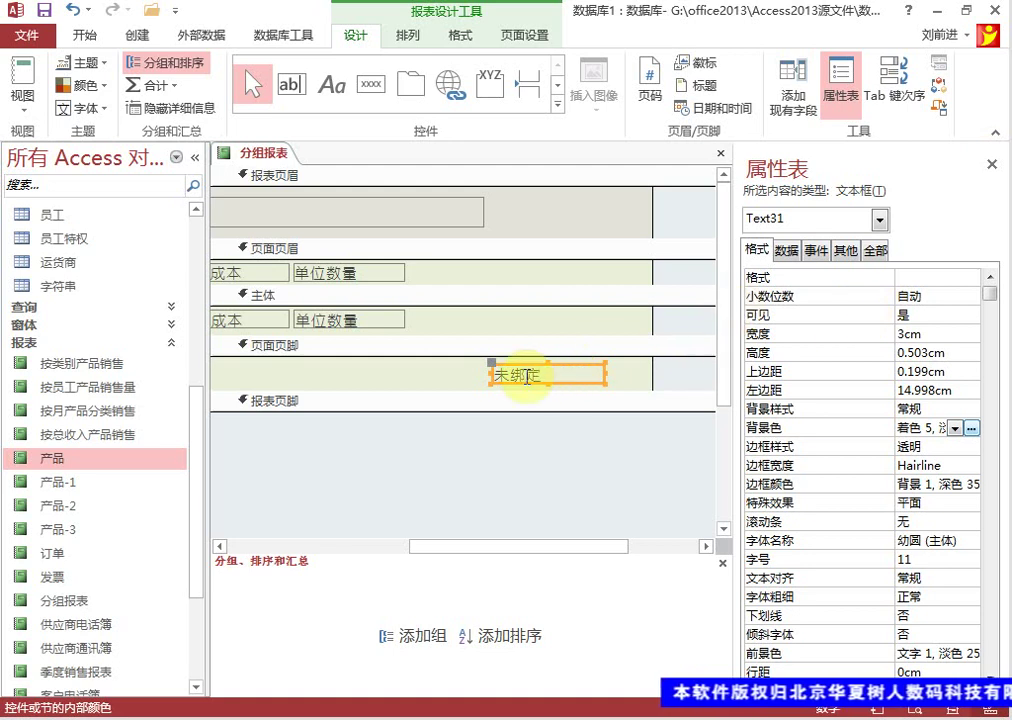
Widen the unbound page-footer text box leftward to about 5.7 cm and open the Expression Builder for its control source.
left_click_drag(486, 370, 390, 369)
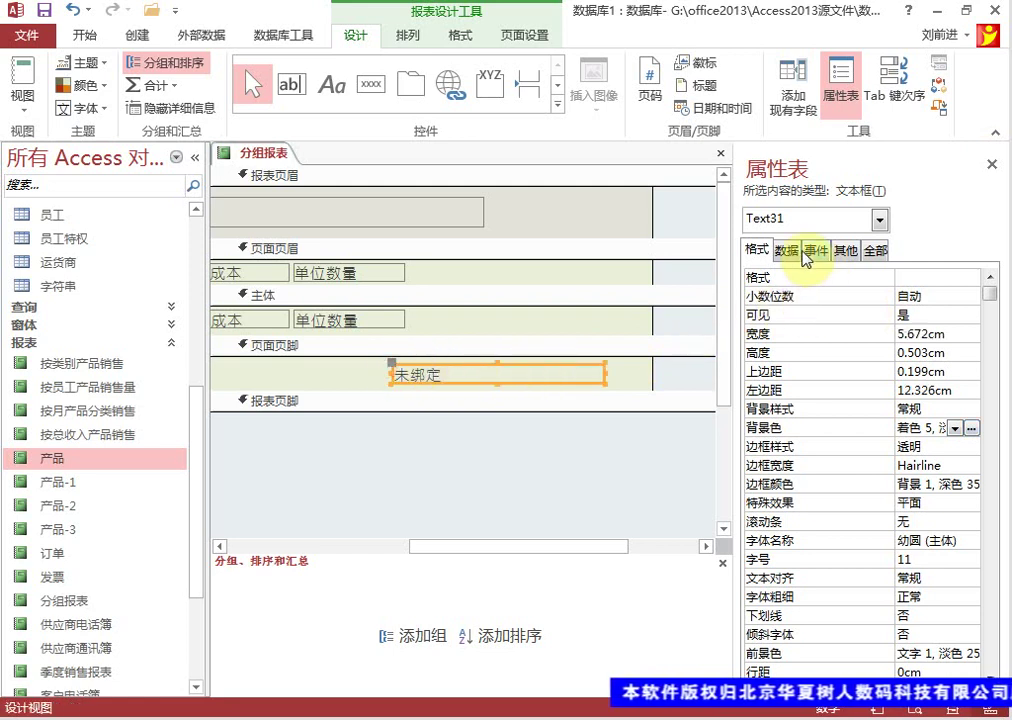
left_click(798, 252)
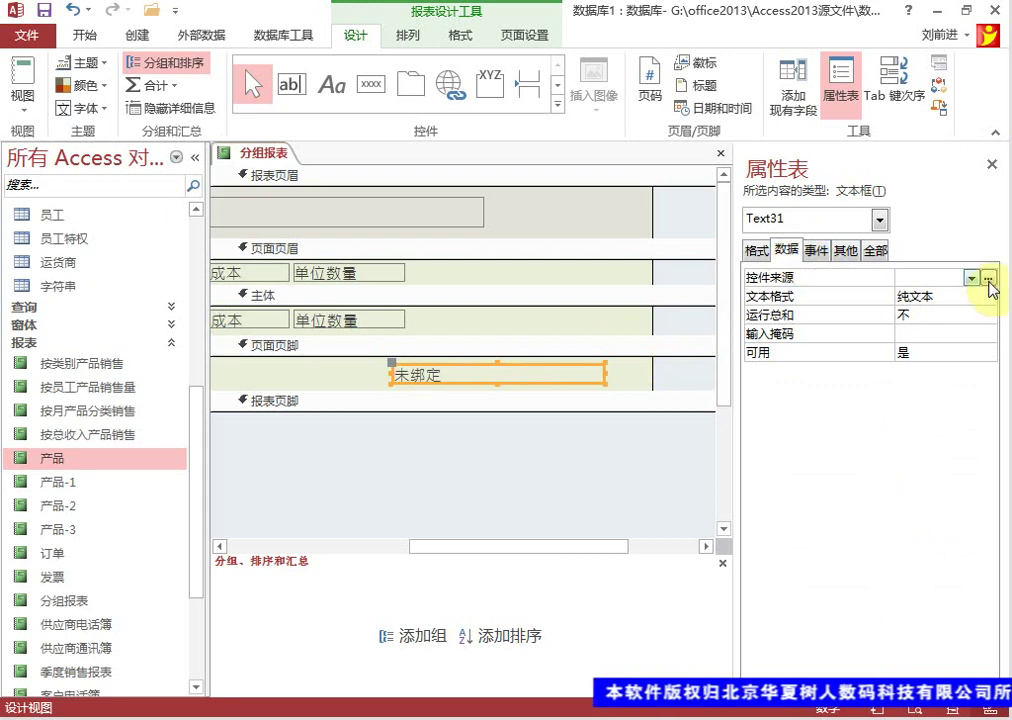
left_click(988, 278)
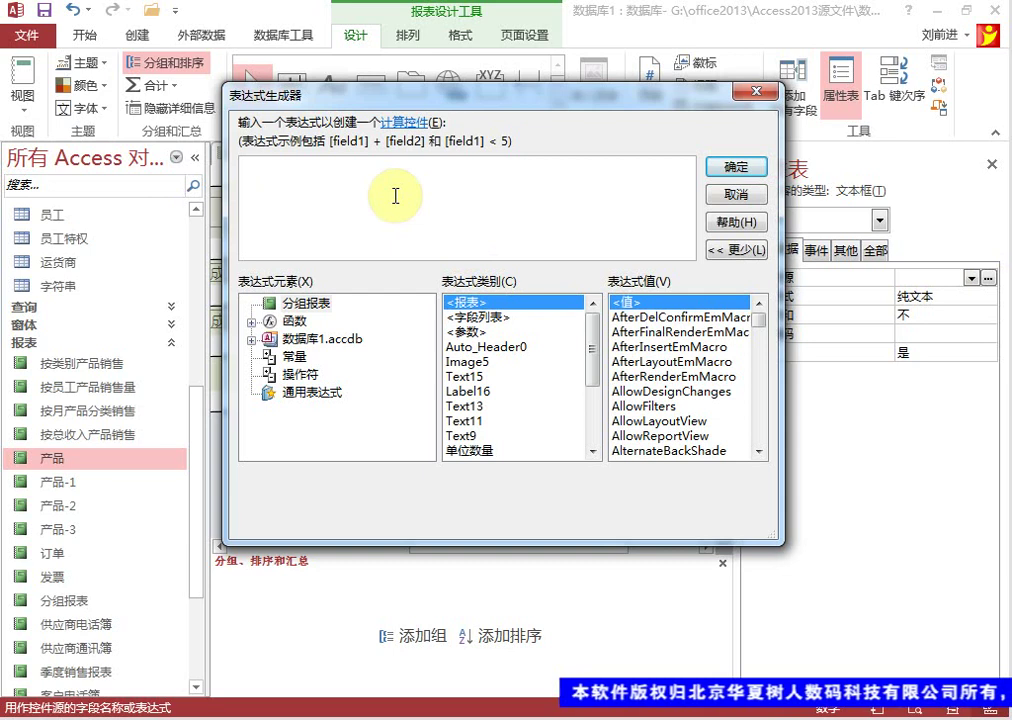
Begin the text box's control source expression with the literal text "总页" followed by the & operator.
type("\"\"")
key("Left")
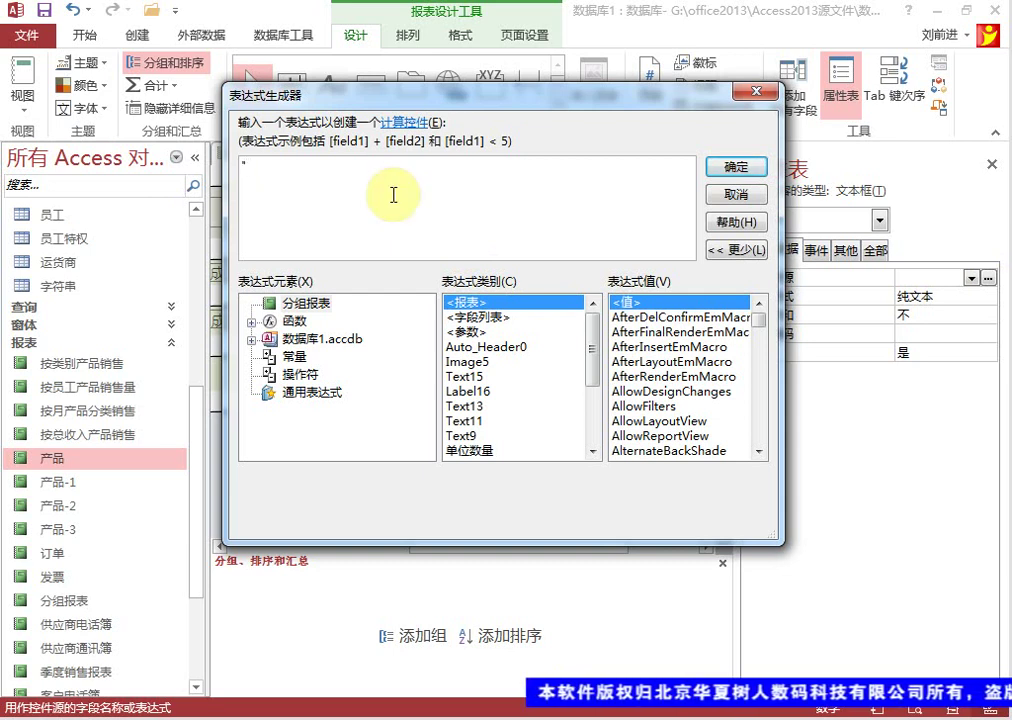
type("zh")
key("BackSpace")
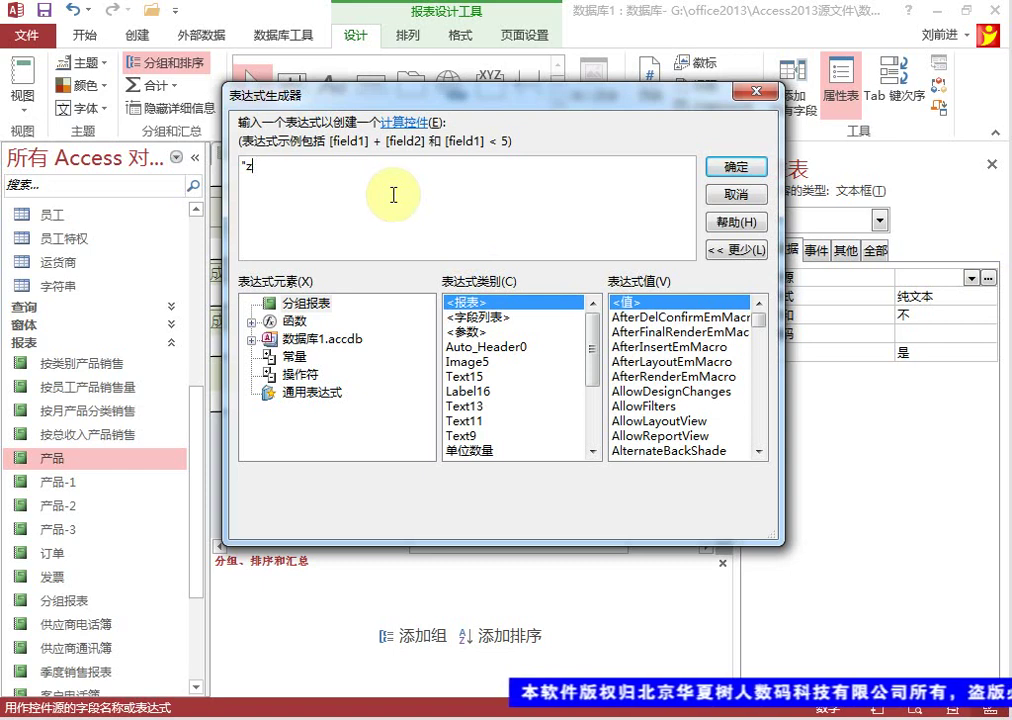
type("zhongye")
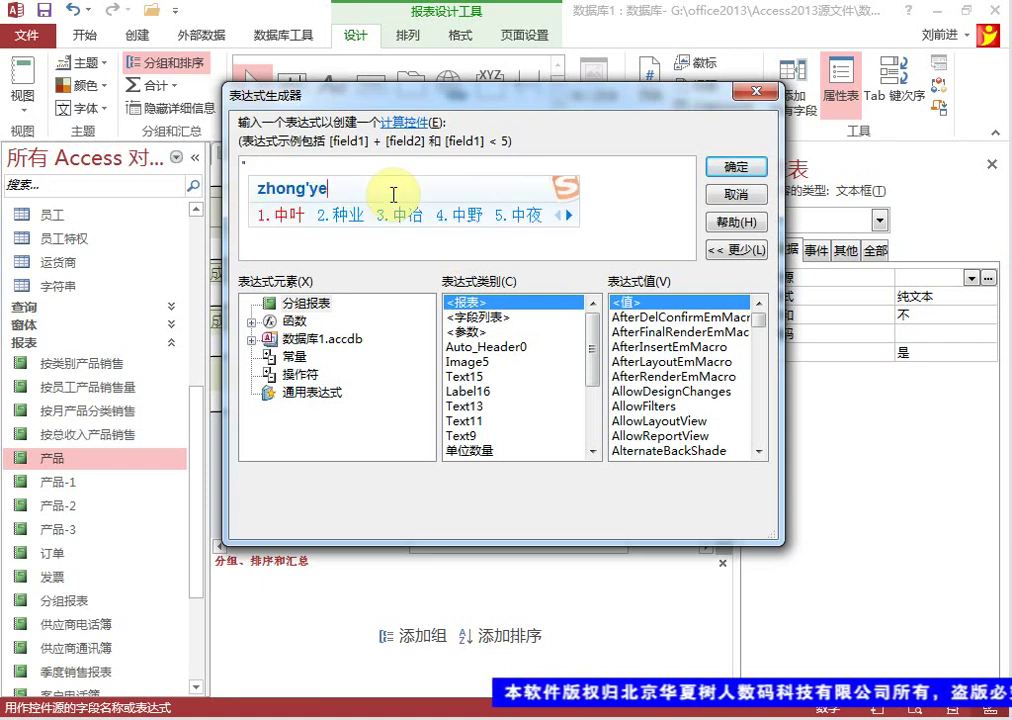
key("BackSpace")
key("BackSpace")
key("BackSpace")
key("BackSpace")
key("BackSpace")
key("BackSpace")
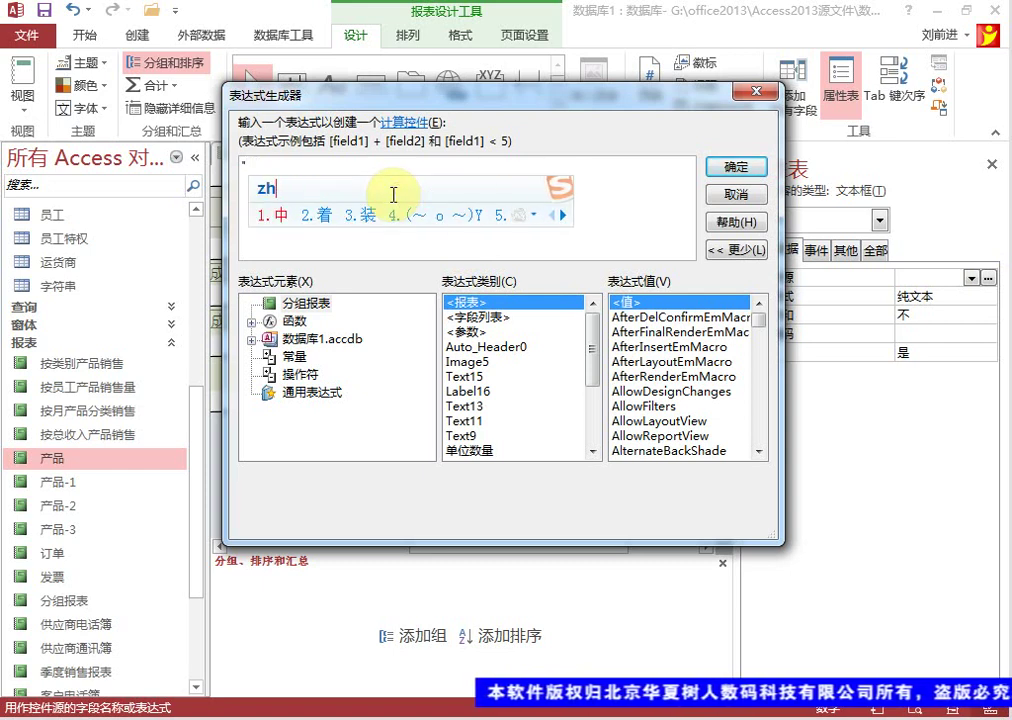
type("n")
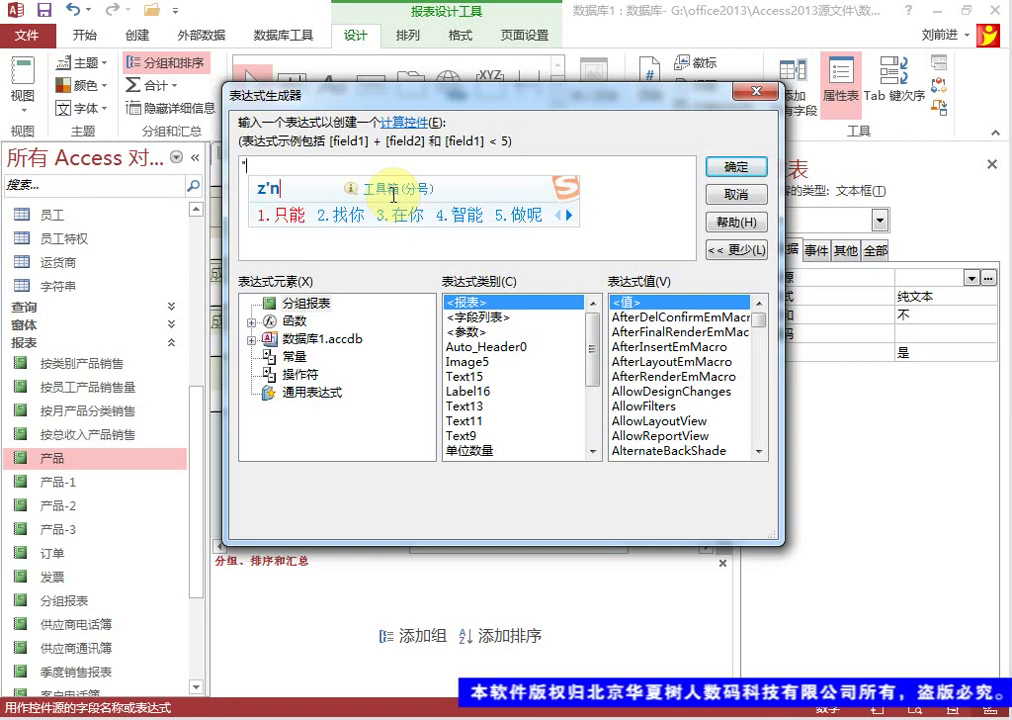
key("BackSpace")
type("onge")
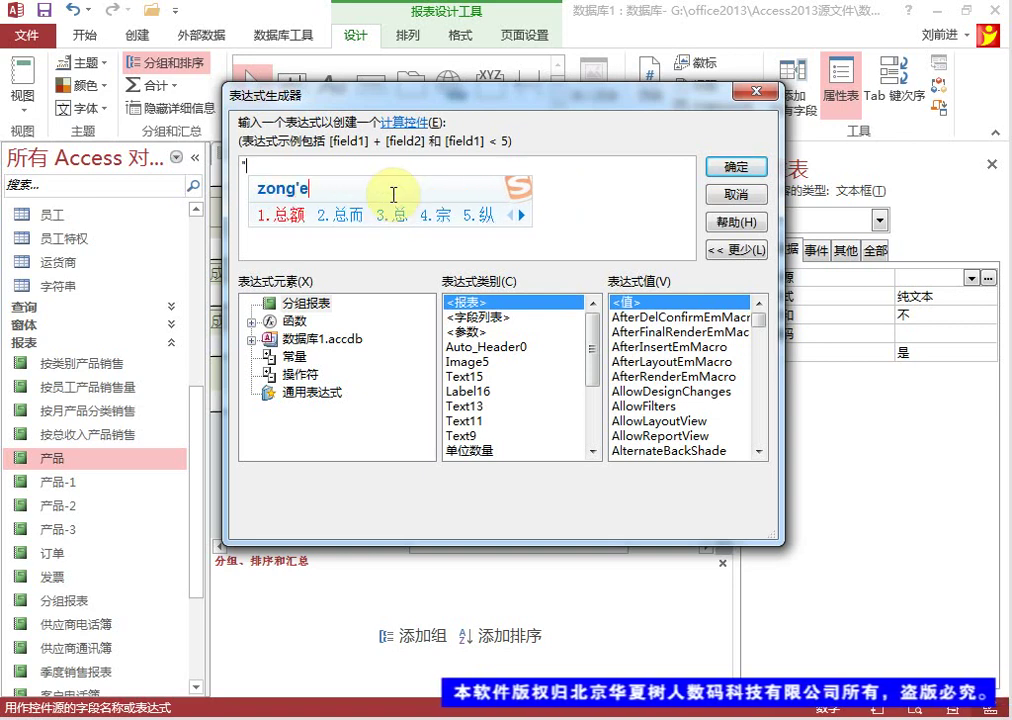
key("BackSpace")
type("ye")
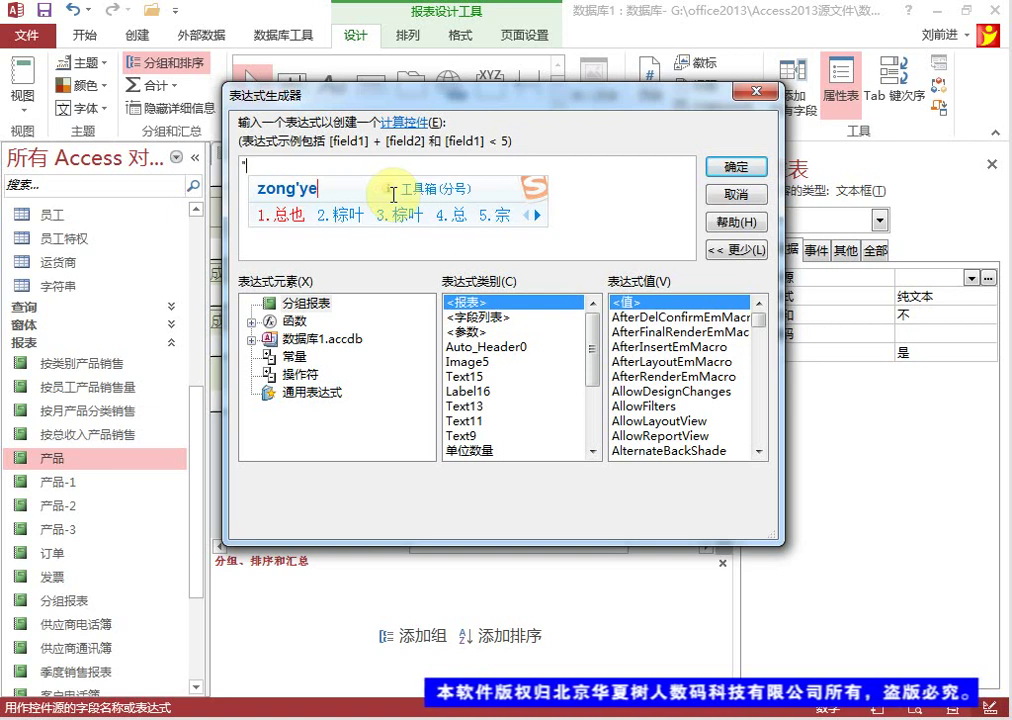
type("42")
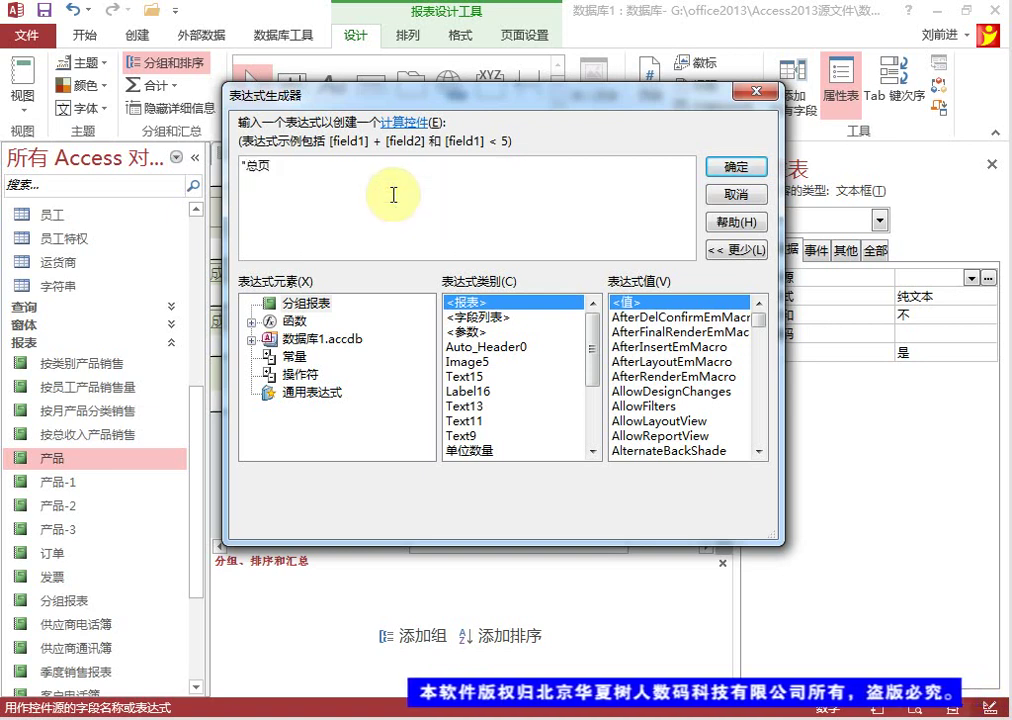
type("\"&")
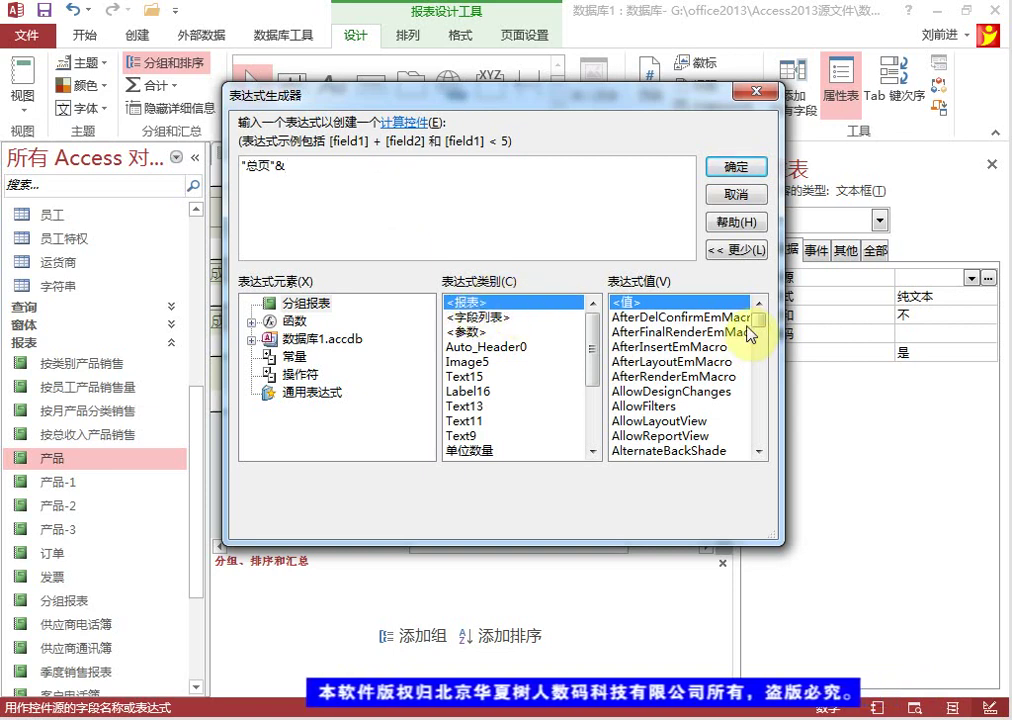
Append the report's Pages value to the expression, followed by &"当前页"&.
left_click_drag(759, 324, 757, 420)
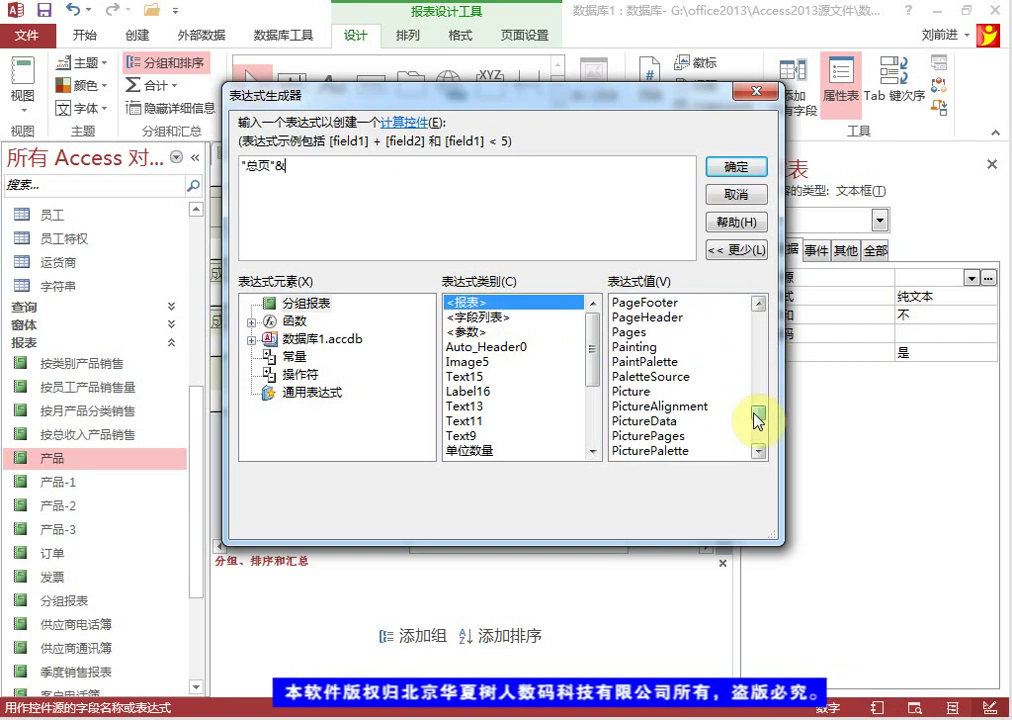
left_click(640, 334)
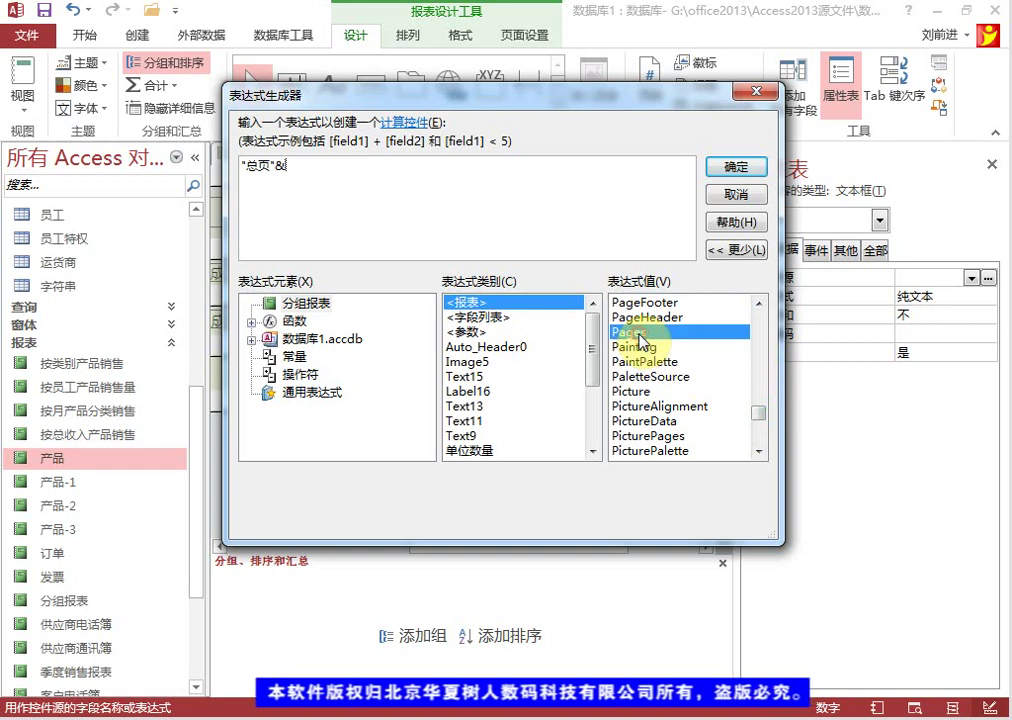
double_click(643, 338)
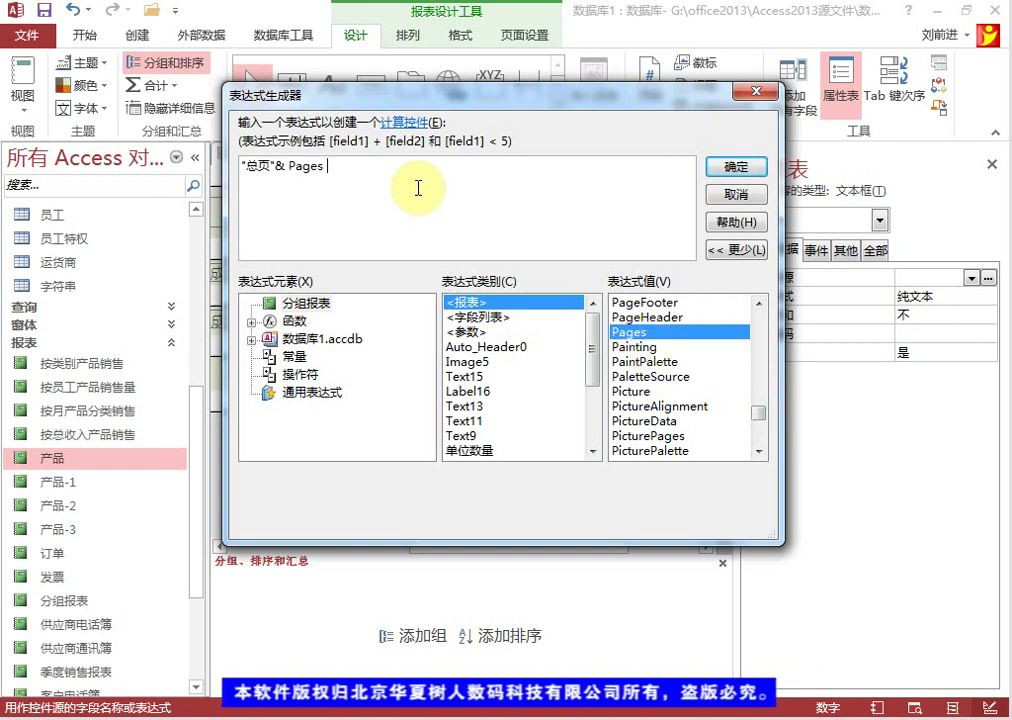
type("&")
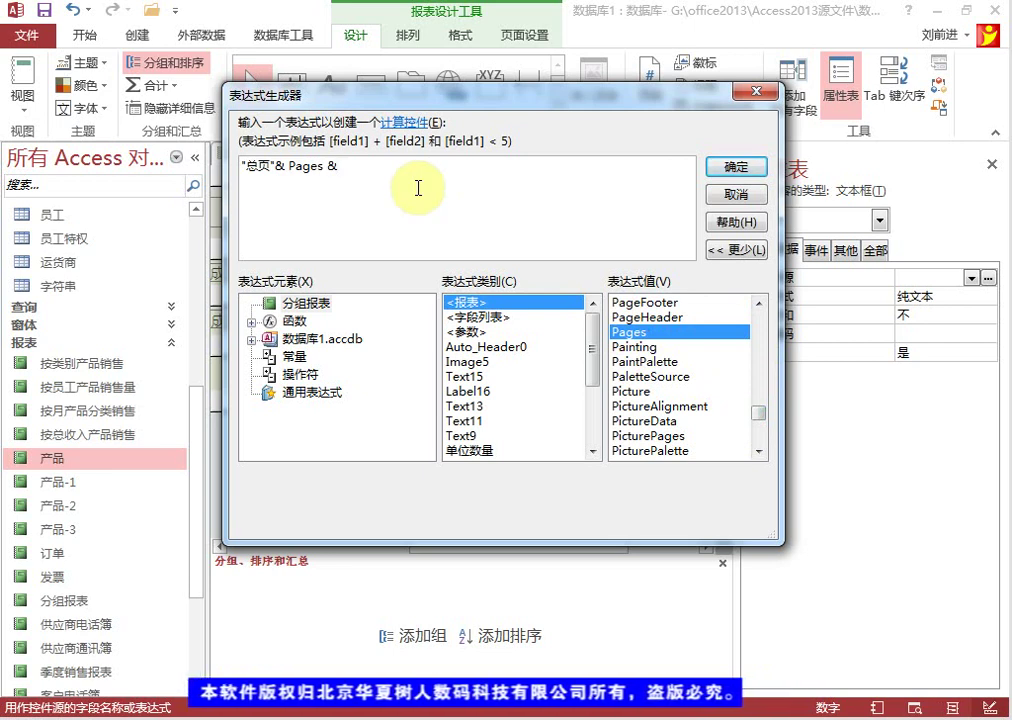
type("\"")
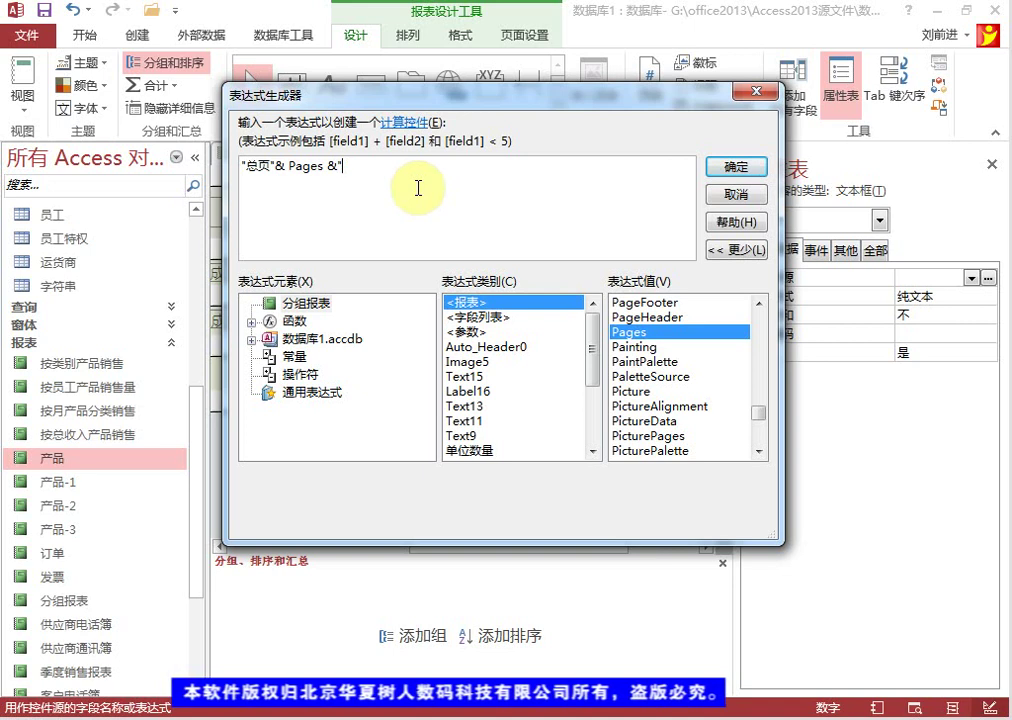
type("dangqianye")
key("space")
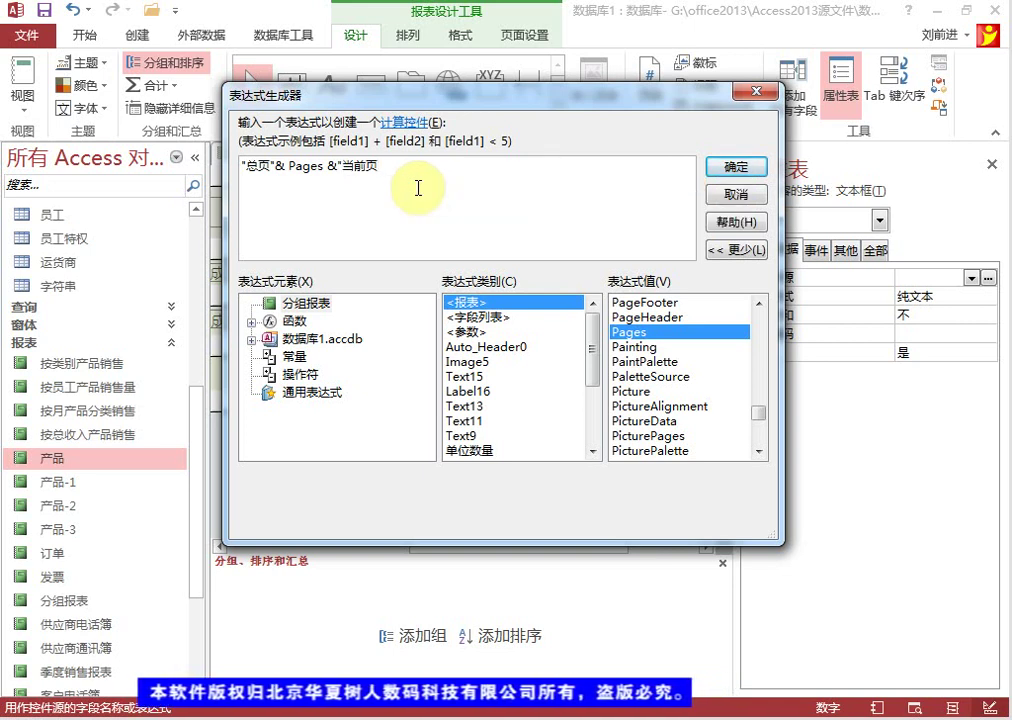
type("\"")
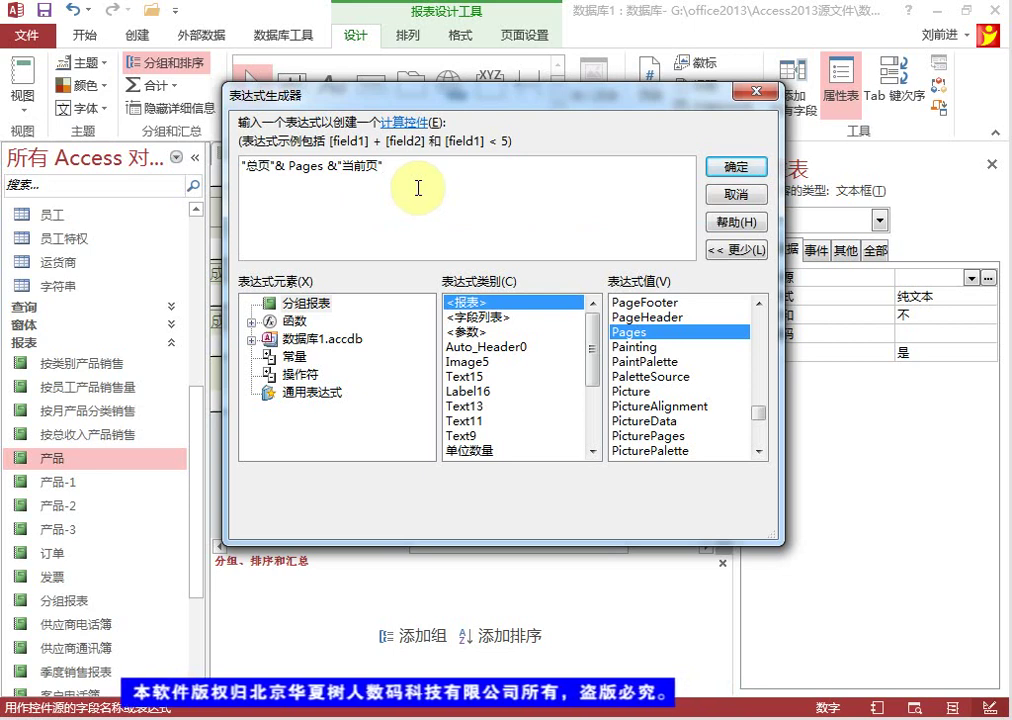
type("&")
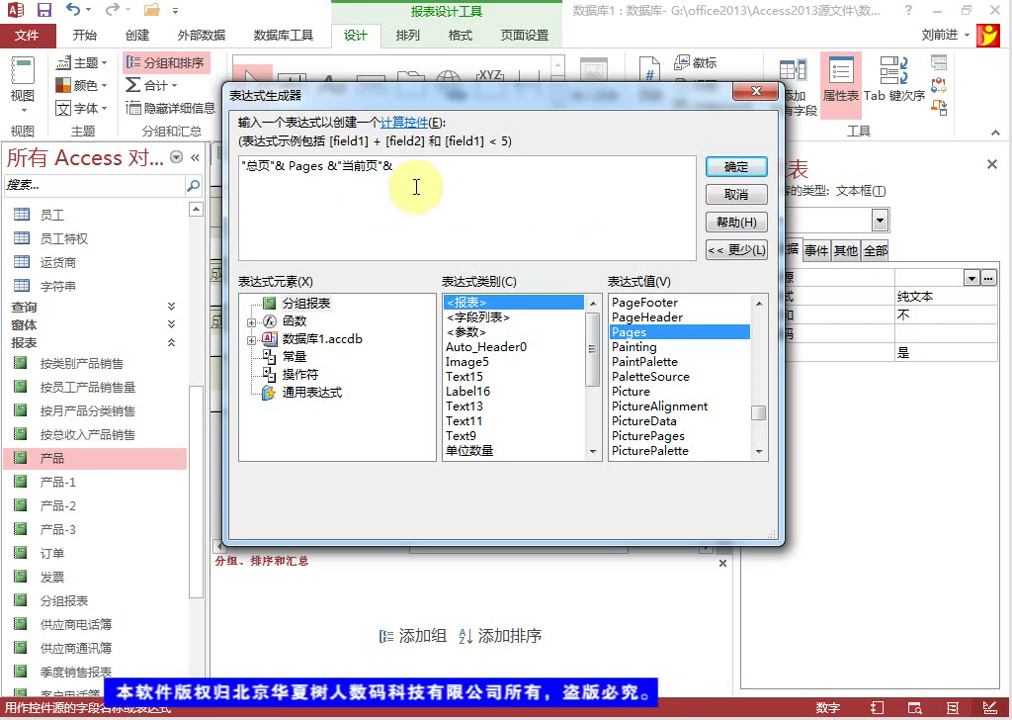
Append the report's Page value to the end of the expression and accept it as the control source.
left_click(761, 303)
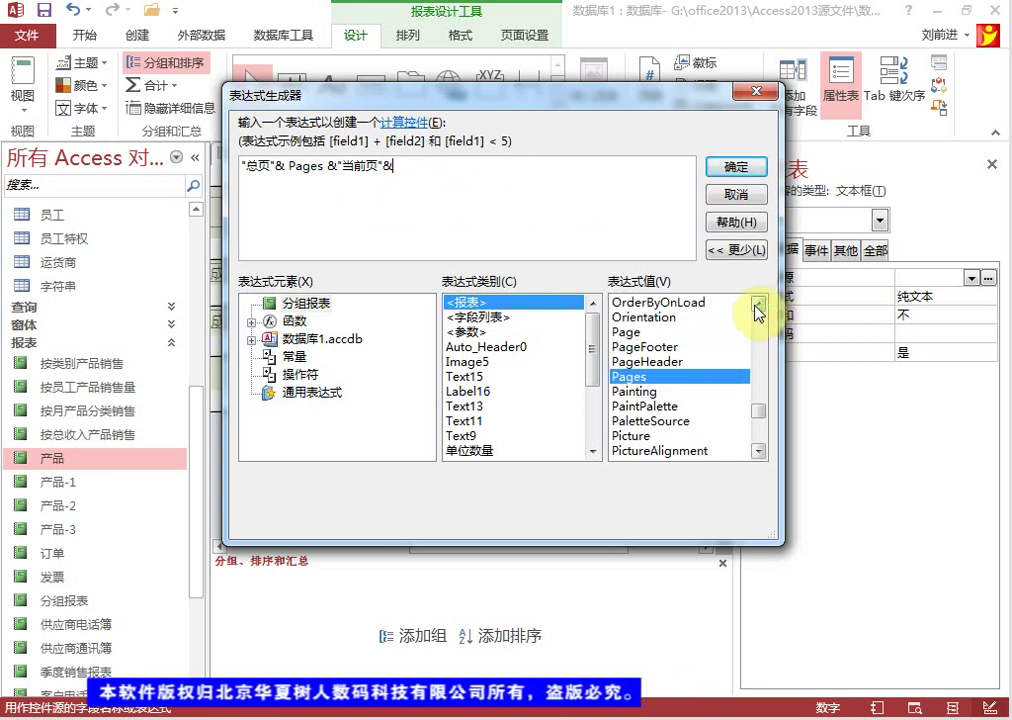
left_click(637, 332)
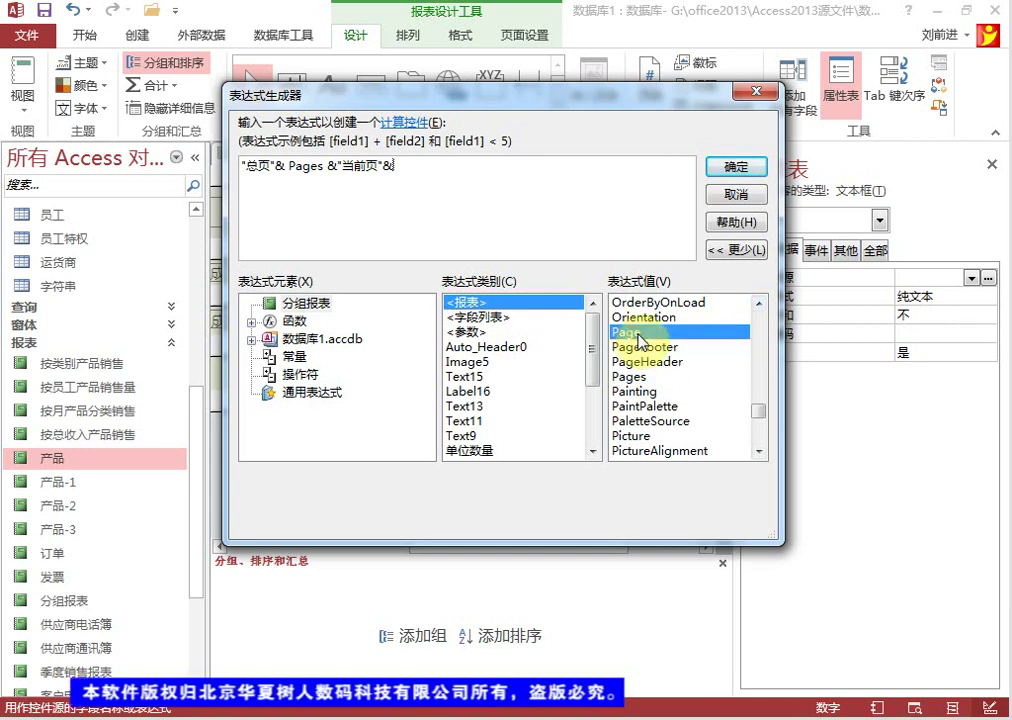
double_click(638, 338)
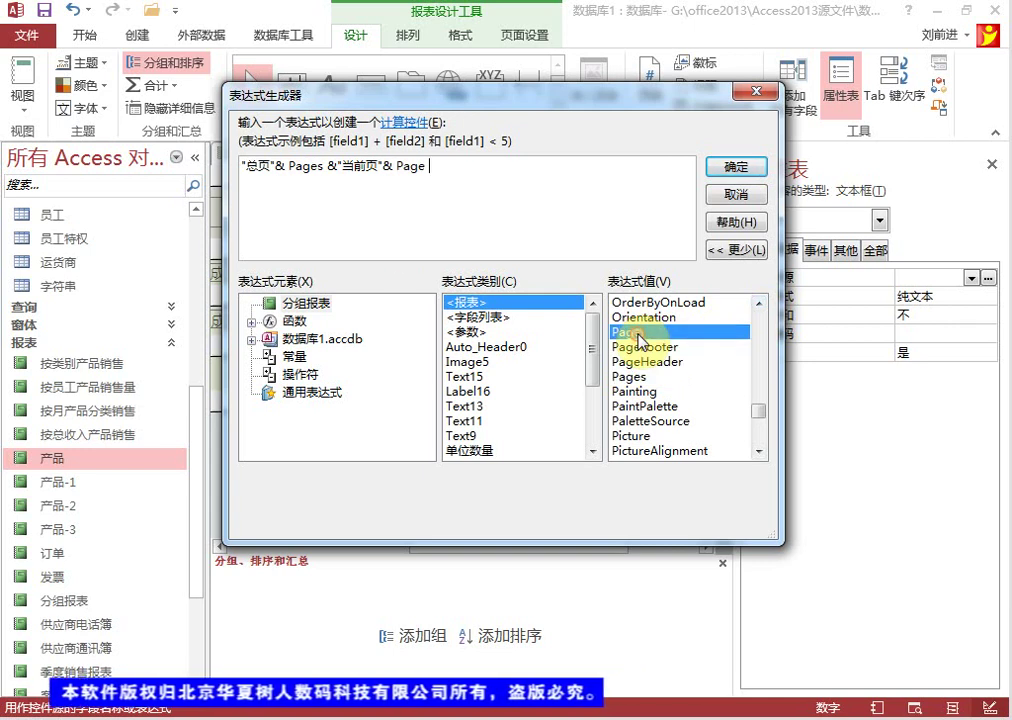
left_click(740, 170)
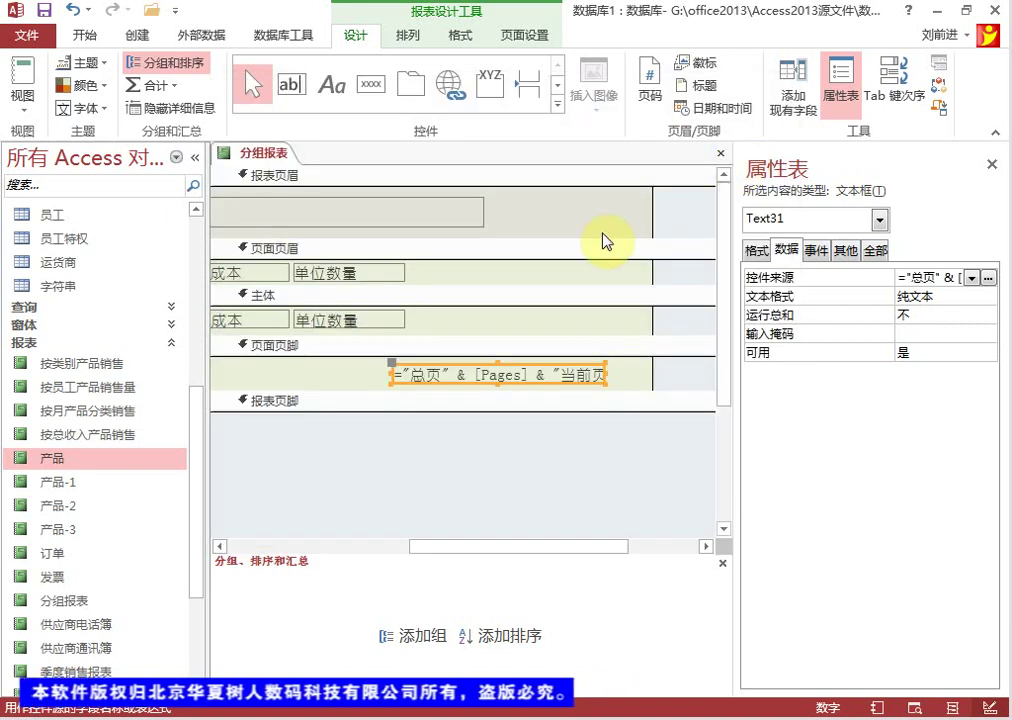
Check the page-number text at the end of the report in Report View, and return to Design View.
right_click(257, 153)
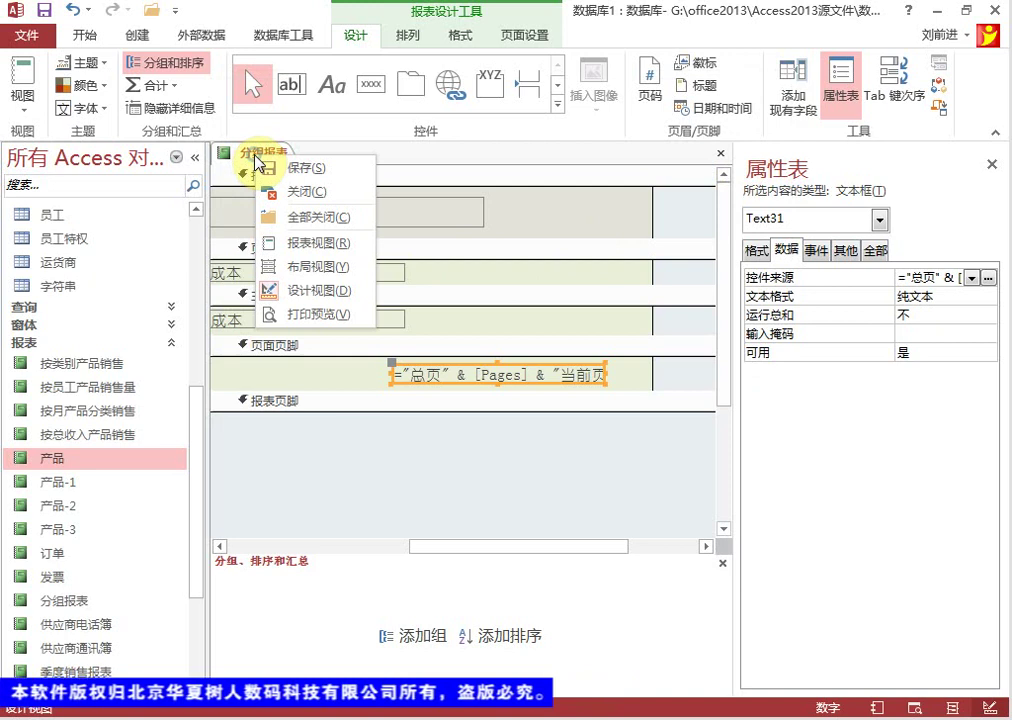
left_click(331, 255)
scroll(762, 425, "down", 5)
scroll(762, 428, "down", 7)
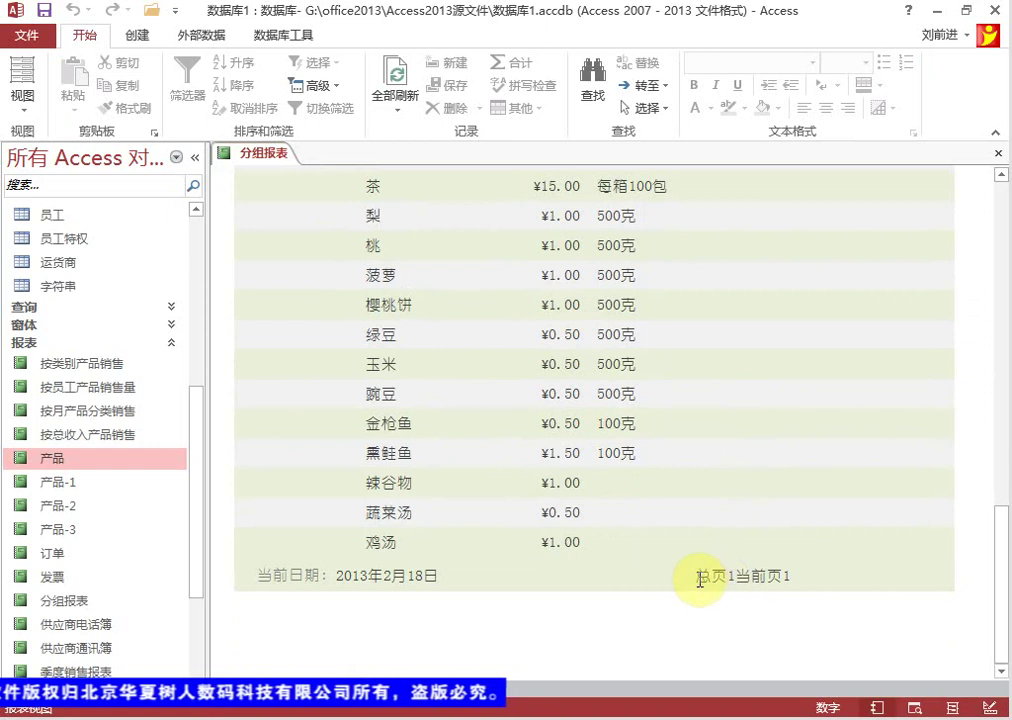
left_click_drag(697, 577, 795, 576)
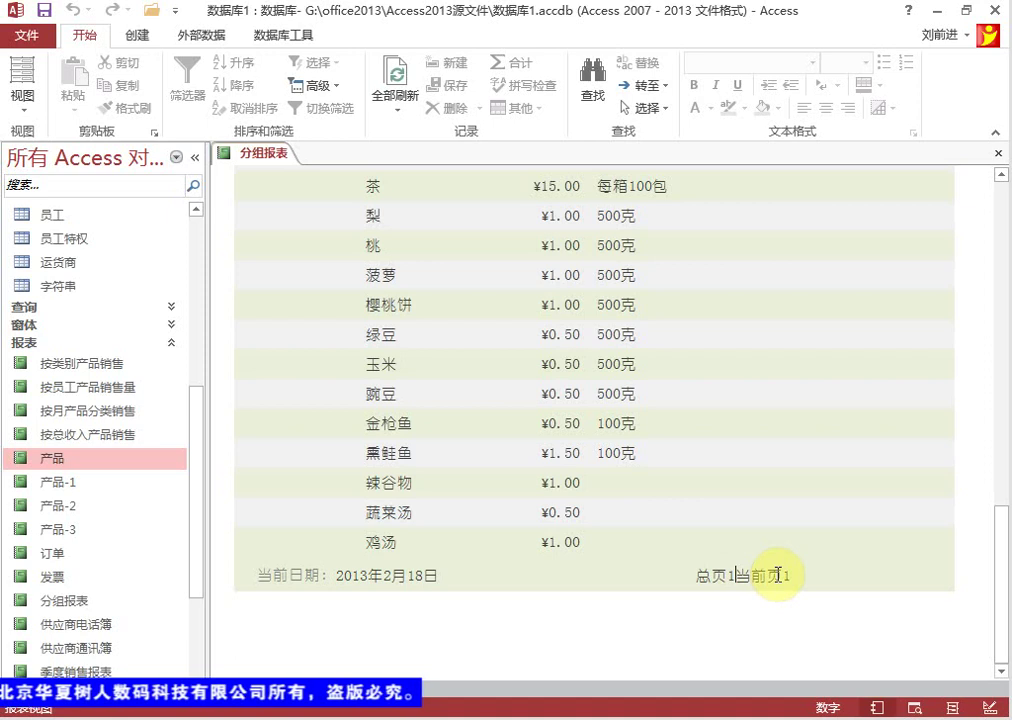
right_click(282, 158)
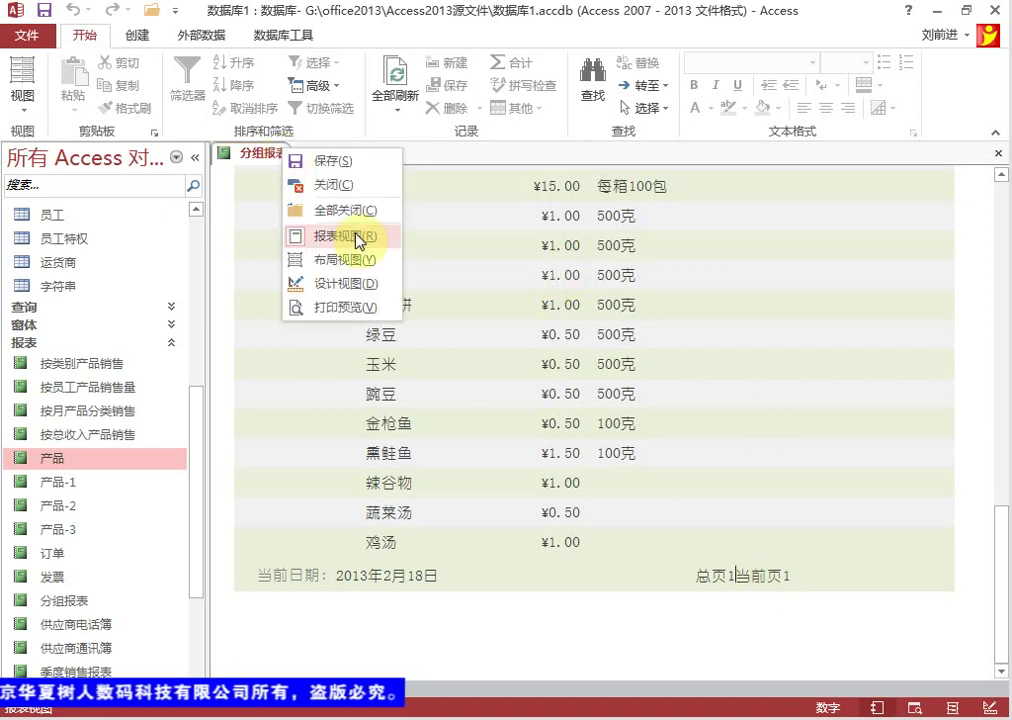
left_click(364, 287)
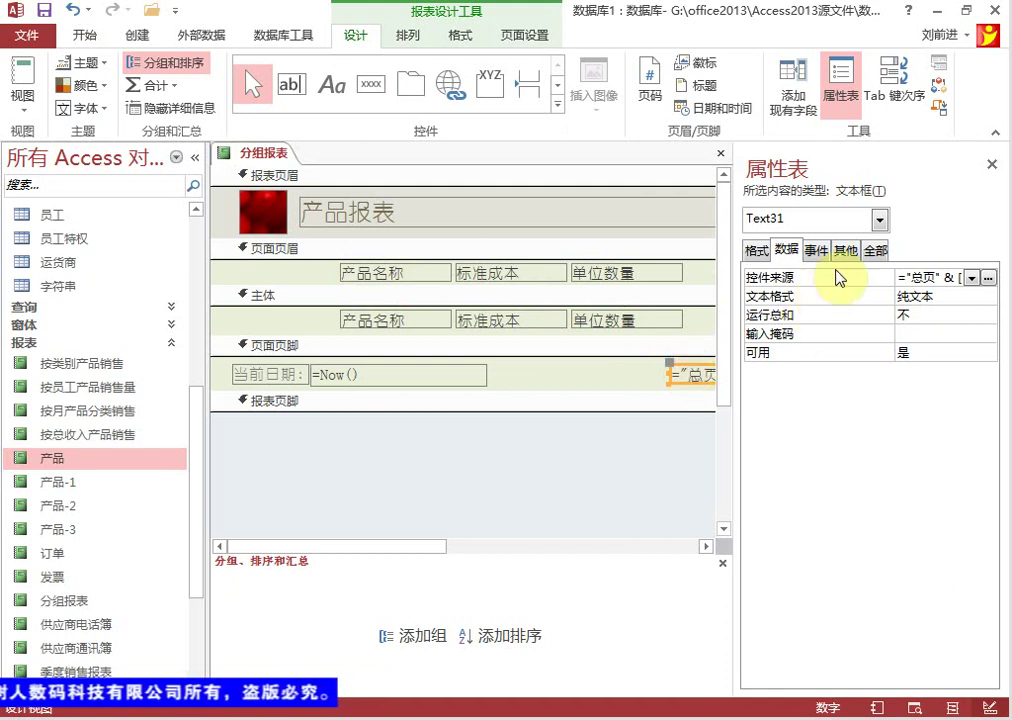
Insert several spaces before 当前页 inside the quotes of the page-number text box's control source expression.
left_click(989, 279)
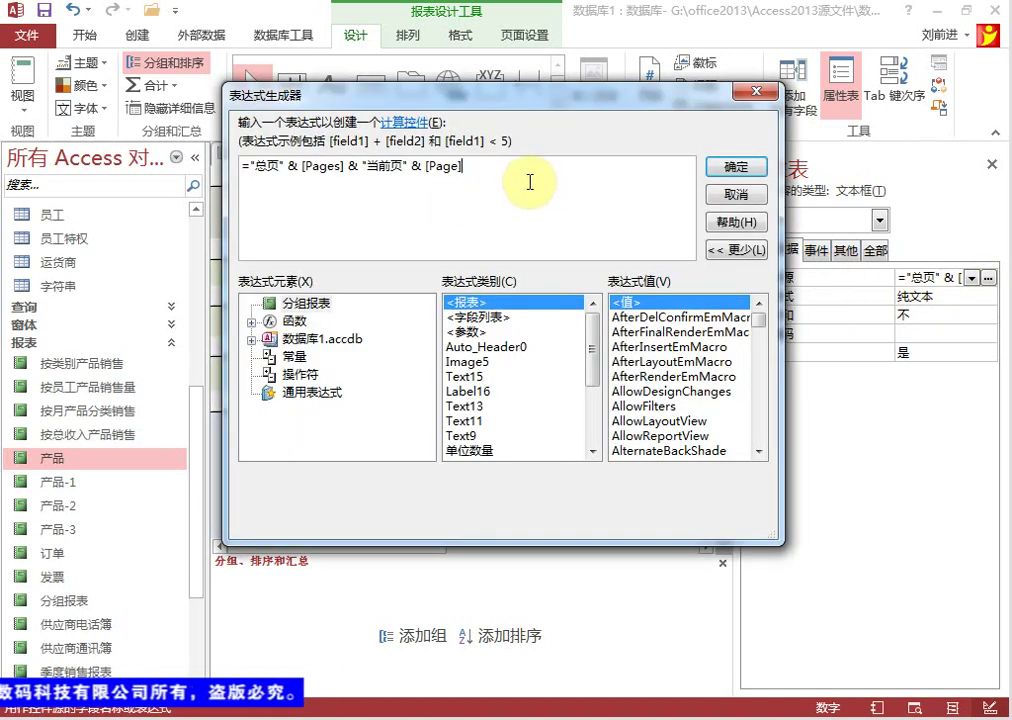
left_click(367, 164)
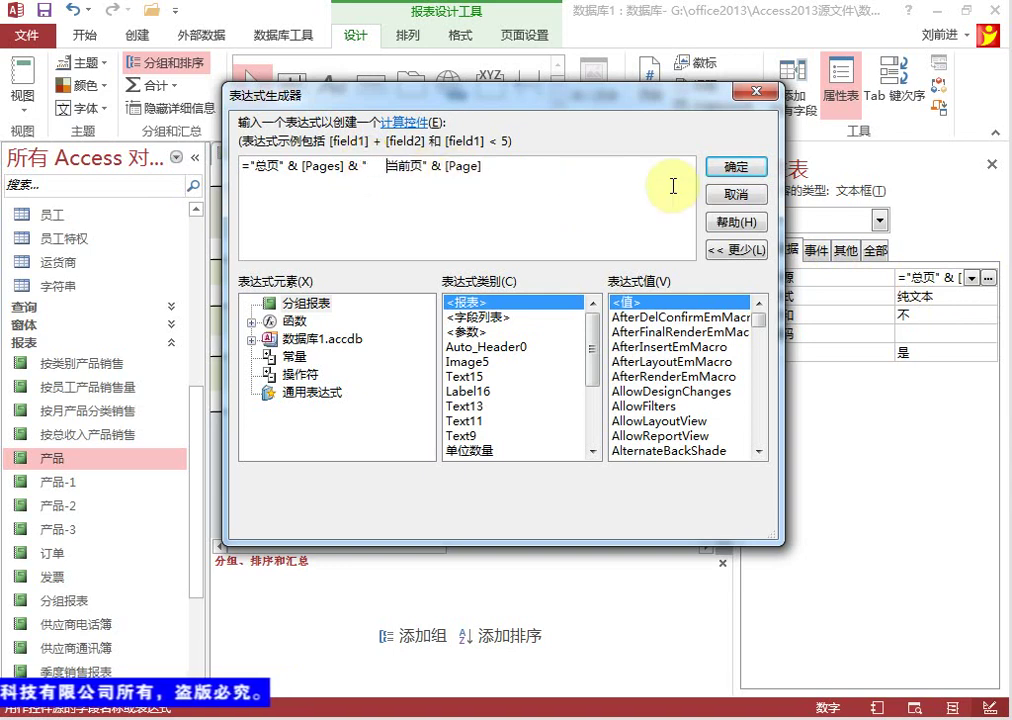
left_click(740, 170)
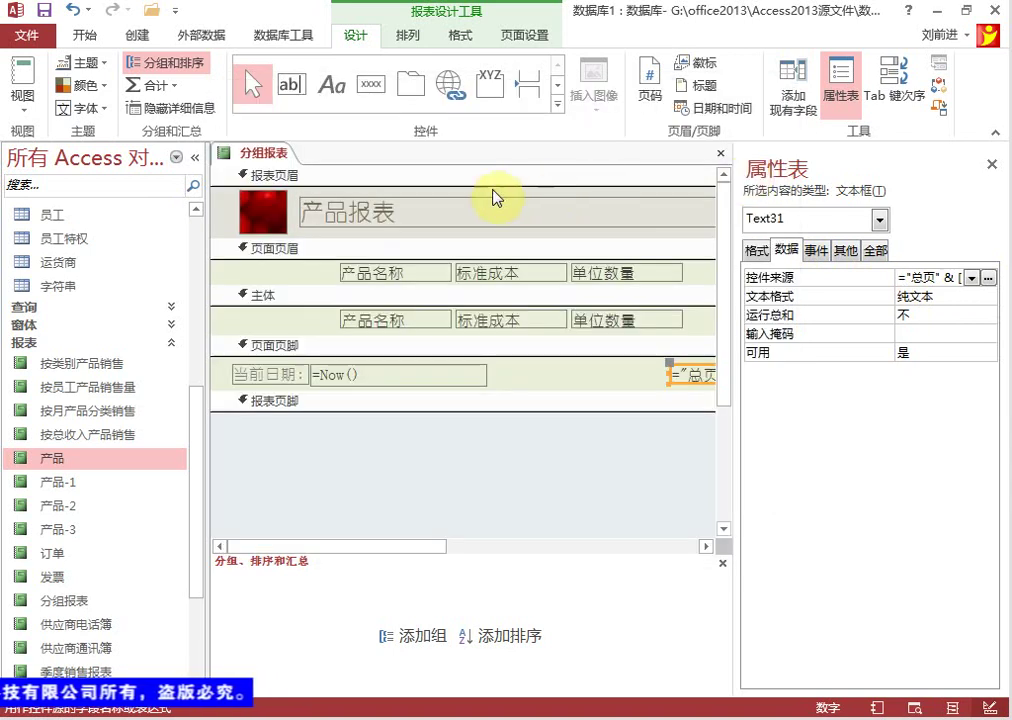
Check the spacing between the total and current page numbers at the end of the report in Report View, and return to Design View.
right_click(258, 153)
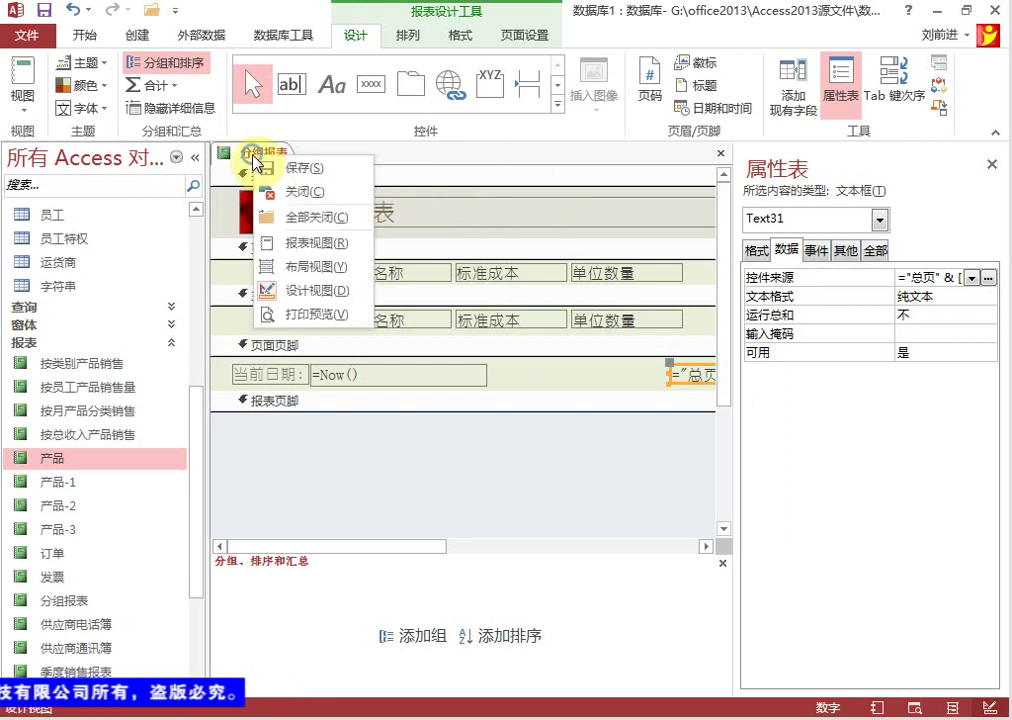
left_click(318, 248)
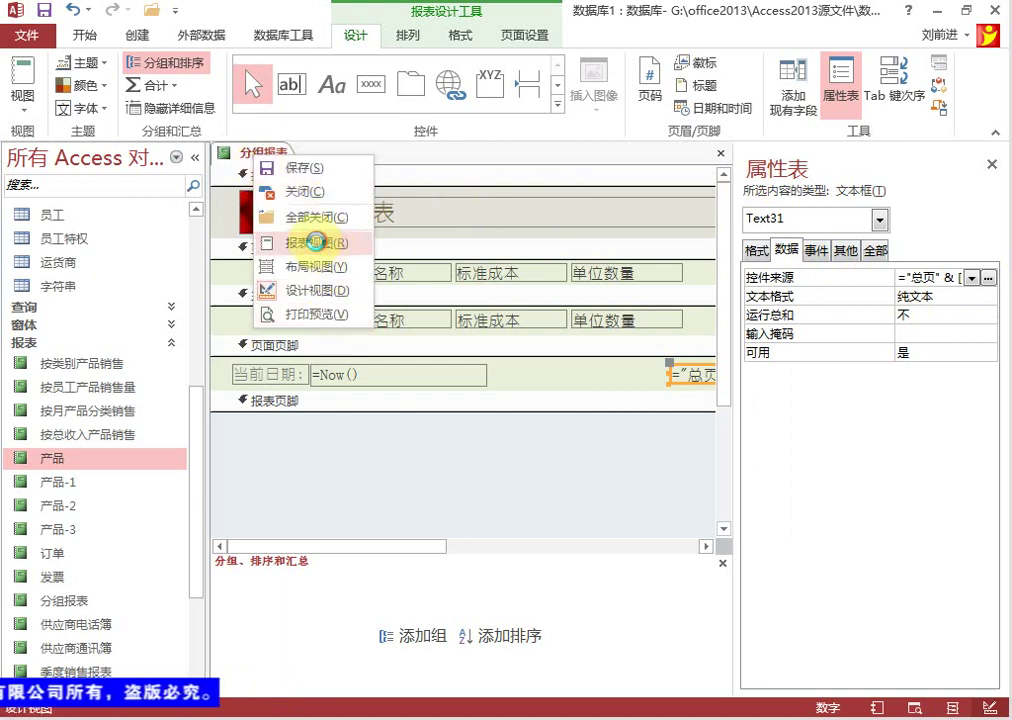
scroll(671, 366, "down", 10)
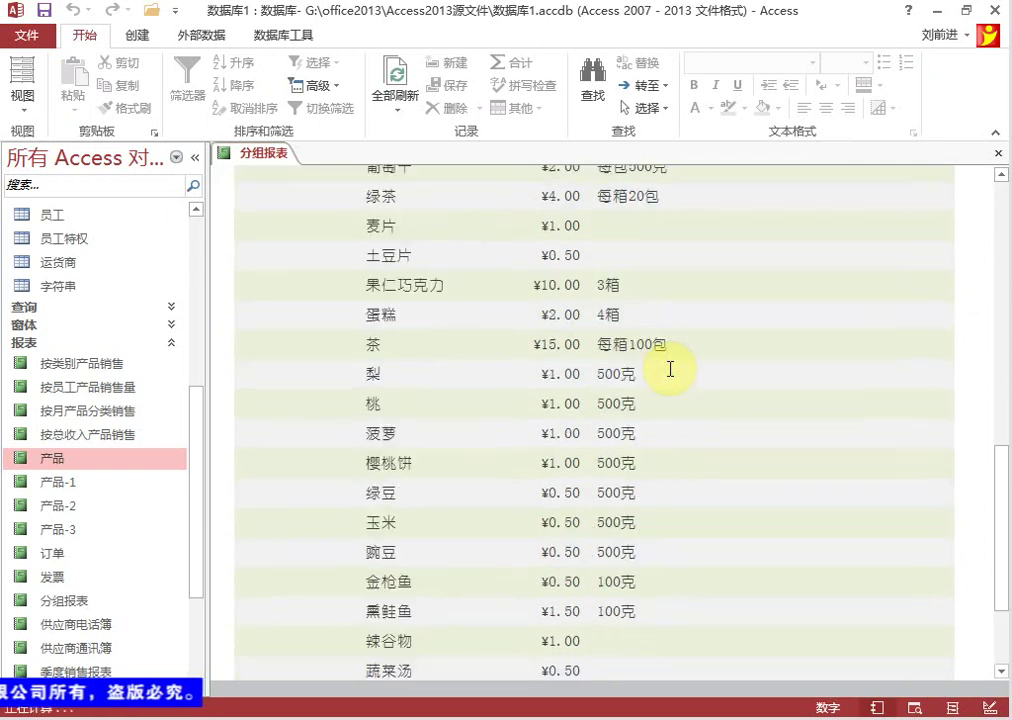
scroll(671, 369, "down", 3)
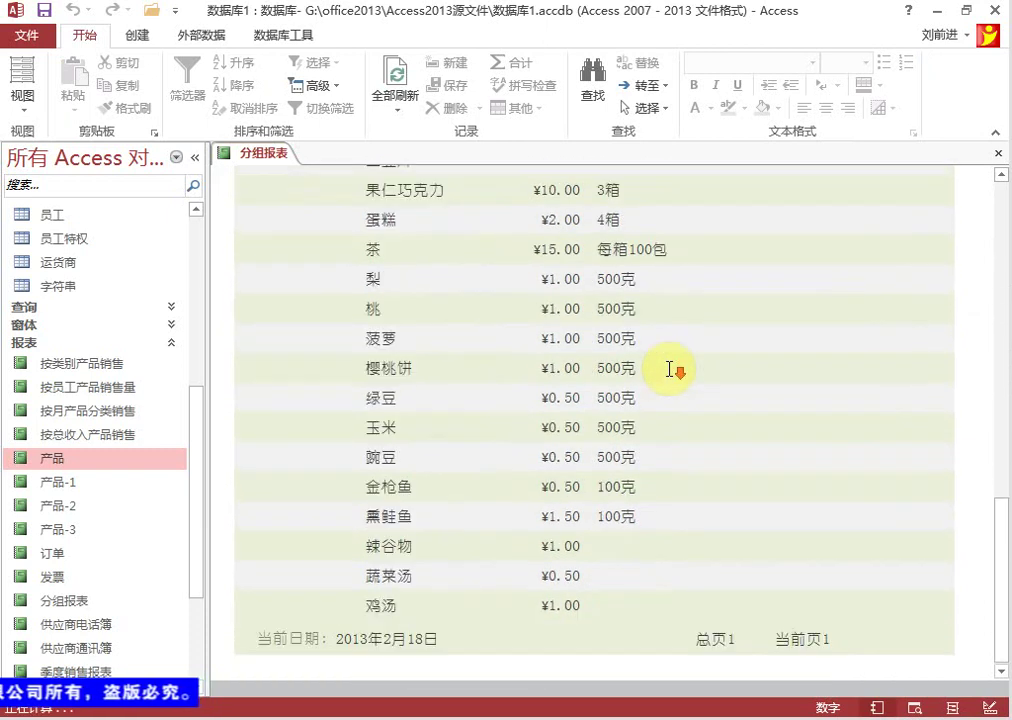
left_click_drag(767, 641, 736, 641)
left_click(812, 638)
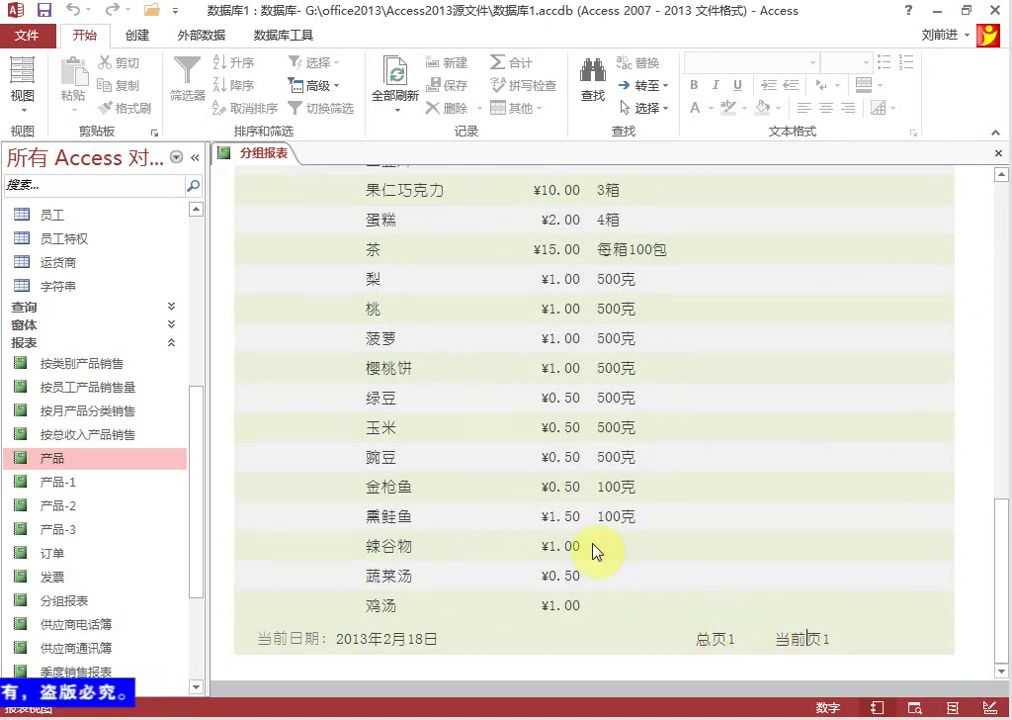
scroll(481, 400, "up", 3)
right_click(280, 160)
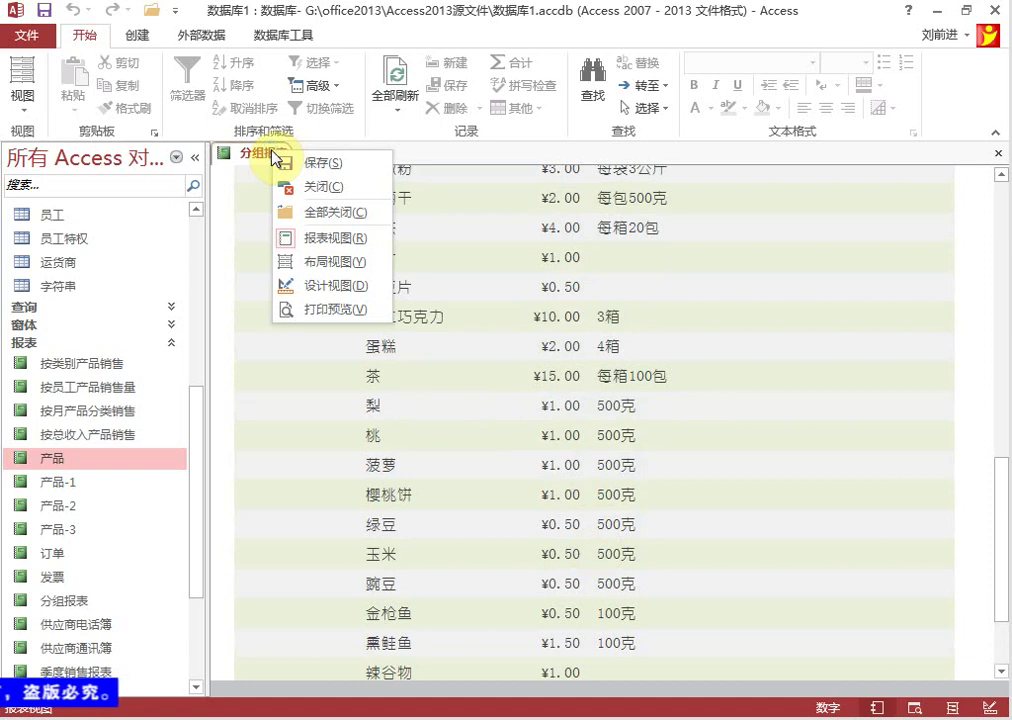
left_click(335, 285)
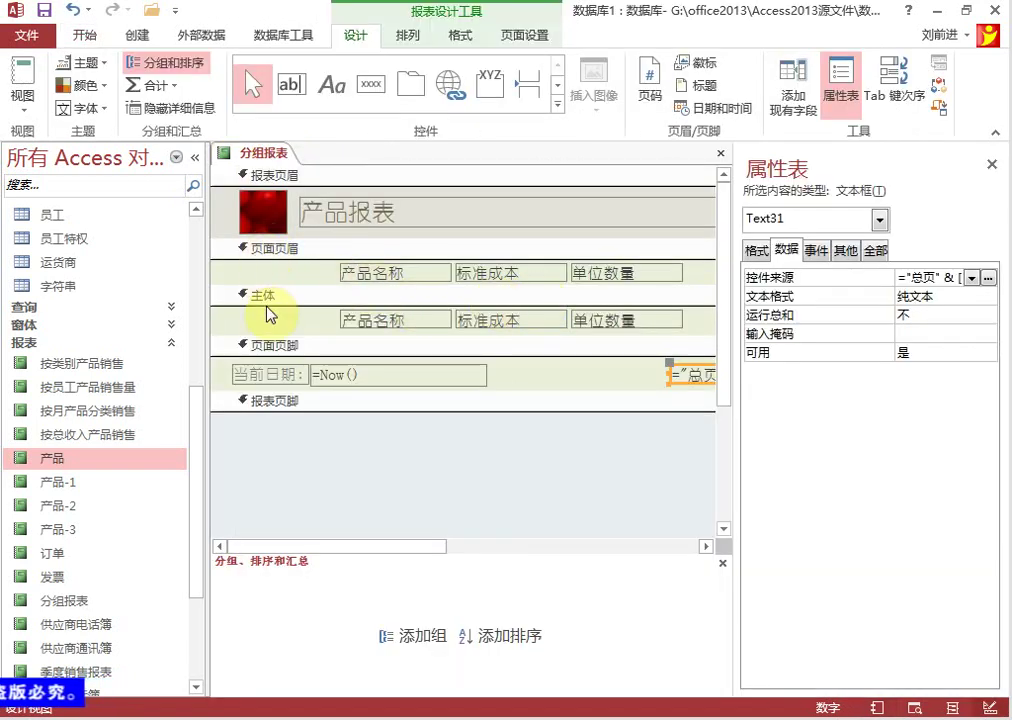
Reopen the grouping and sorting pane and add a group based on the 标准成本 field.
left_click(381, 437)
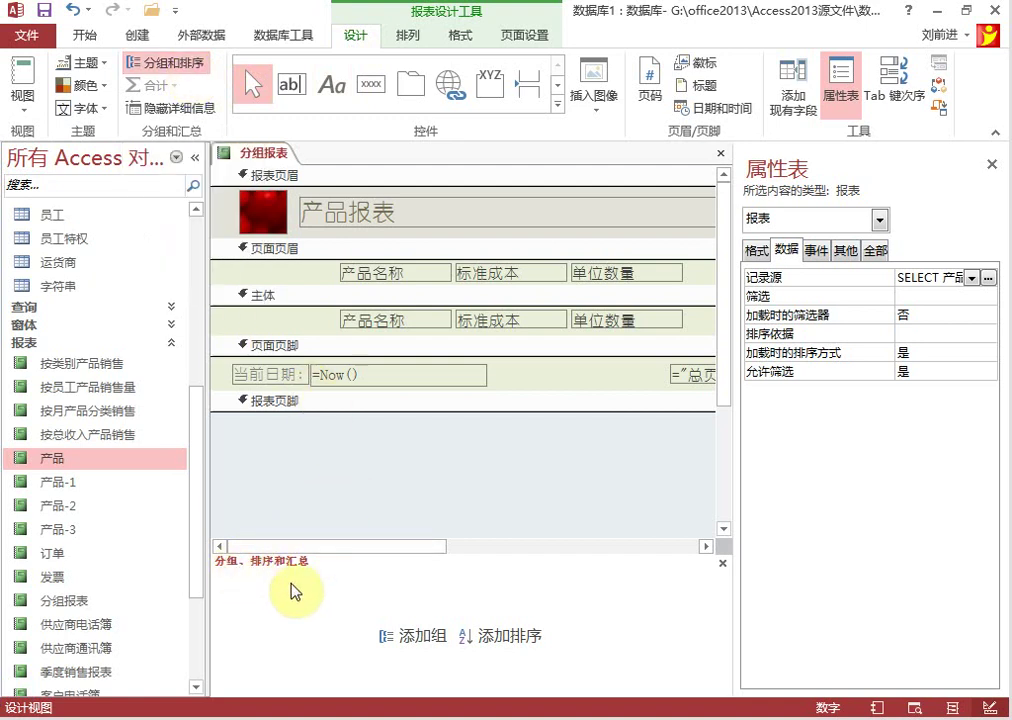
left_click(723, 564)
left_click(163, 63)
left_click(428, 645)
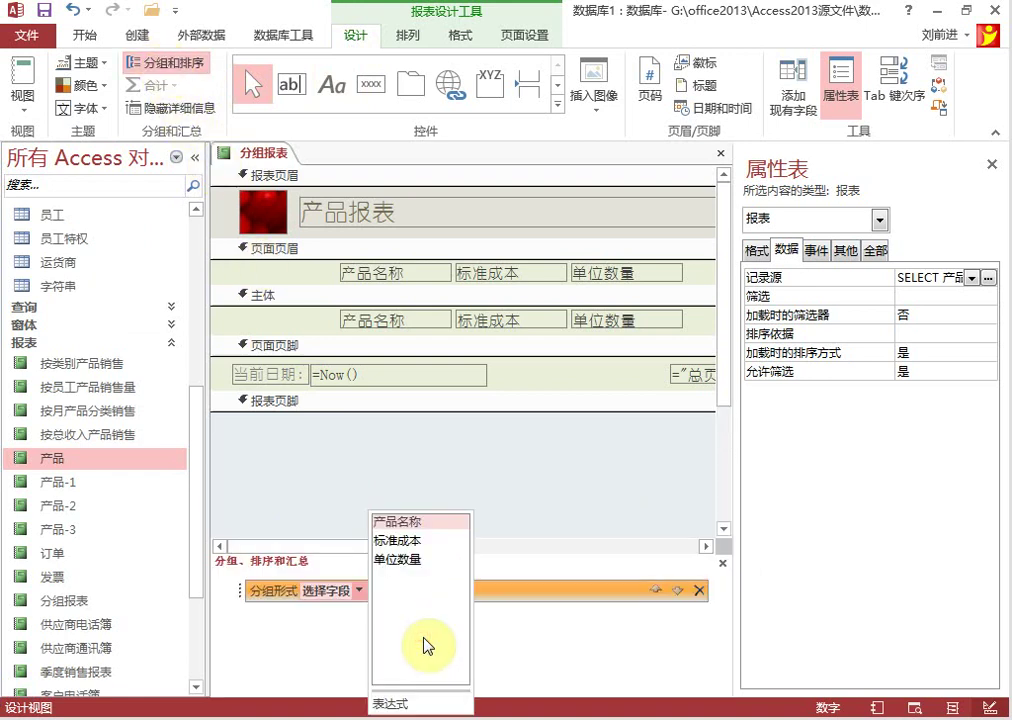
left_click(400, 541)
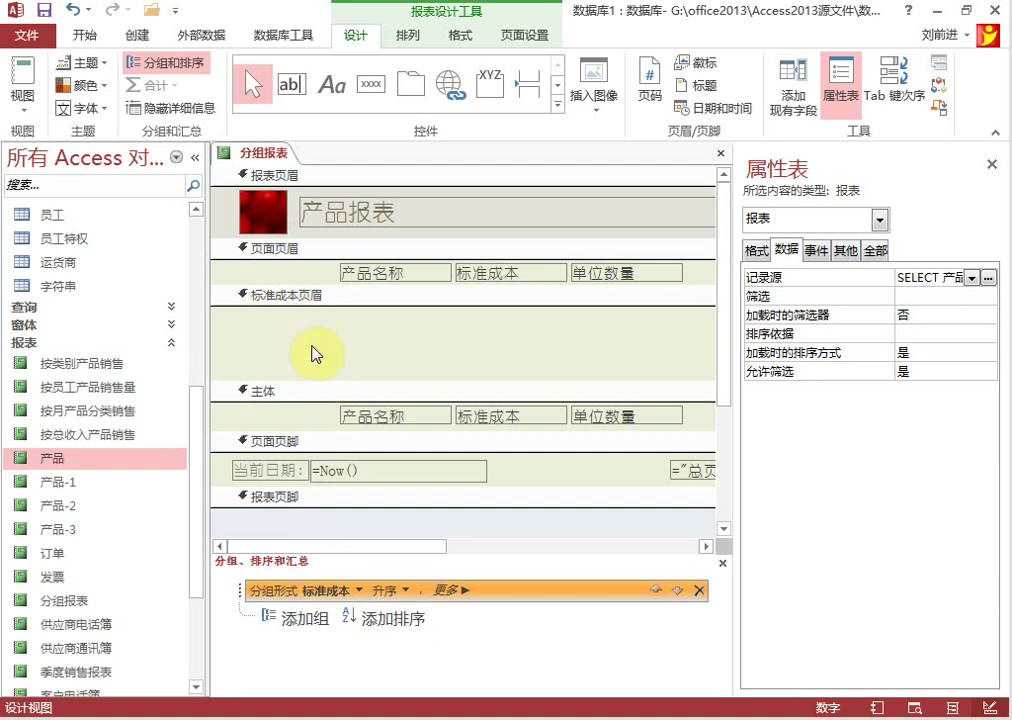
Reduce the height of the 标准成本页眉 section to about one row.
left_click(262, 297)
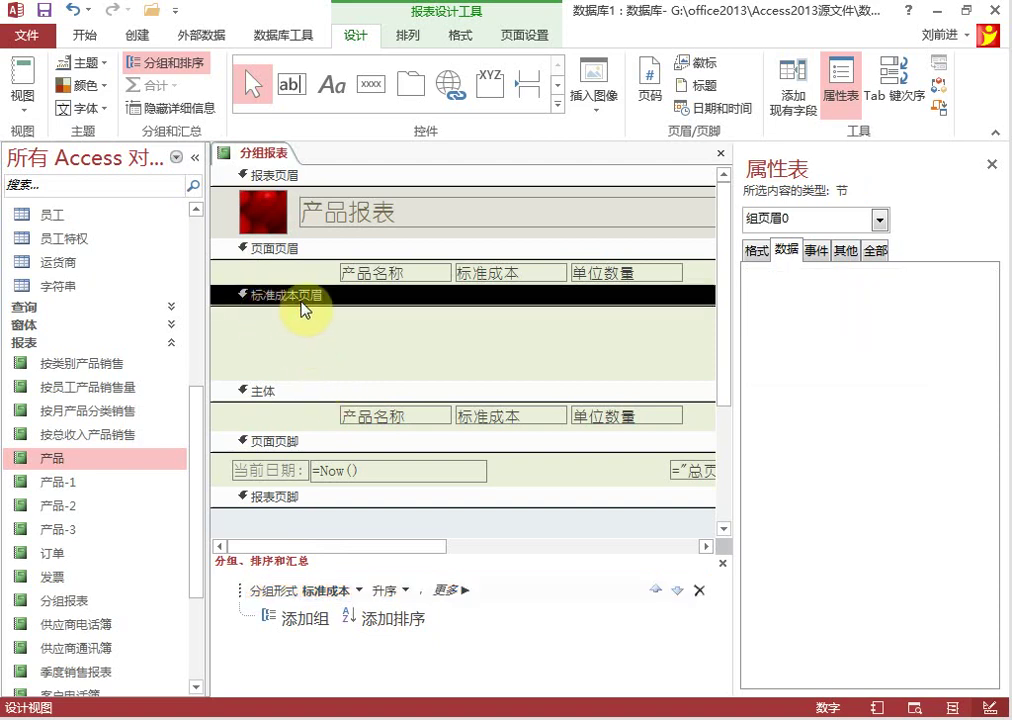
left_click_drag(318, 381, 320, 330)
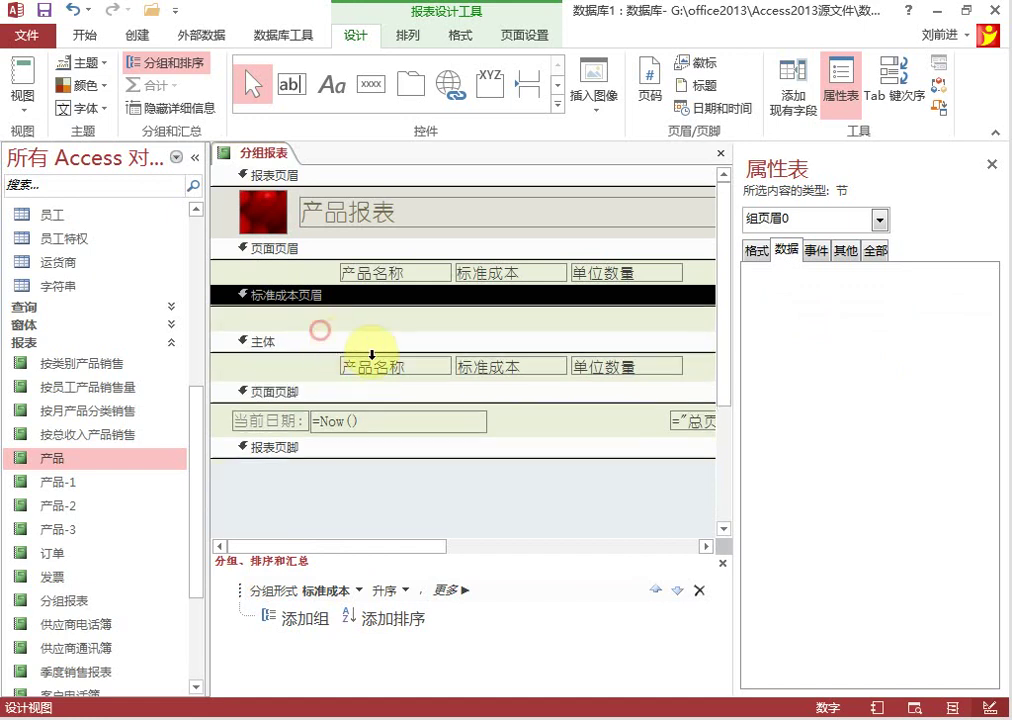
left_click(428, 492)
left_click(298, 297)
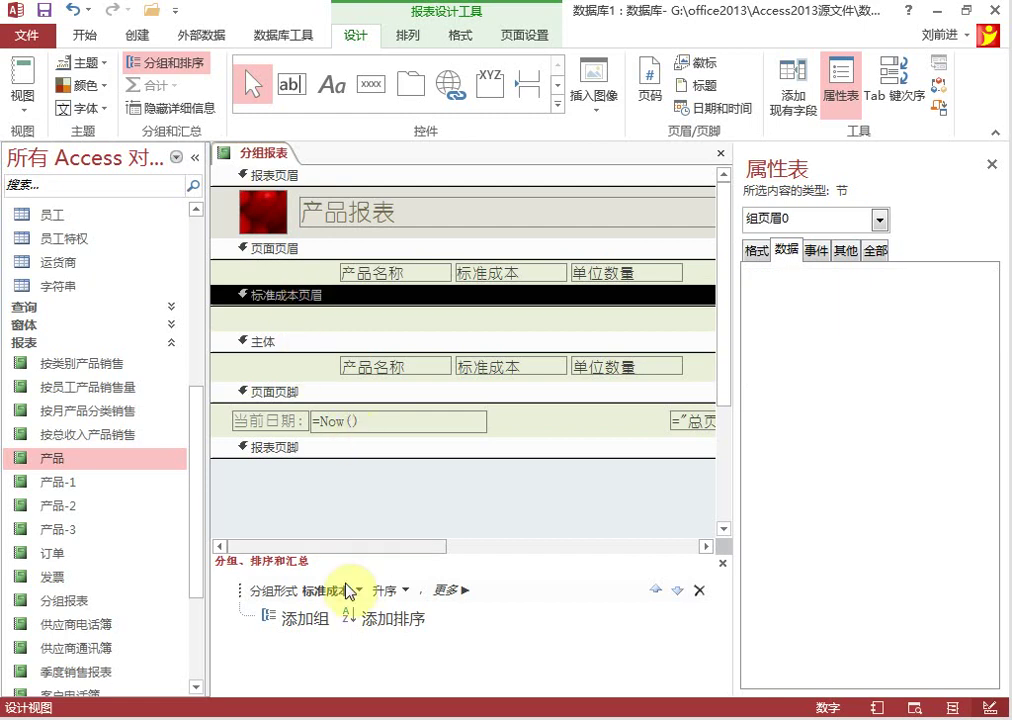
Expand the 标准成本 group's options and set a custom grouping interval of 10.
left_click(465, 598)
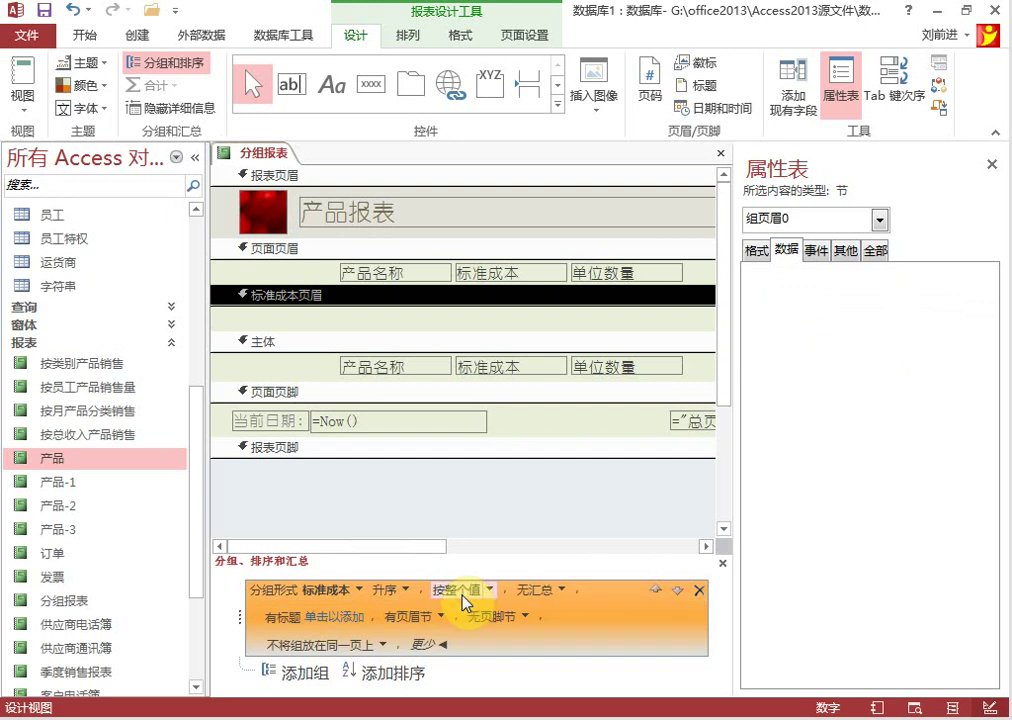
left_click(406, 591)
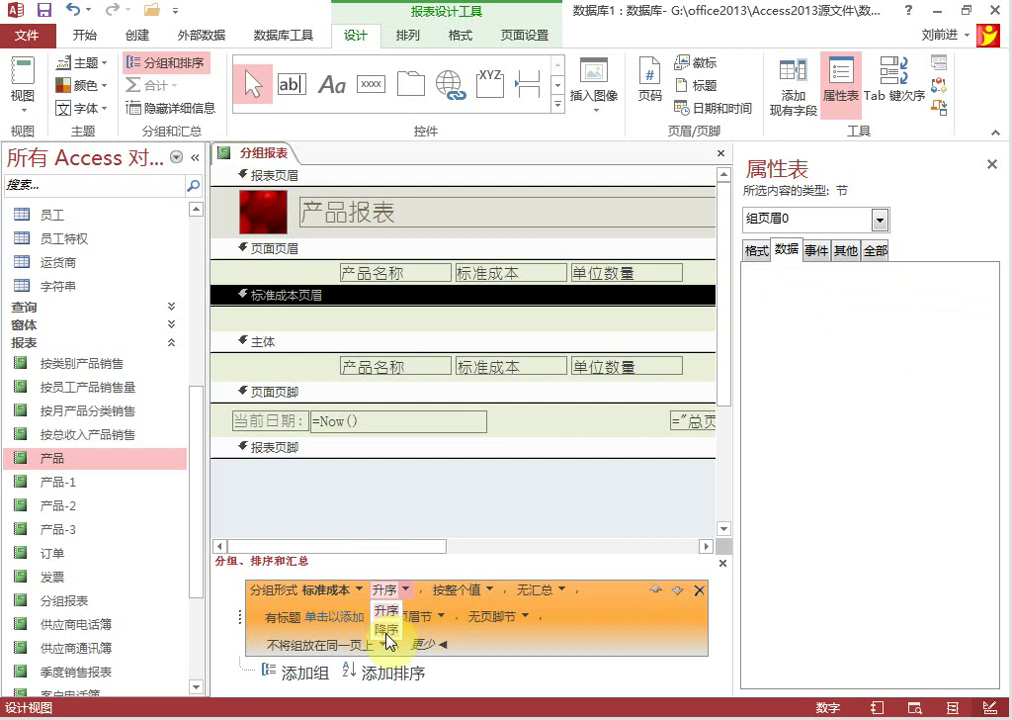
left_click(449, 604)
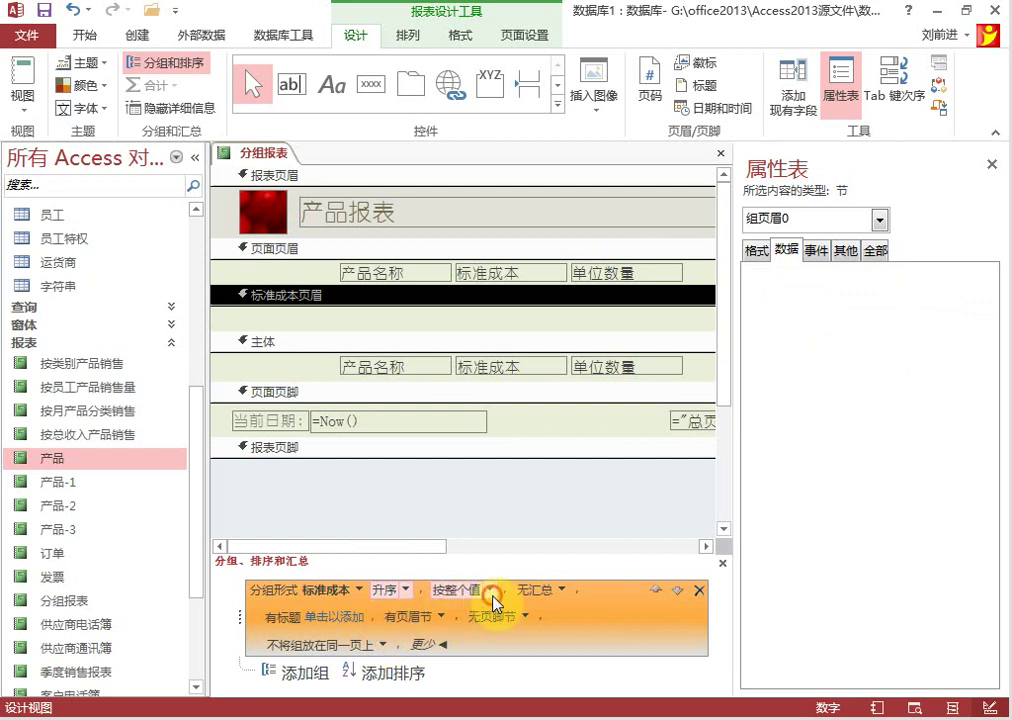
left_click(491, 591)
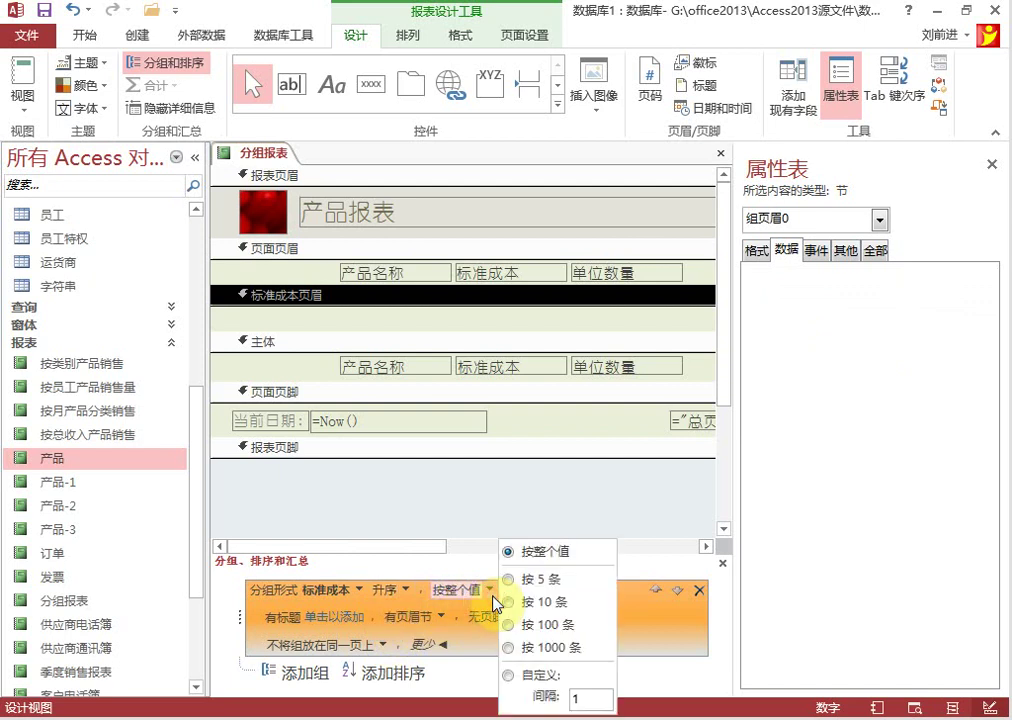
left_click(515, 680)
left_click(583, 700)
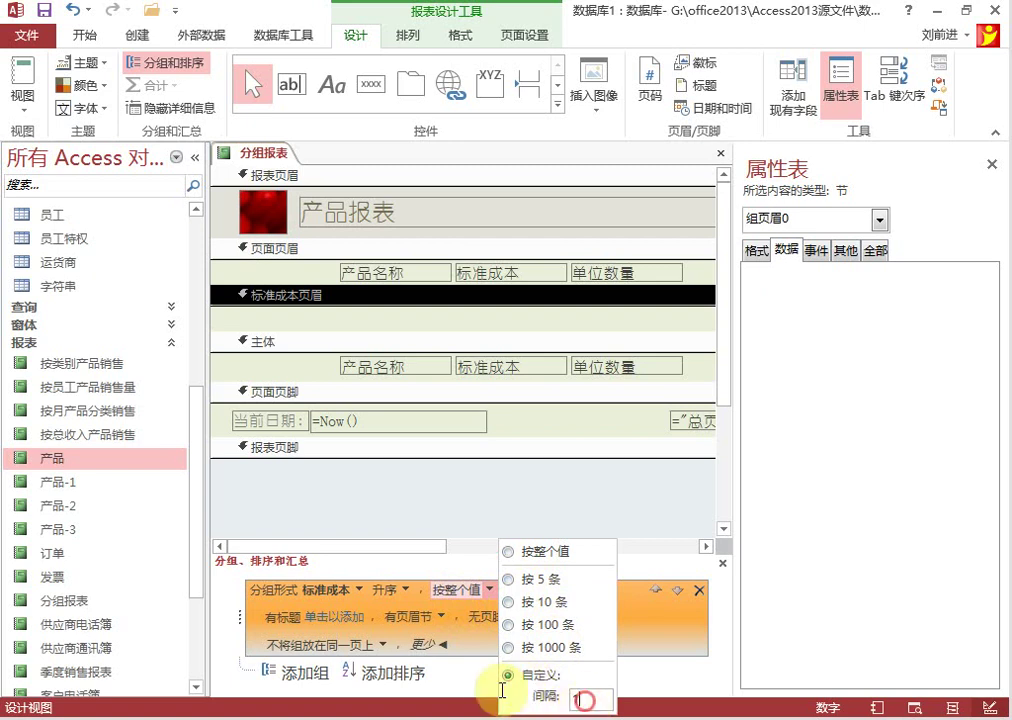
type("10")
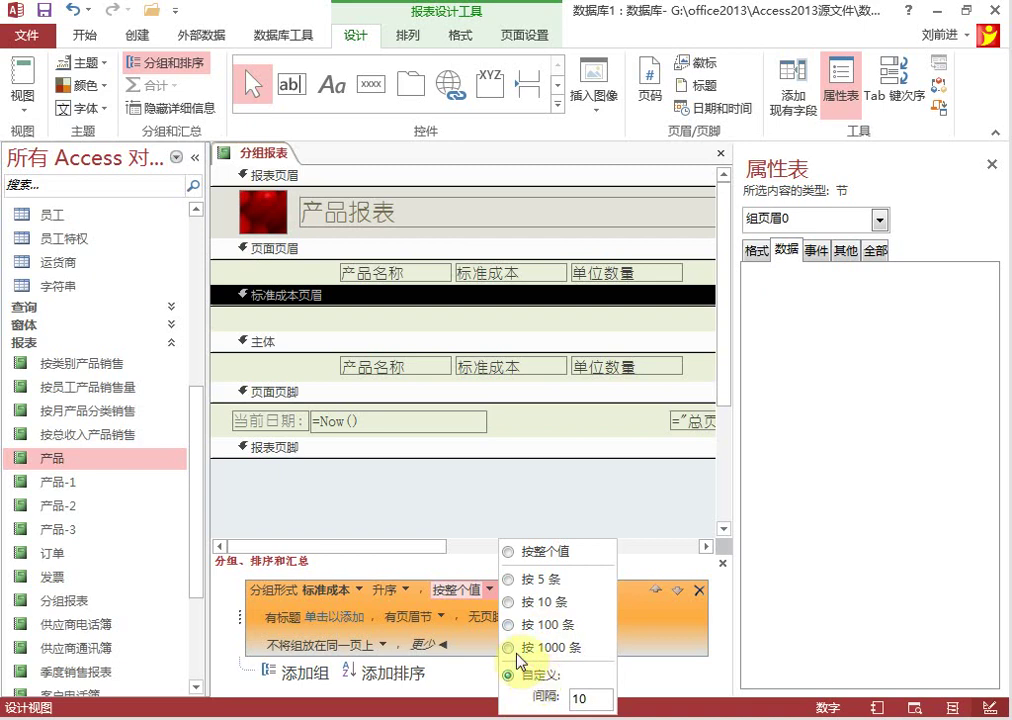
left_click(466, 520)
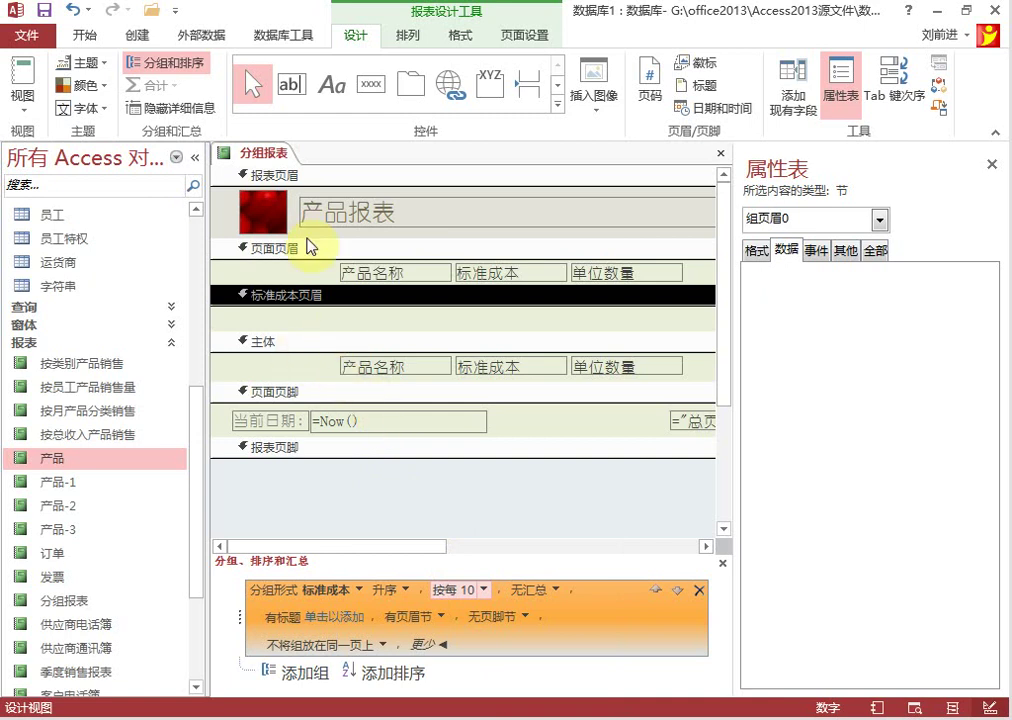
Examine how the products are grouped by 标准成本 throughout the report in Report View, and return to Design View.
right_click(266, 156)
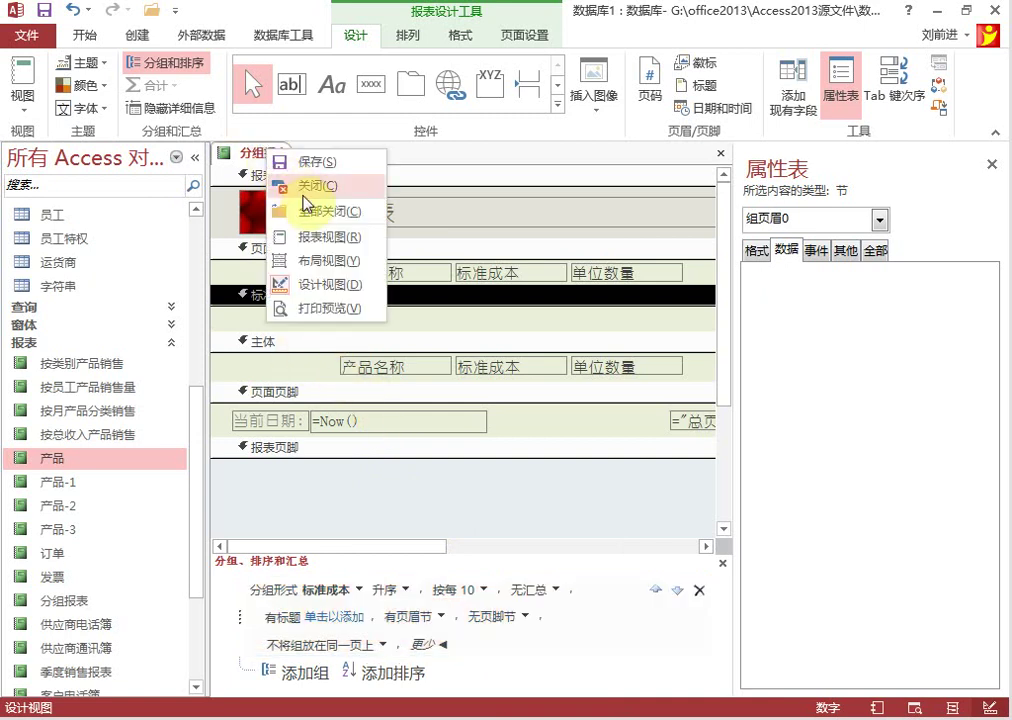
left_click(330, 240)
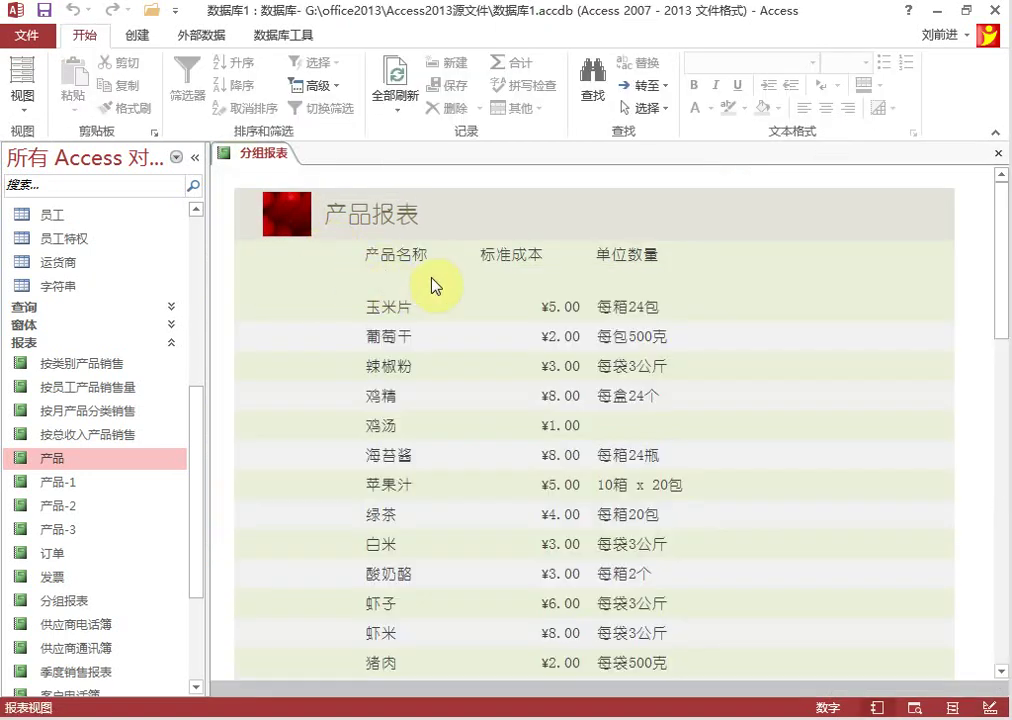
scroll(468, 318, "down", 5)
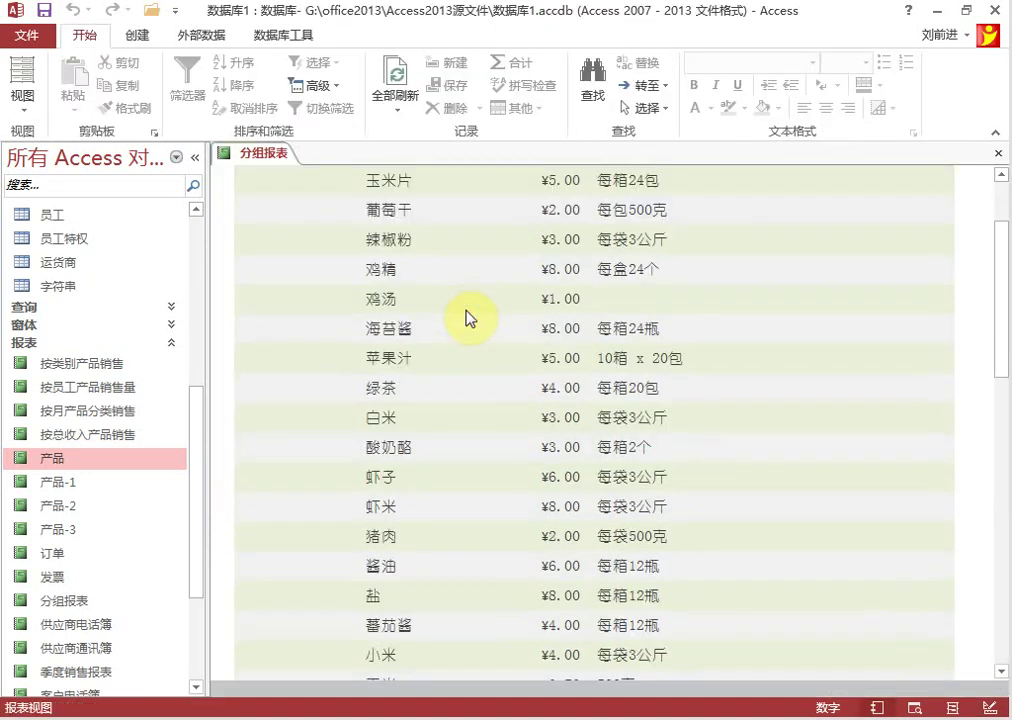
scroll(468, 318, "down", 5)
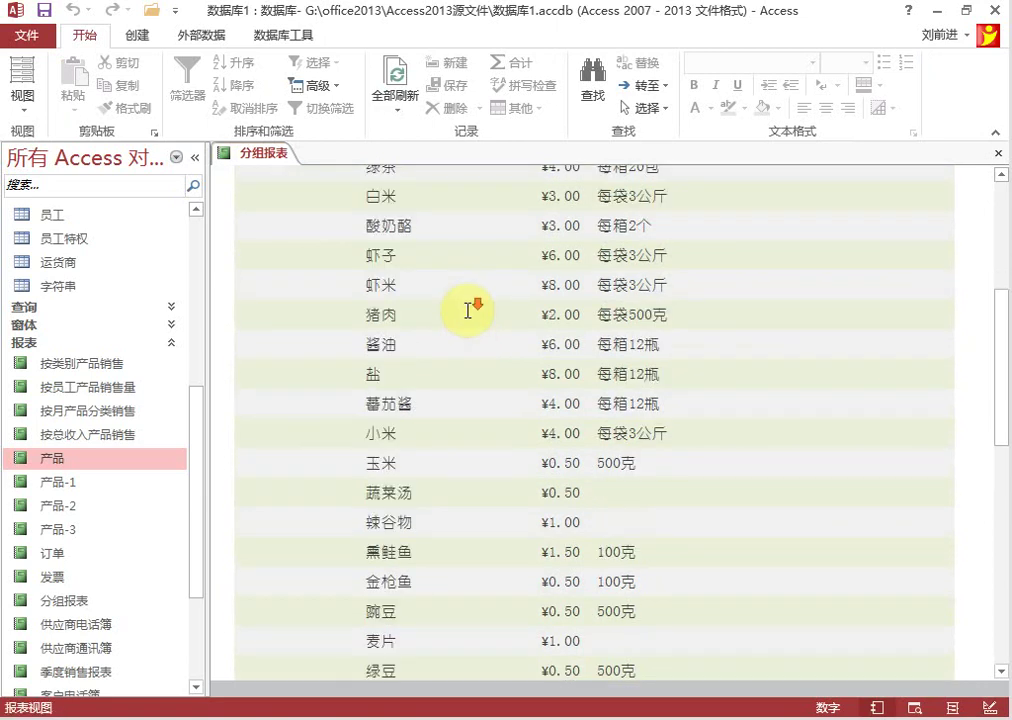
scroll(468, 311, "down", 5)
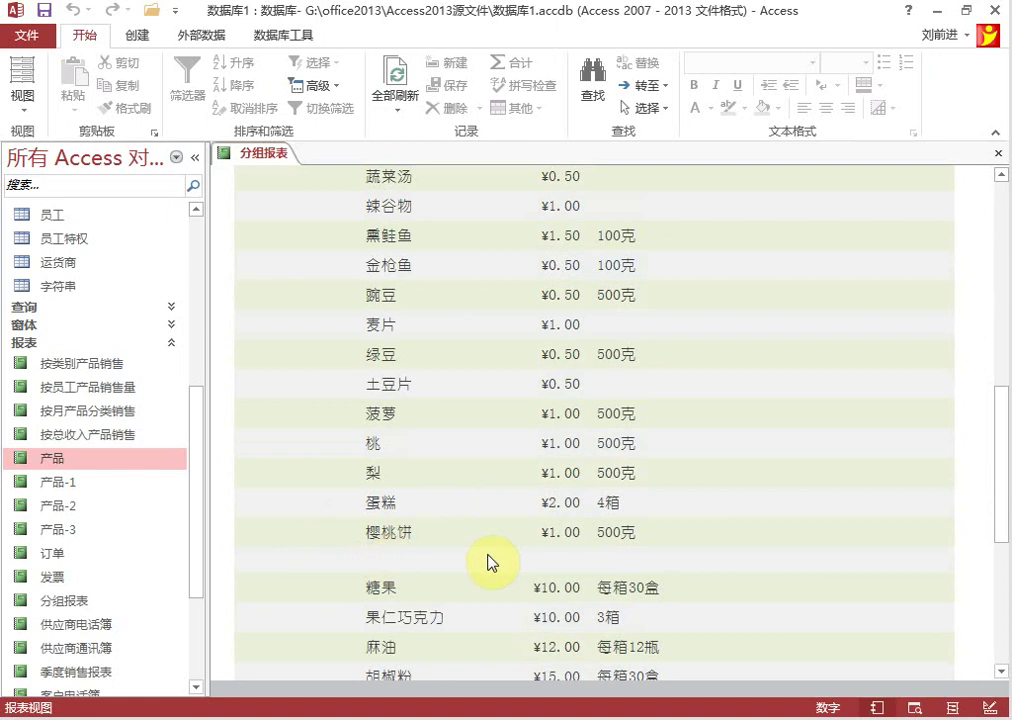
scroll(490, 563, "down", 9)
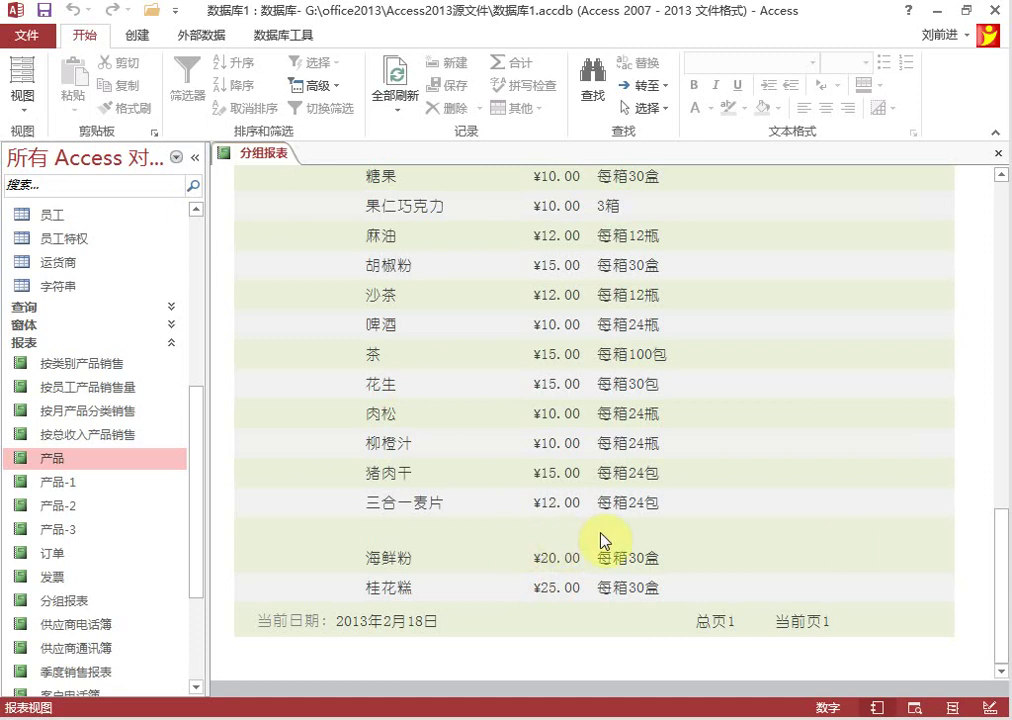
left_click_drag(996, 578, 980, 226)
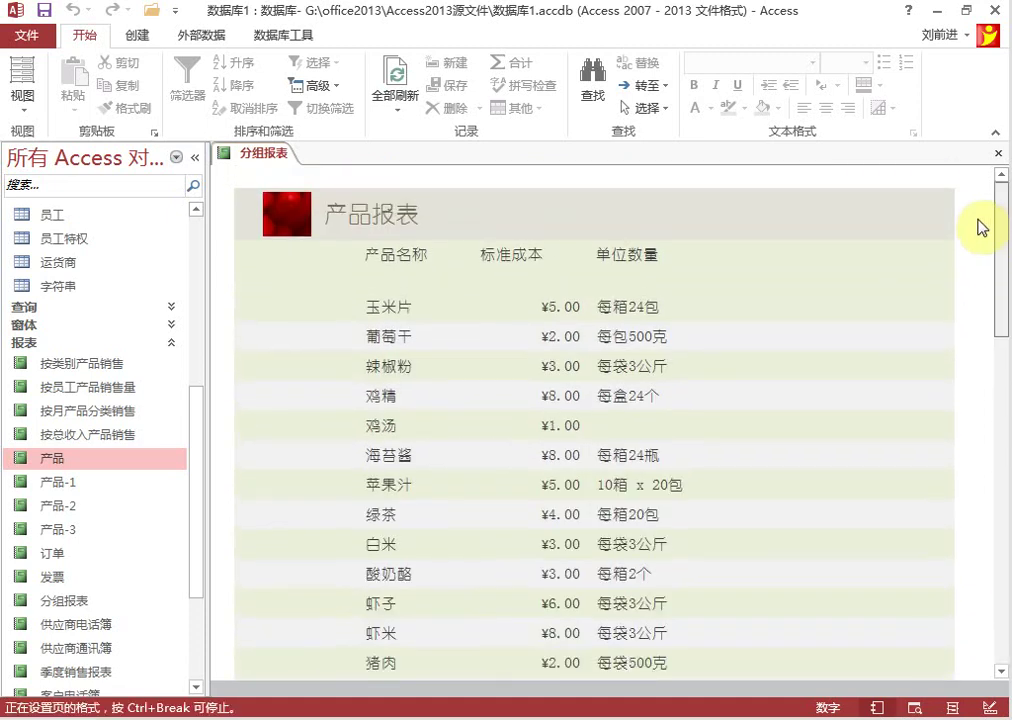
right_click(284, 153)
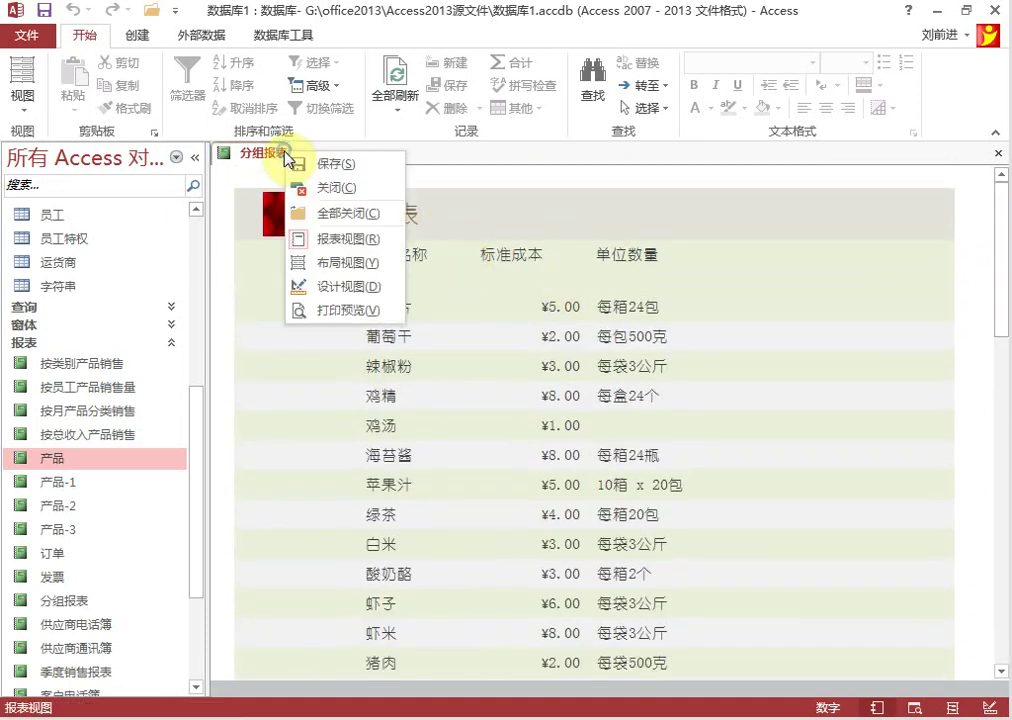
left_click(315, 286)
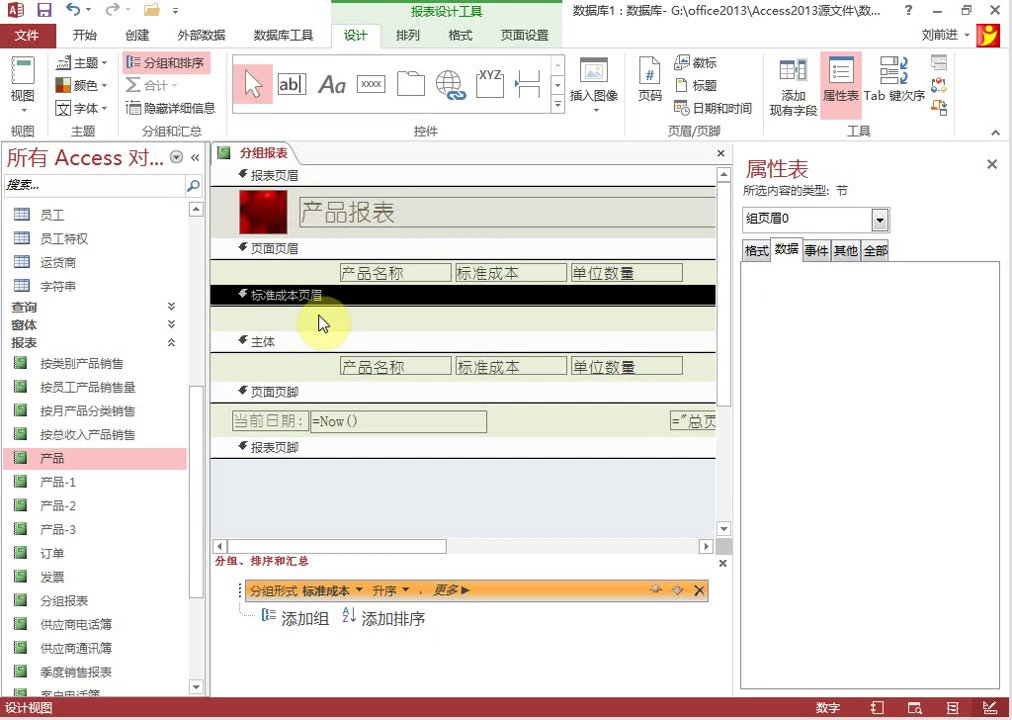
Add a text box to the 标准成本页眉 section and shift it slightly to the right with its label.
left_click(295, 96)
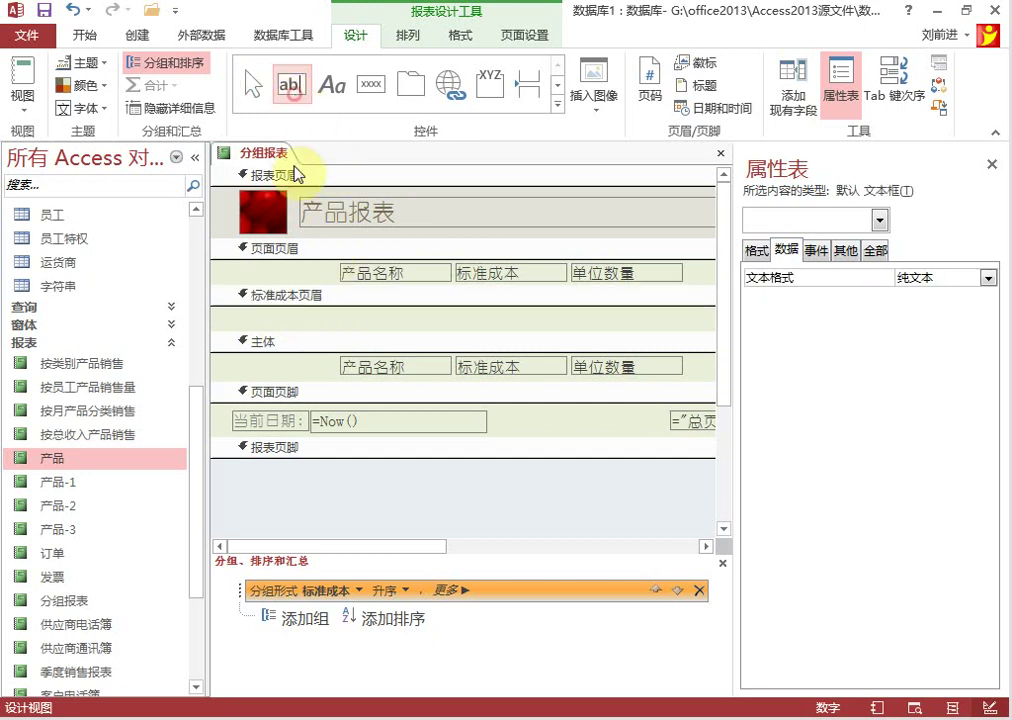
left_click(263, 313)
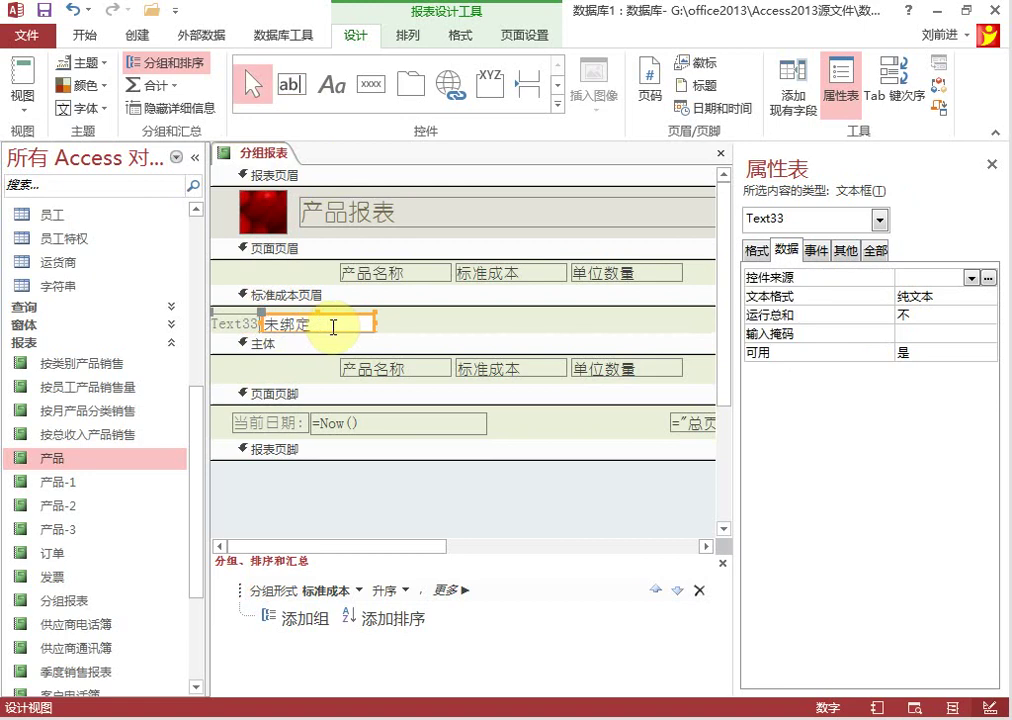
left_click_drag(289, 315, 297, 312)
Change the caption of the new text box's label to 分组.
left_click(262, 320)
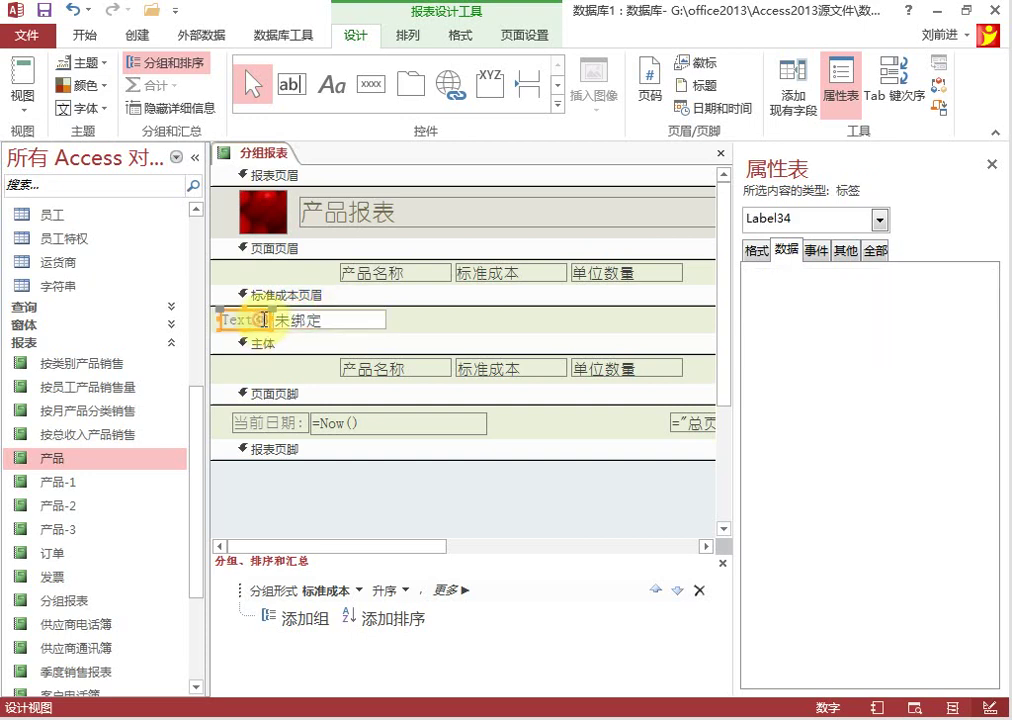
double_click(250, 320)
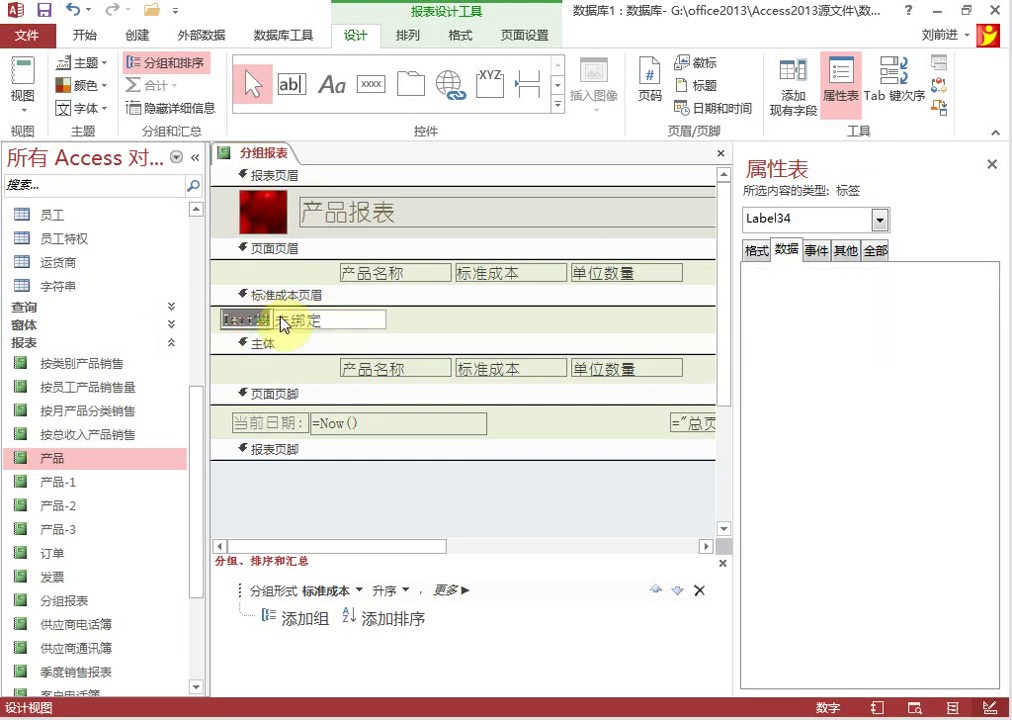
type("fen")
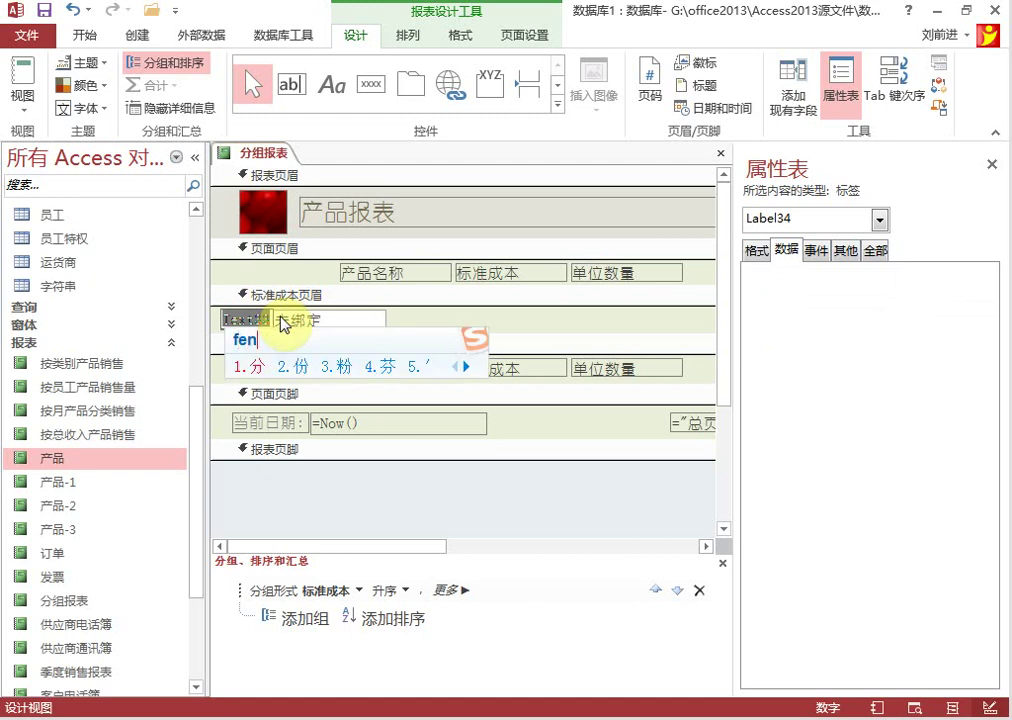
type("zu")
key("space")
Open the expression builder for the control source of the unbound text box in the 标准成本页眉 section.
left_click(283, 321)
left_click(320, 321)
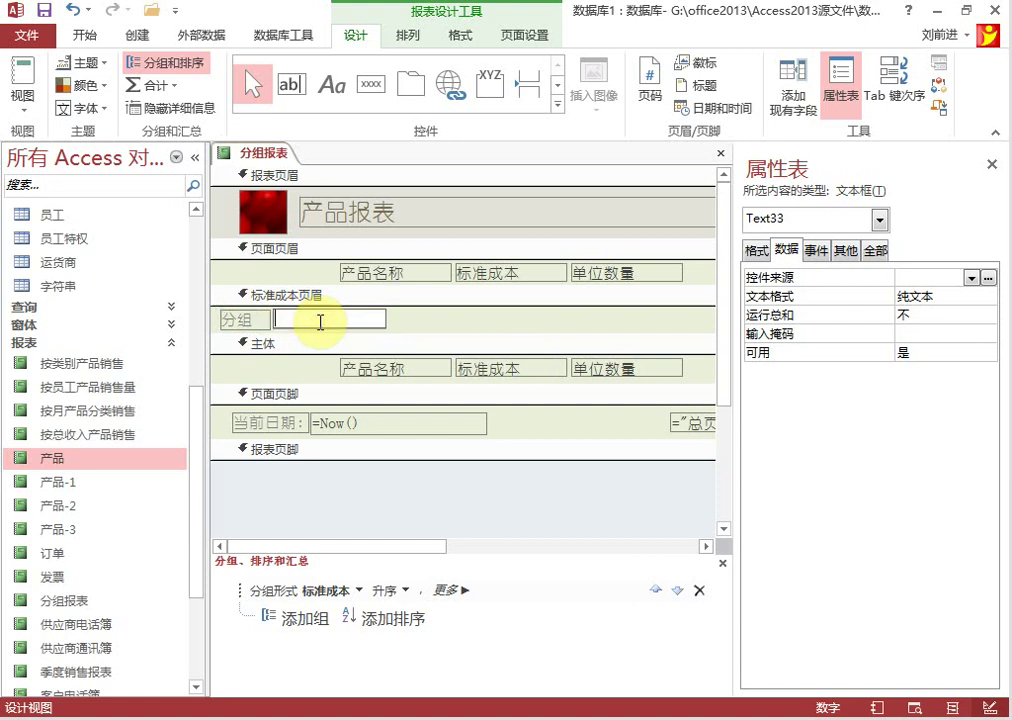
left_click(428, 334)
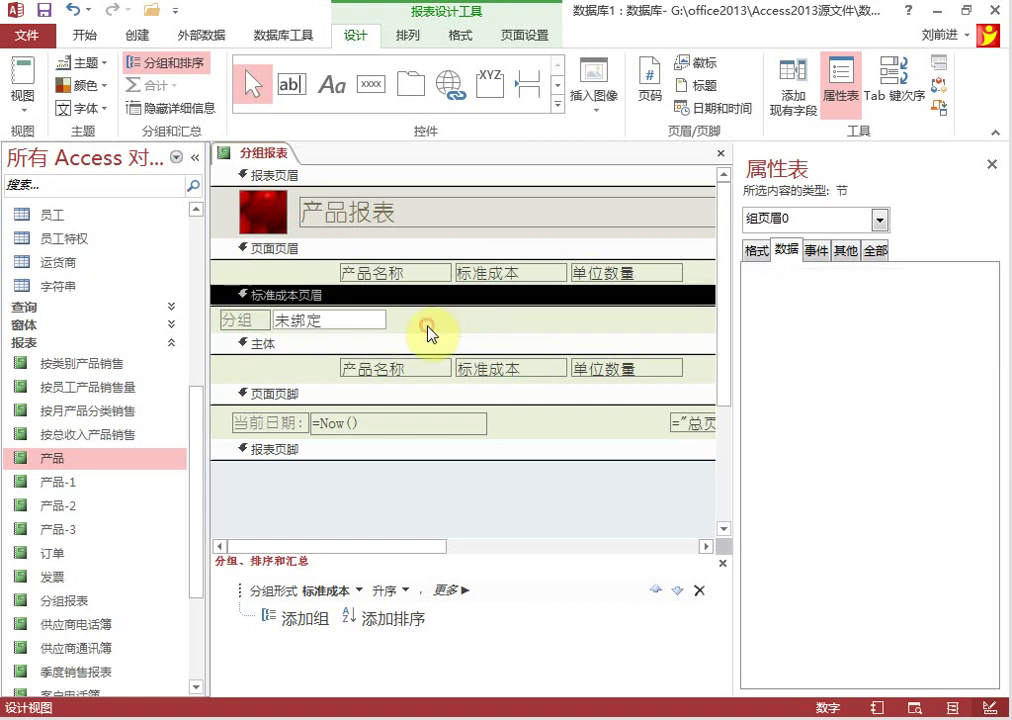
left_click(348, 329)
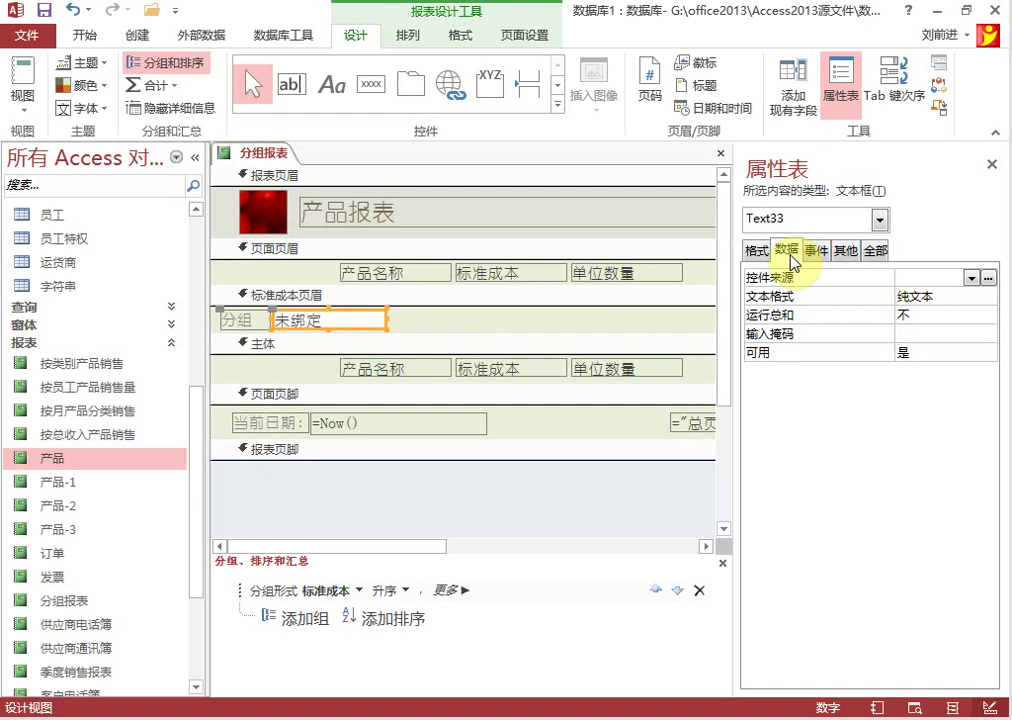
left_click(988, 277)
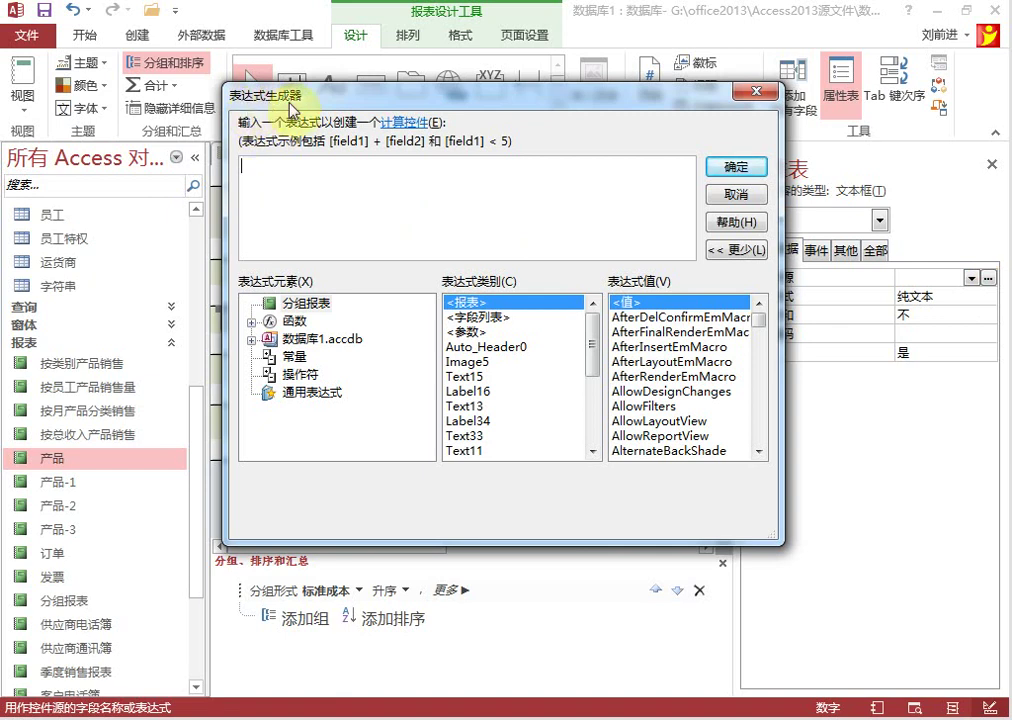
left_click_drag(330, 99, 372, 97)
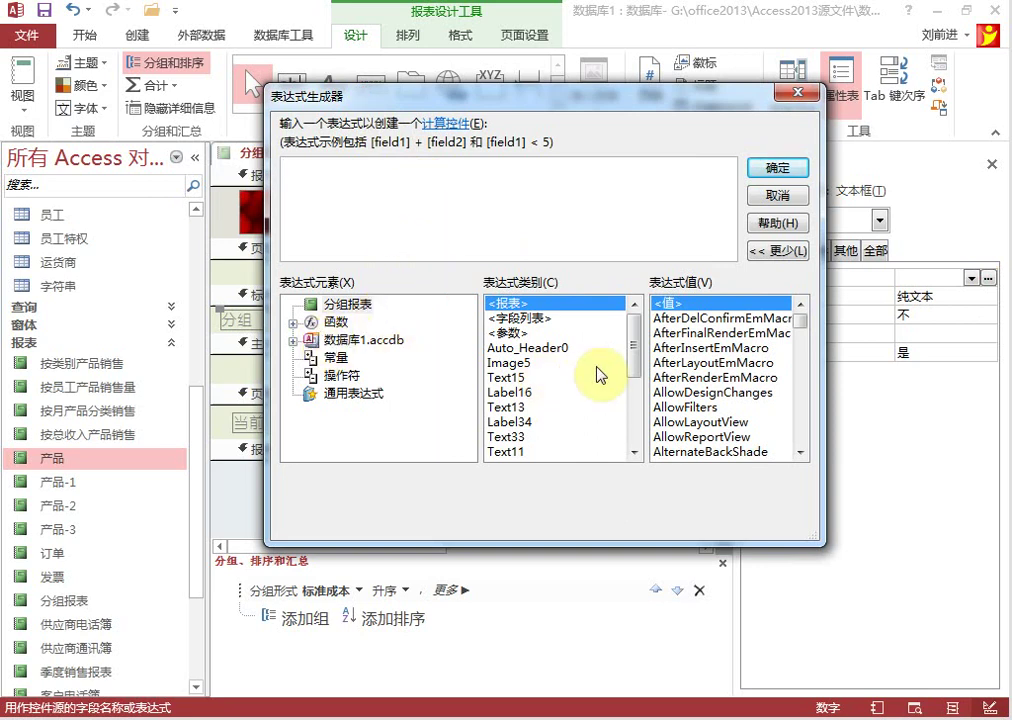
left_click_drag(632, 340, 633, 410)
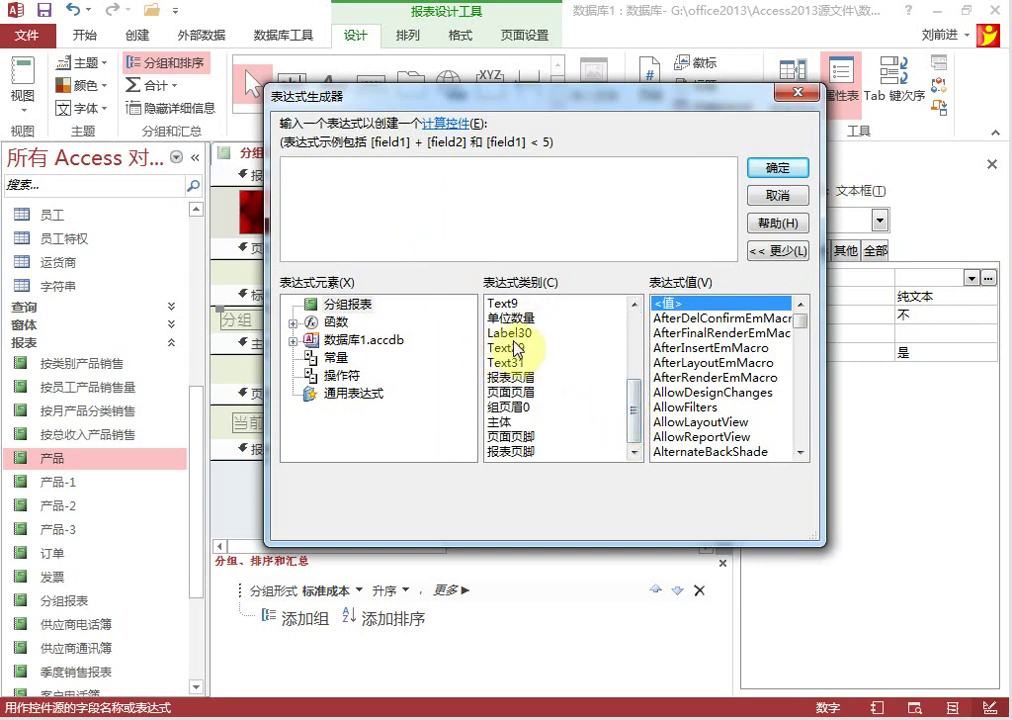
Insert the 标准成本 field of the database's 产品 table into the expression.
left_click(293, 340)
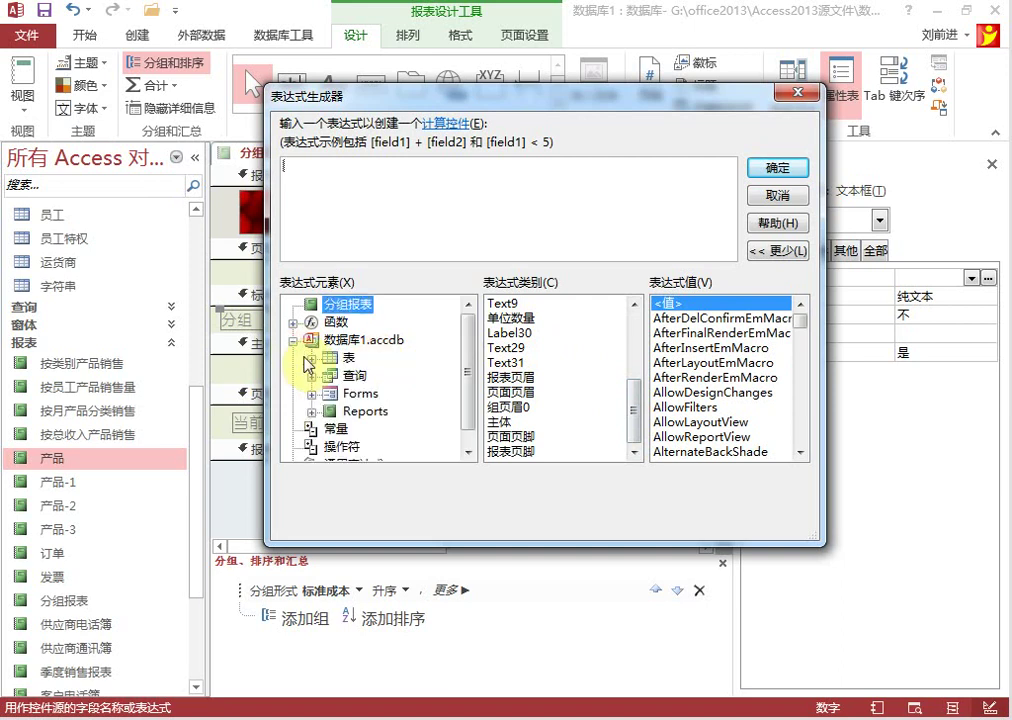
left_click(311, 357)
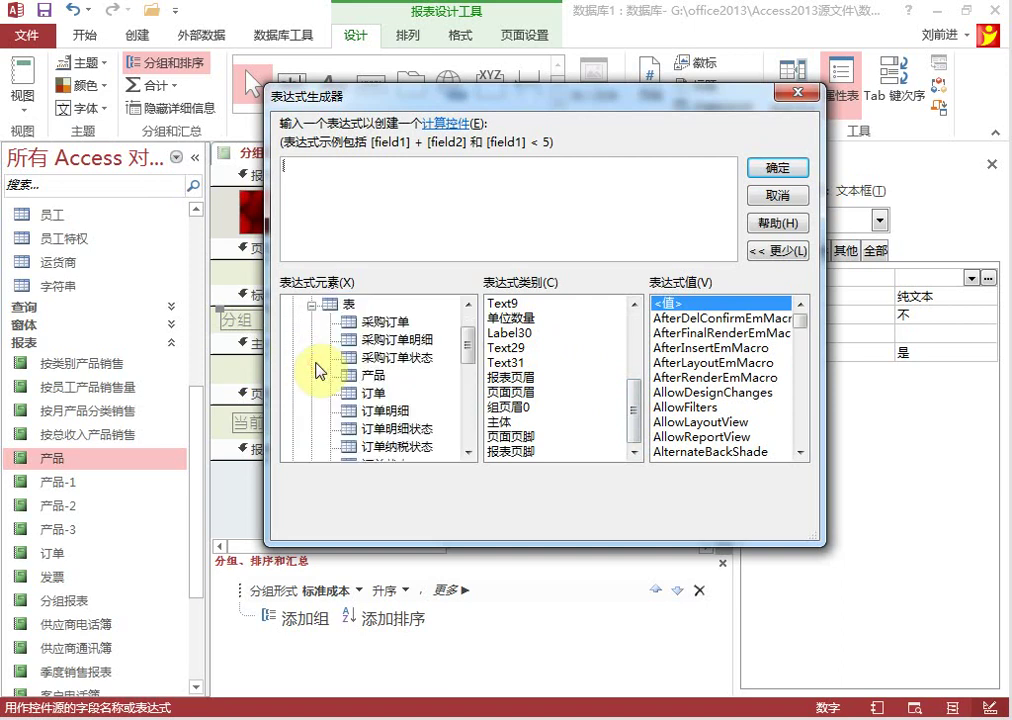
left_click(372, 376)
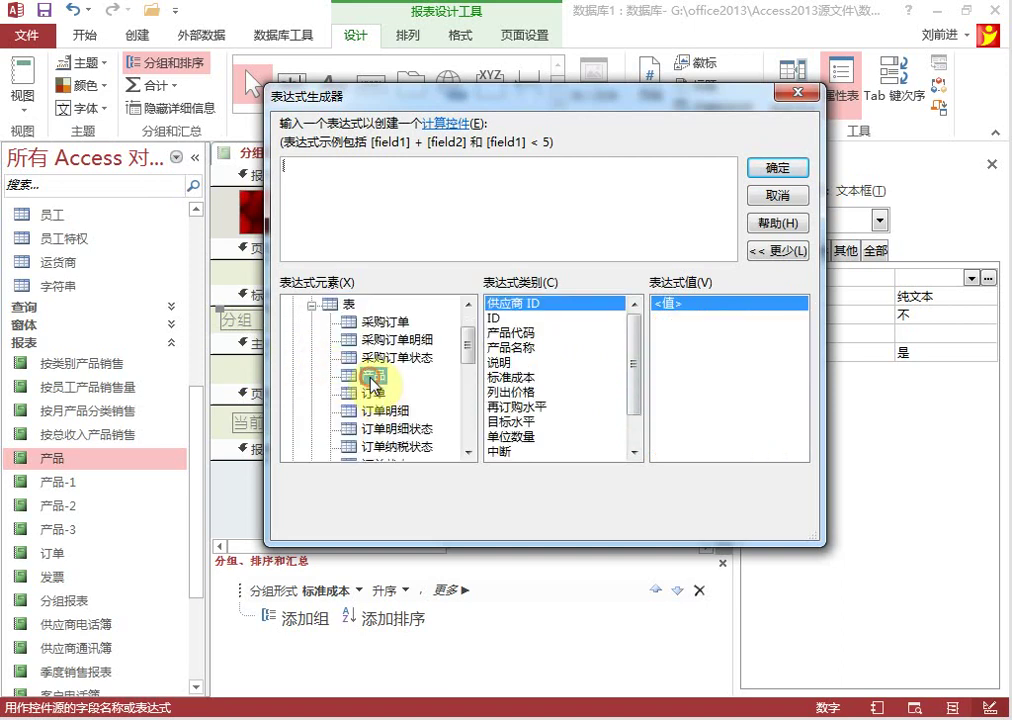
left_click(532, 379)
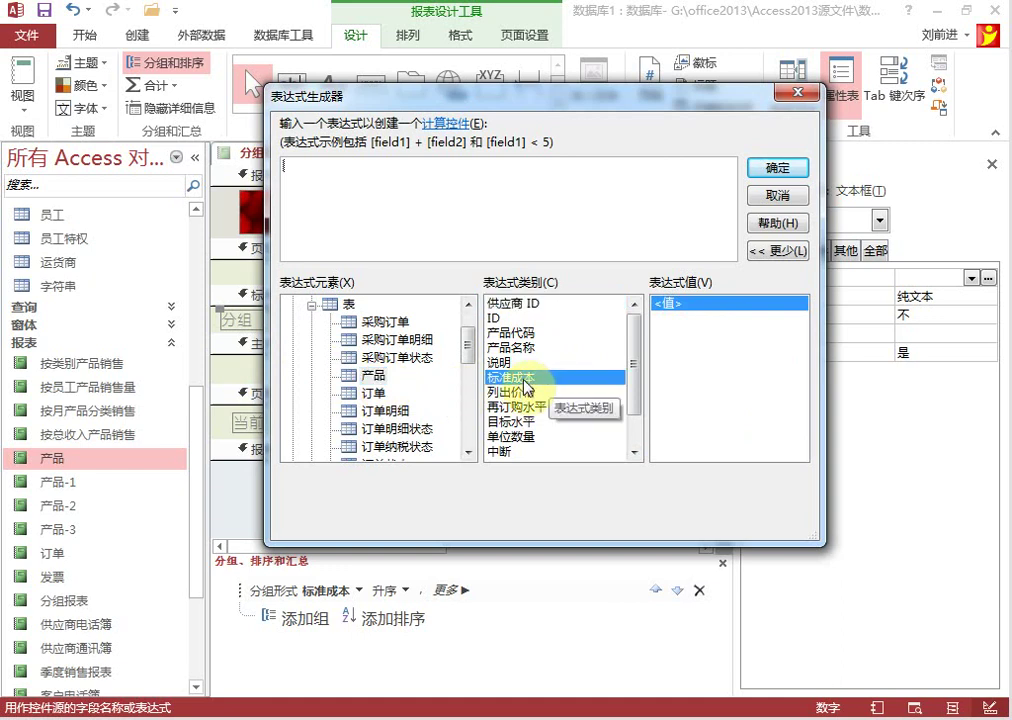
double_click(527, 384)
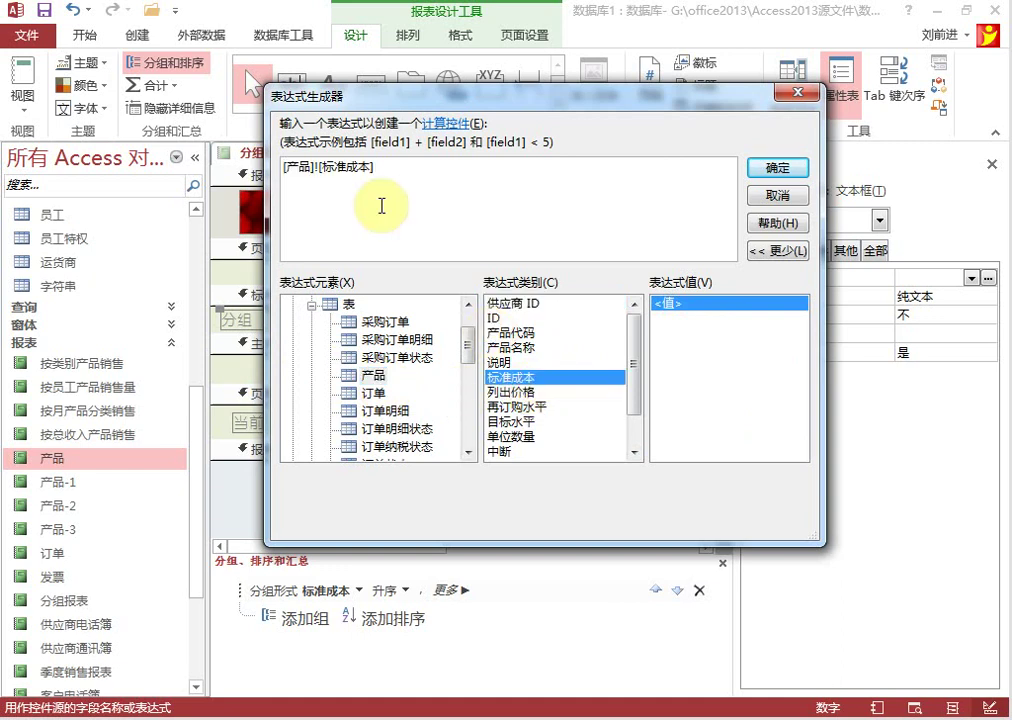
Remove the [产品]! qualifier so the expression reads [标准成本], and apply it as the text box's control source.
double_click(299, 167)
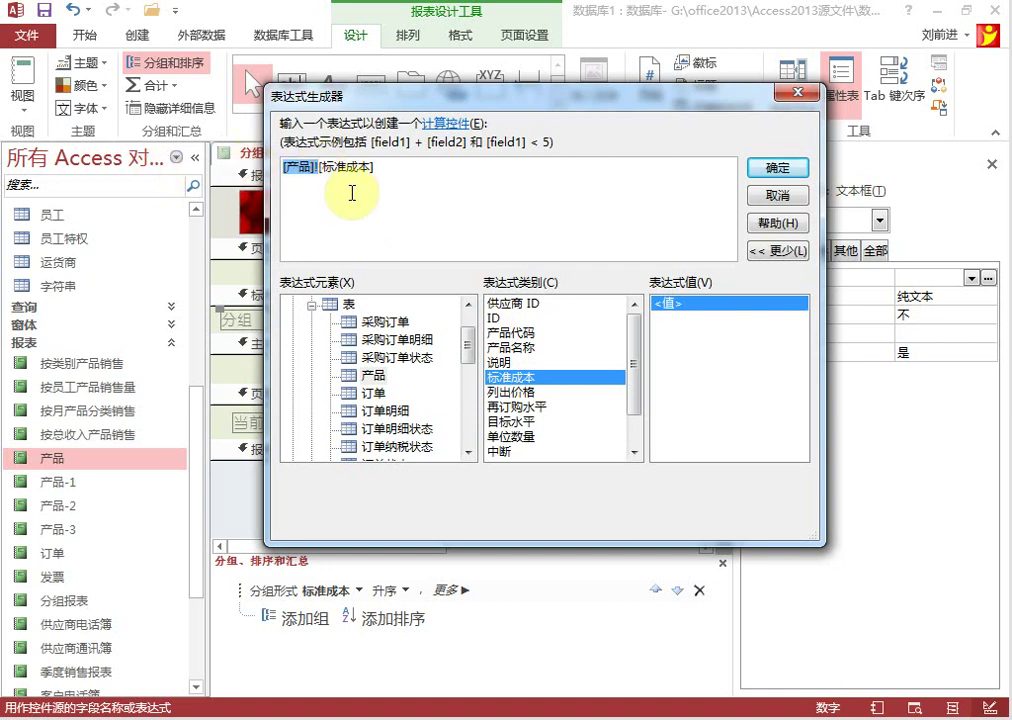
key("Delete")
key("Delete")
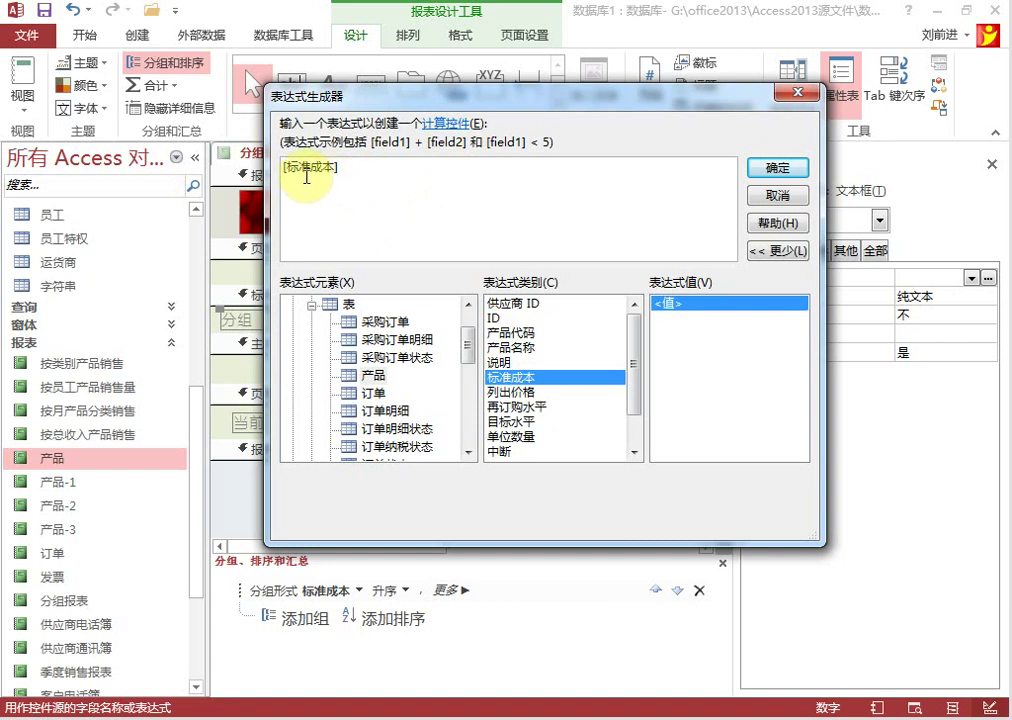
left_click(770, 172)
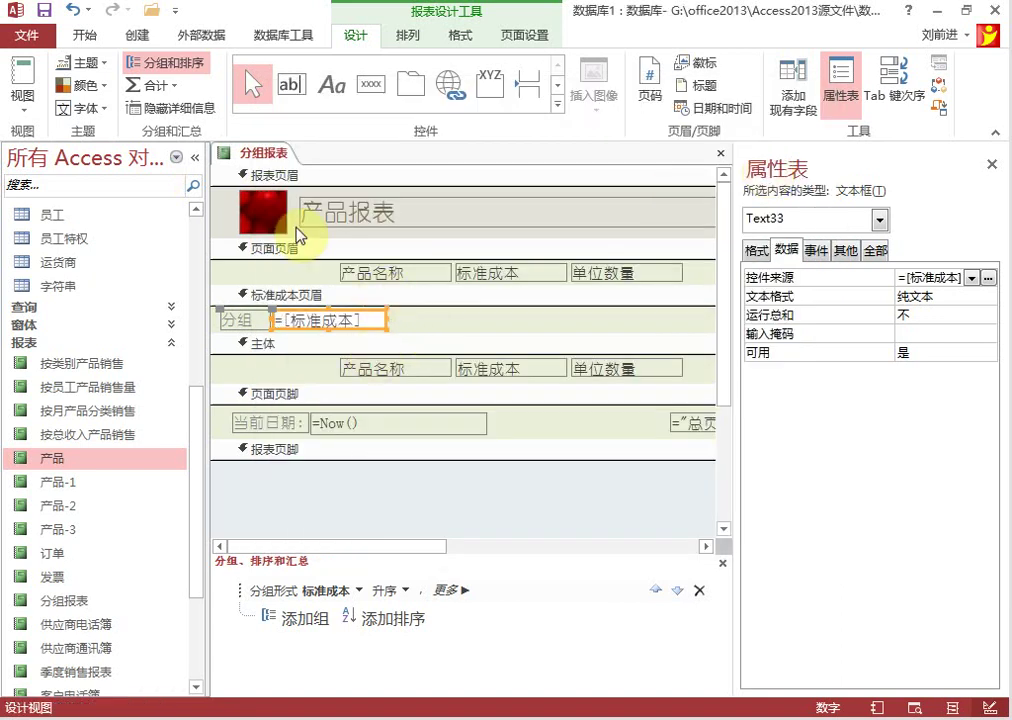
Switch the report to Report View and compare the first 分组 header value with its products' 标准成本 values.
right_click(255, 157)
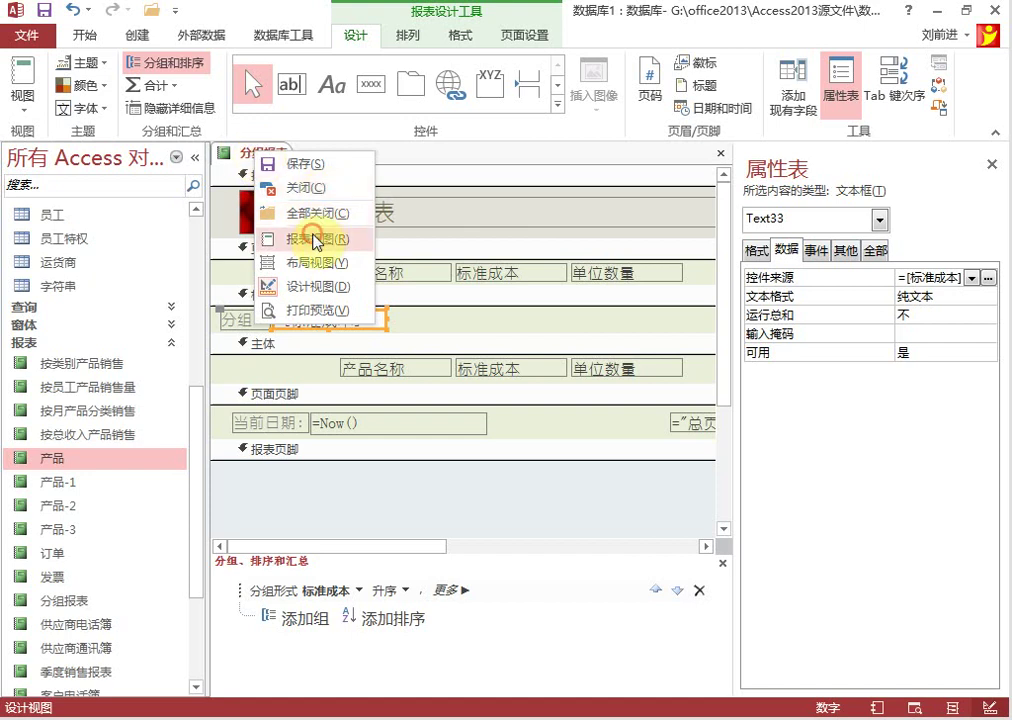
left_click(320, 238)
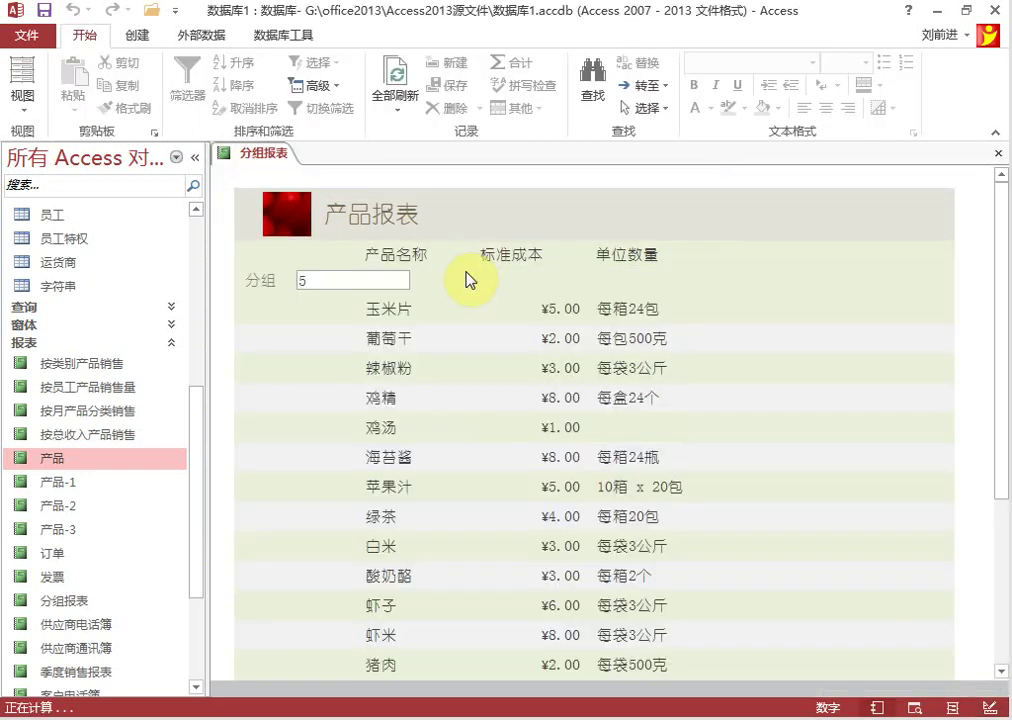
left_click(280, 281)
scroll(452, 300, "down", 2)
scroll(452, 294, "down", 4)
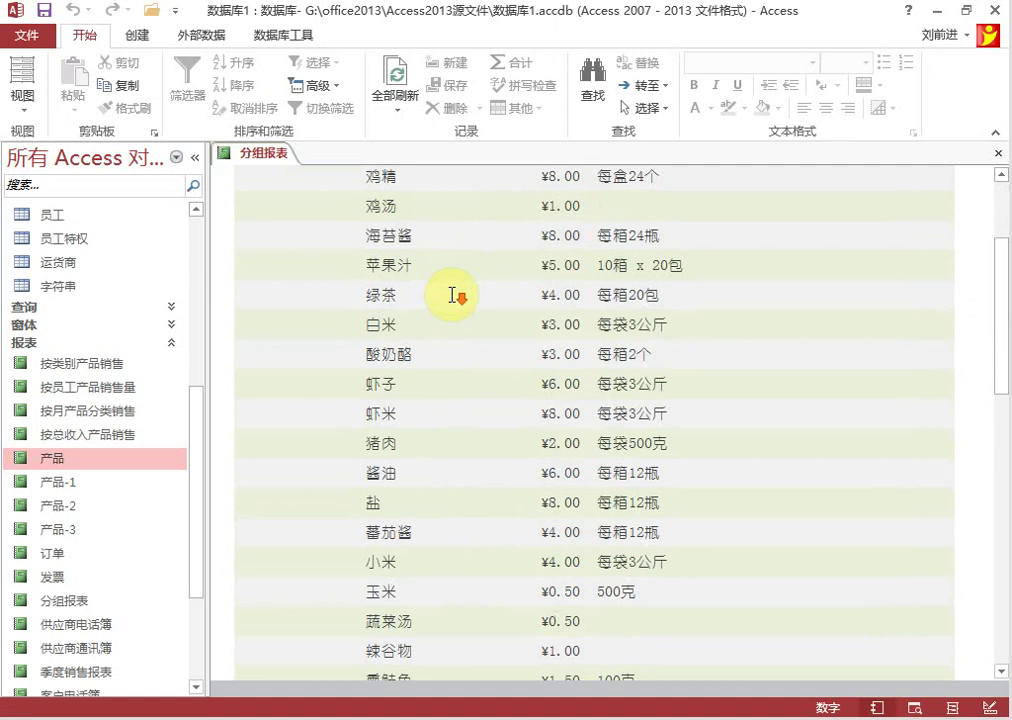
scroll(454, 294, "up", 4)
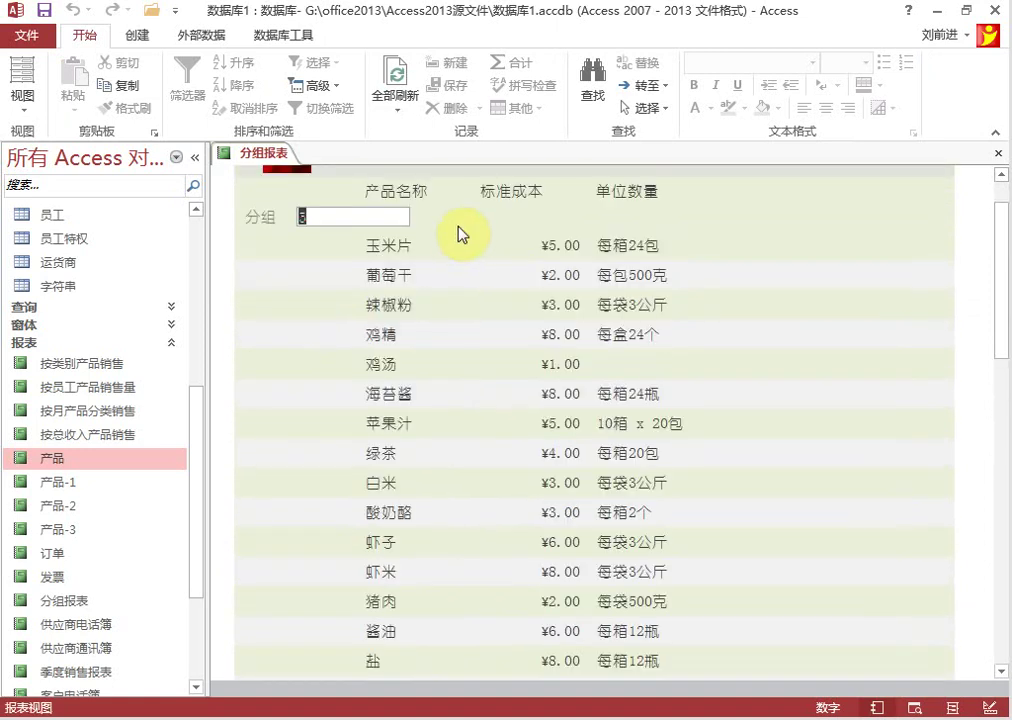
scroll(479, 334, "down", 3)
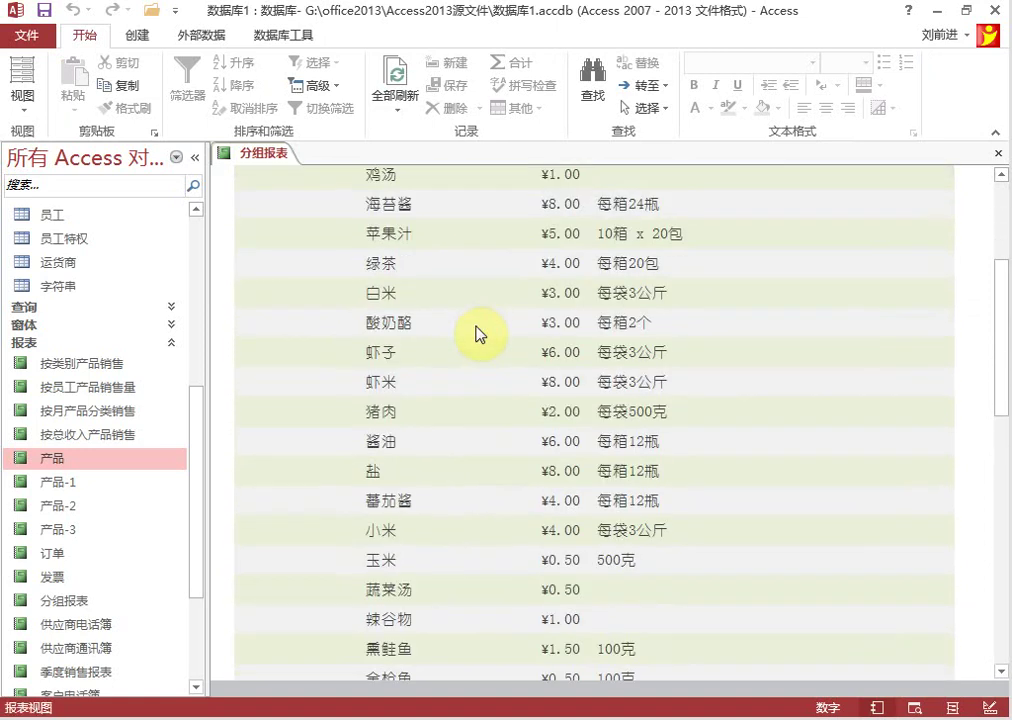
scroll(481, 332, "up", 1)
left_click(541, 205)
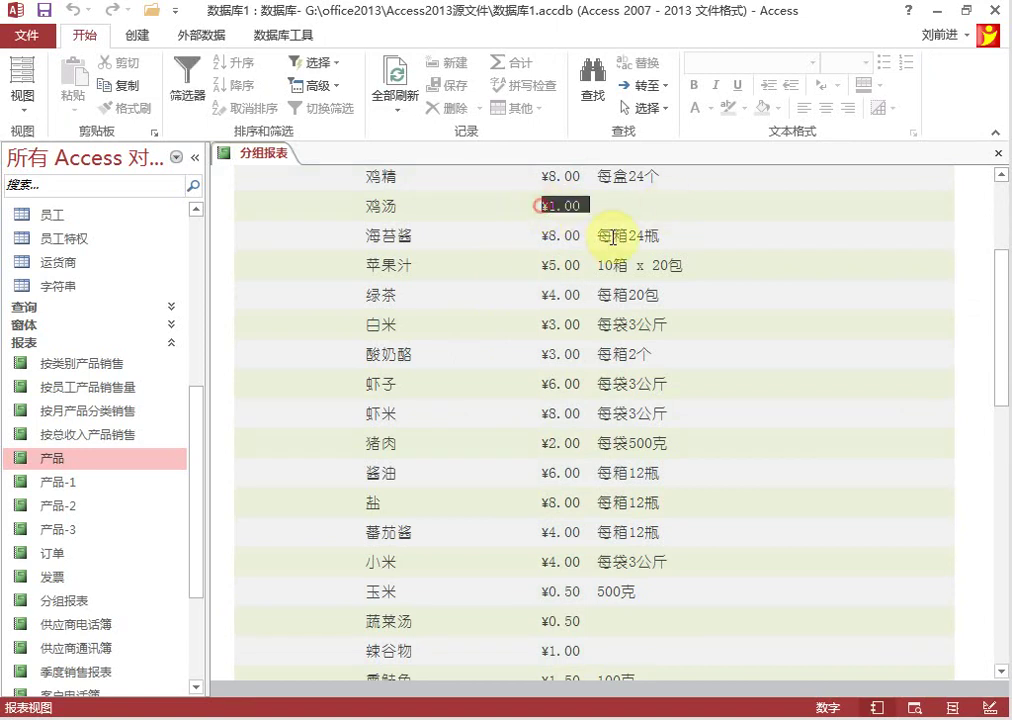
scroll(547, 264, "up", 4)
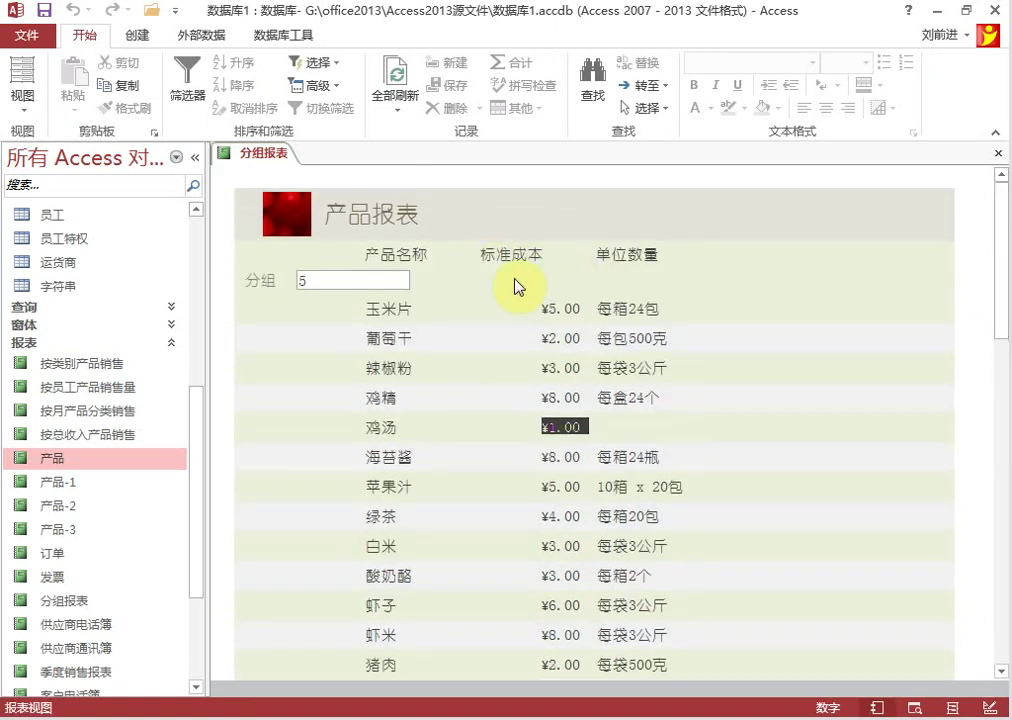
Examine the second and third 分组 headers and the products listed beneath them.
scroll(535, 300, "down", 6)
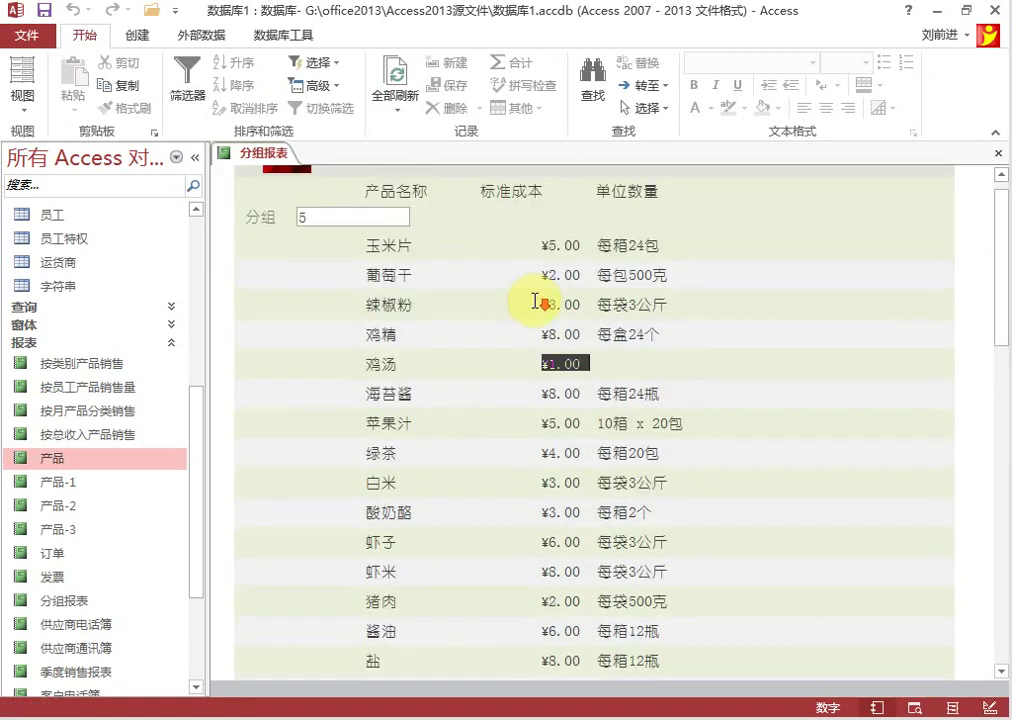
scroll(535, 300, "down", 3)
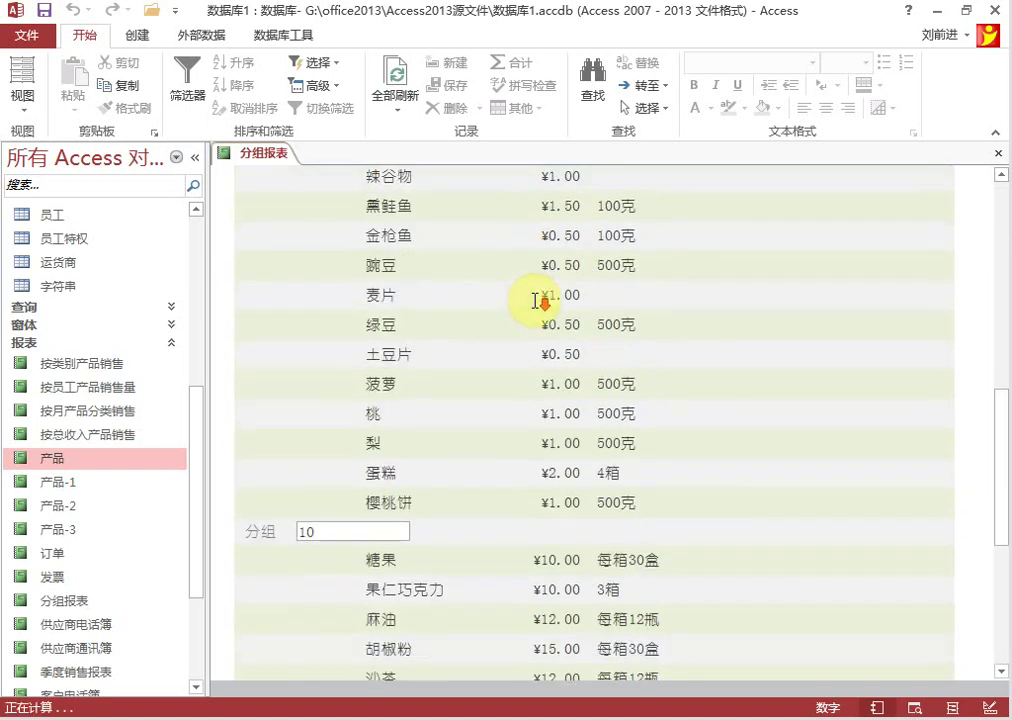
scroll(368, 429, "down", 1)
left_click(345, 462)
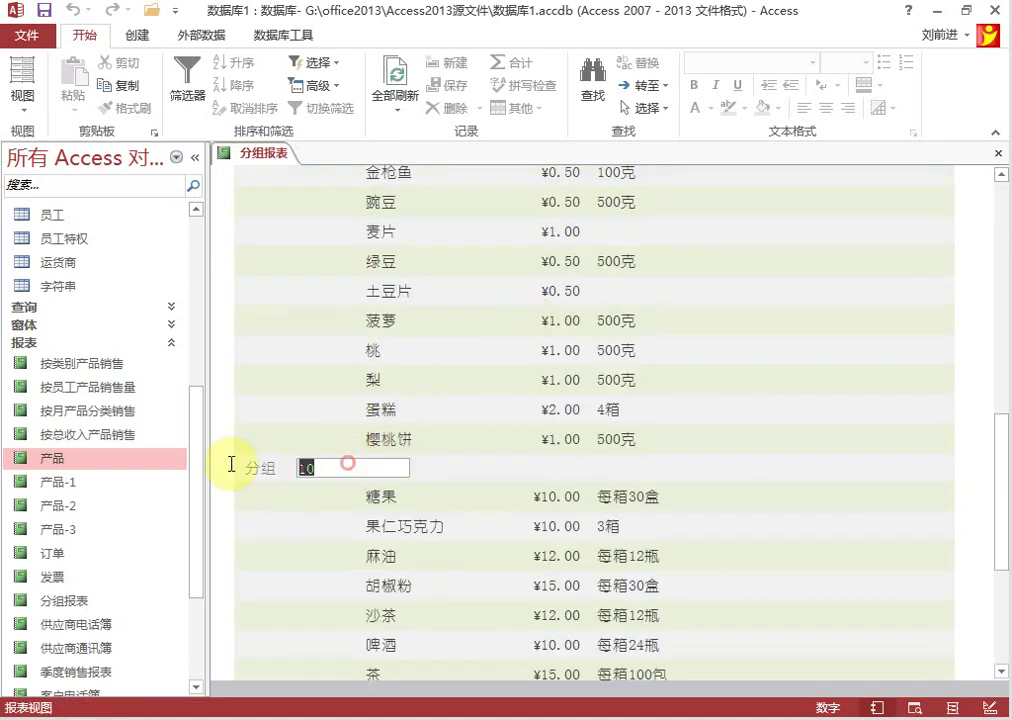
scroll(476, 435, "down", 3)
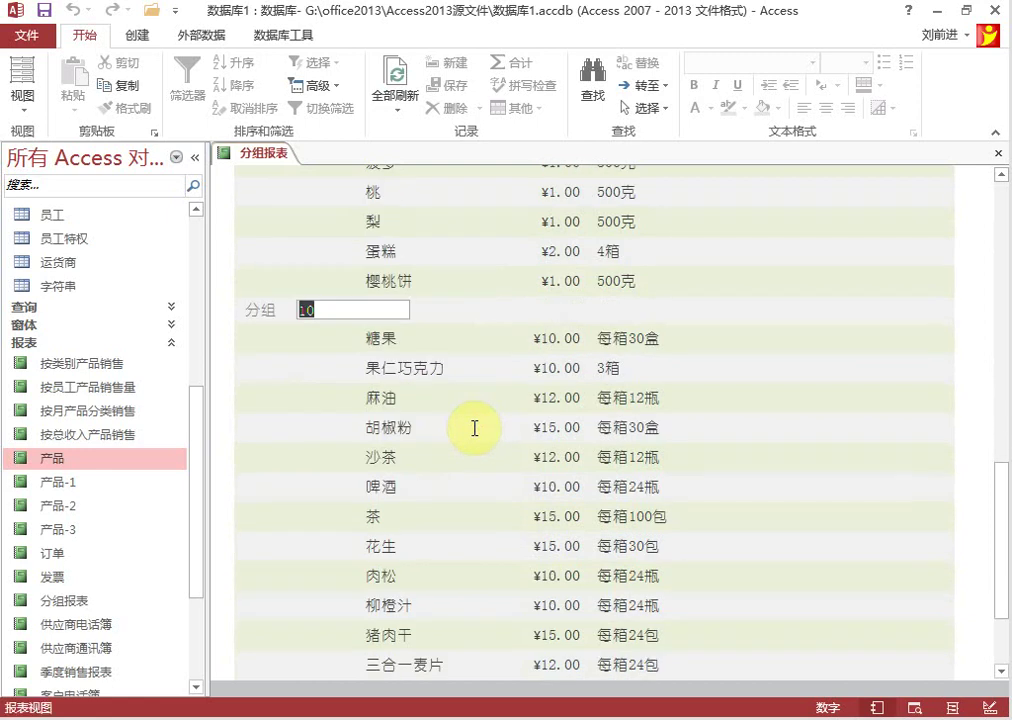
scroll(476, 435, "down", 3)
scroll(476, 435, "down", 1)
scroll(475, 430, "up", 2)
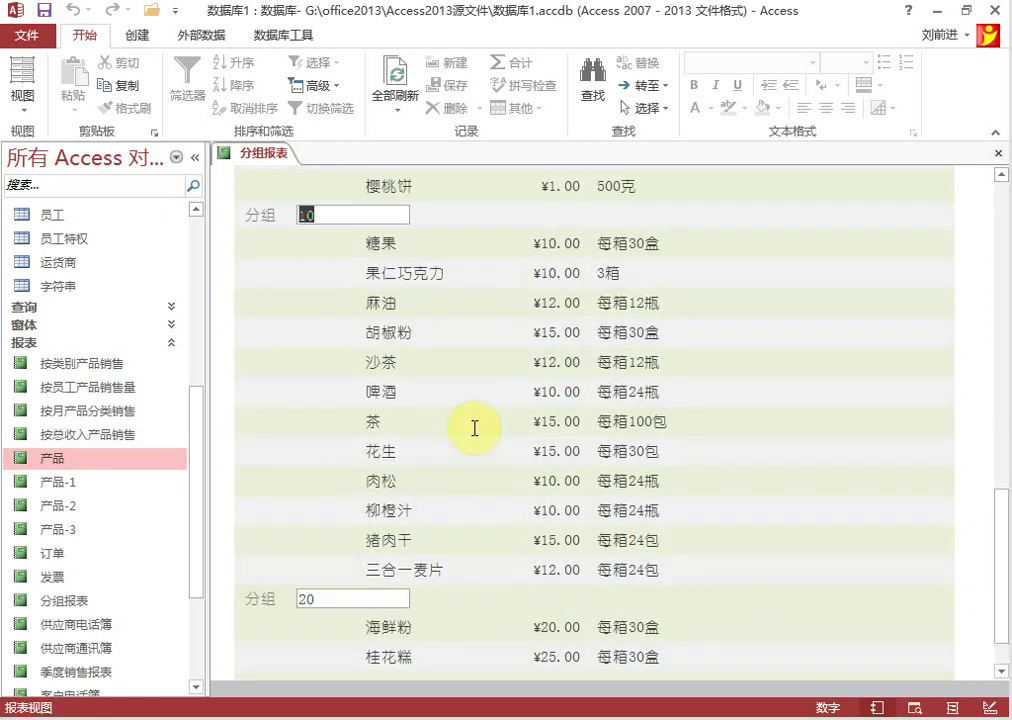
scroll(474, 428, "down", 1)
scroll(474, 428, "up", 3)
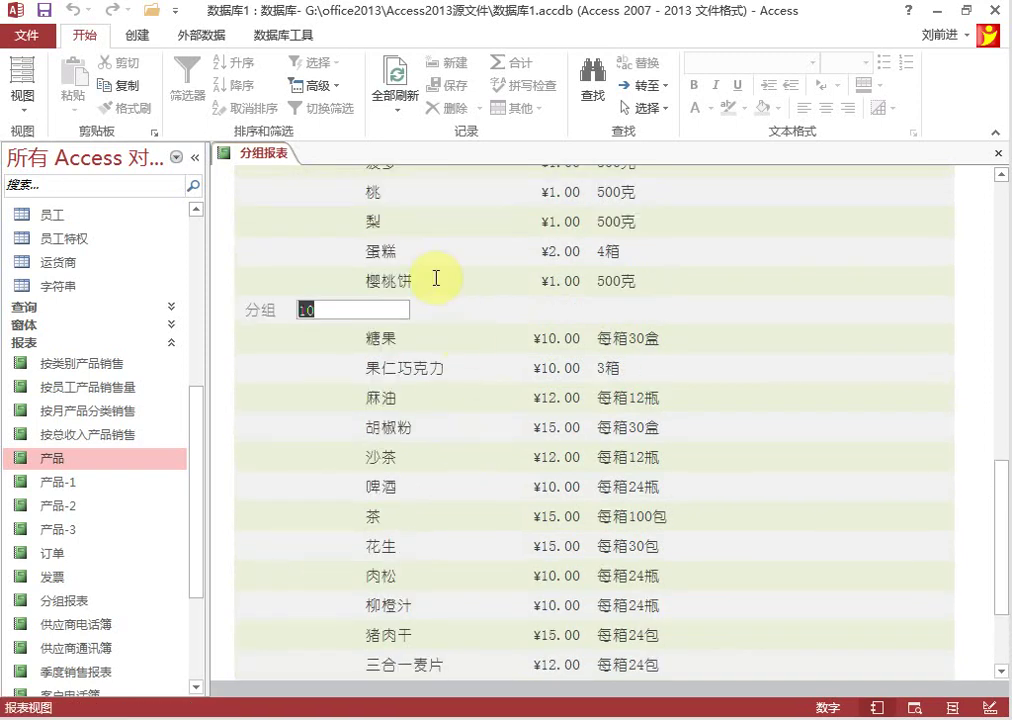
Review the 分组 header values again from the first group to the last, and return to Design View.
scroll(436, 279, "up", 5)
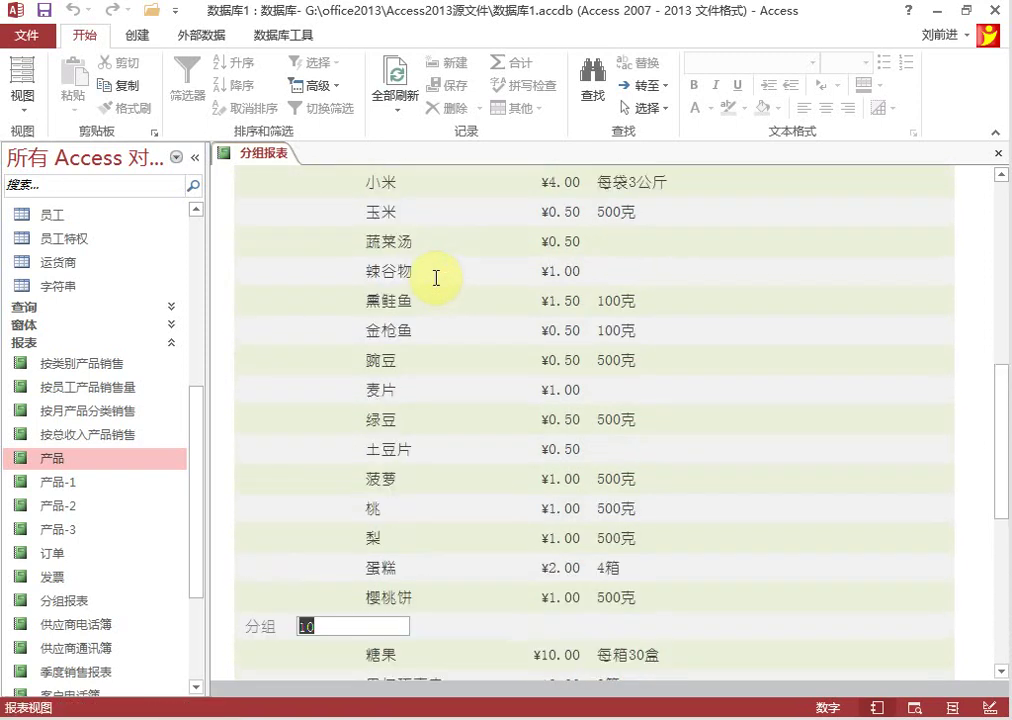
scroll(440, 283, "up", 2)
scroll(440, 283, "up", 3)
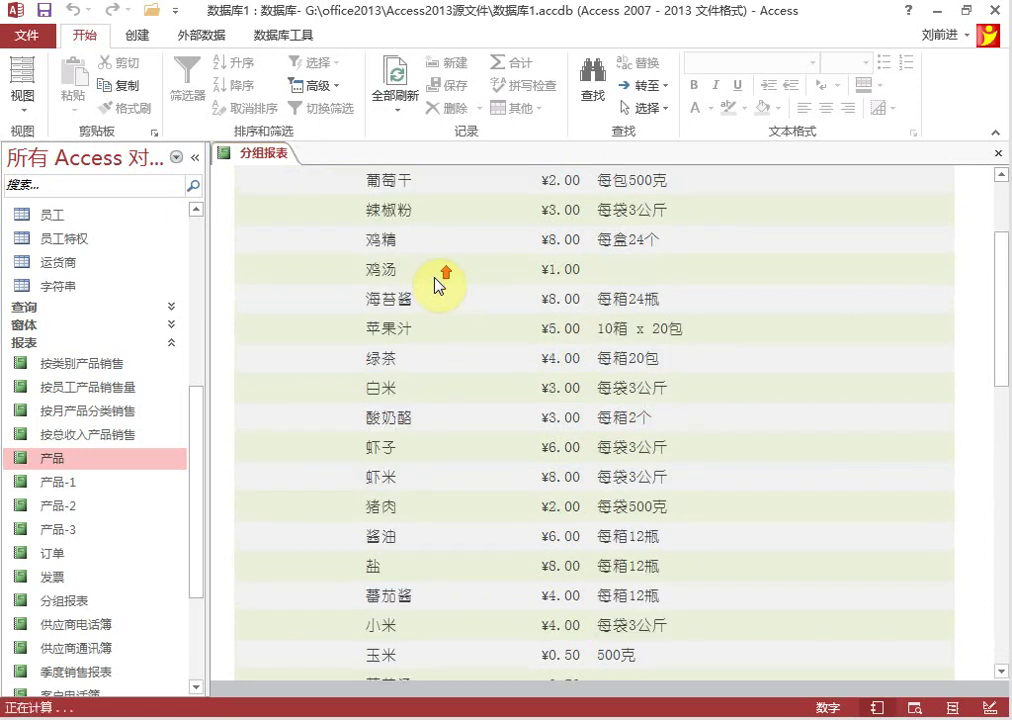
scroll(436, 260, "up", 1)
left_click(355, 282)
scroll(450, 320, "down", 7)
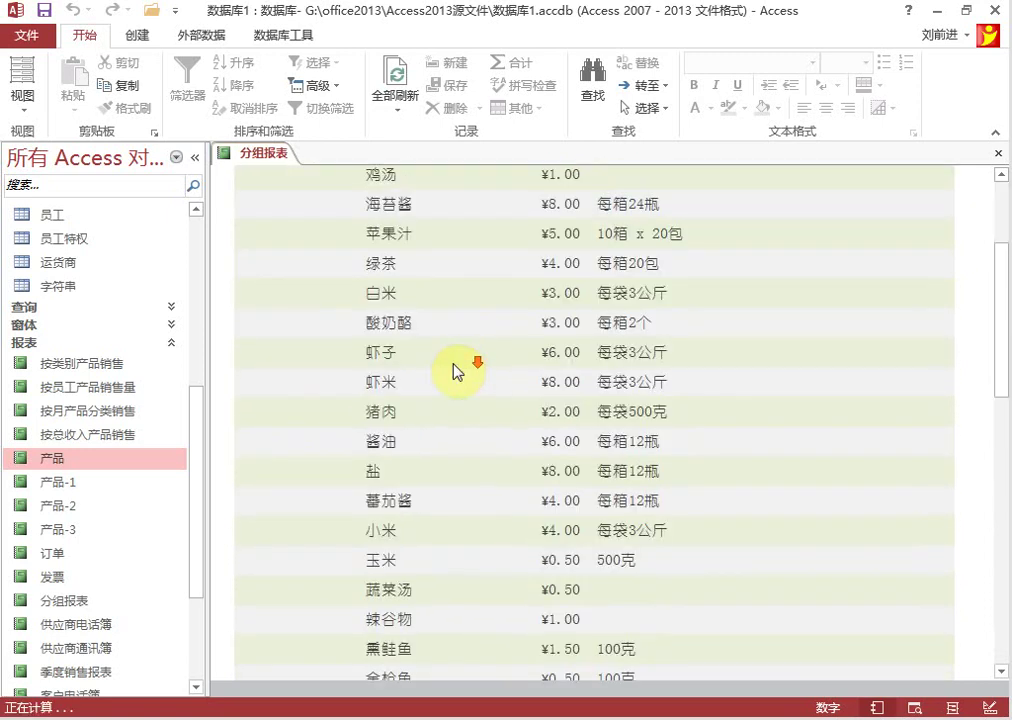
scroll(445, 360, "down", 4)
scroll(481, 422, "down", 3)
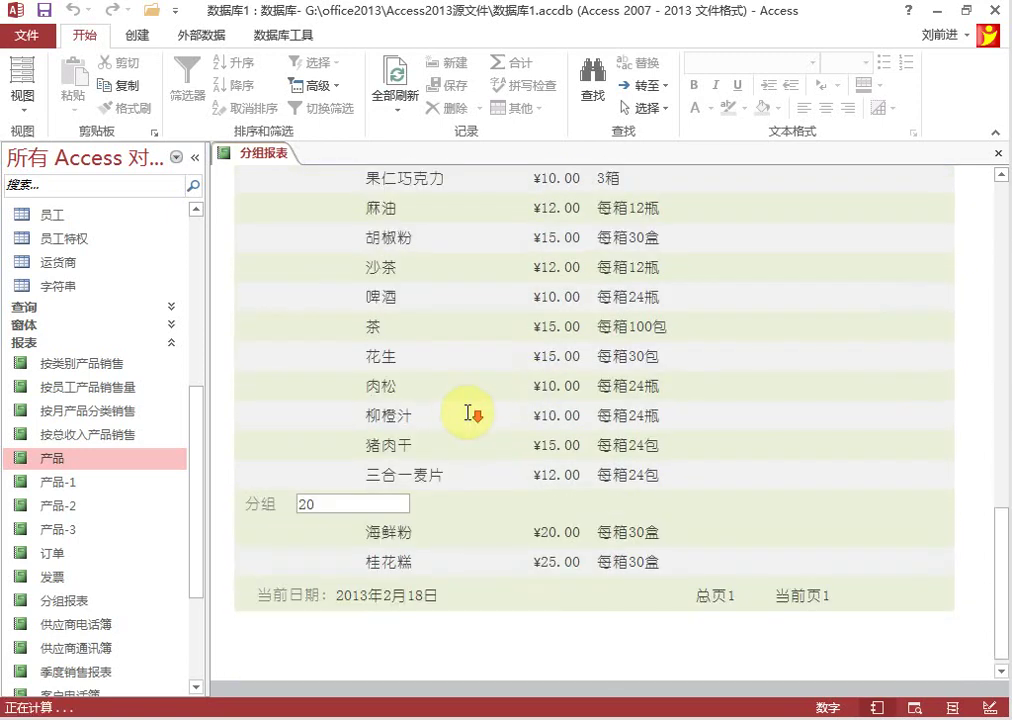
left_click(361, 503)
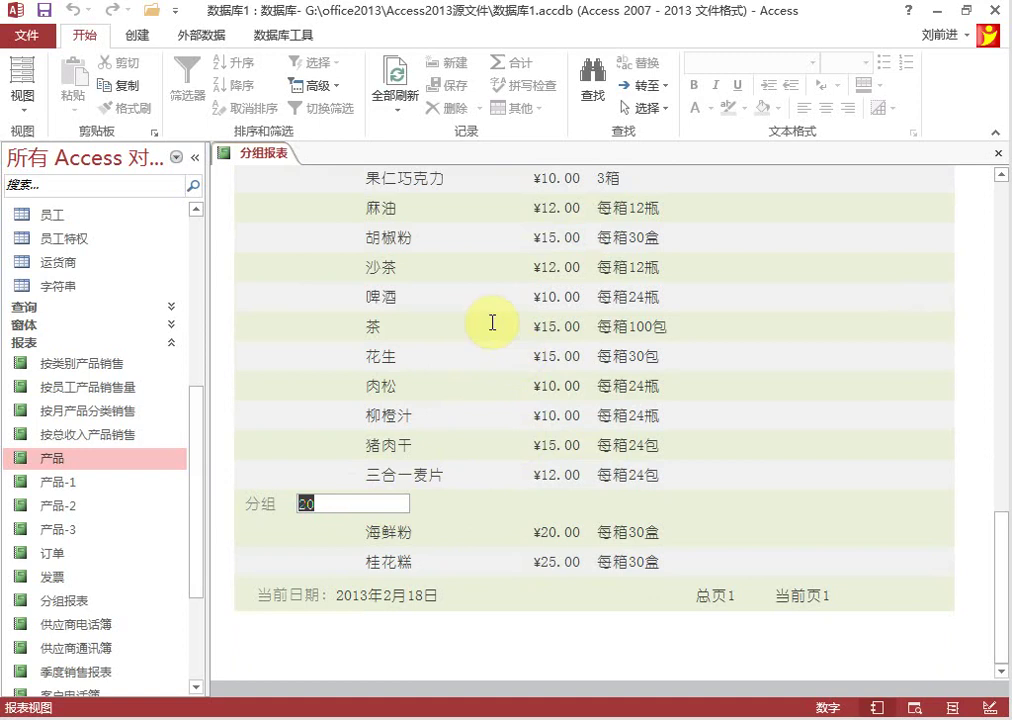
left_click(363, 502)
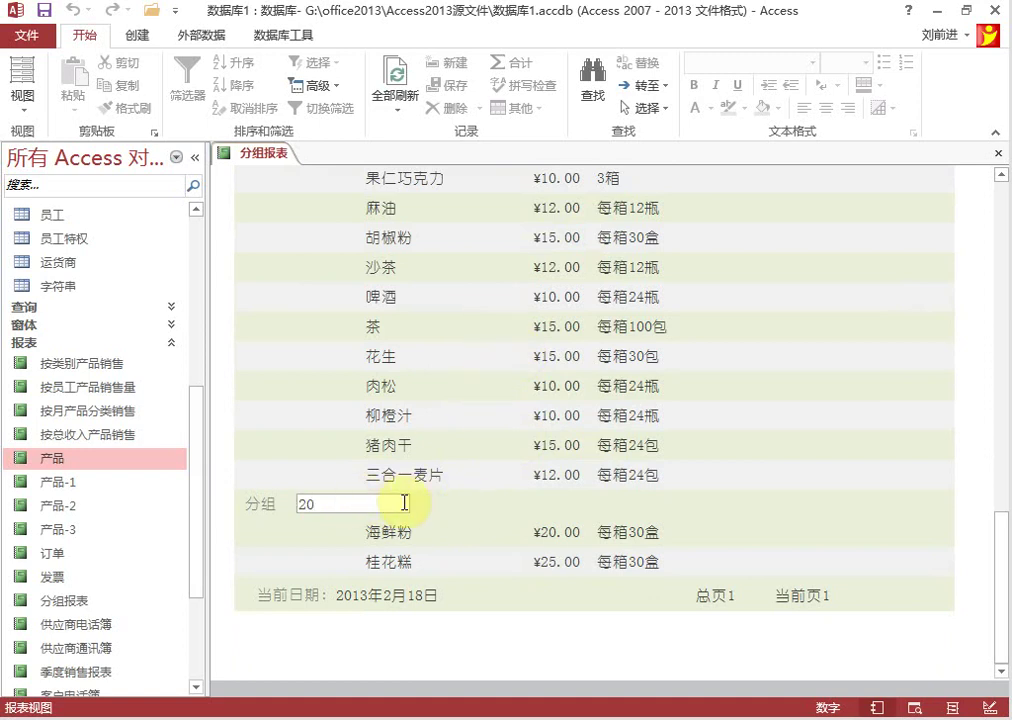
left_click_drag(341, 501, 254, 510)
left_click(327, 501)
left_click(385, 508)
scroll(415, 460, "up", 5)
right_click(280, 152)
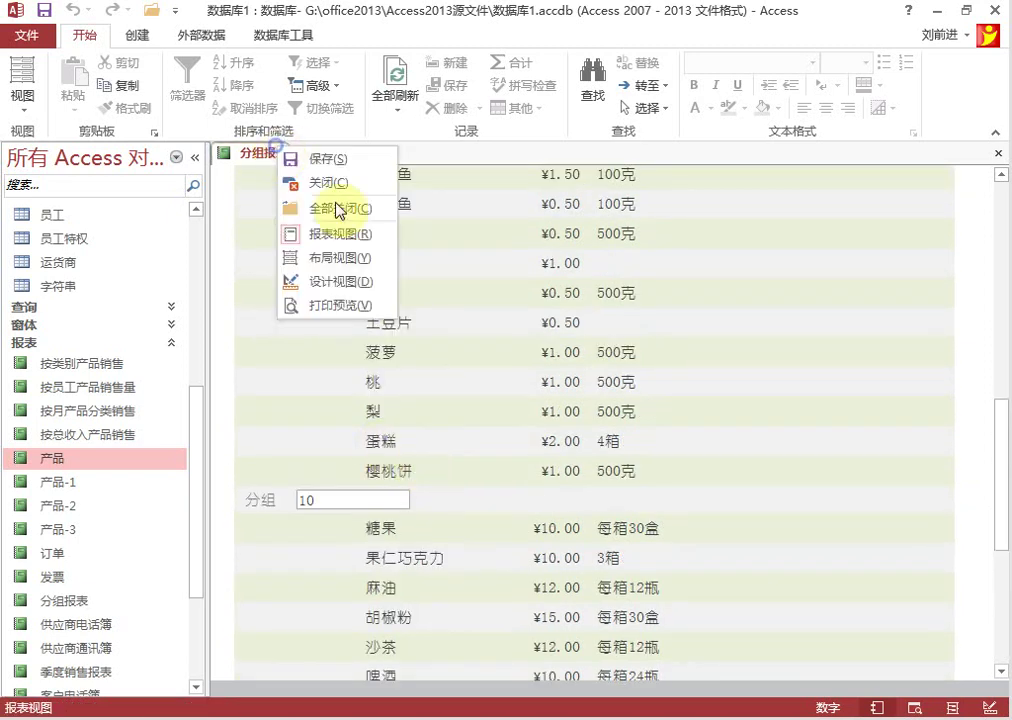
left_click(350, 281)
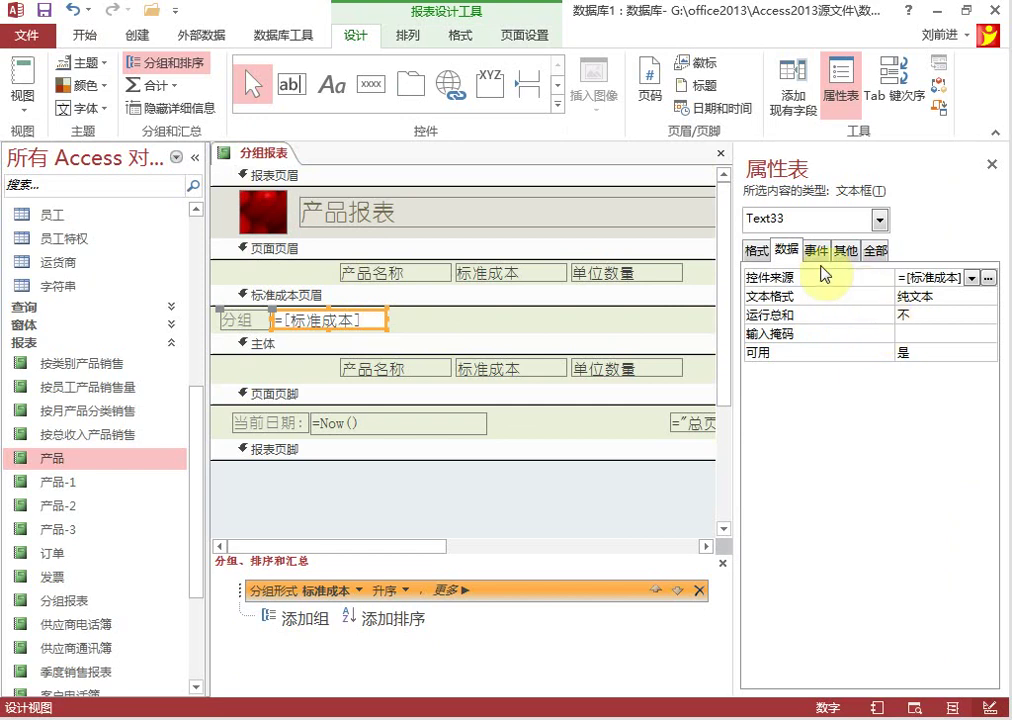
Give the group-header text box a 透明 border style and a lighter 着色 5 background colour.
left_click(762, 255)
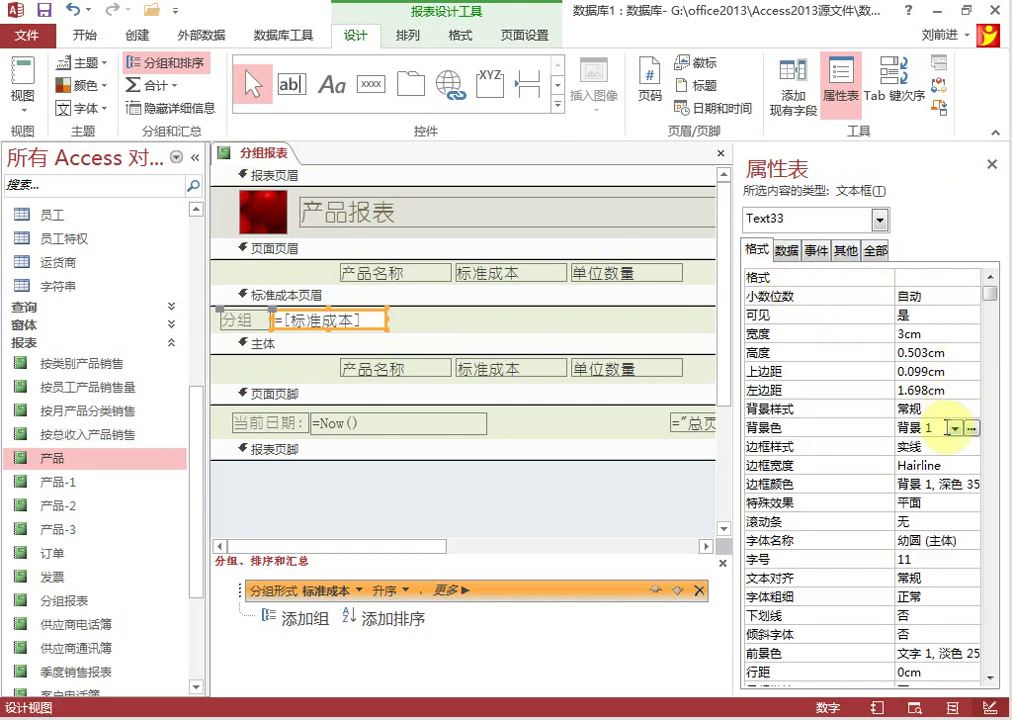
left_click(960, 452)
left_click(971, 447)
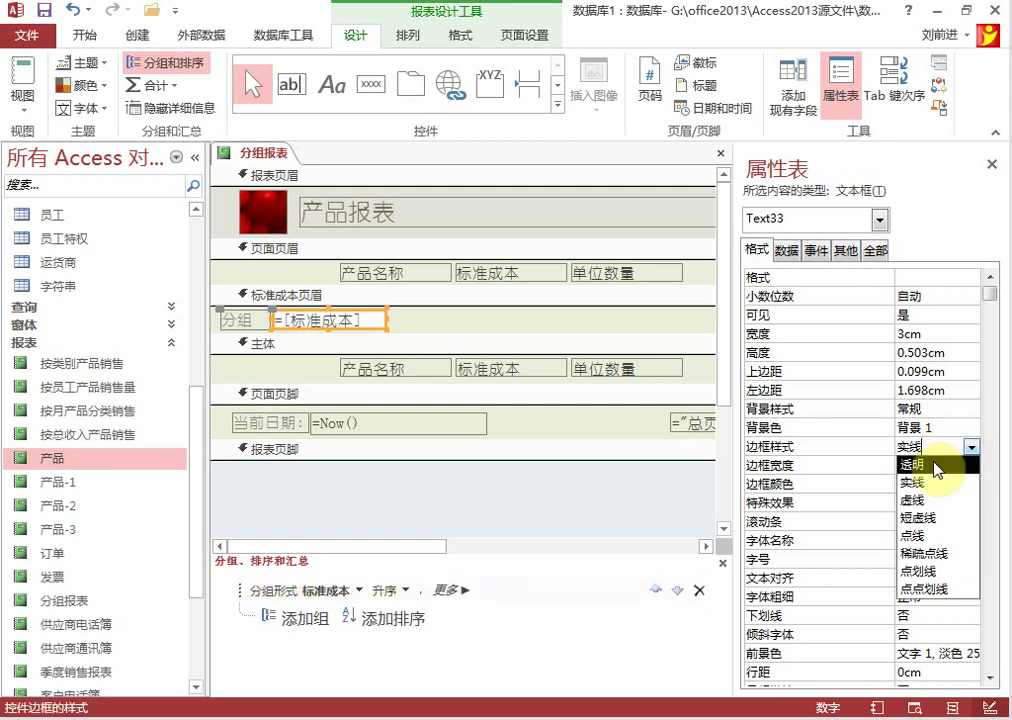
left_click(935, 458)
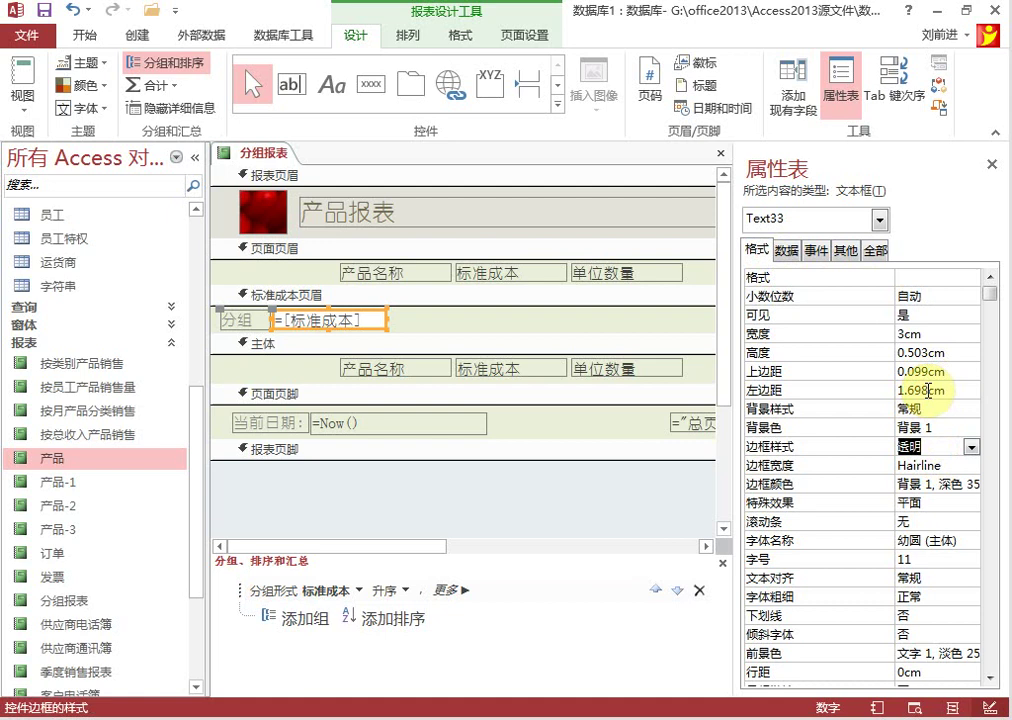
left_click(950, 427)
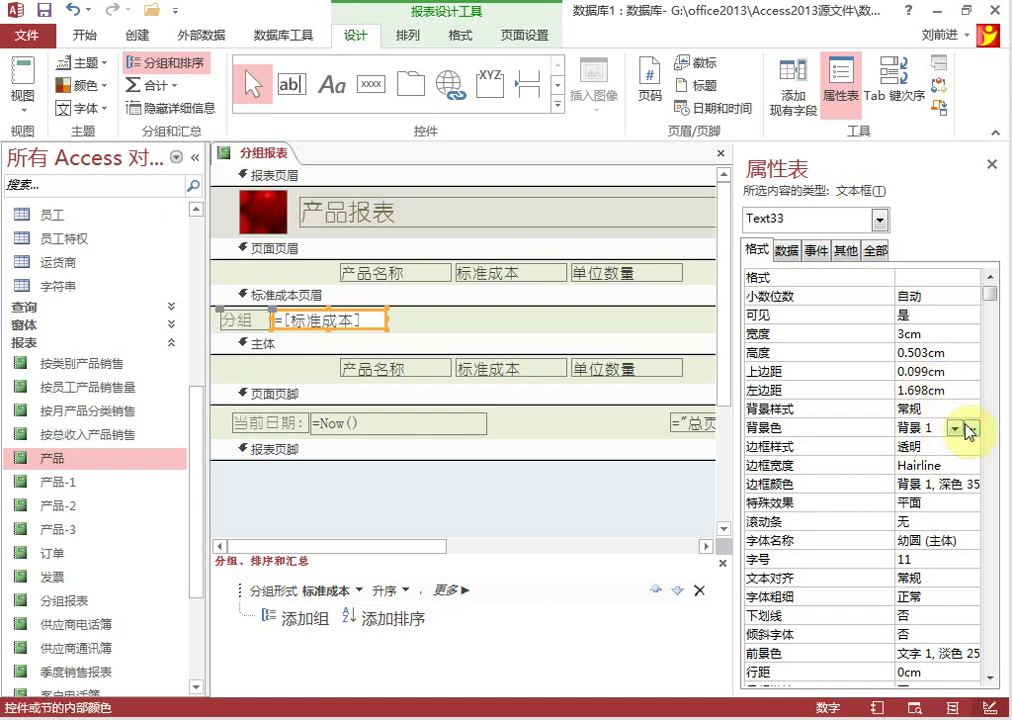
left_click(968, 430)
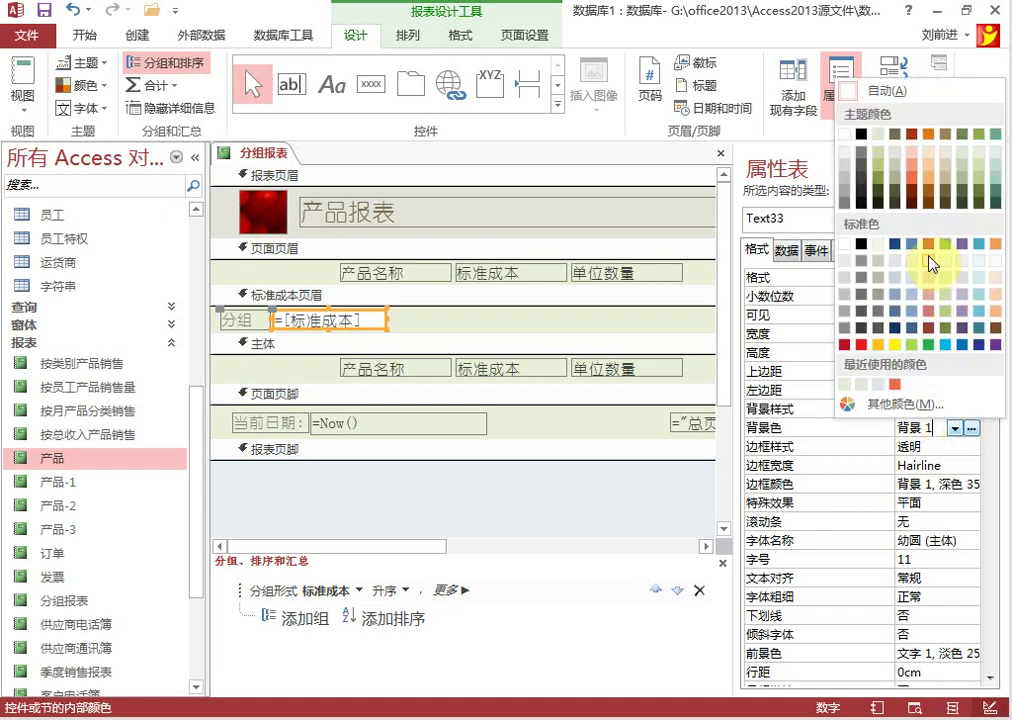
left_click(977, 164)
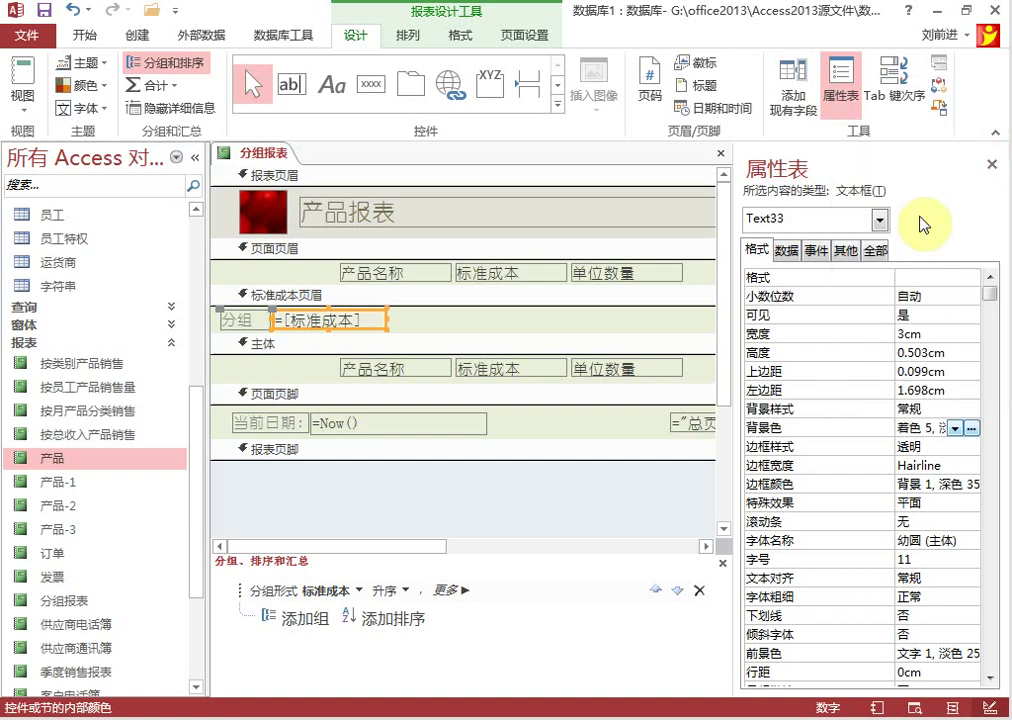
left_click(843, 252)
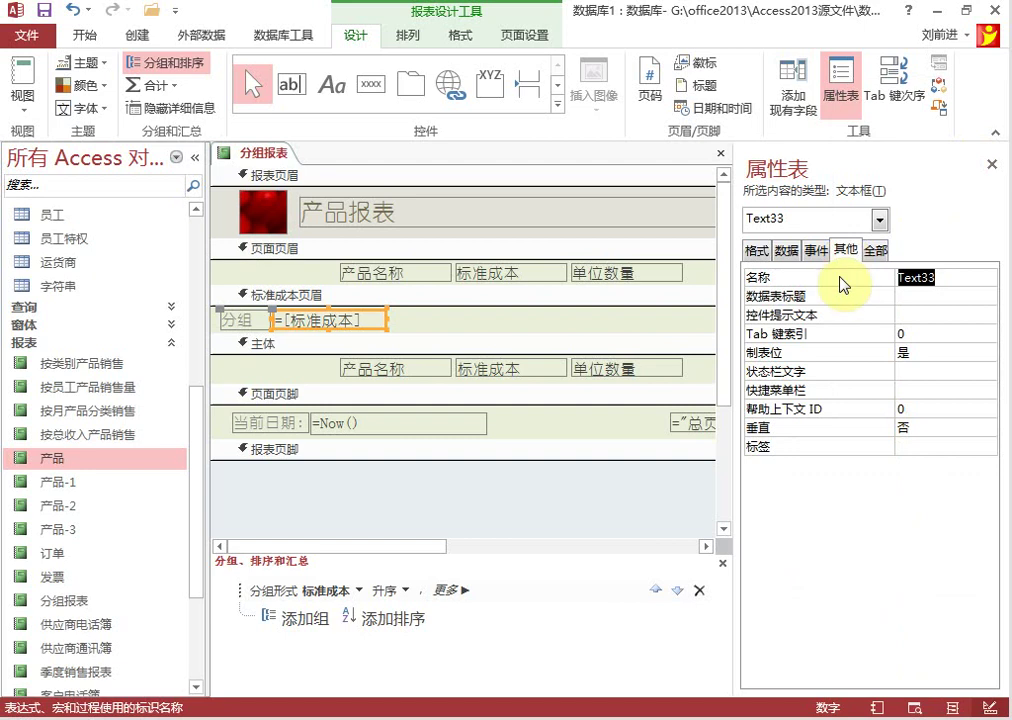
left_click(920, 298)
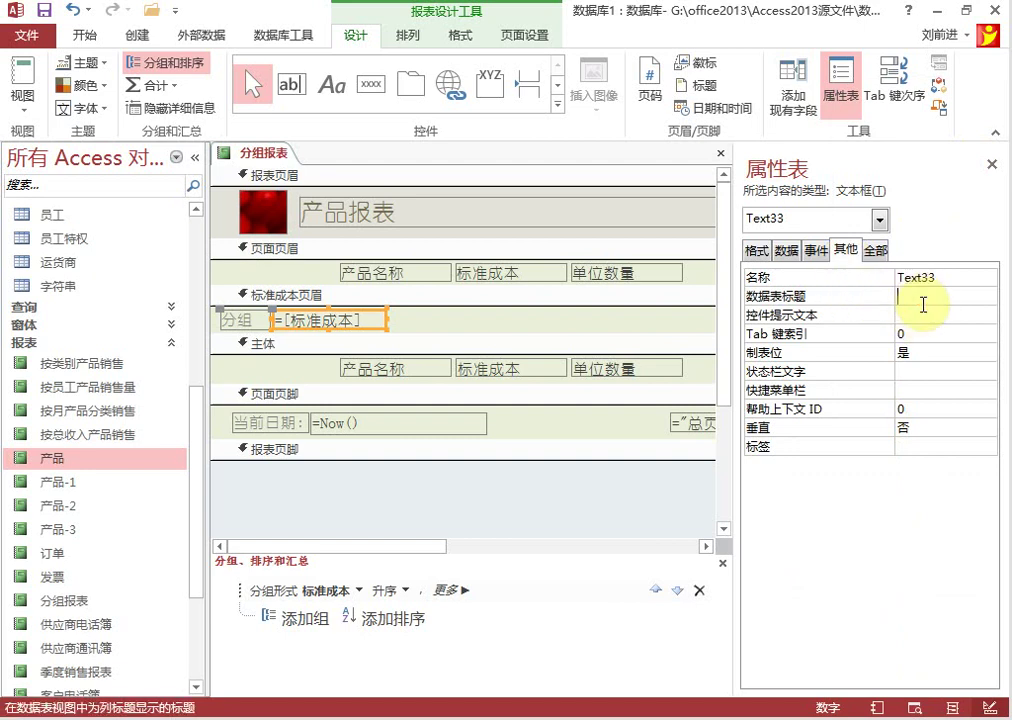
left_click(938, 277)
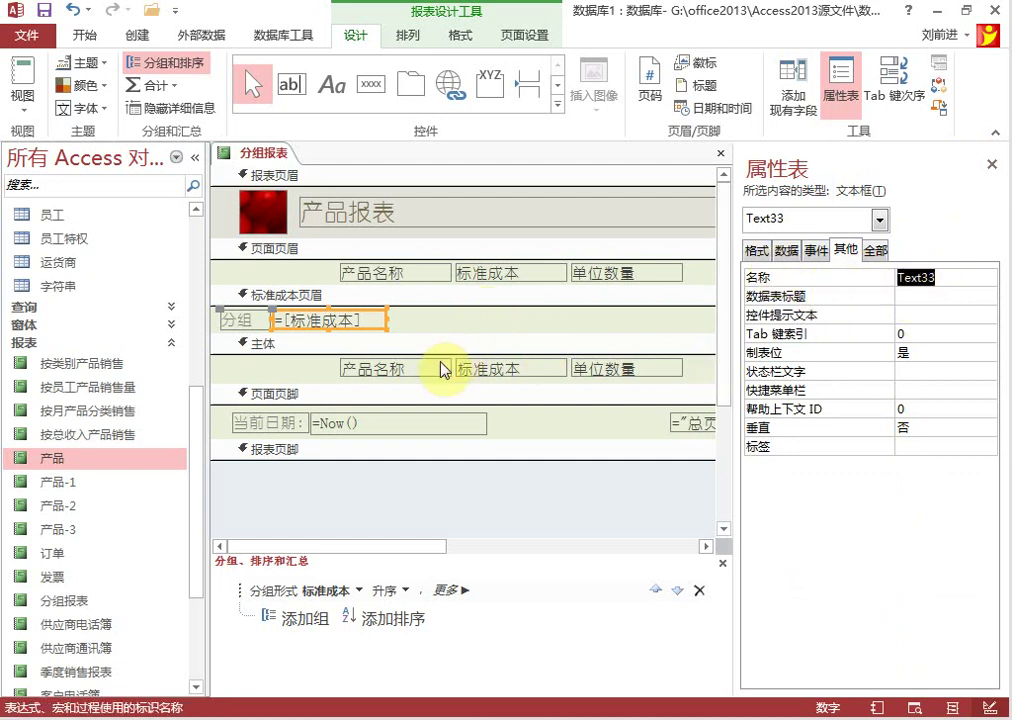
Check the restyled 分组 header values in Report View down to the last group, and return to Design View.
right_click(278, 158)
left_click(340, 232)
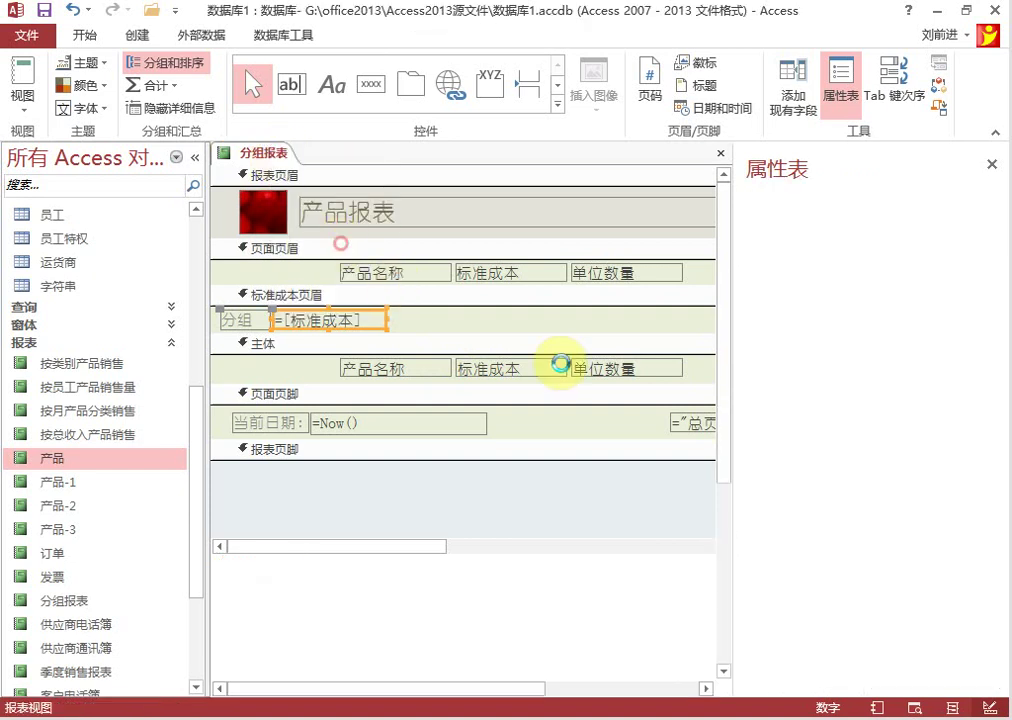
left_click(302, 280)
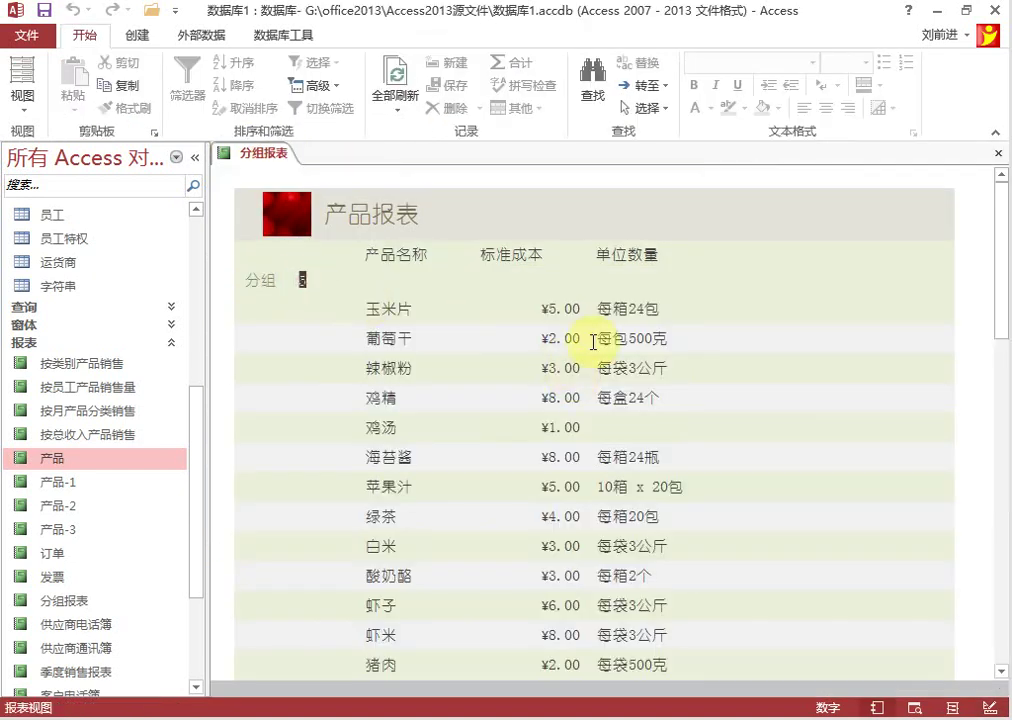
scroll(593, 342, "down", 15)
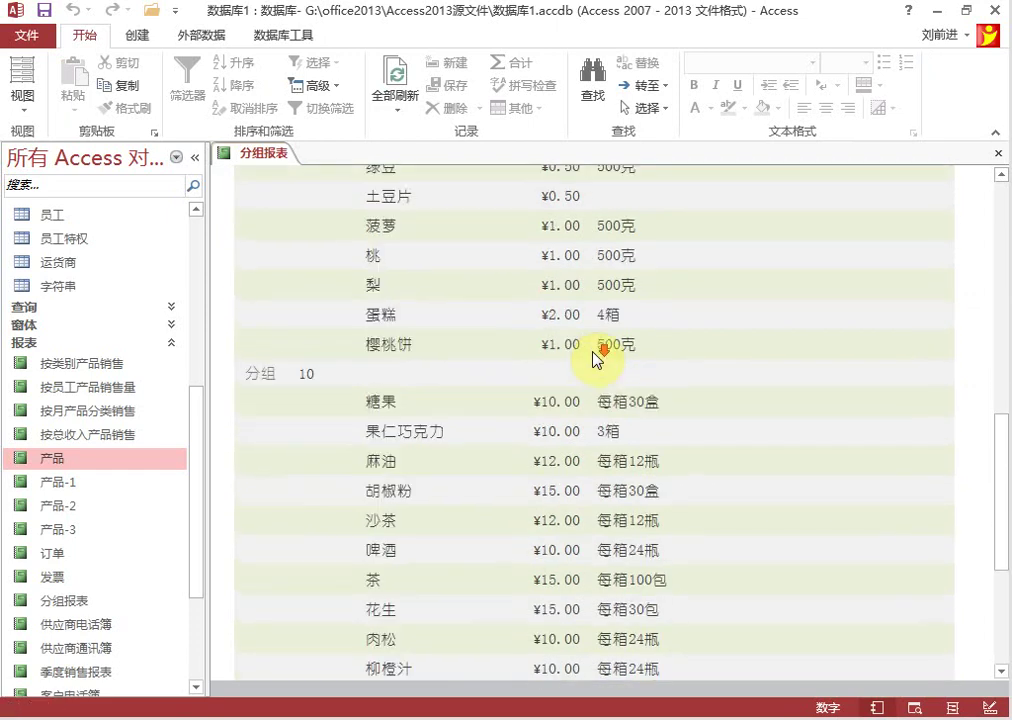
scroll(597, 358, "down", 5)
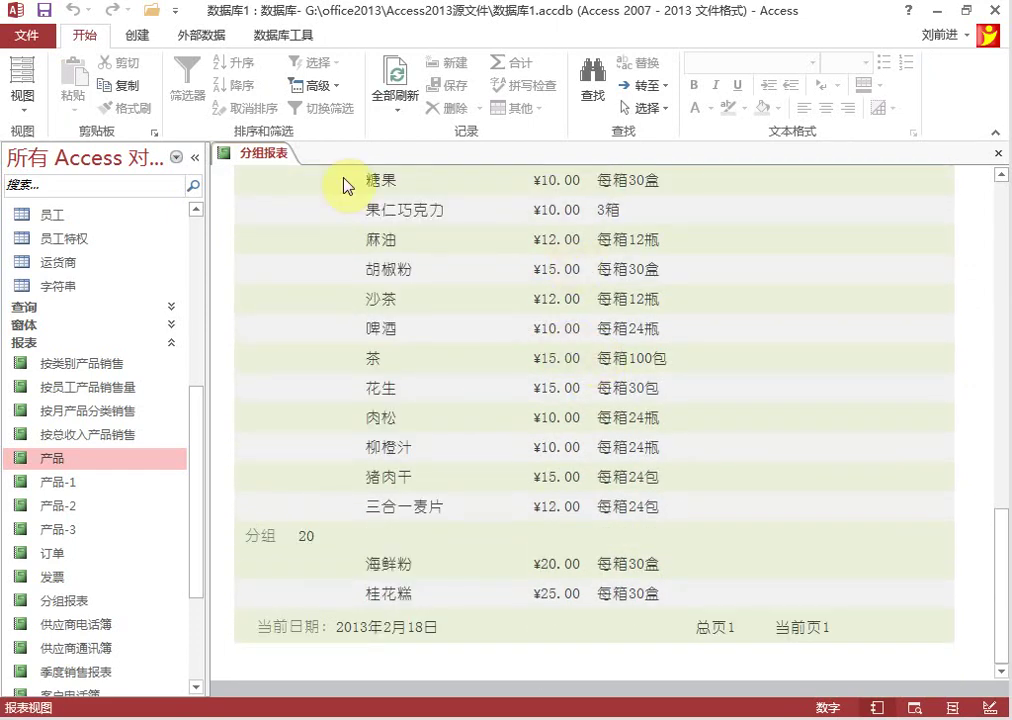
right_click(266, 153)
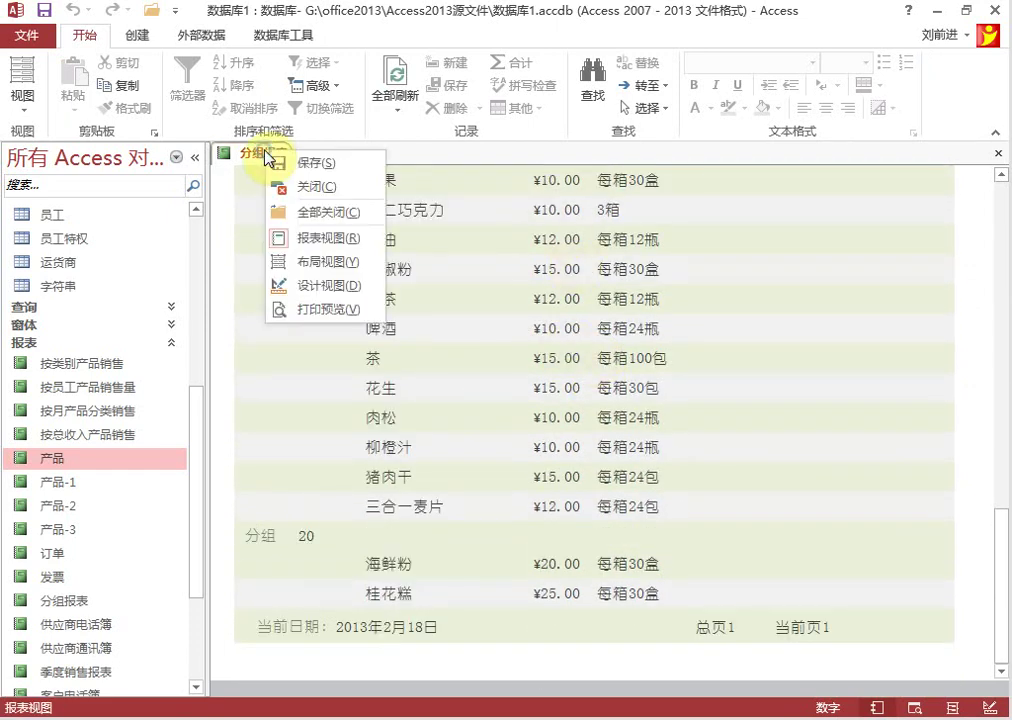
left_click(350, 288)
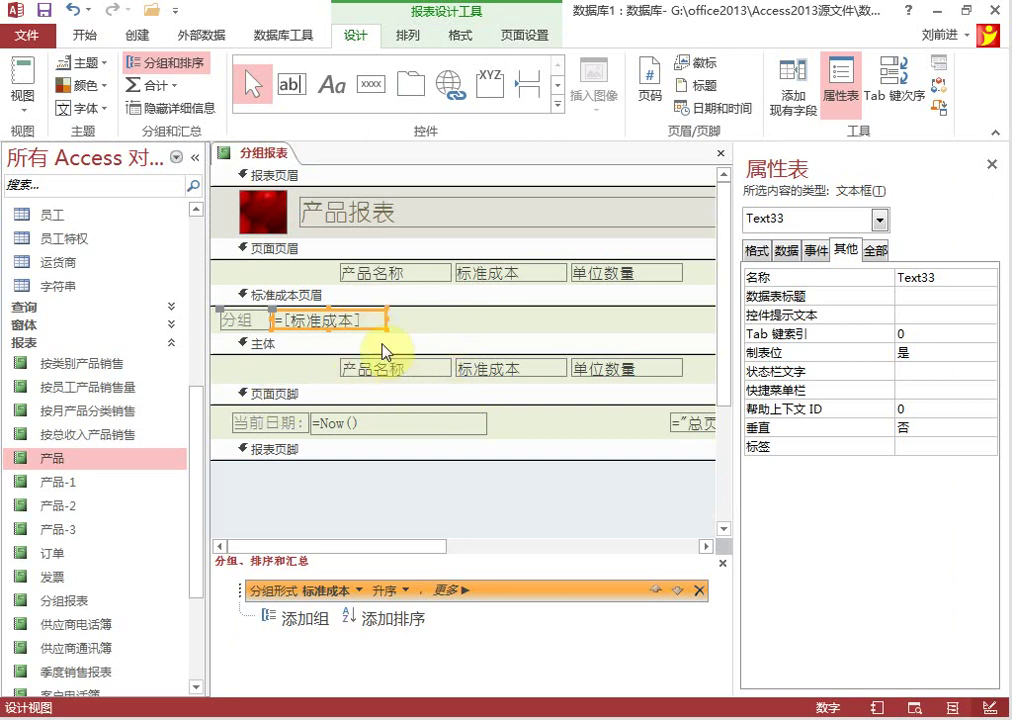
Open the text box's control source in the expression builder and insert int( before [标准成本].
left_click(787, 250)
left_click(988, 278)
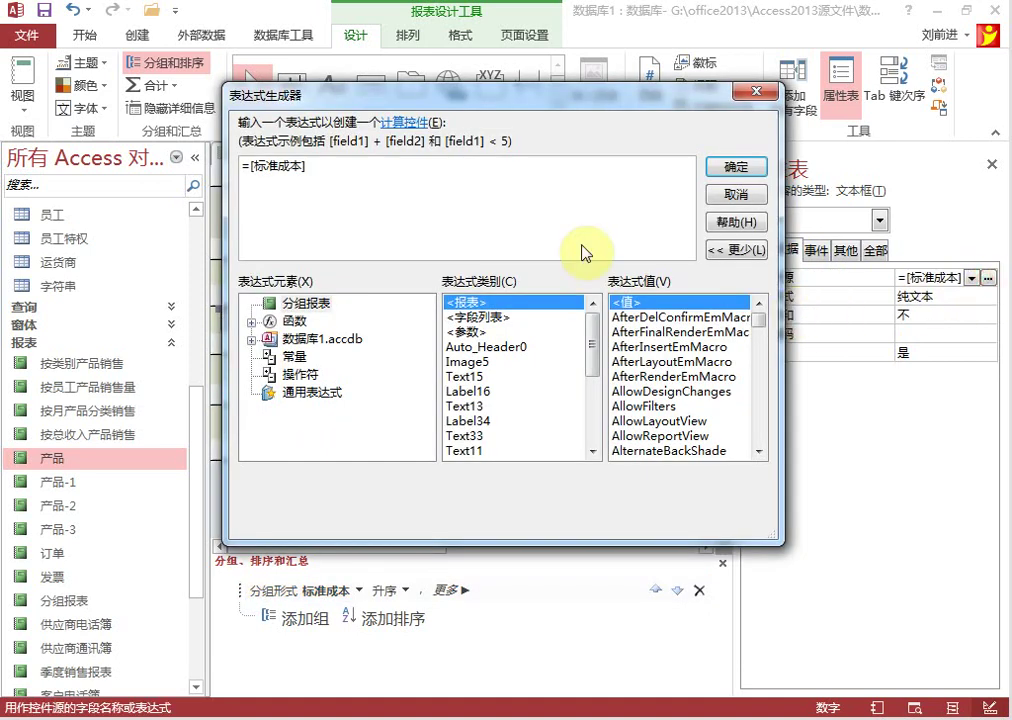
left_click(249, 166)
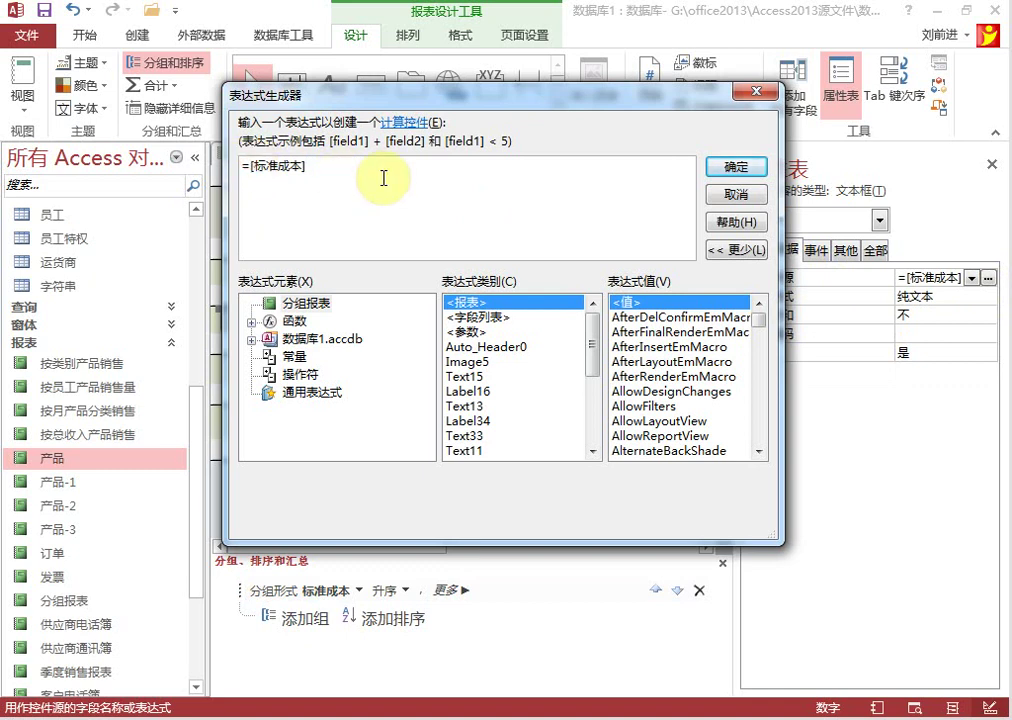
type("int")
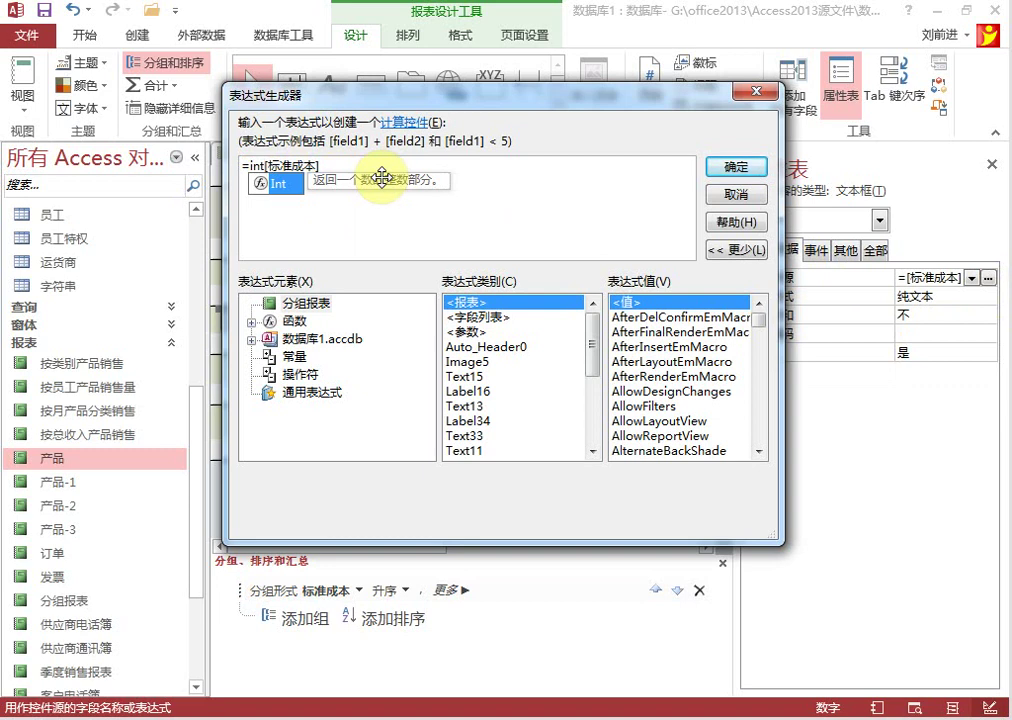
type("(")
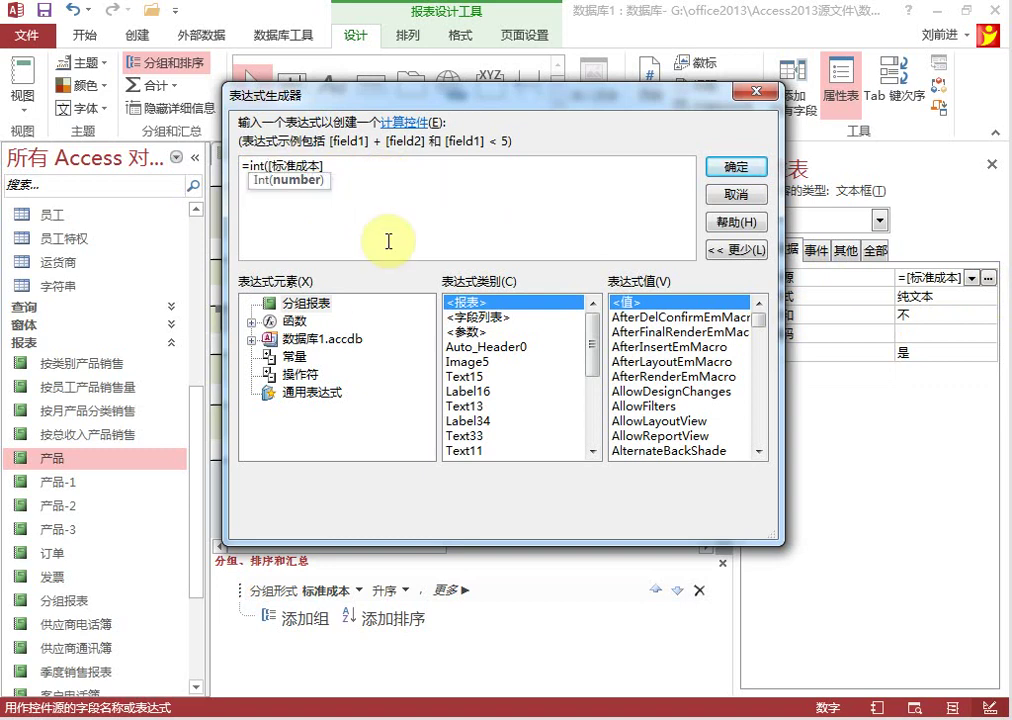
Look up the description of the Int function among the built-in 数学 functions.
left_click(252, 322)
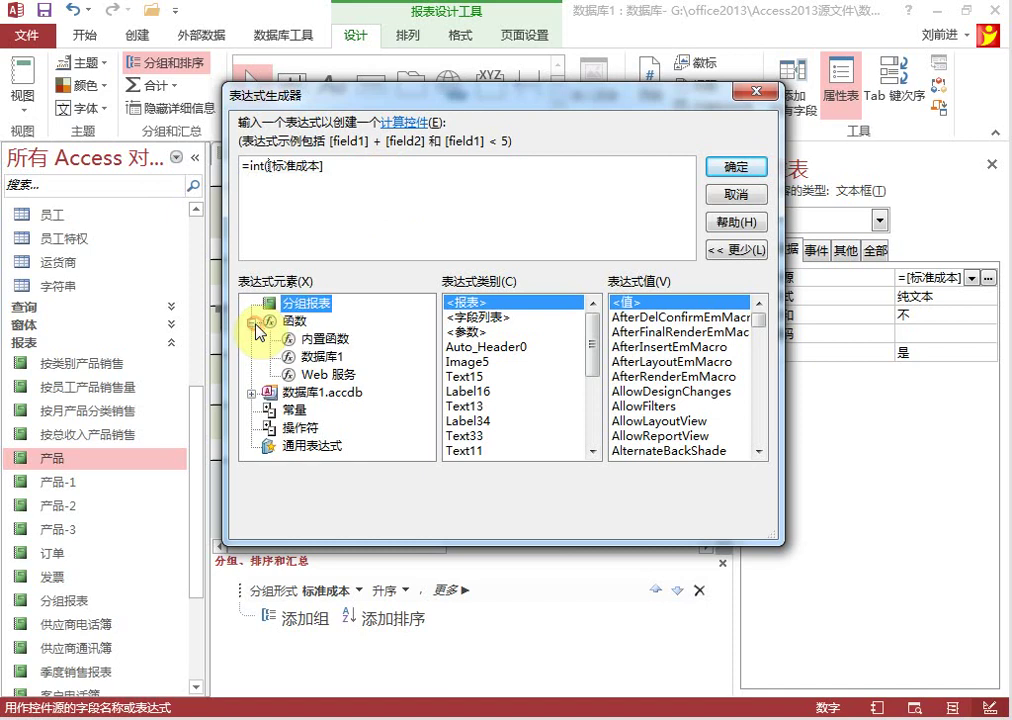
left_click(322, 340)
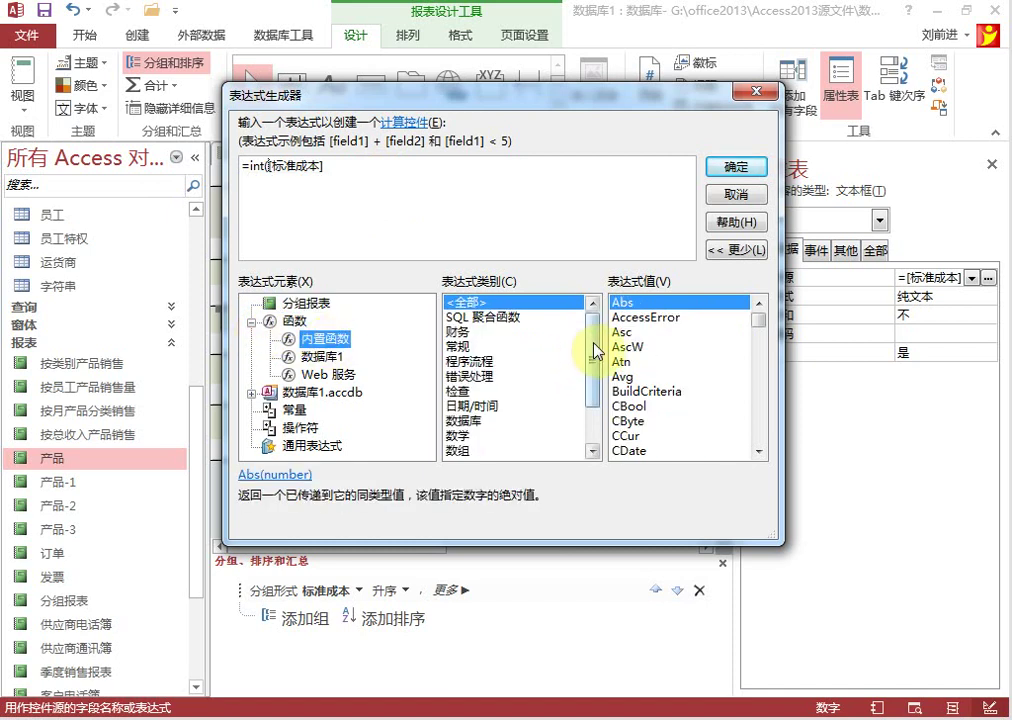
scroll(596, 362, "down", 1)
left_click(500, 376)
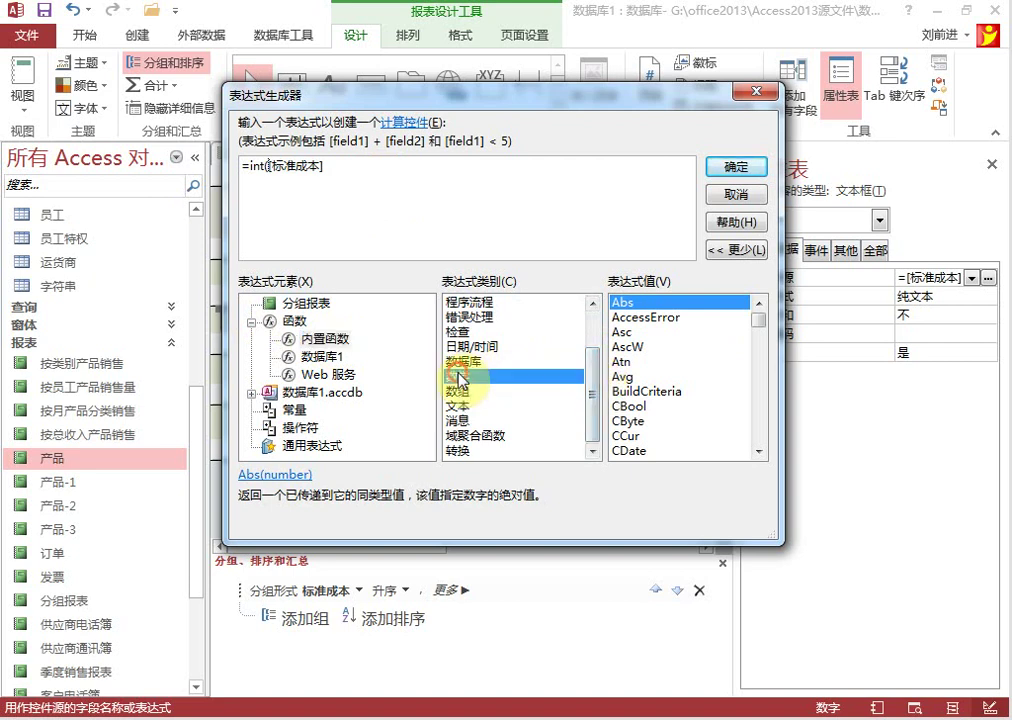
left_click_drag(757, 363, 762, 397)
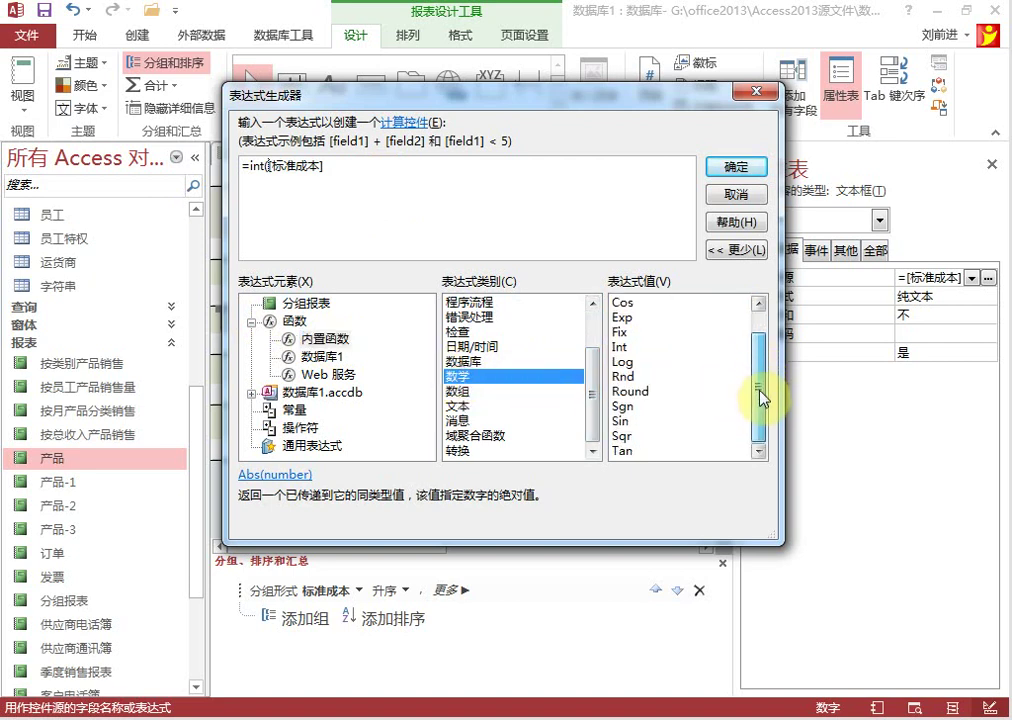
left_click(622, 347)
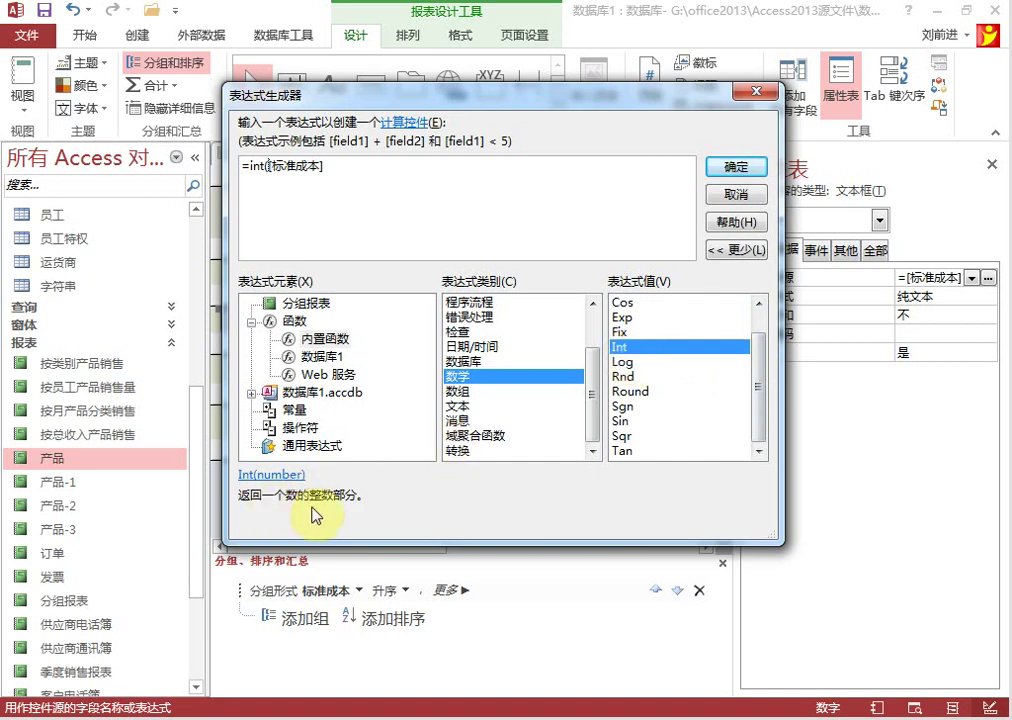
Complete the first part of the expression as int(([标准成本]/10)*10) and append the & operator.
left_click(333, 169)
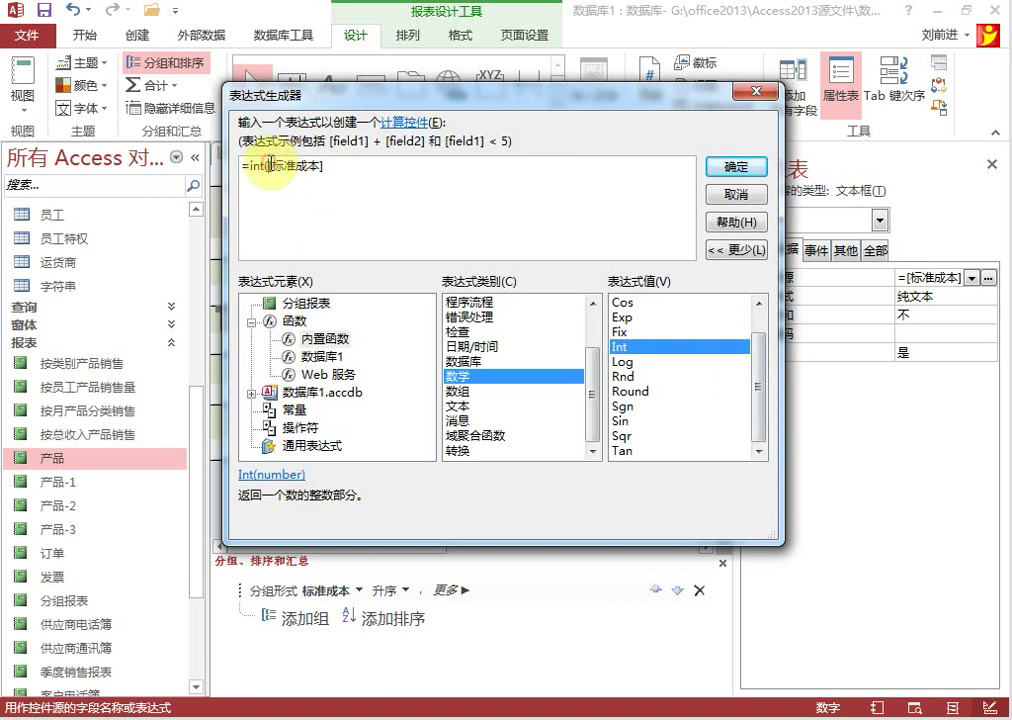
type("(")
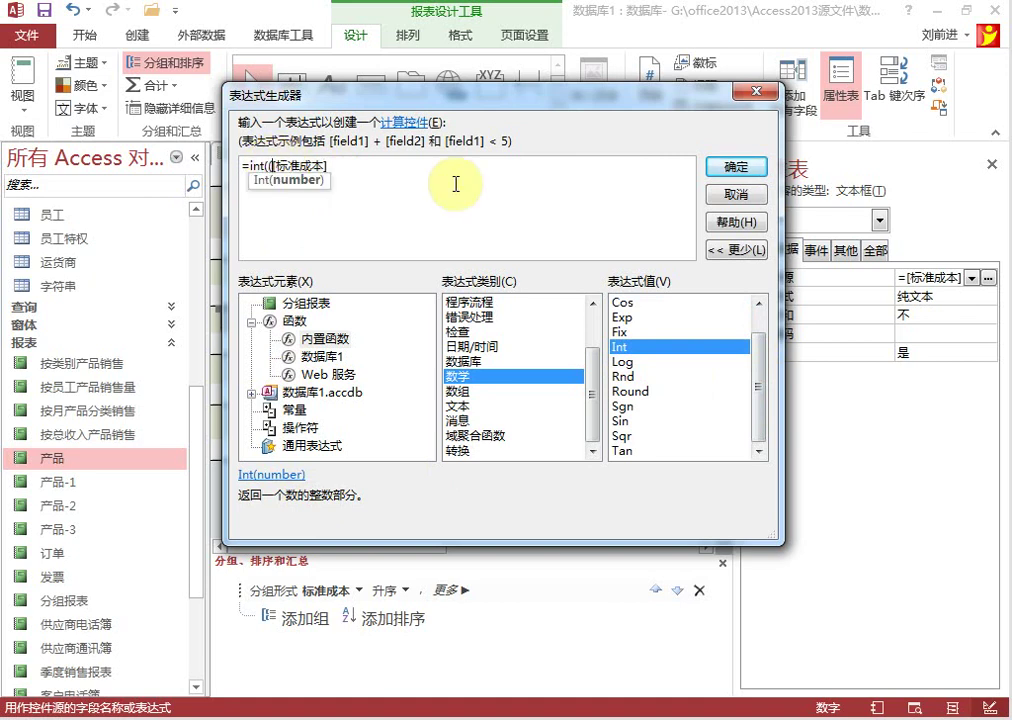
left_click(352, 167)
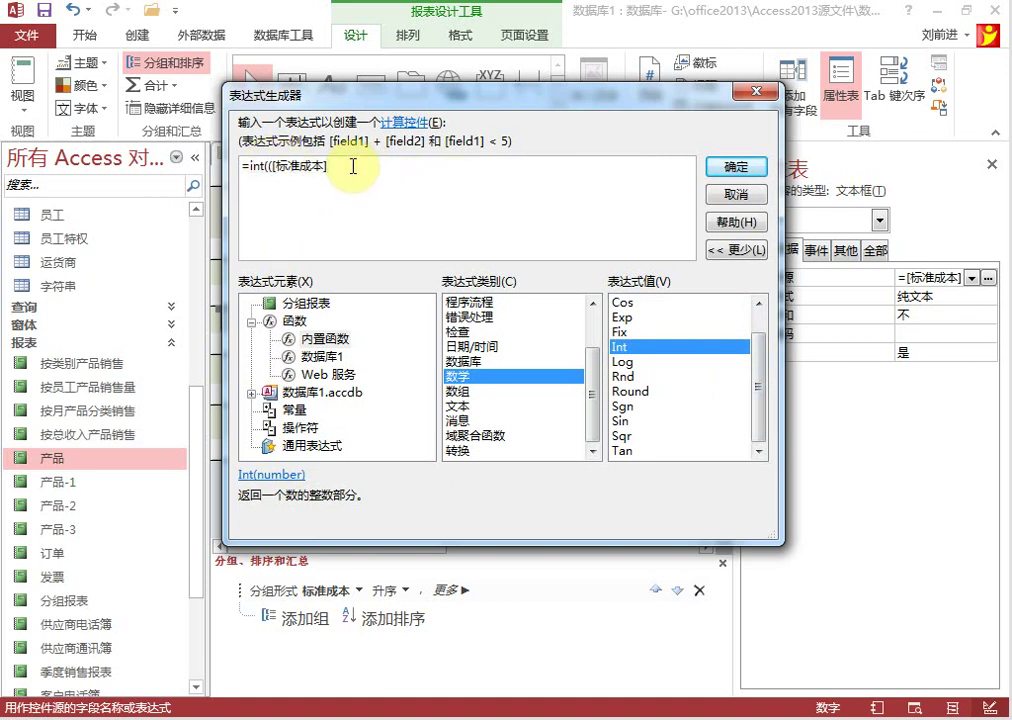
type("/1")
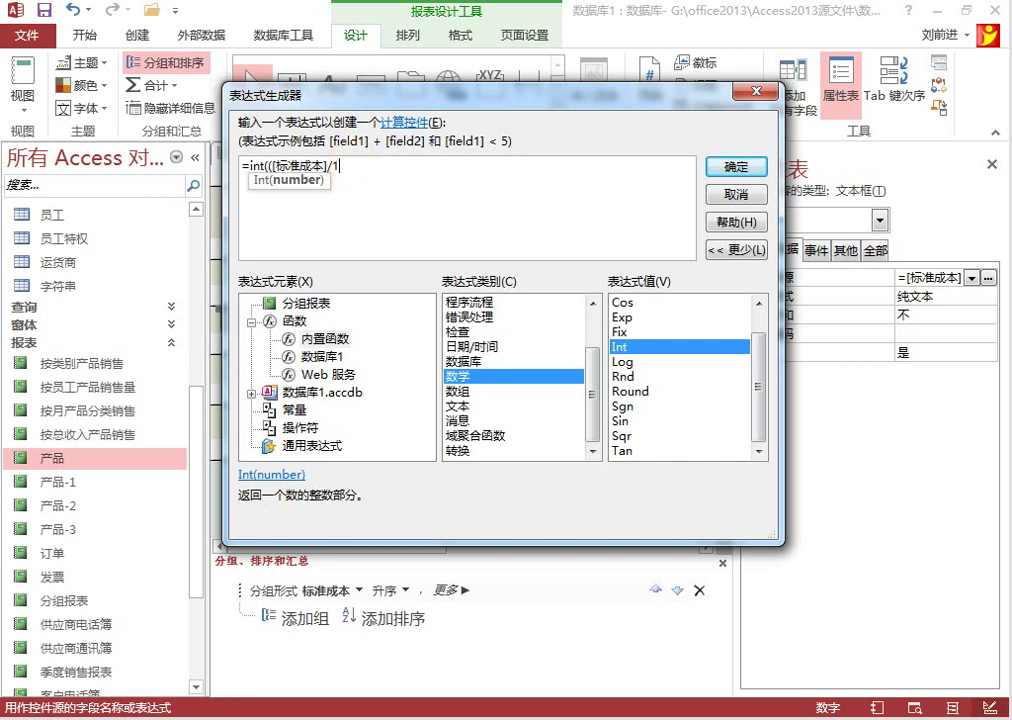
type("0)")
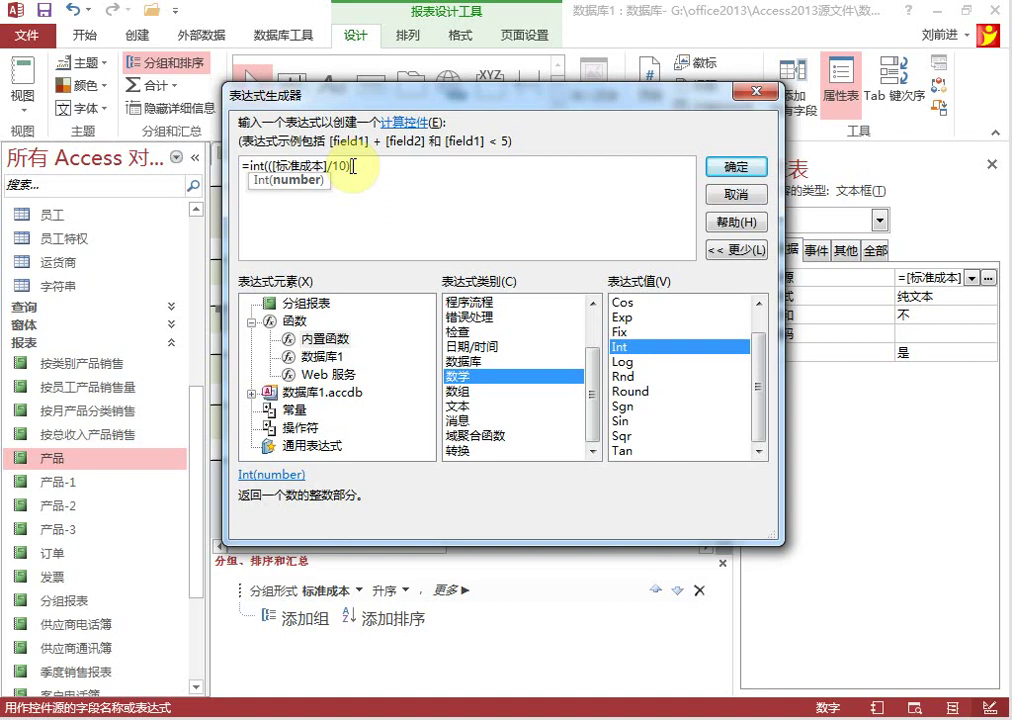
type("*10)&")
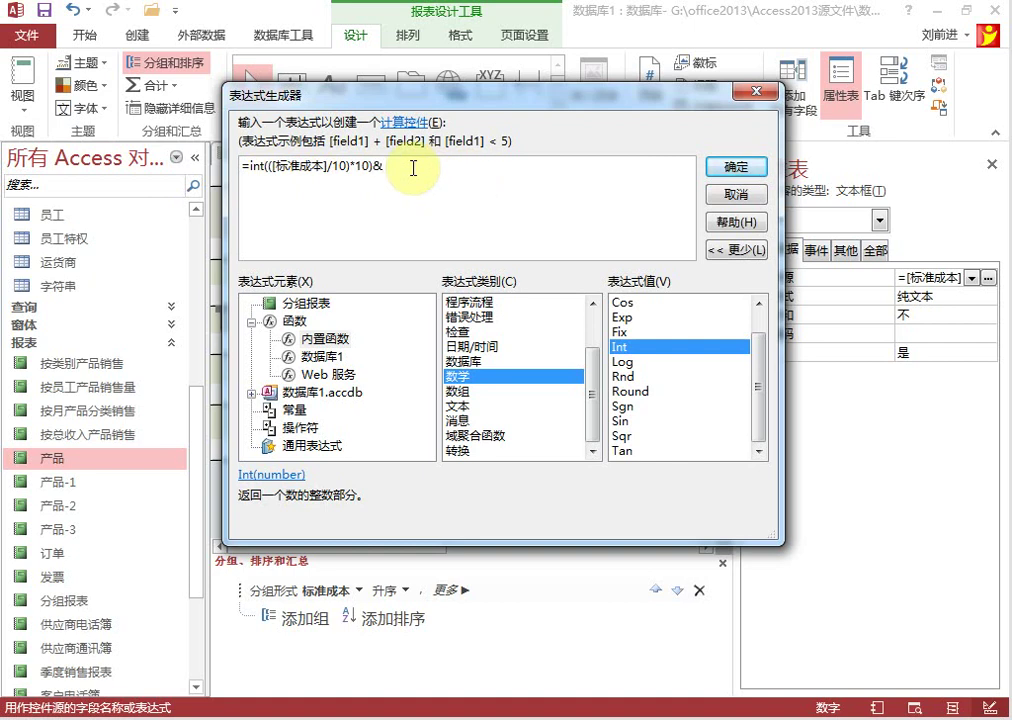
Append the separator "-" and begin a second joined term with &Int(( in the expression.
type("\"\"")
type("-")
type("&")
type("int")
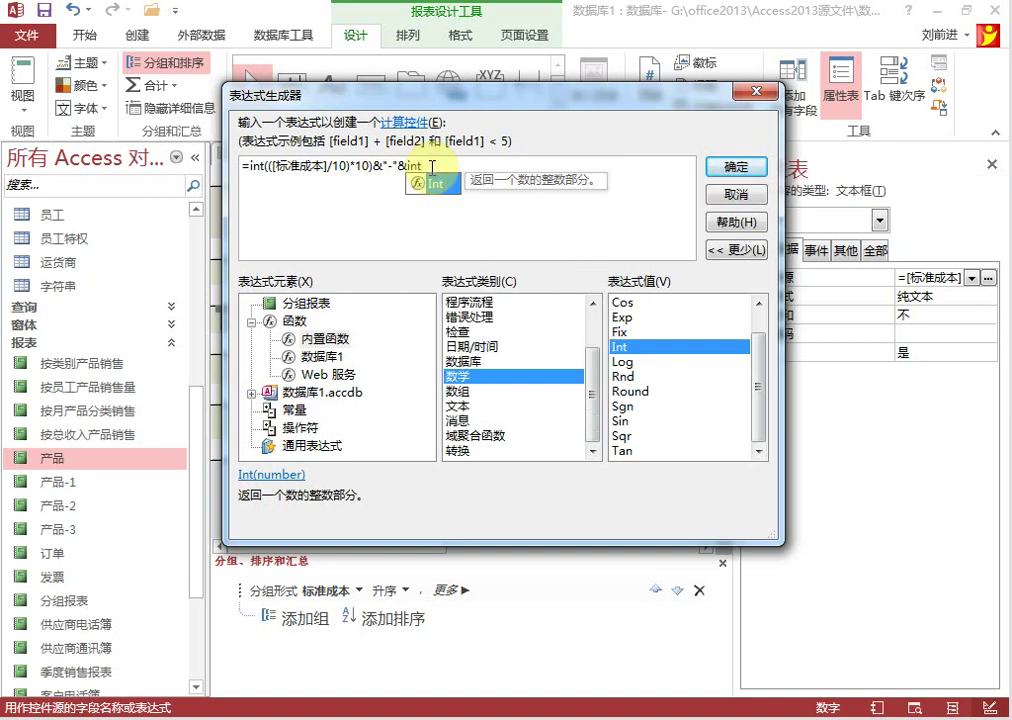
type("((")
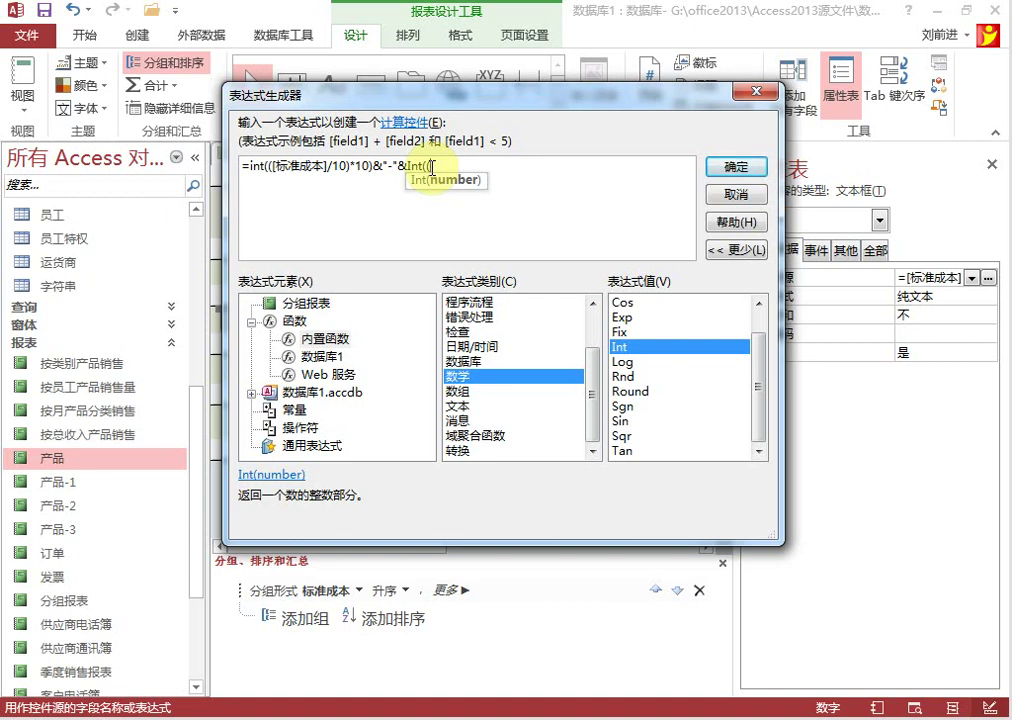
Copy [标准成本] from the first term into the second and extend that term to Int(([标准成本]/10)+1).
left_click(303, 165)
double_click(303, 165)
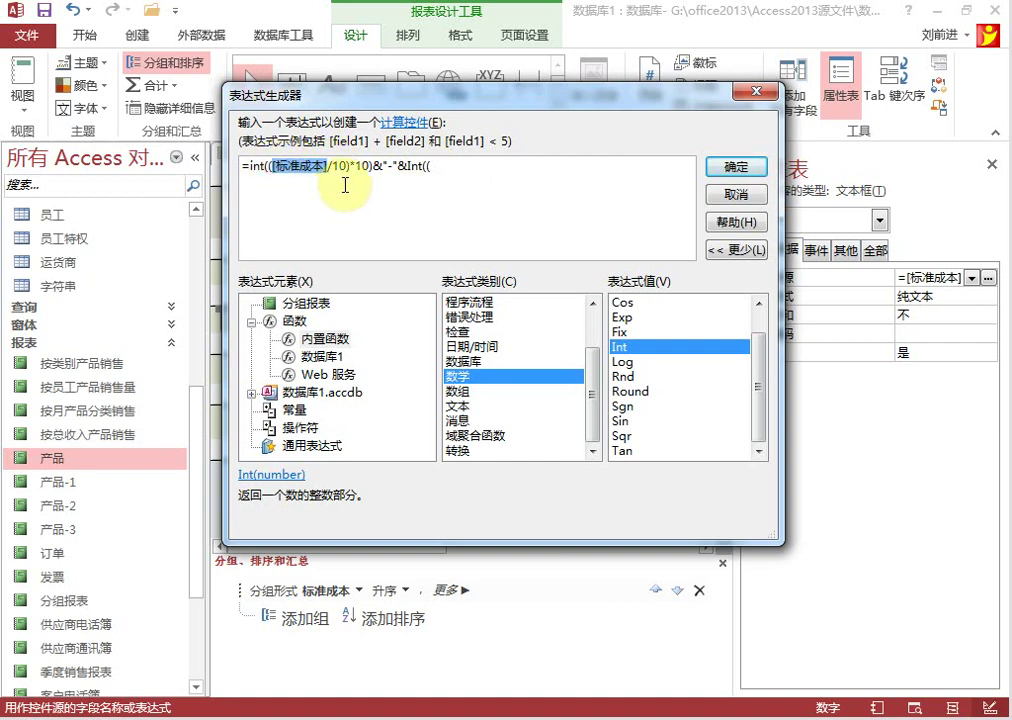
key("ctrl+c")
left_click(452, 165)
key("ctrl+v")
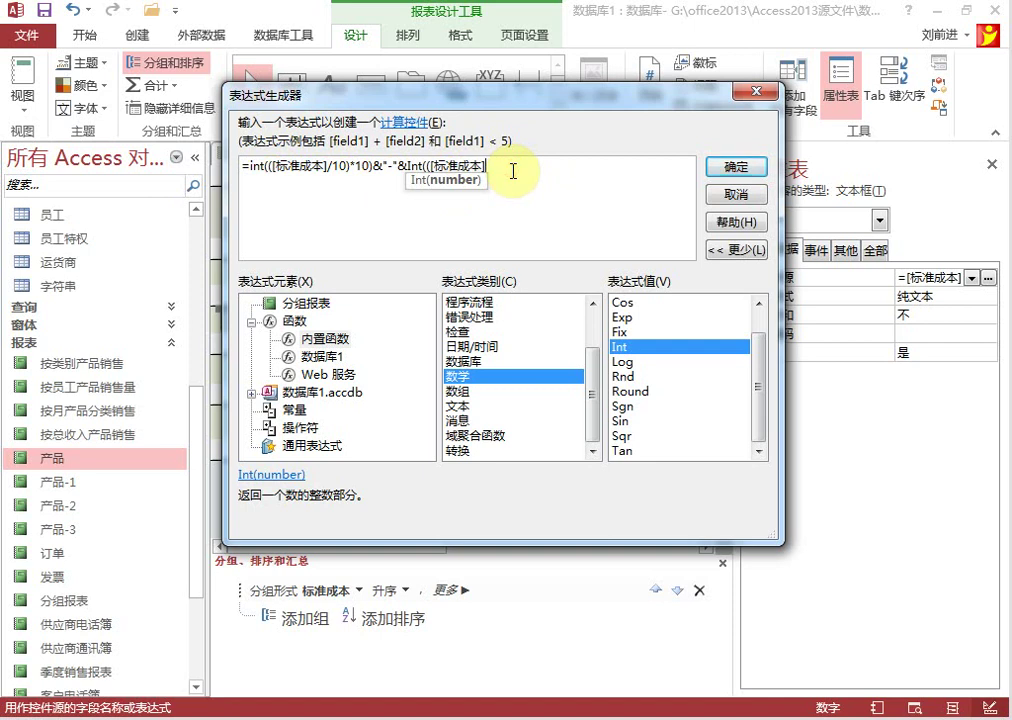
type("/10)+1)")
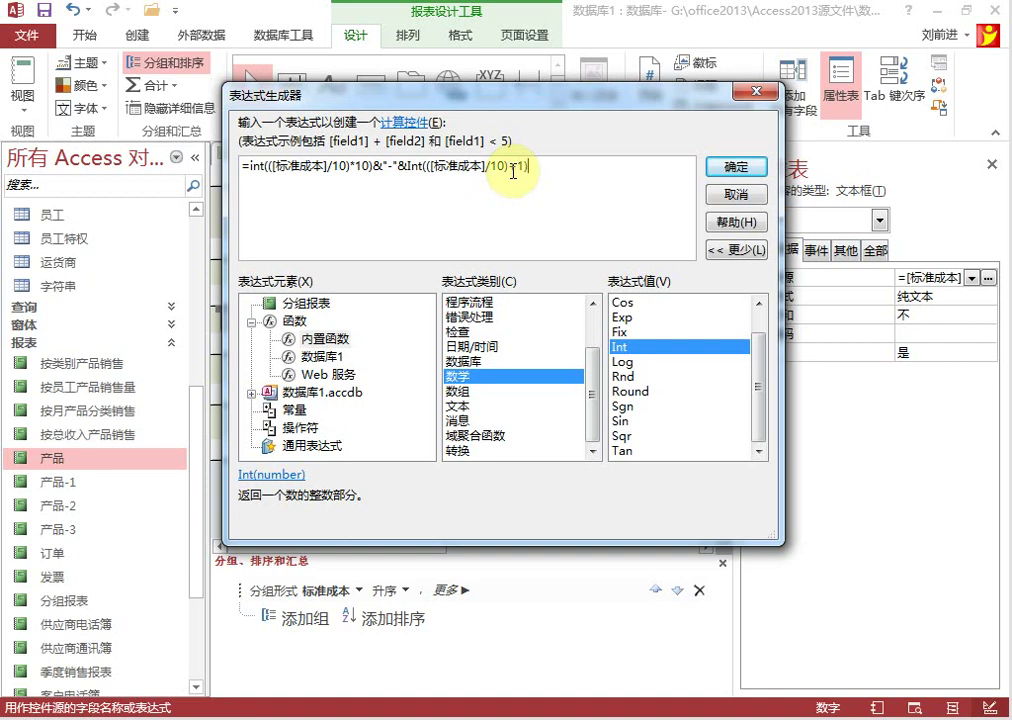
Extend the second term of the expression to Int((([标准成本]/10)+1)*10).
left_click(425, 164)
type("(")
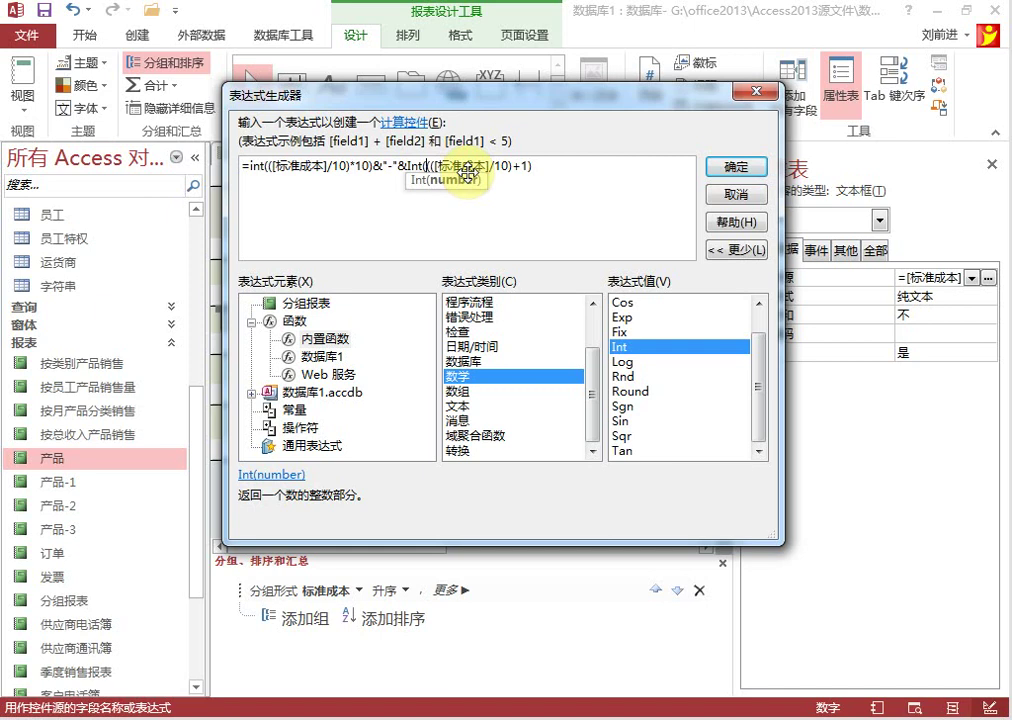
left_click(544, 166)
type(")")
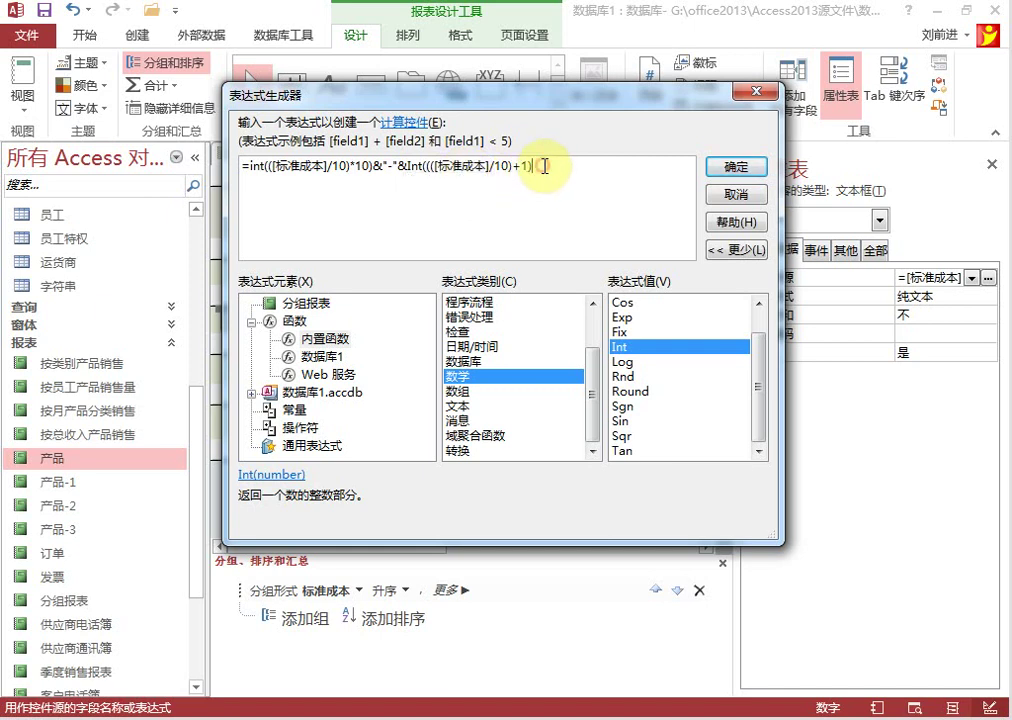
type("*10")
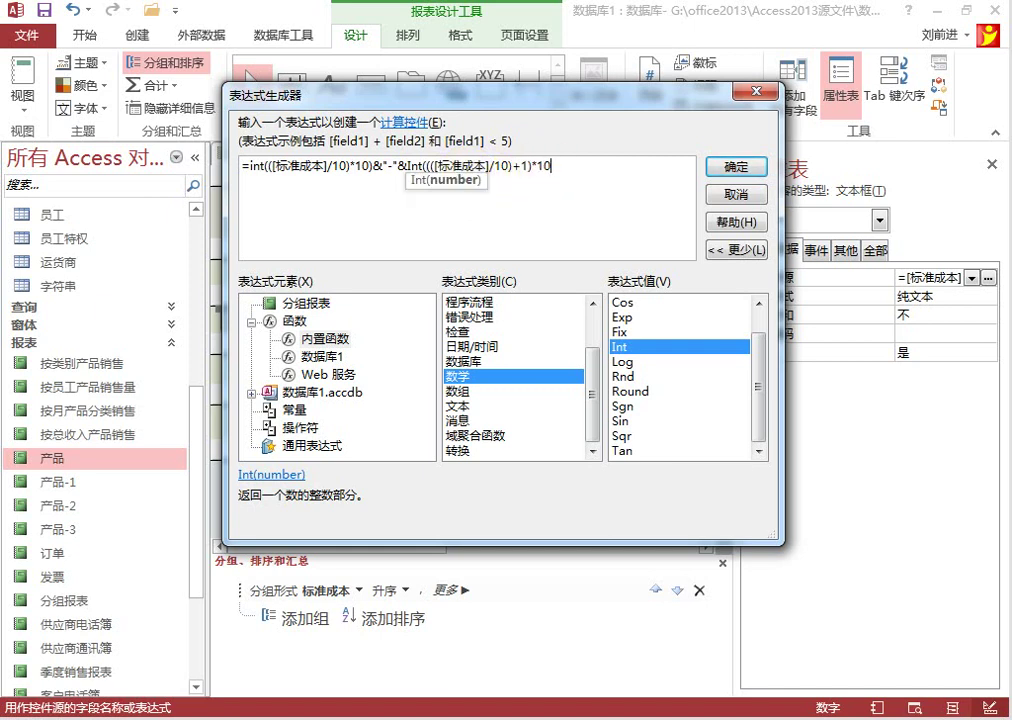
type(")")
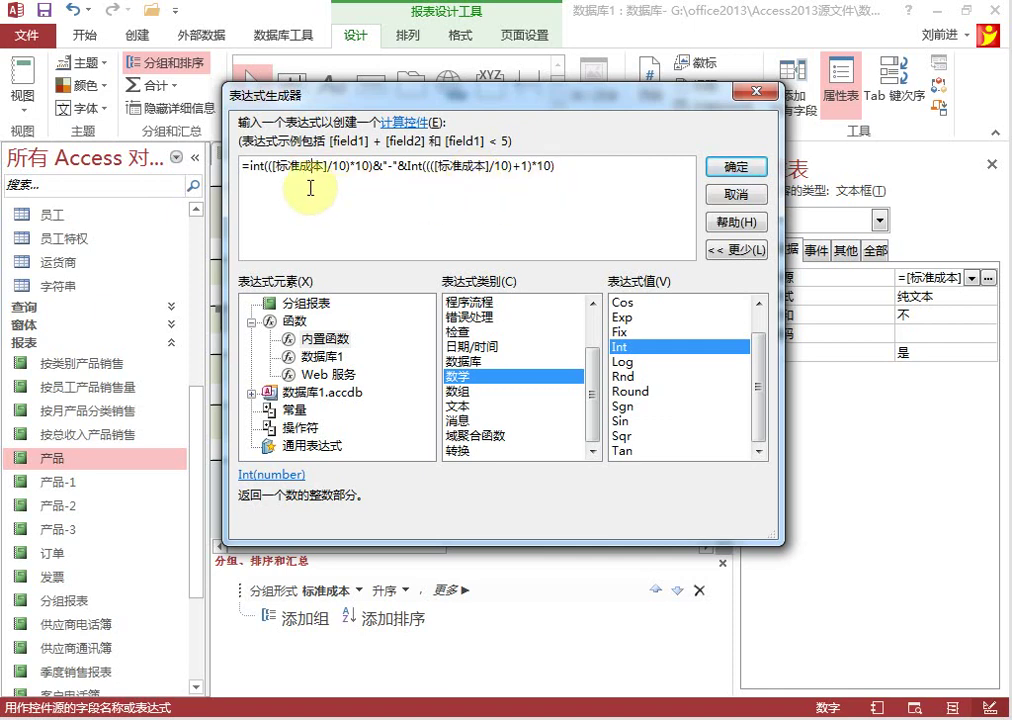
Review the field, divisor, multiplier and parentheses in both Int terms of the expression.
left_click_drag(280, 165, 325, 165)
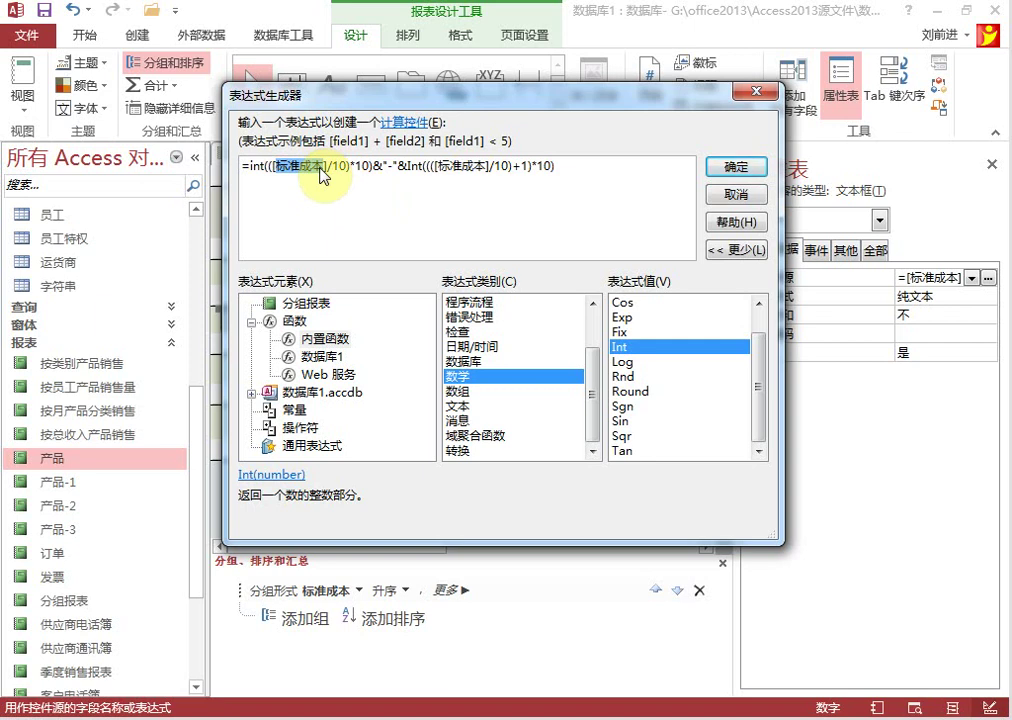
left_click(343, 167)
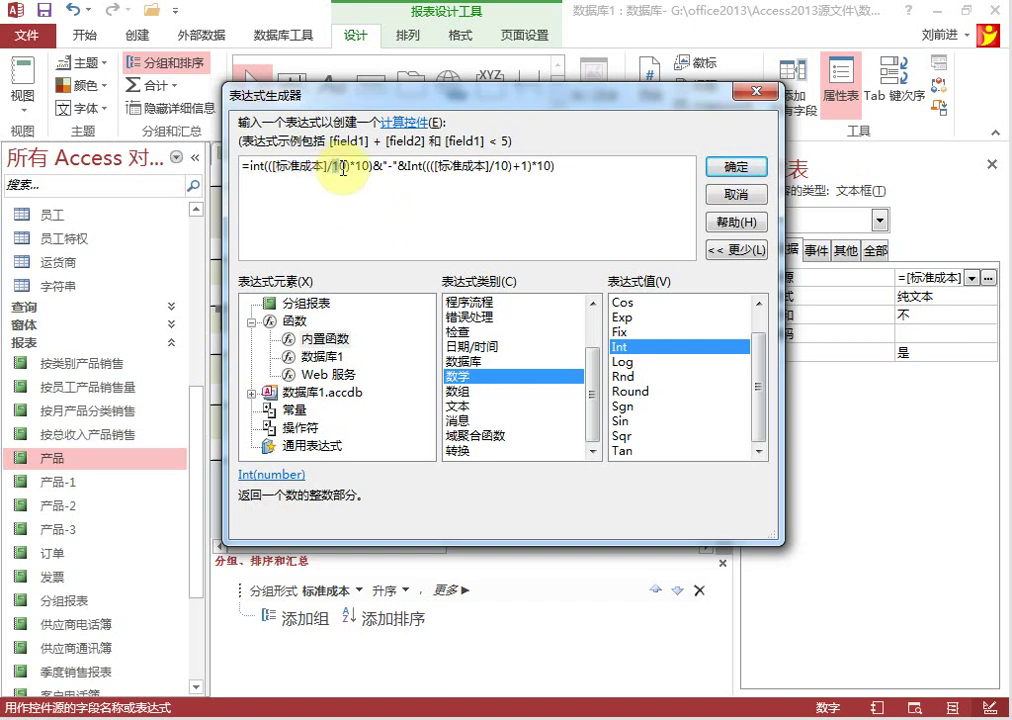
double_click(343, 167)
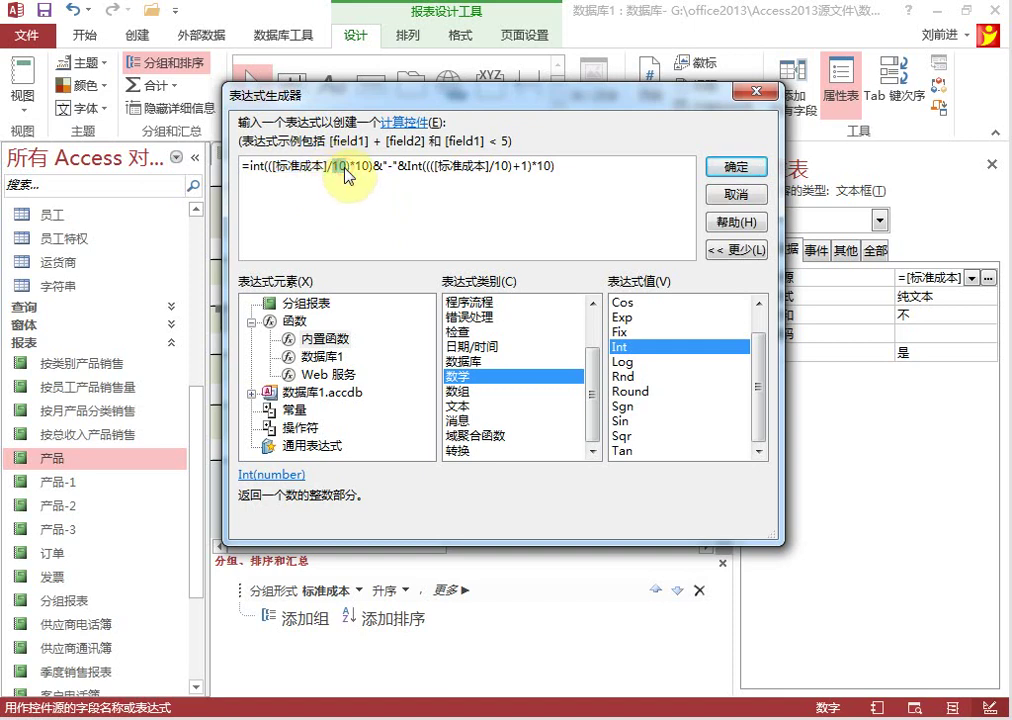
double_click(366, 167)
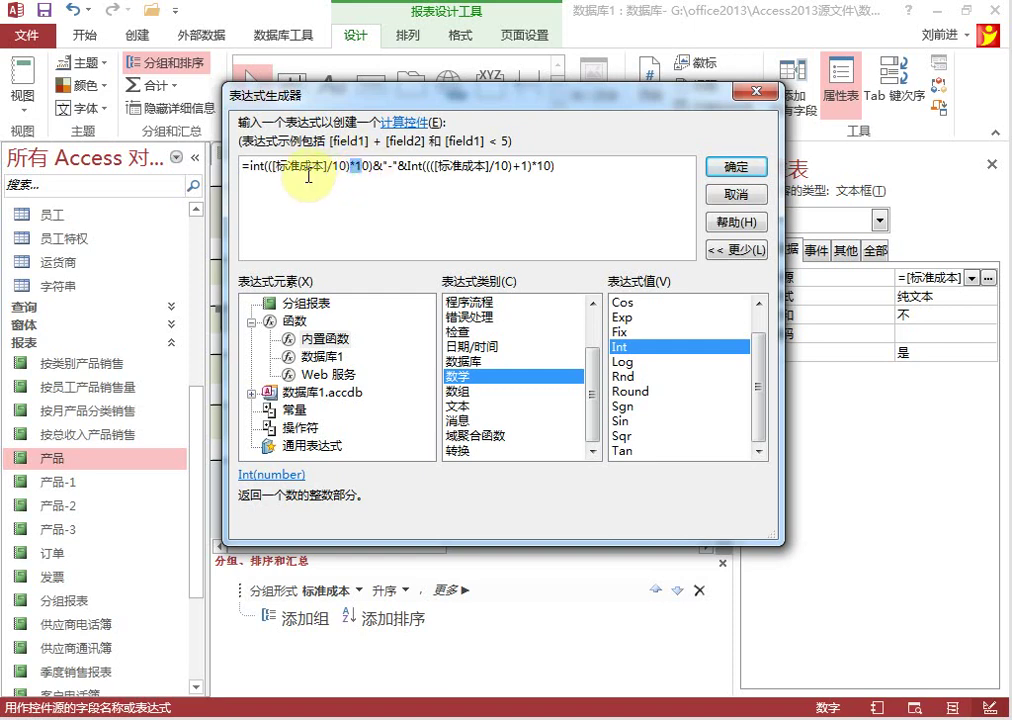
left_click(433, 167)
type("(")
left_click_drag(441, 170, 491, 172)
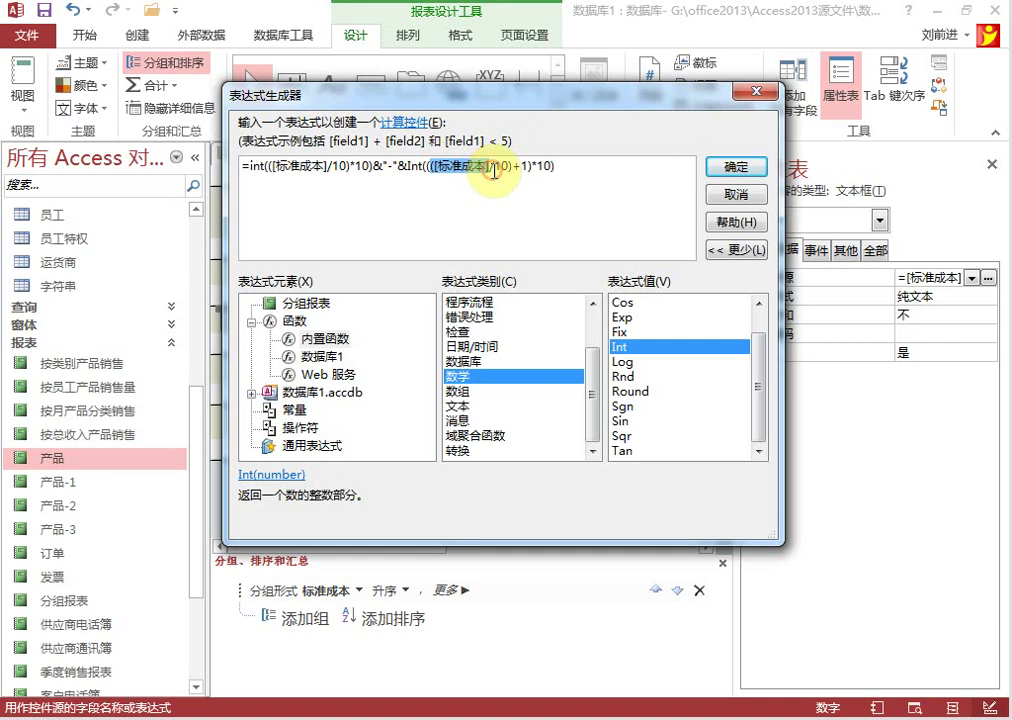
left_click(446, 162)
left_click_drag(428, 165, 492, 168)
type("(")
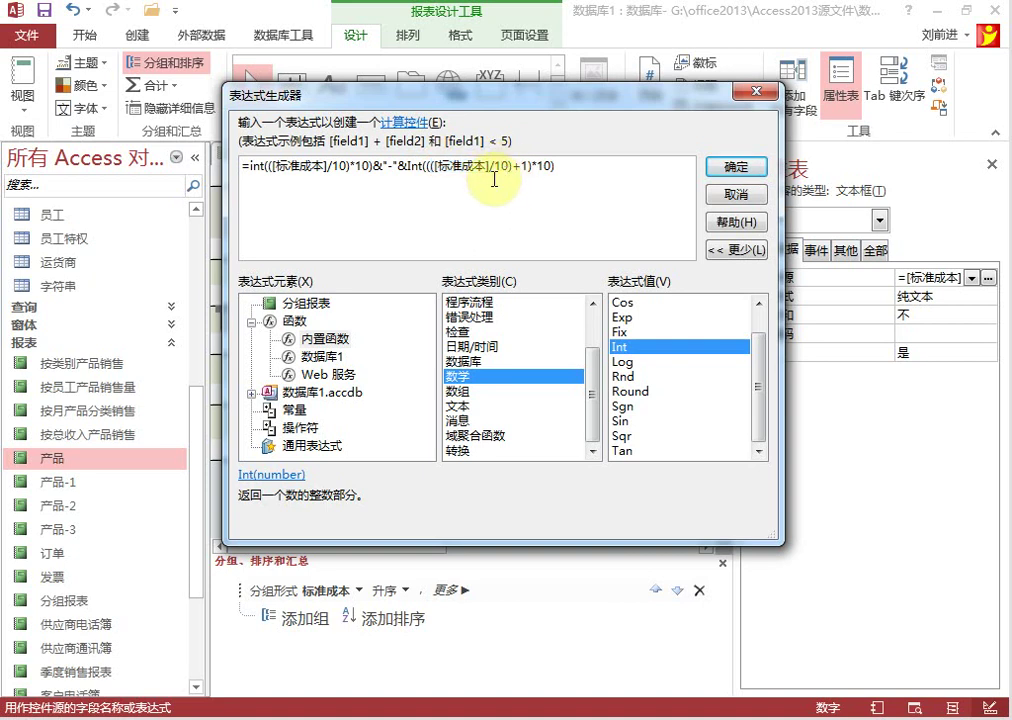
left_click(510, 180)
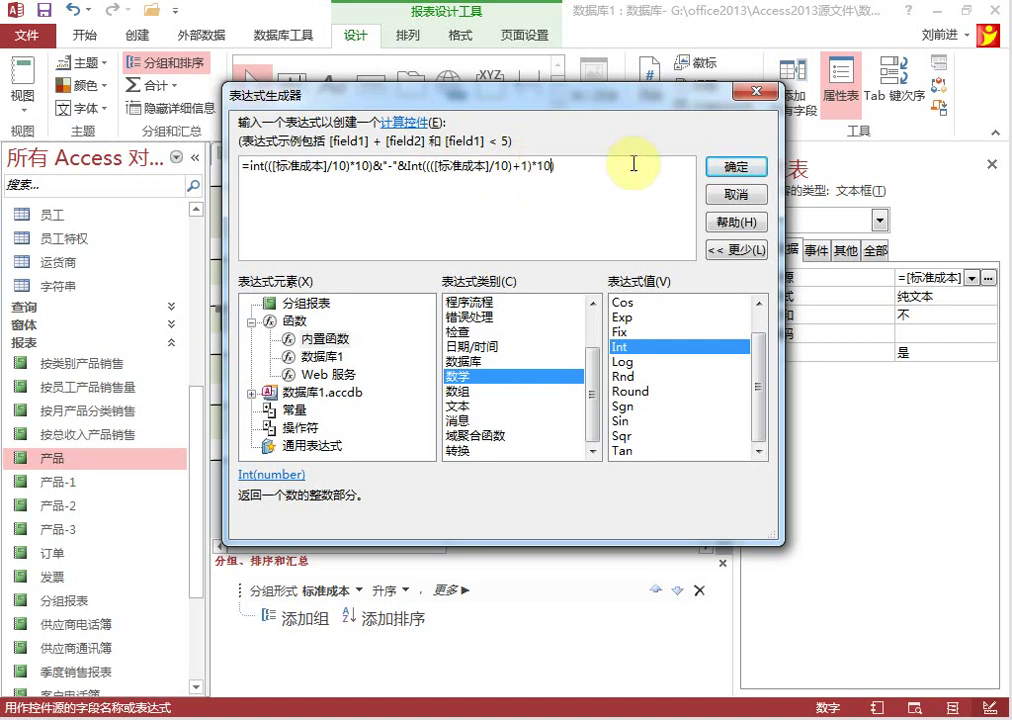
Accept the expression and widen the group-header text box to about three times its width.
left_click(734, 167)
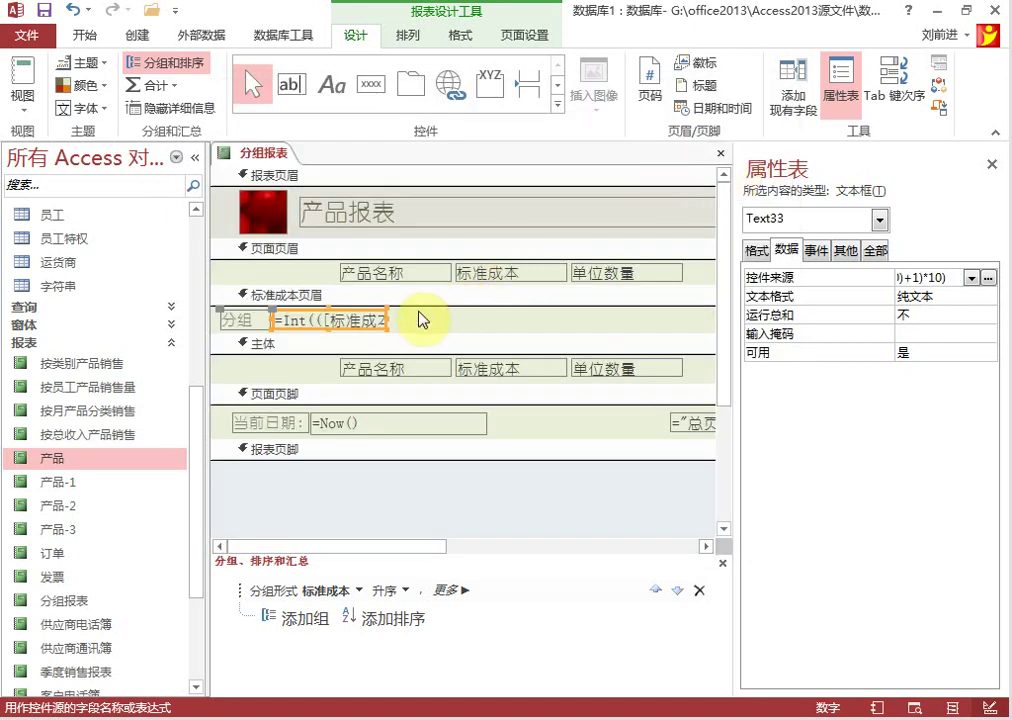
left_click_drag(385, 321, 610, 322)
left_click(643, 326)
Save the 分组报表 report and display it in 报表视图.
right_click(254, 156)
left_click(292, 166)
right_click(258, 155)
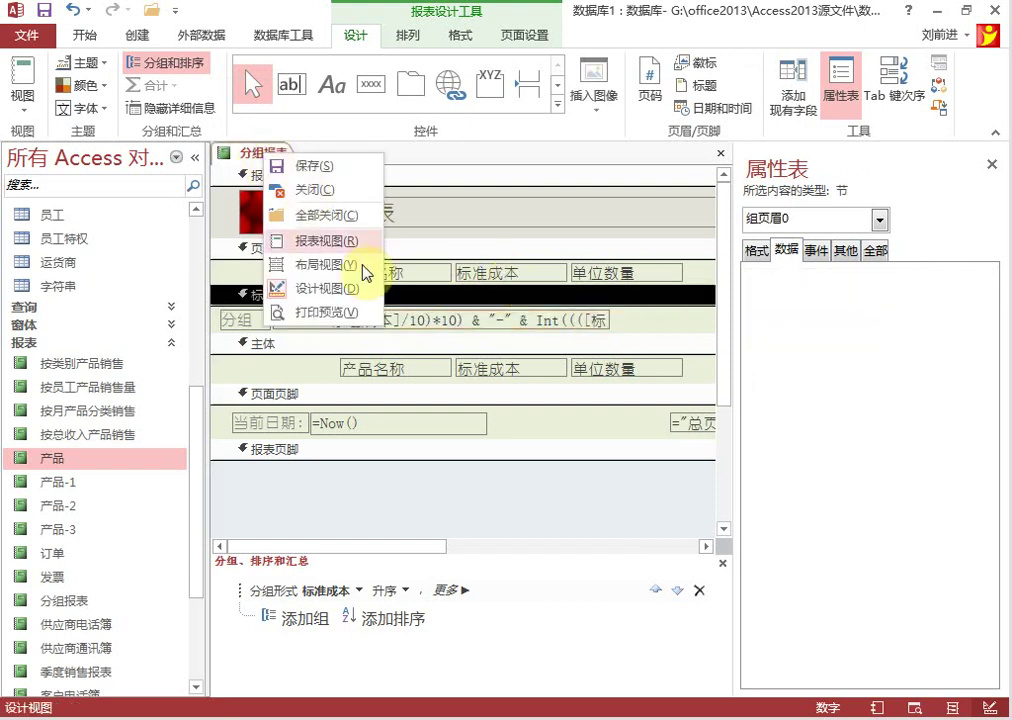
left_click(330, 237)
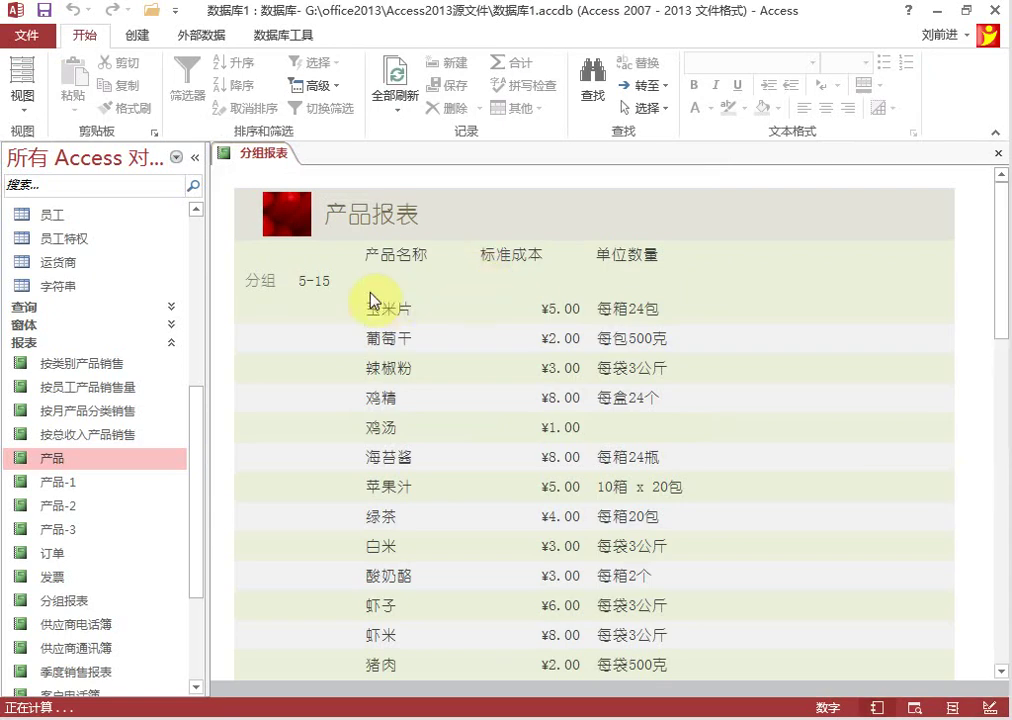
Check the range shown in each 分组 heading from the first group to the last.
left_click(294, 280)
left_click_drag(300, 282, 341, 280)
scroll(401, 277, "down", 10)
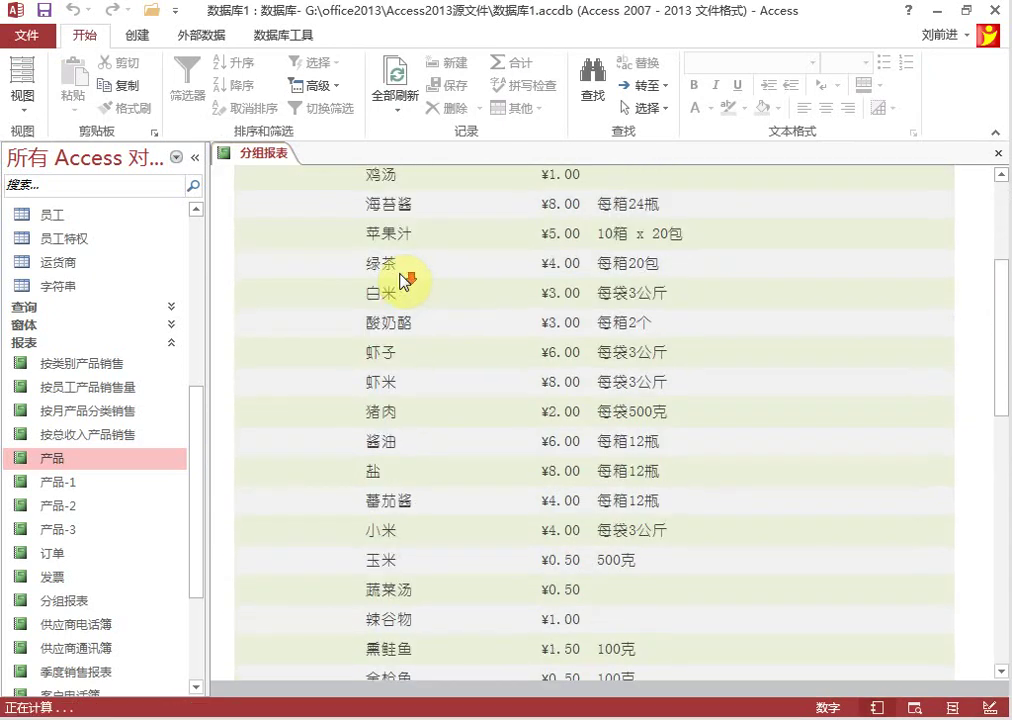
scroll(401, 277, "down", 1)
left_click_drag(300, 496, 340, 498)
scroll(418, 488, "down", 6)
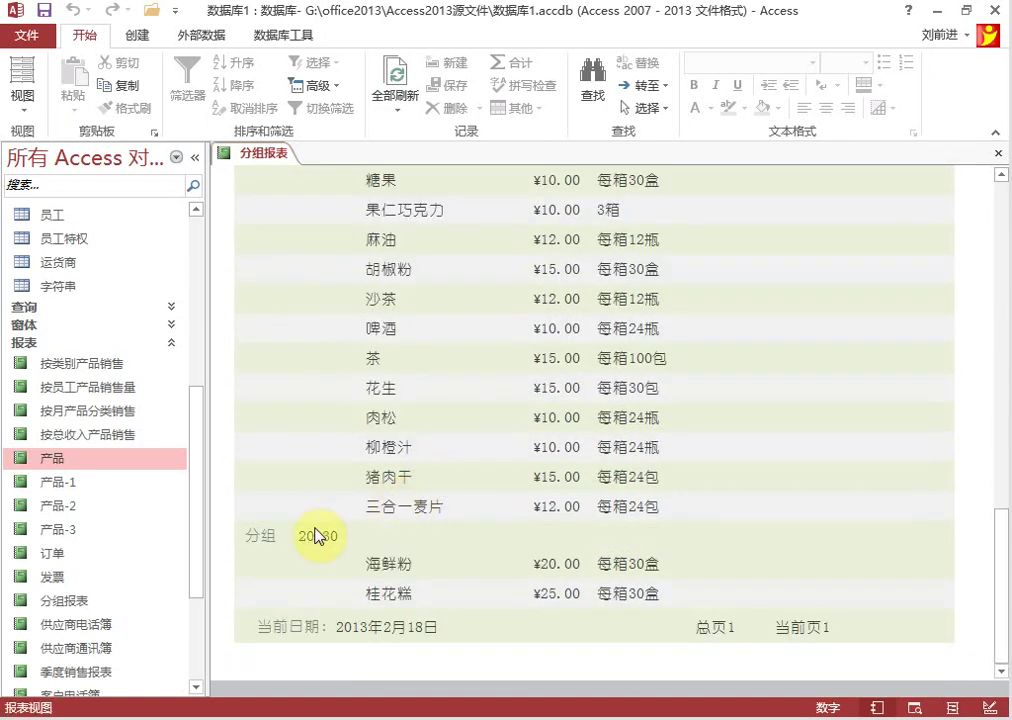
left_click_drag(343, 535, 262, 535)
scroll(392, 532, "up", 10)
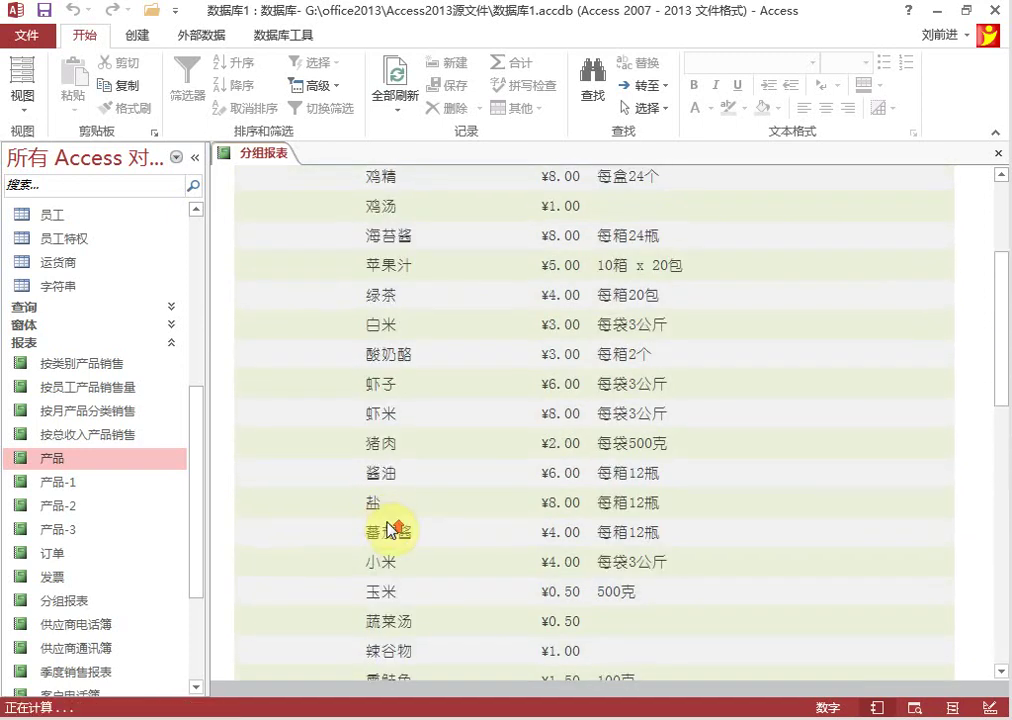
scroll(390, 530, "up", 3)
Compare the first group's range with its products' 标准成本 values and with the second group's heading.
left_click(318, 280)
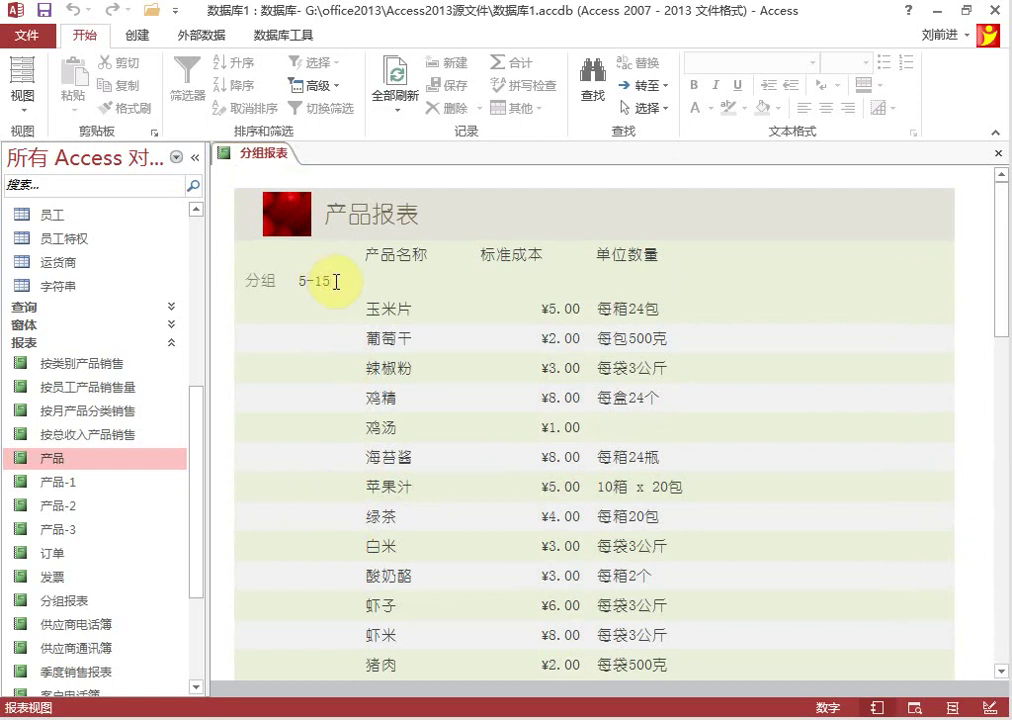
double_click(316, 282)
scroll(350, 288, "down", 5)
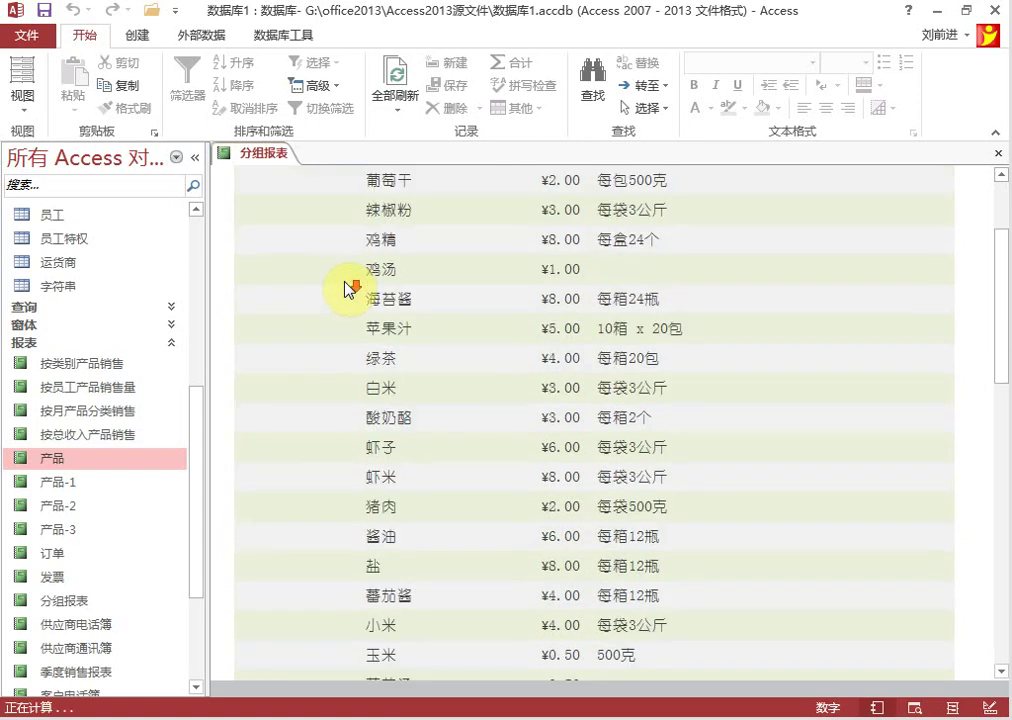
scroll(345, 288, "down", 5)
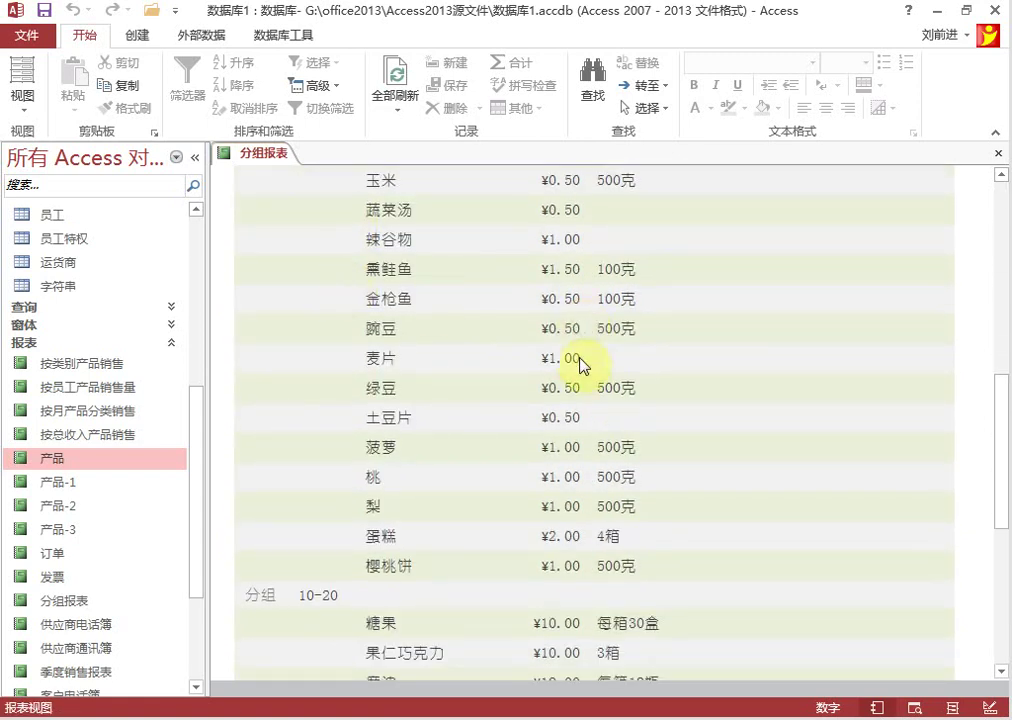
scroll(543, 440, "down", 2)
left_click(289, 471)
left_click(352, 472)
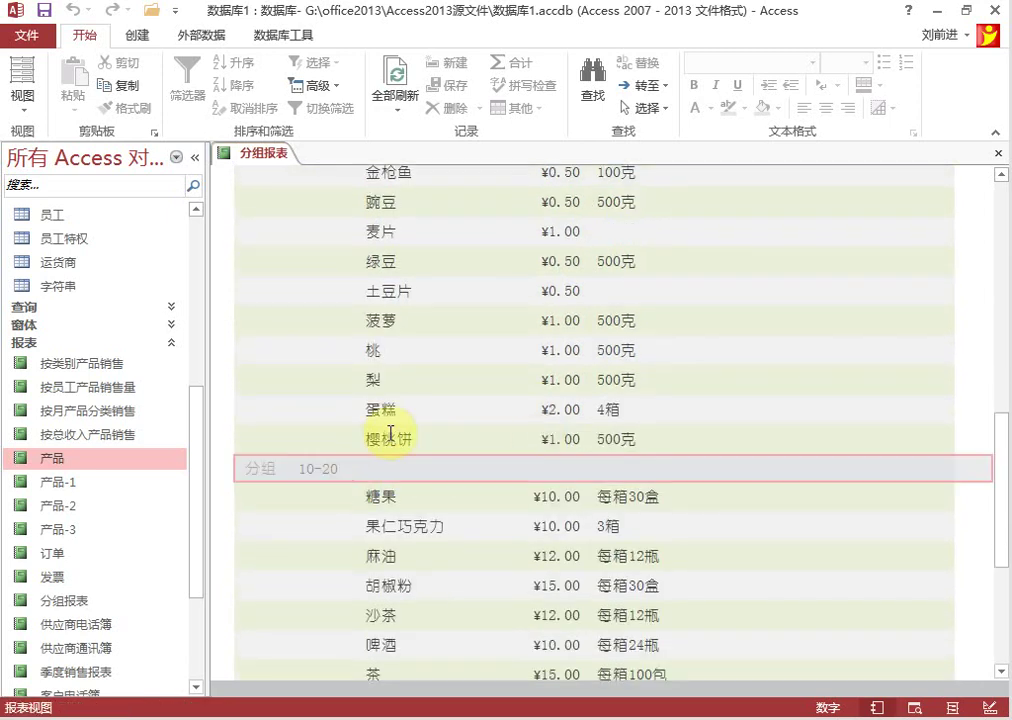
scroll(400, 430, "up", 10)
scroll(392, 440, "up", 3)
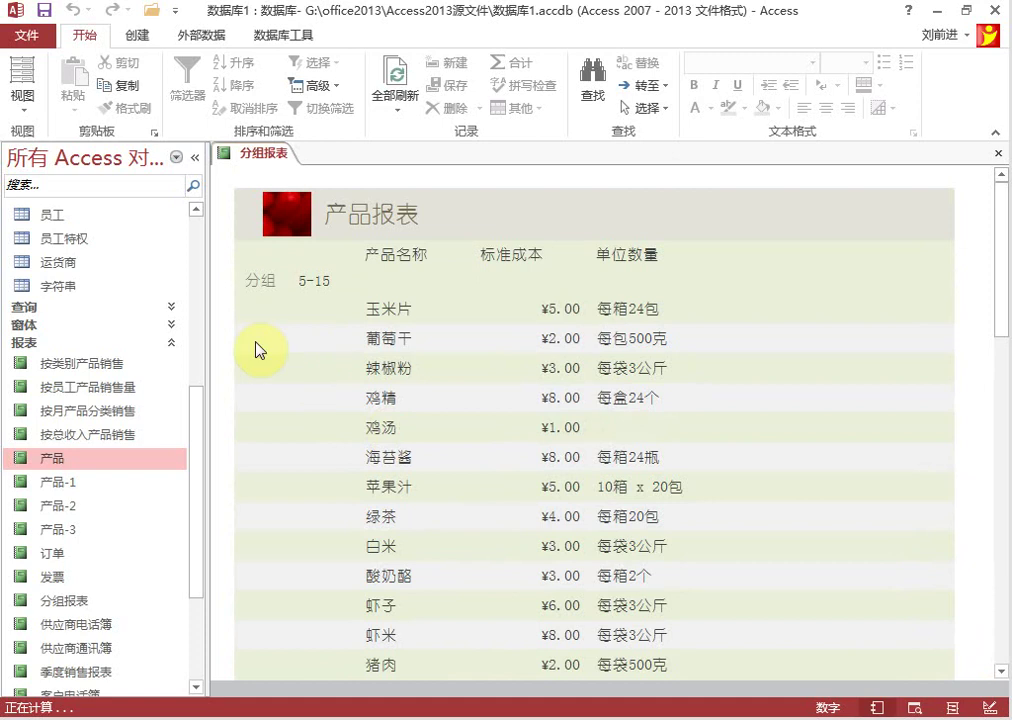
left_click(295, 274)
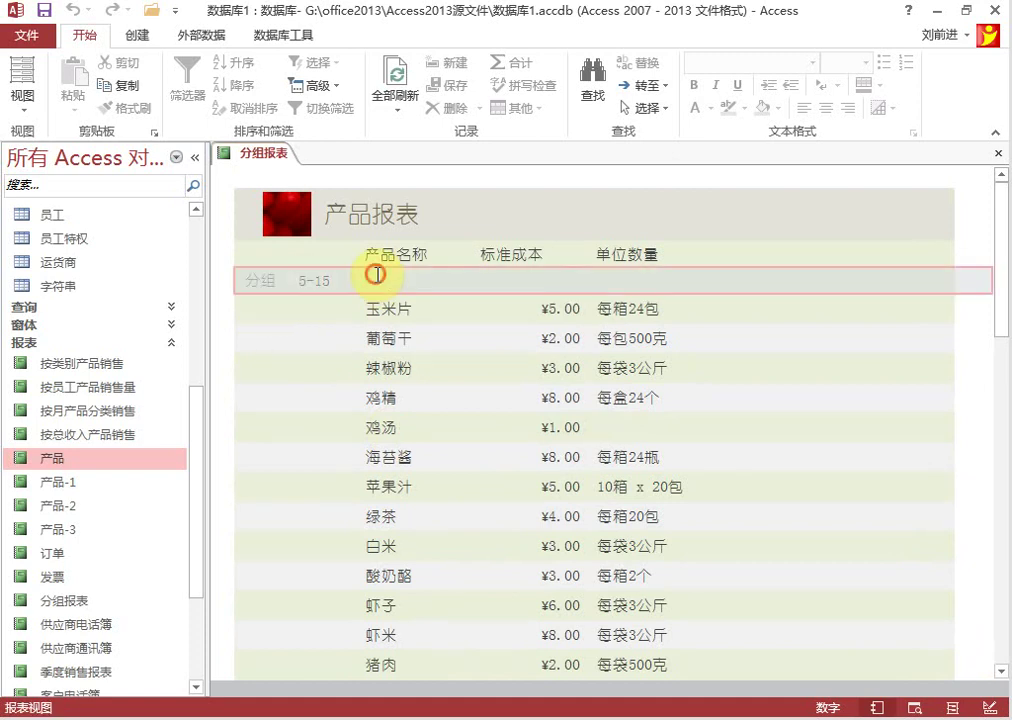
left_click(375, 273)
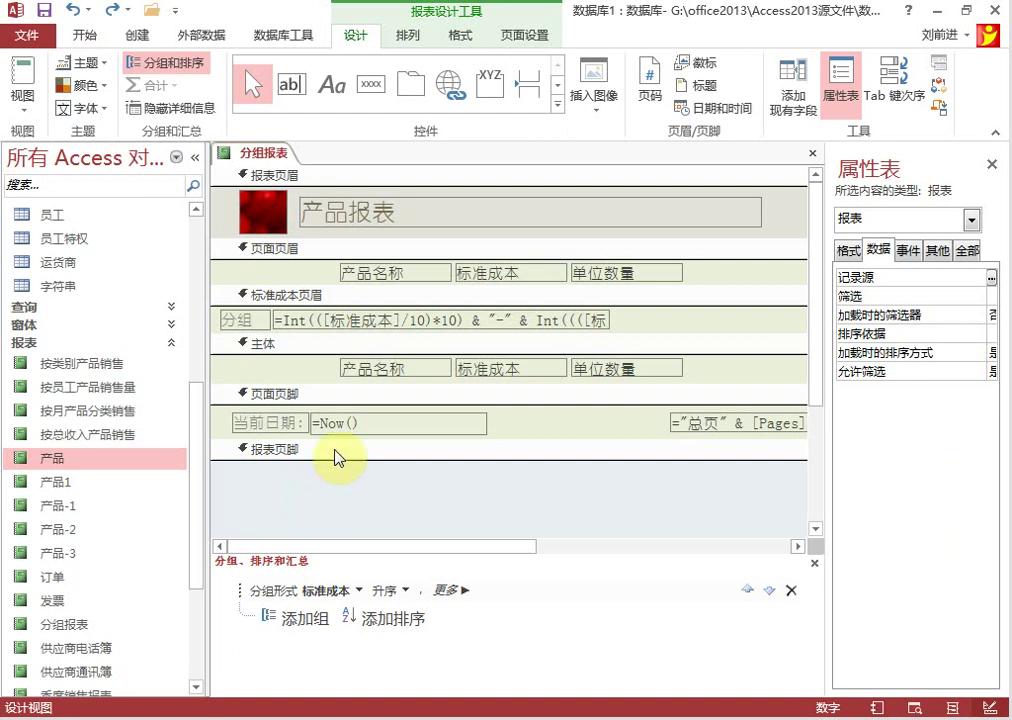
Open the group-header text box's 控件来源 expression in the 表达式生成器 and review its second Int term.
left_click(382, 320)
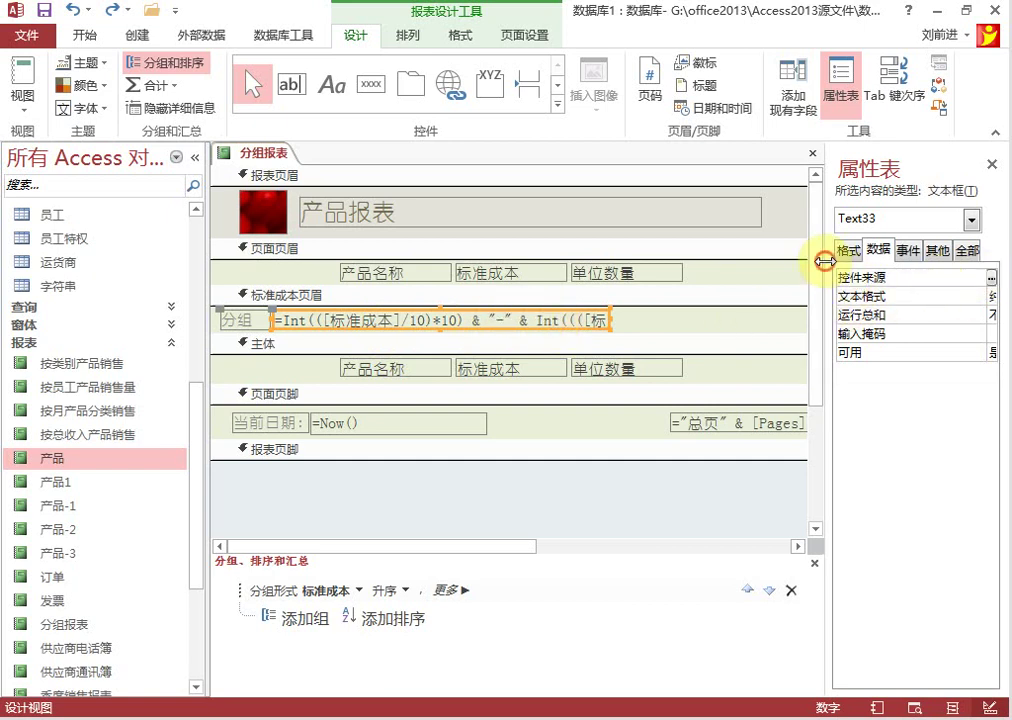
left_click_drag(832, 260, 758, 250)
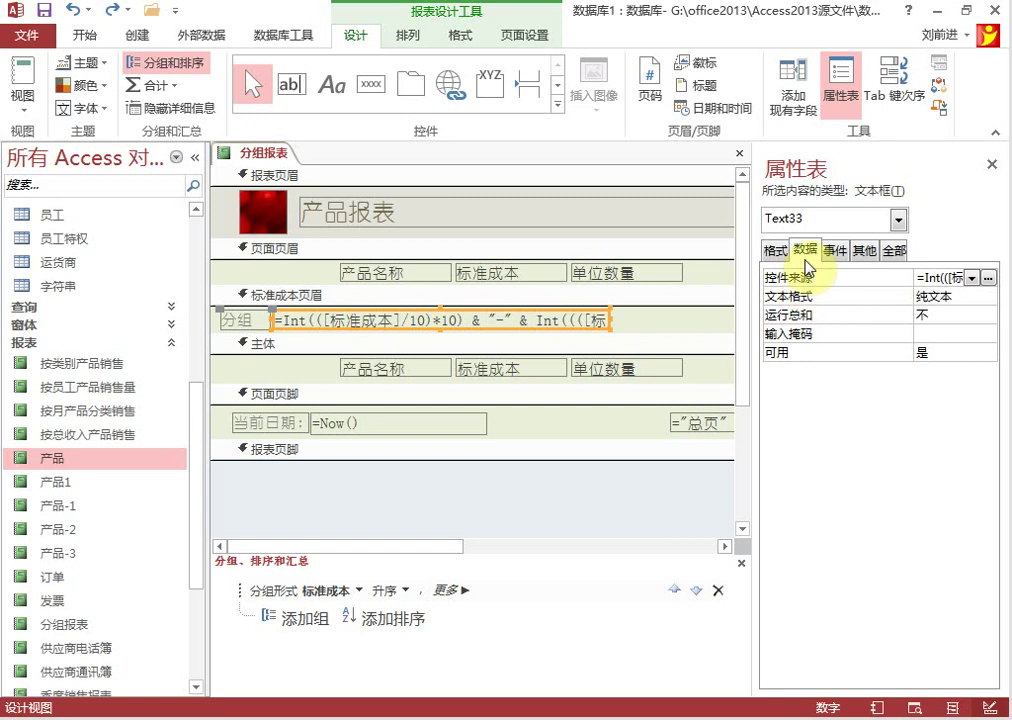
left_click(988, 278)
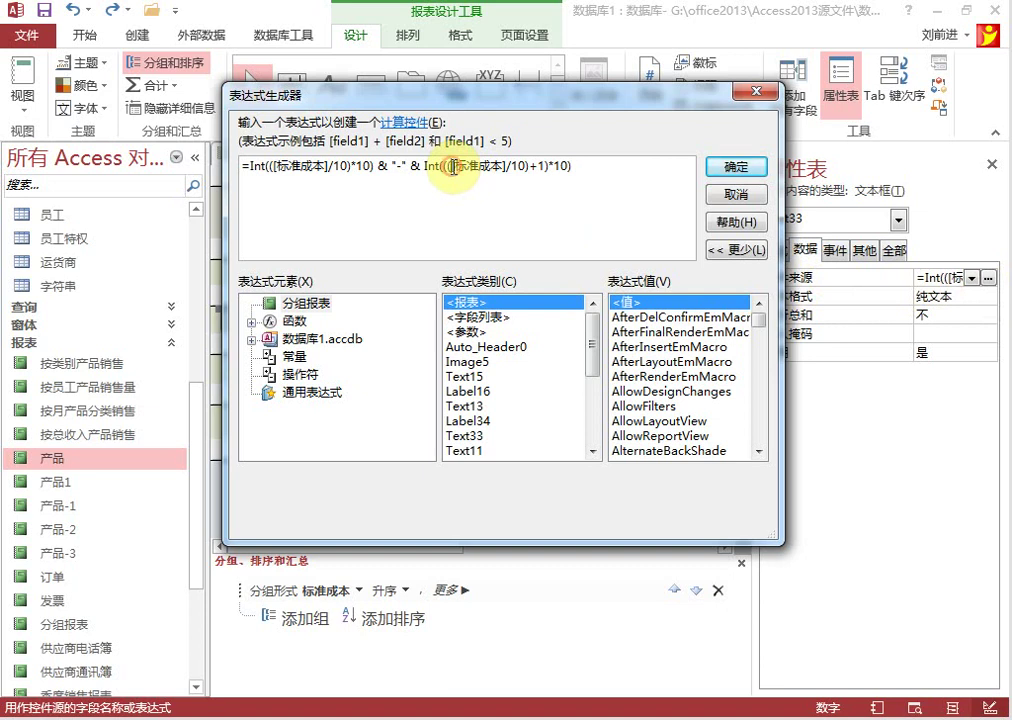
left_click_drag(424, 167, 443, 167)
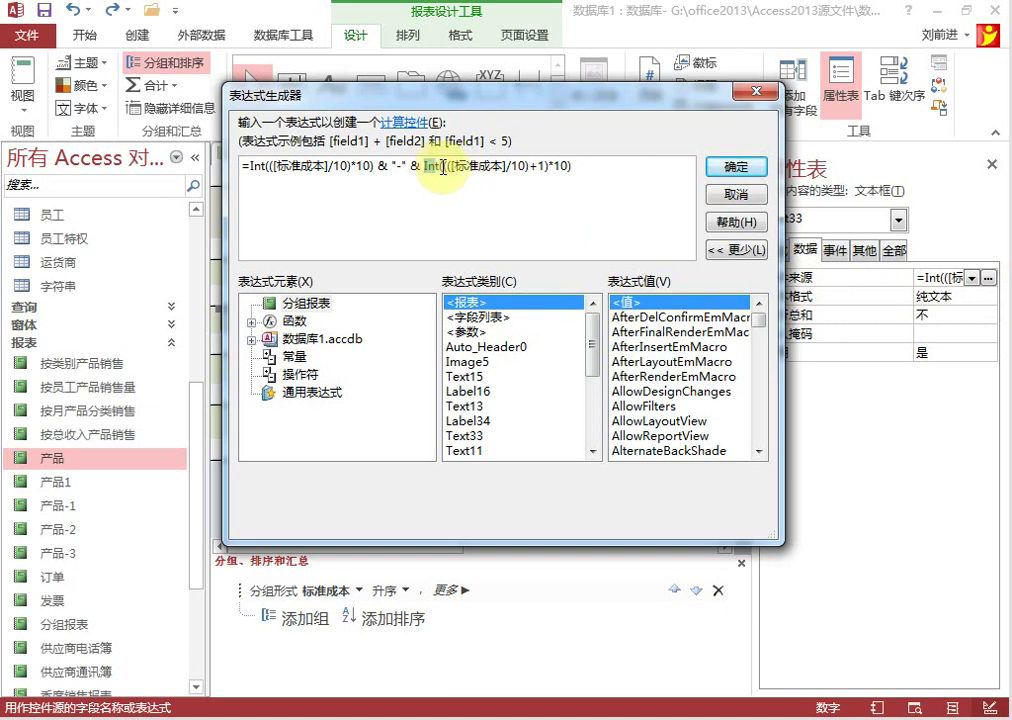
left_click(468, 167)
mouse_move(504, 167)
left_mouse_down()
mouse_move(452, 167)
mouse_move(511, 166)
left_mouse_up()
left_click(517, 172)
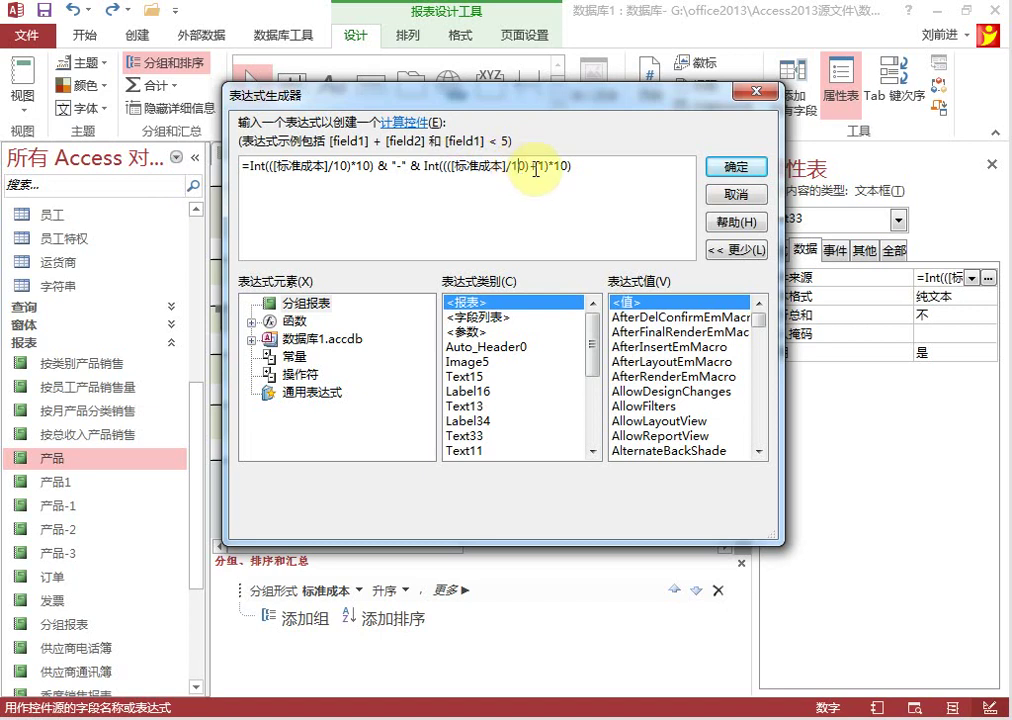
left_click_drag(548, 167, 575, 167)
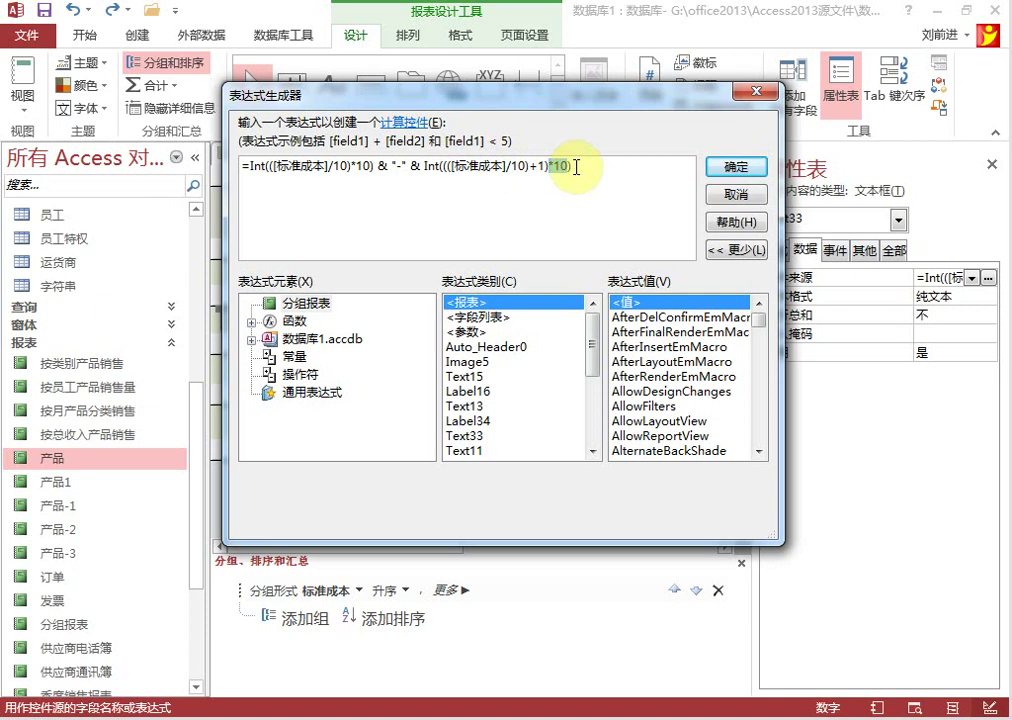
Remove the outer parenthesis pair from the second term so it reads Int(([标准成本]/10)+1)*10.
left_click(451, 167)
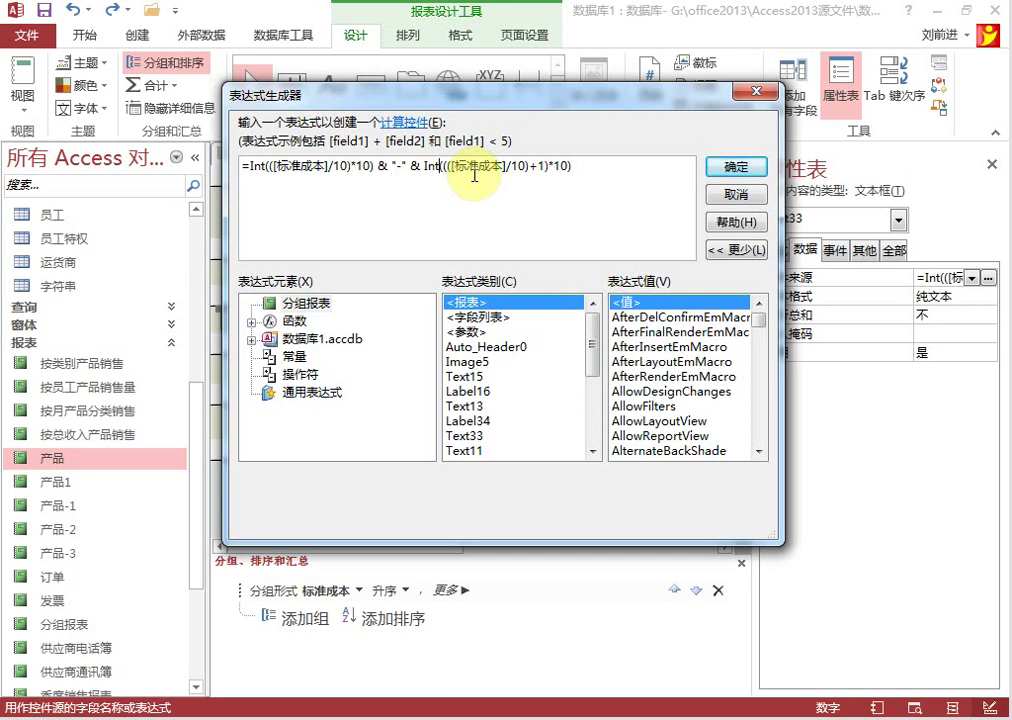
key("BackSpace")
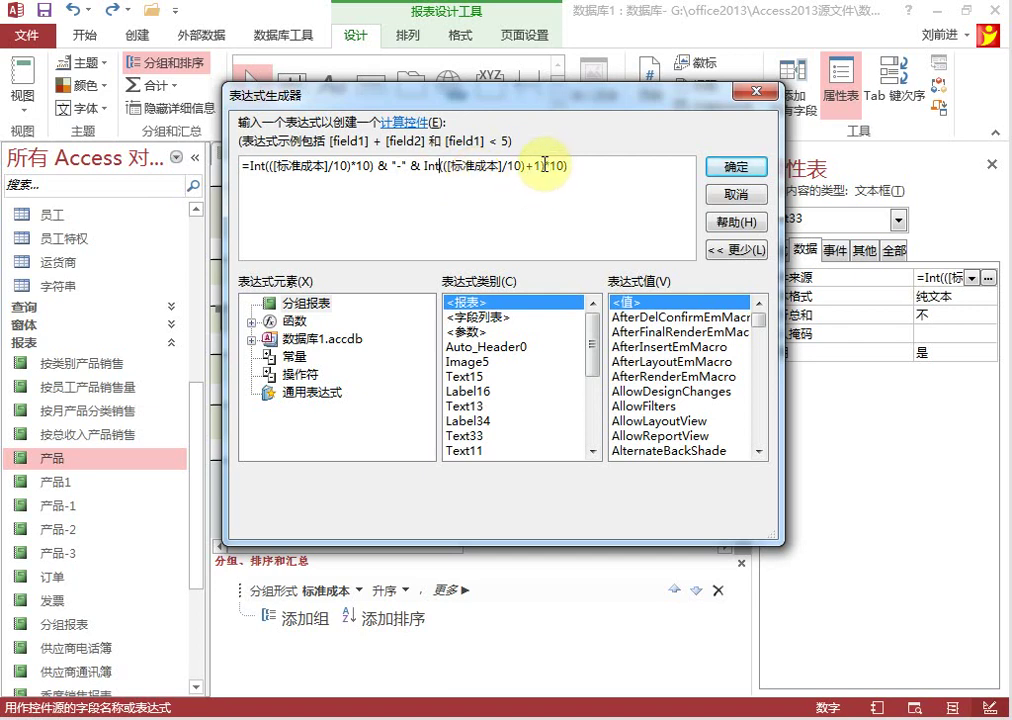
left_click(583, 181)
key("BackSpace")
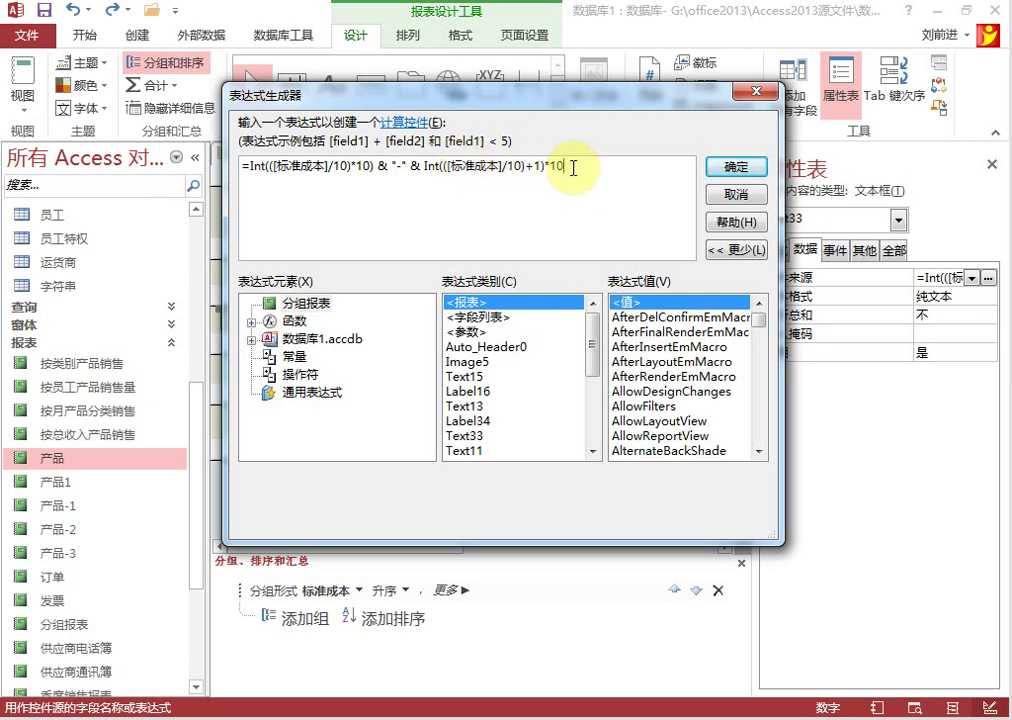
left_click_drag(450, 166, 490, 165)
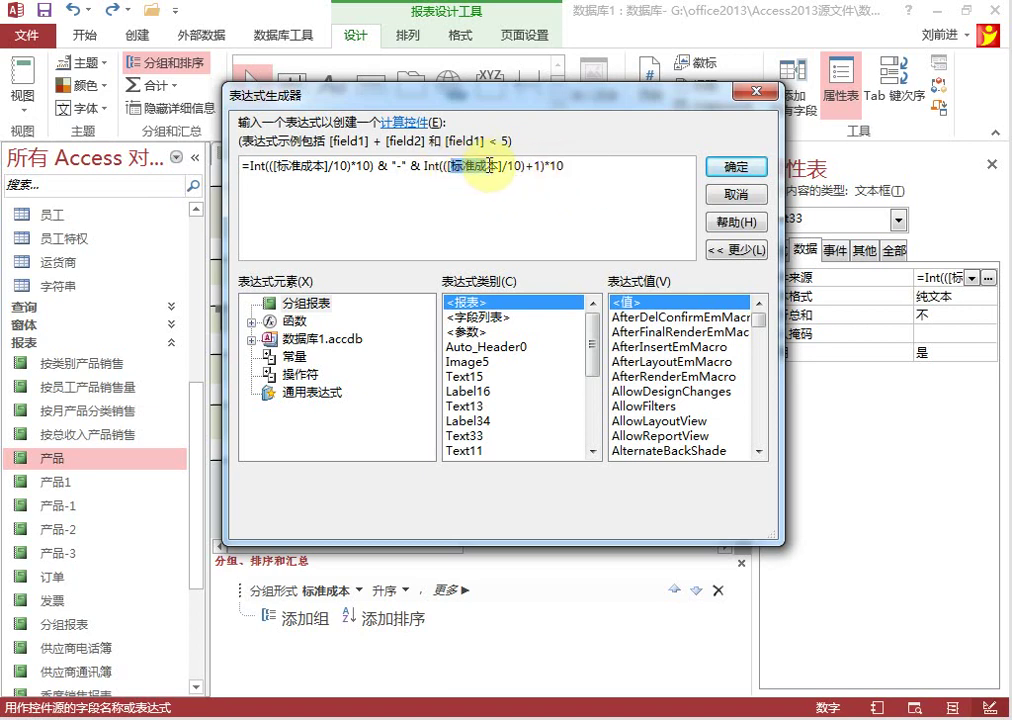
left_click(514, 164)
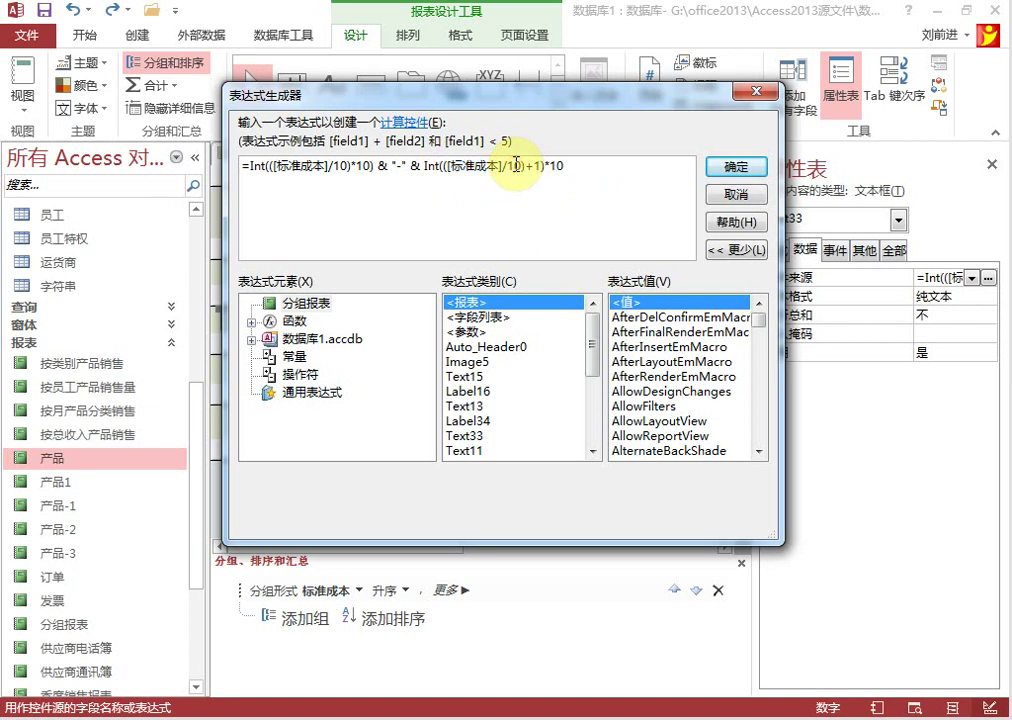
Review the second Int term, accept the expression in the 表达式生成器, and display 分组报表 in report view.
double_click(538, 166)
left_click(543, 166)
left_click_drag(543, 166, 425, 165)
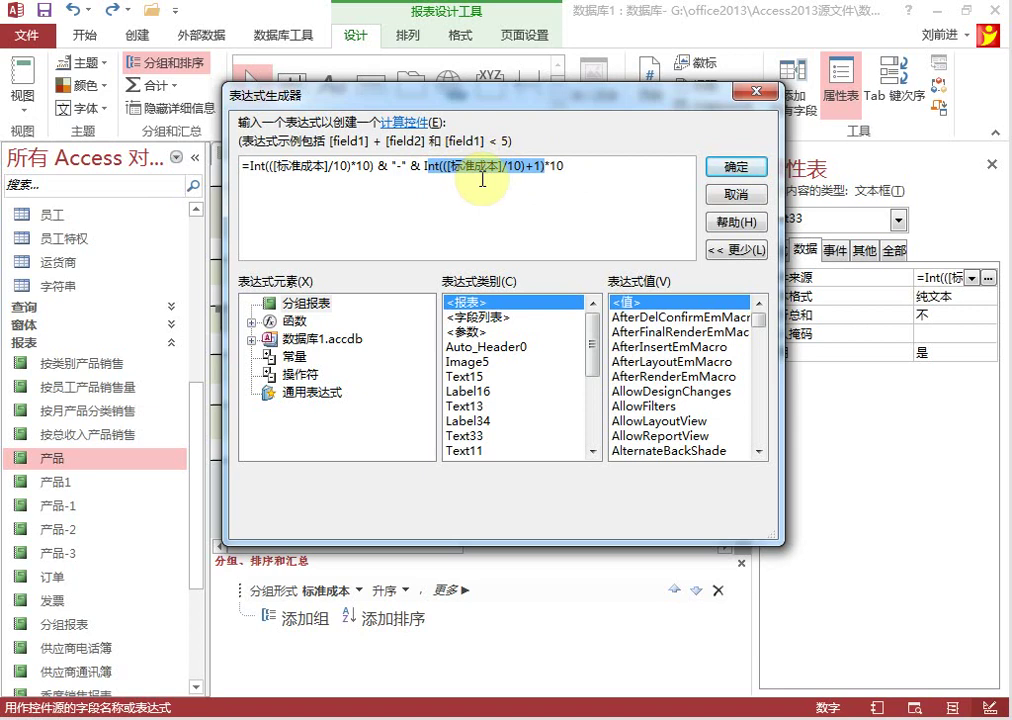
left_click(575, 165)
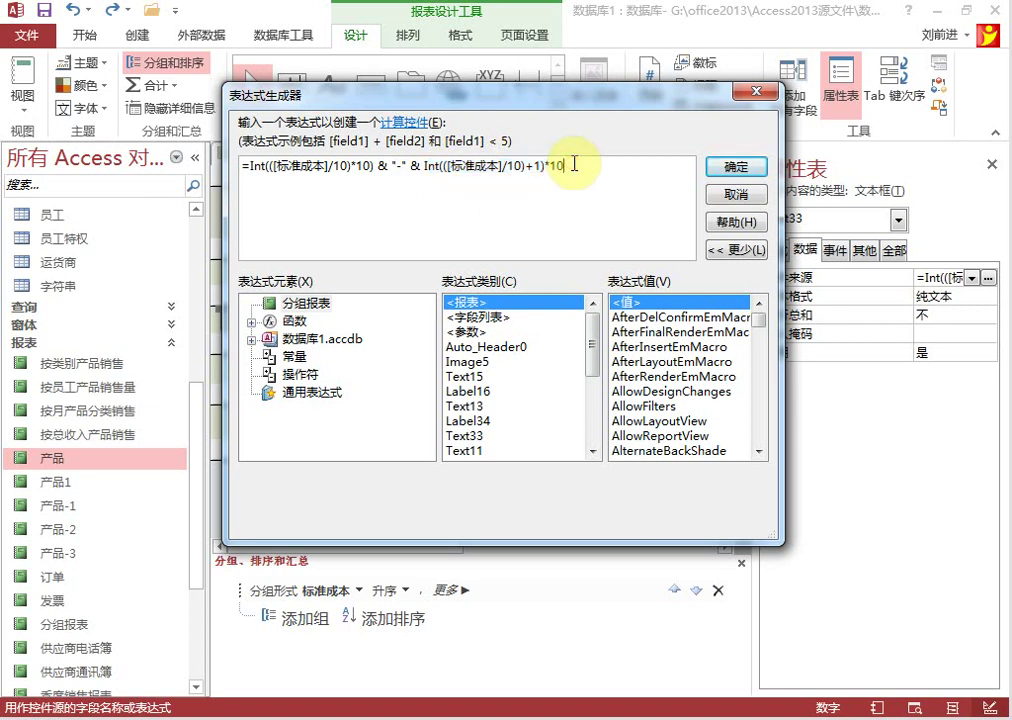
left_click(737, 170)
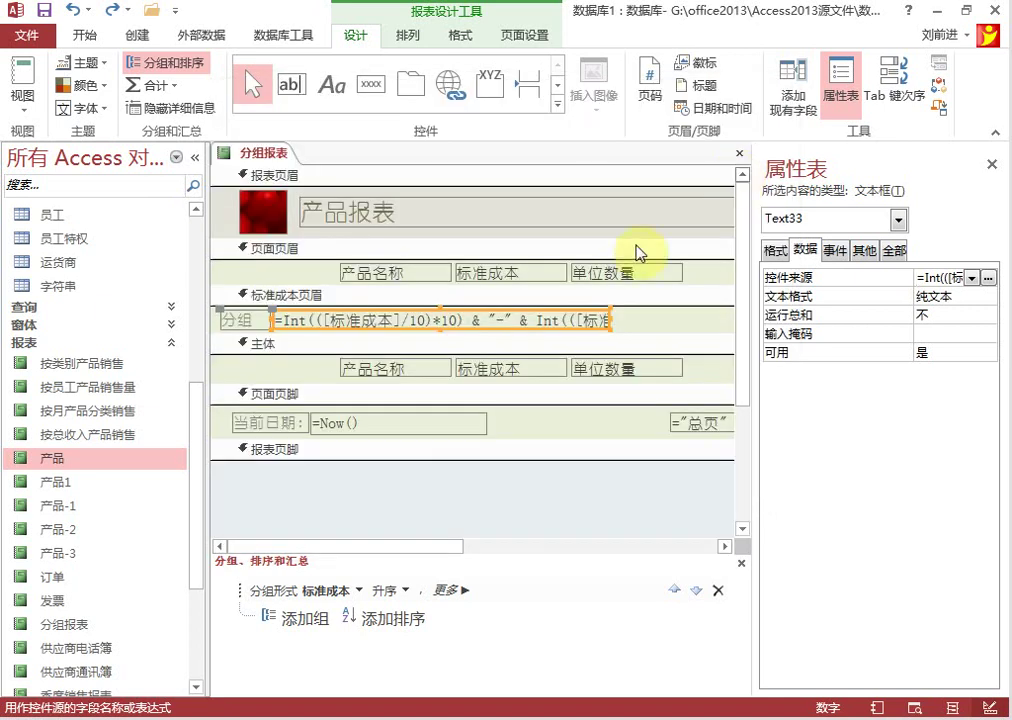
right_click(260, 155)
right_click(262, 158)
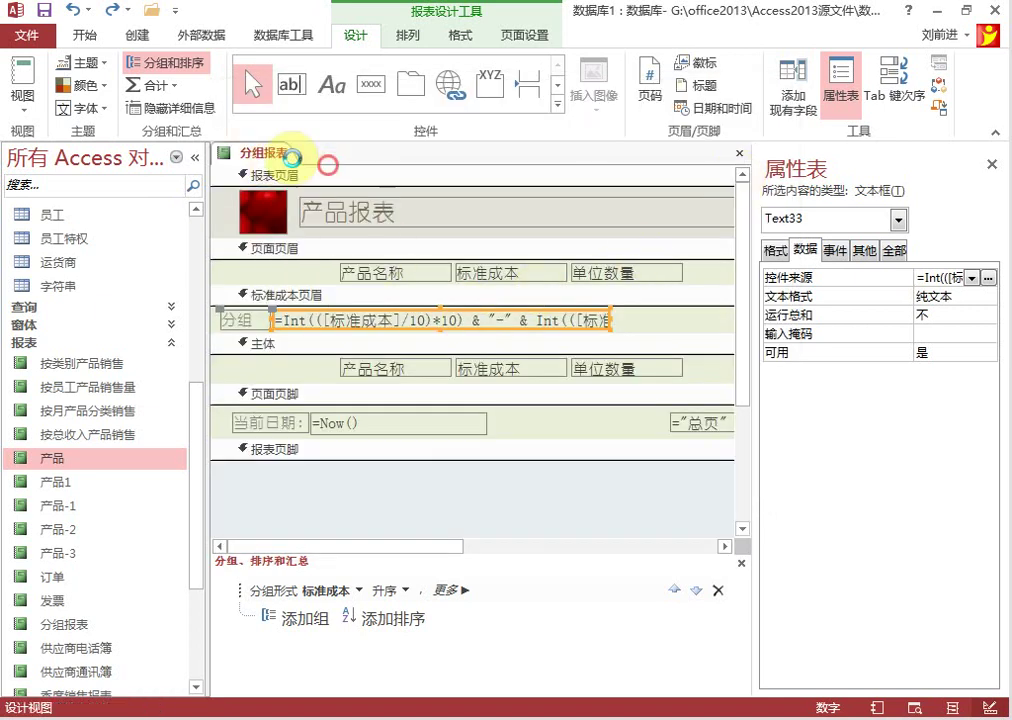
left_click(340, 240)
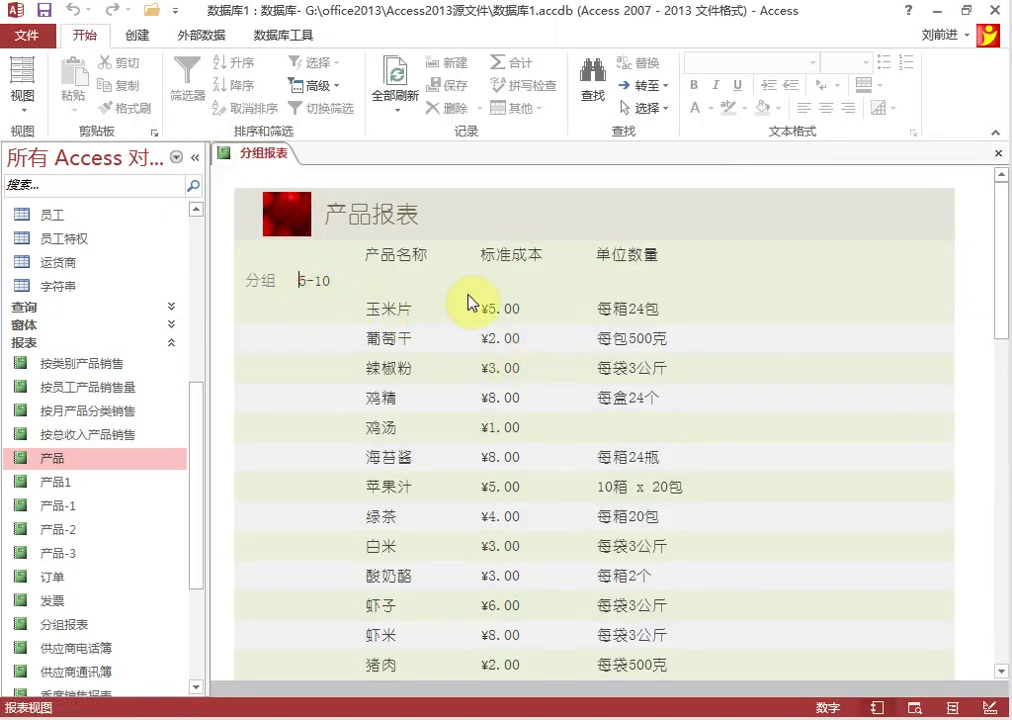
Check the range in every 分组 heading through to the end of the report and back to the first group.
scroll(470, 350, "down", 10)
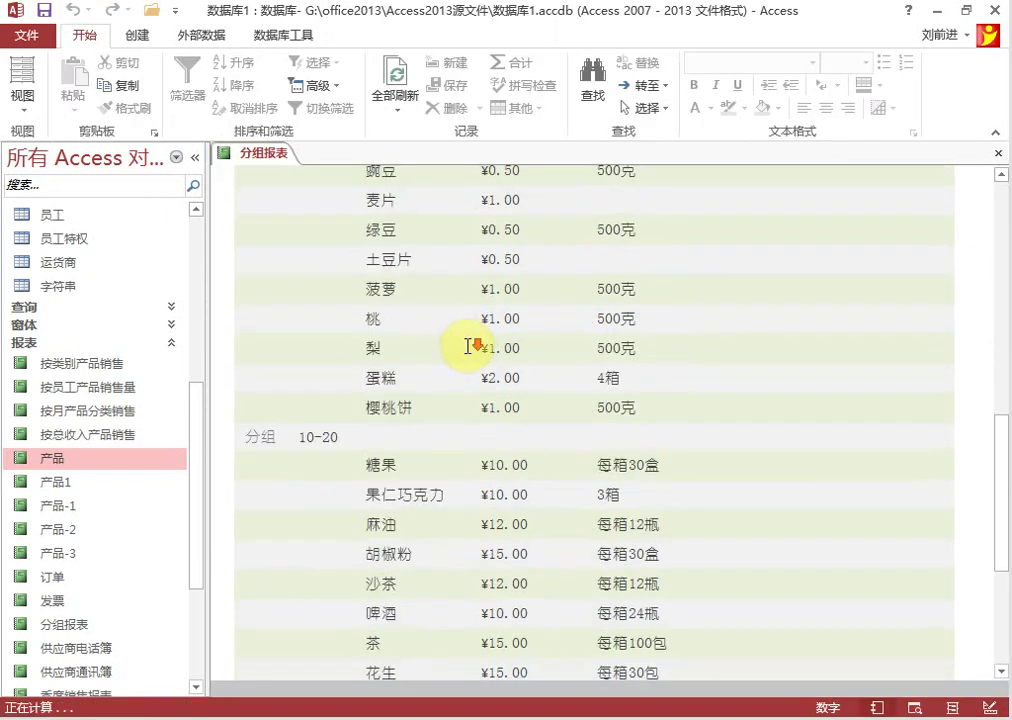
left_click(312, 432)
left_click(418, 438)
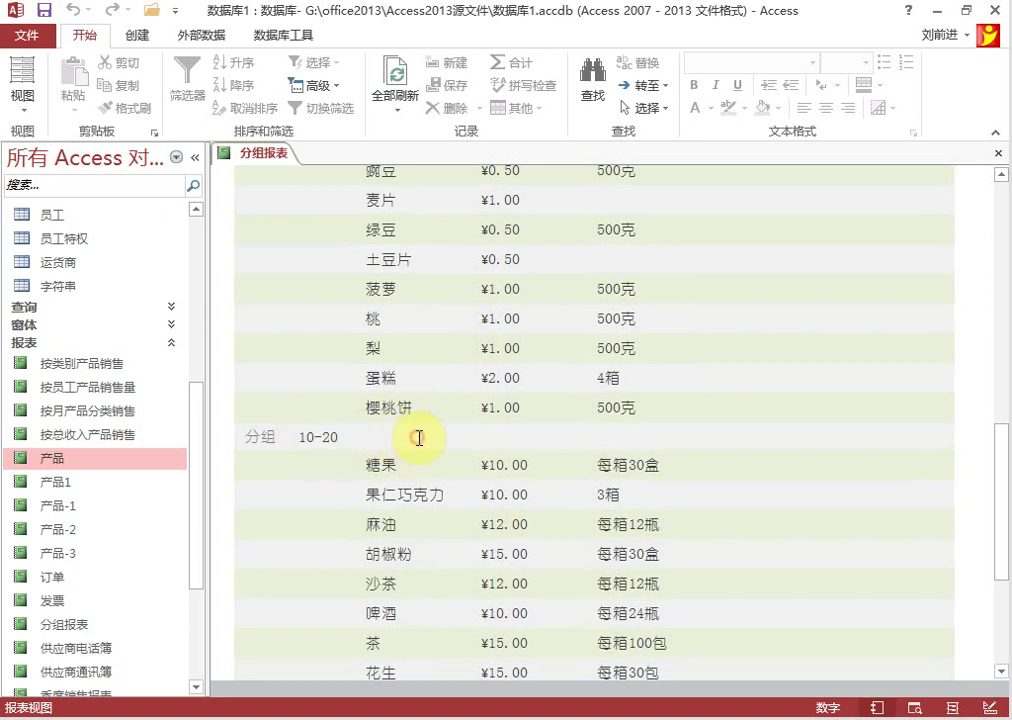
scroll(422, 440, "down", 1)
scroll(424, 441, "down", 2)
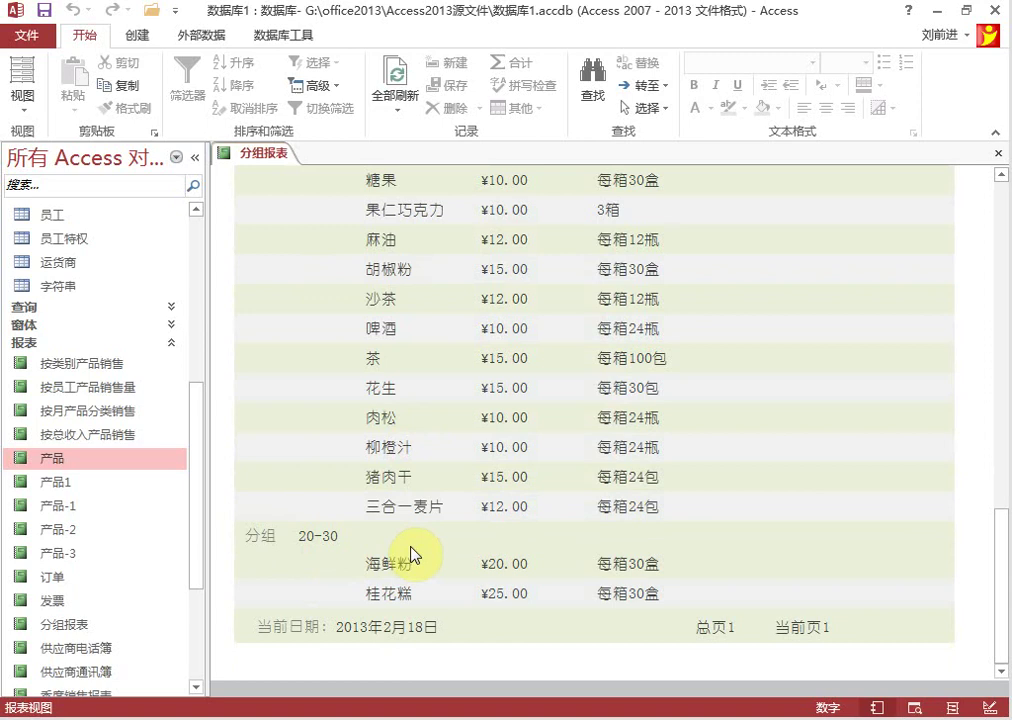
scroll(412, 552, "up", 7)
scroll(412, 546, "up", 6)
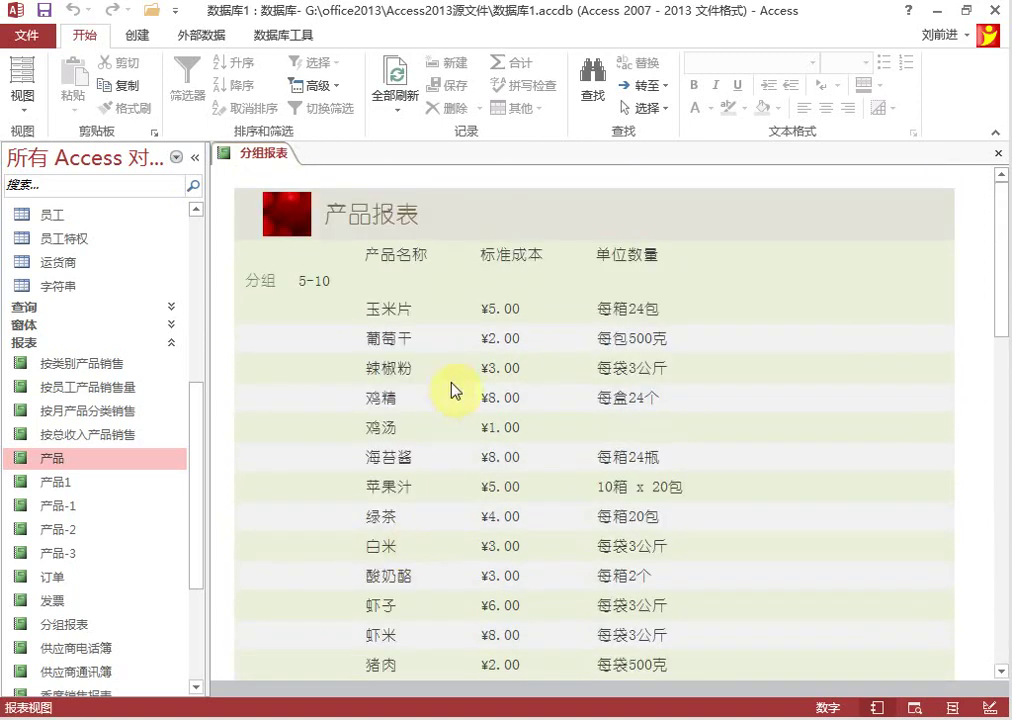
Examine the order of the 标准成本 values among the first group's products.
left_click_drag(484, 310, 524, 312)
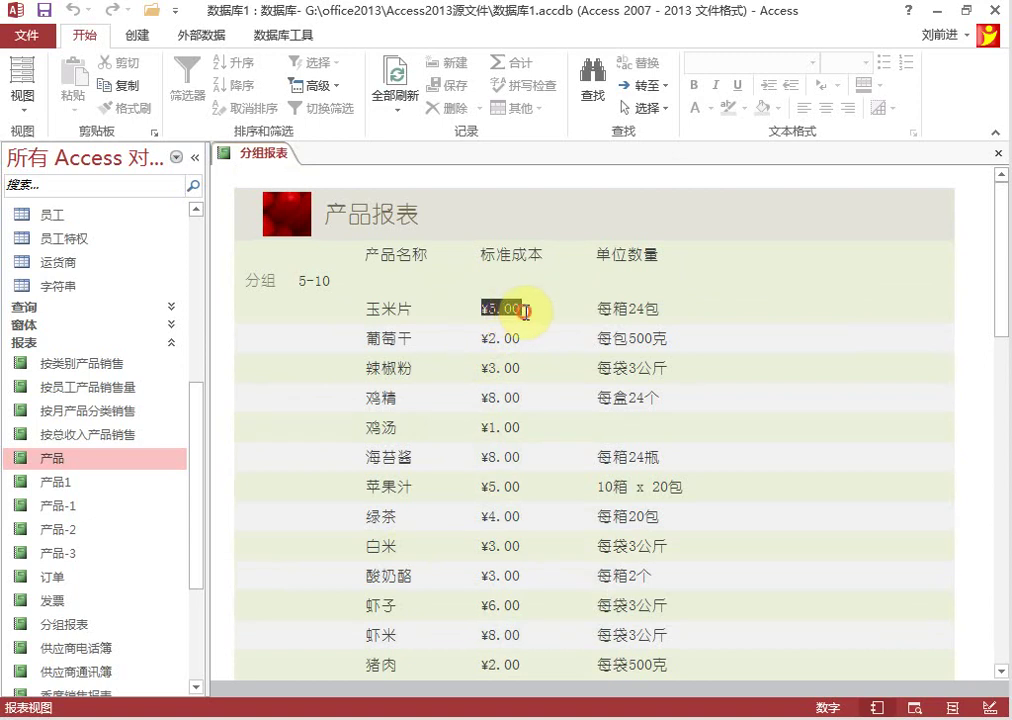
left_click(489, 338)
left_click(497, 369)
left_click(489, 427)
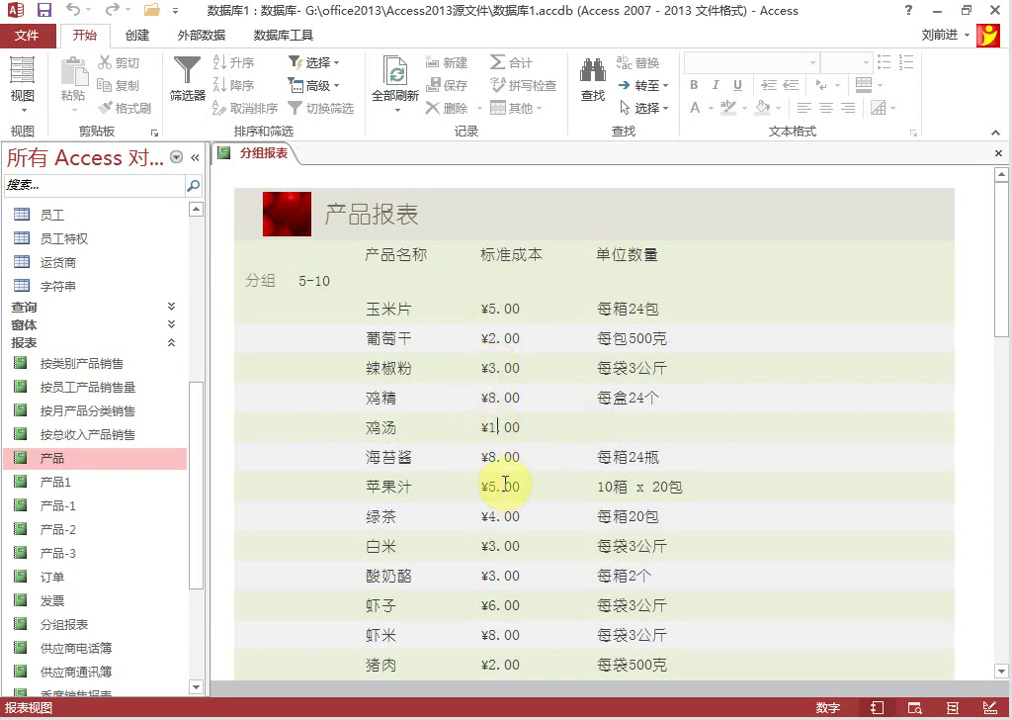
In design view, add an ascending sort by 标准成本 beneath the existing 标准成本 group and save the report.
right_click(253, 153)
left_click(330, 290)
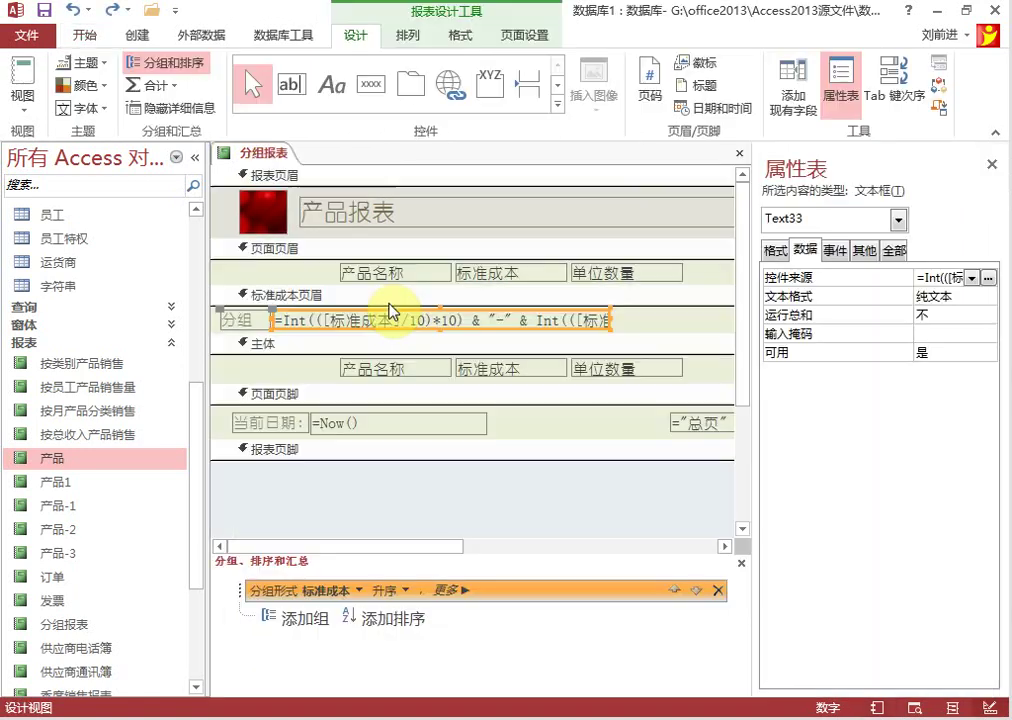
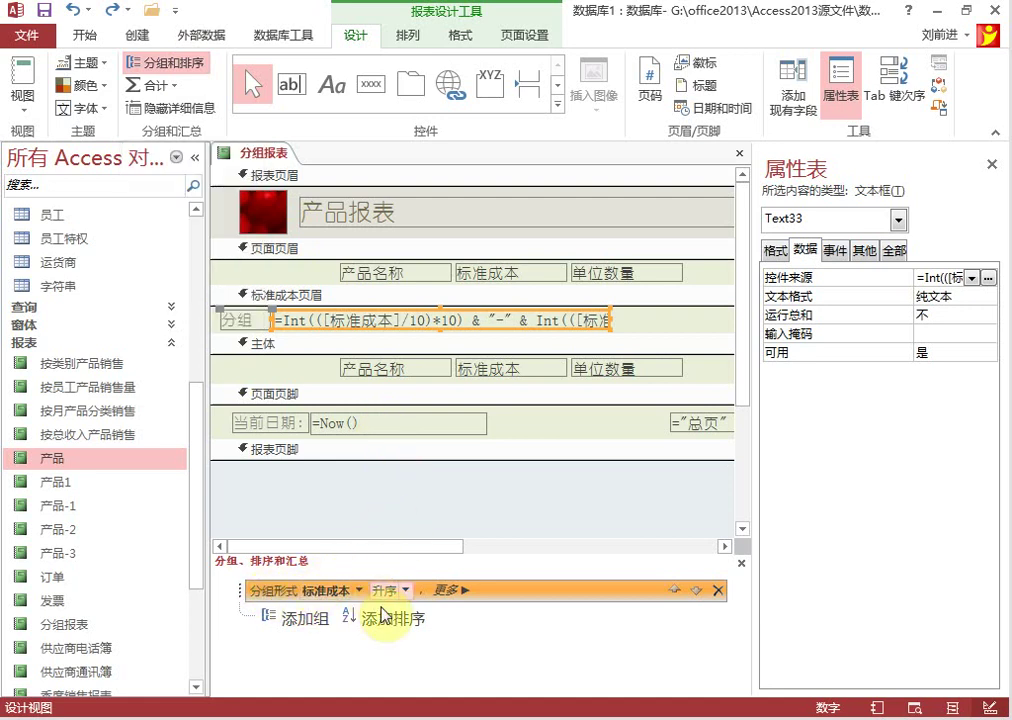
left_click(380, 622)
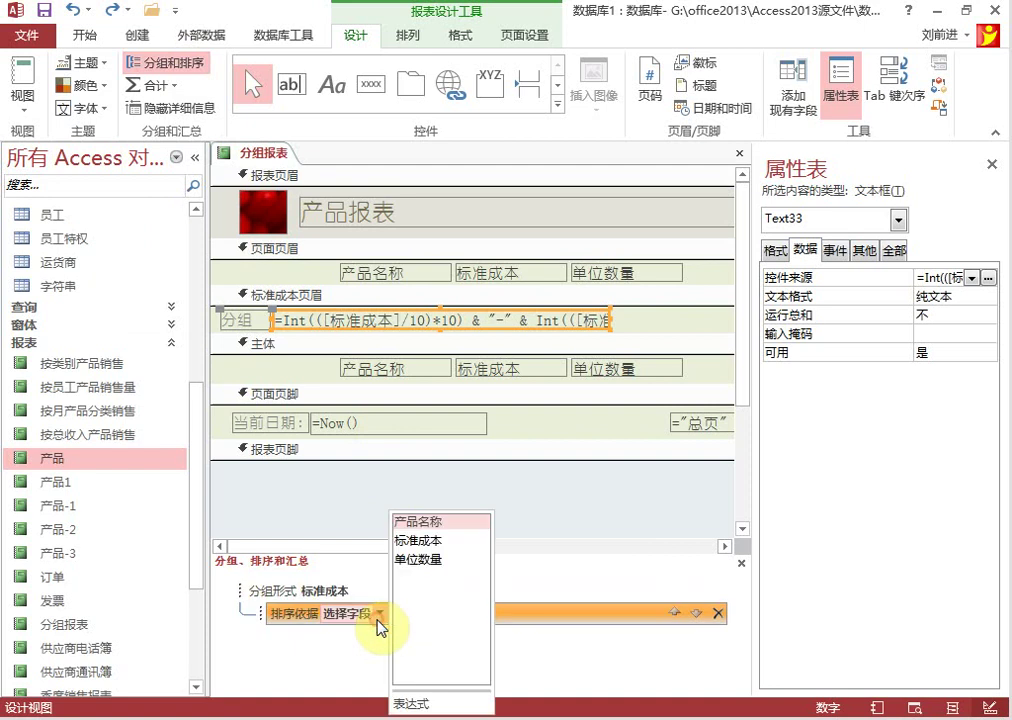
left_click(418, 543)
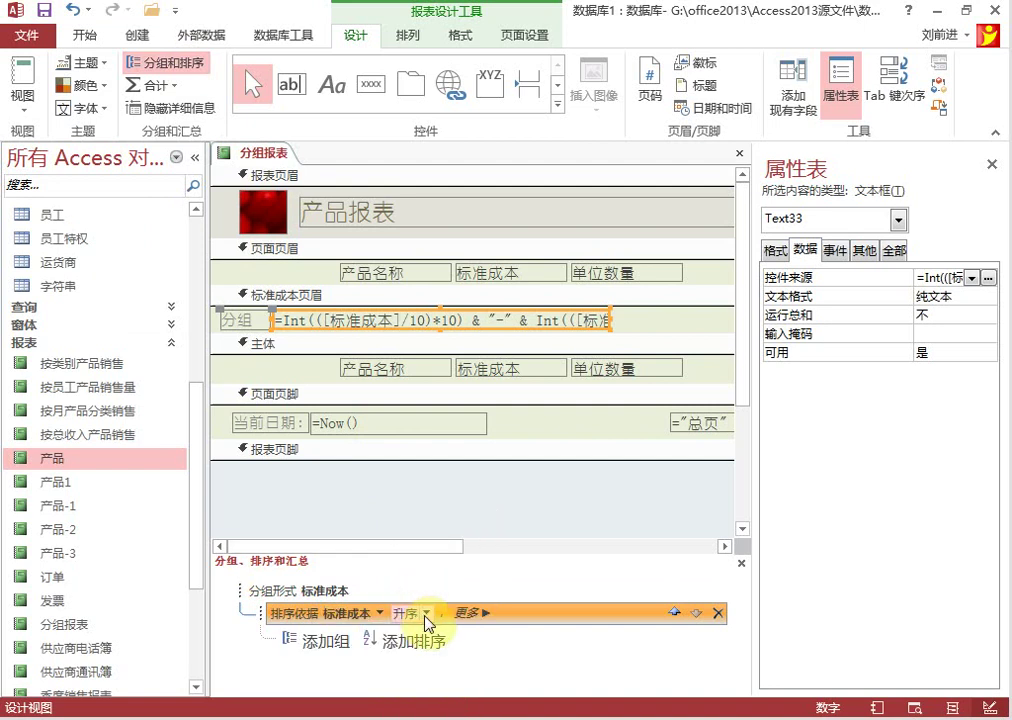
right_click(266, 153)
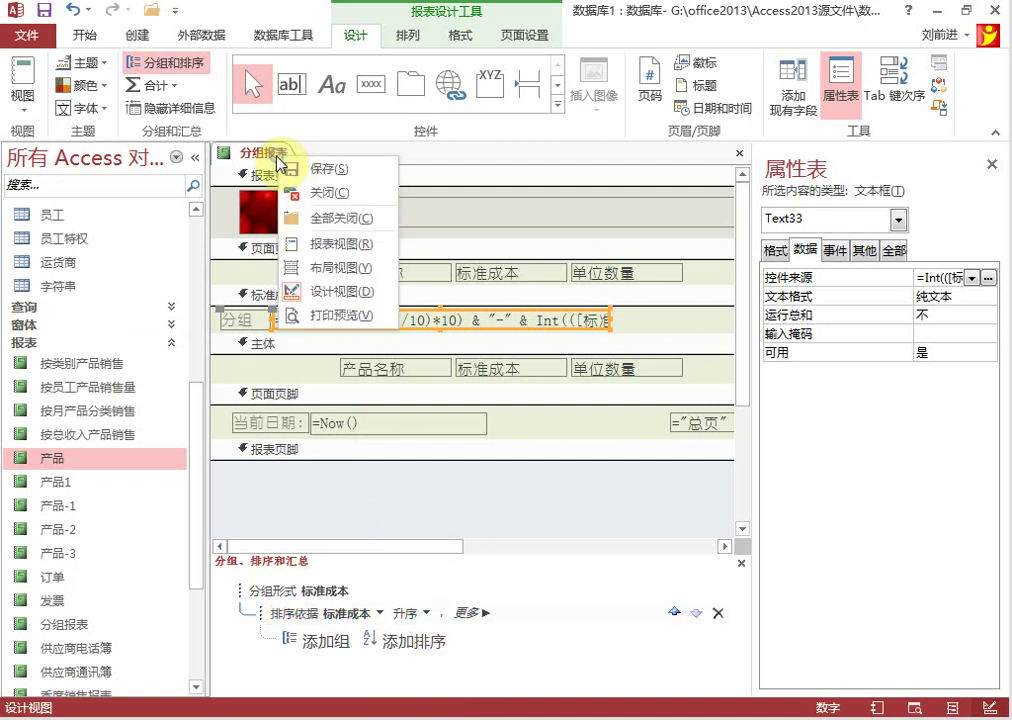
left_click(353, 172)
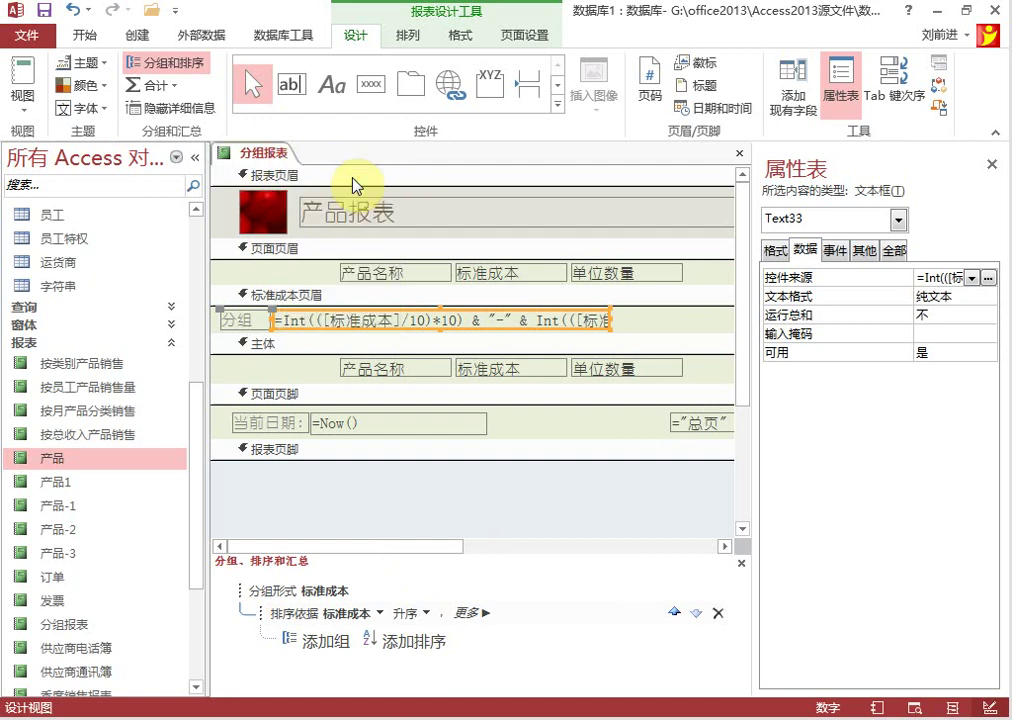
Display the report in report view and check the group ranges and the sort order of the products.
right_click(265, 151)
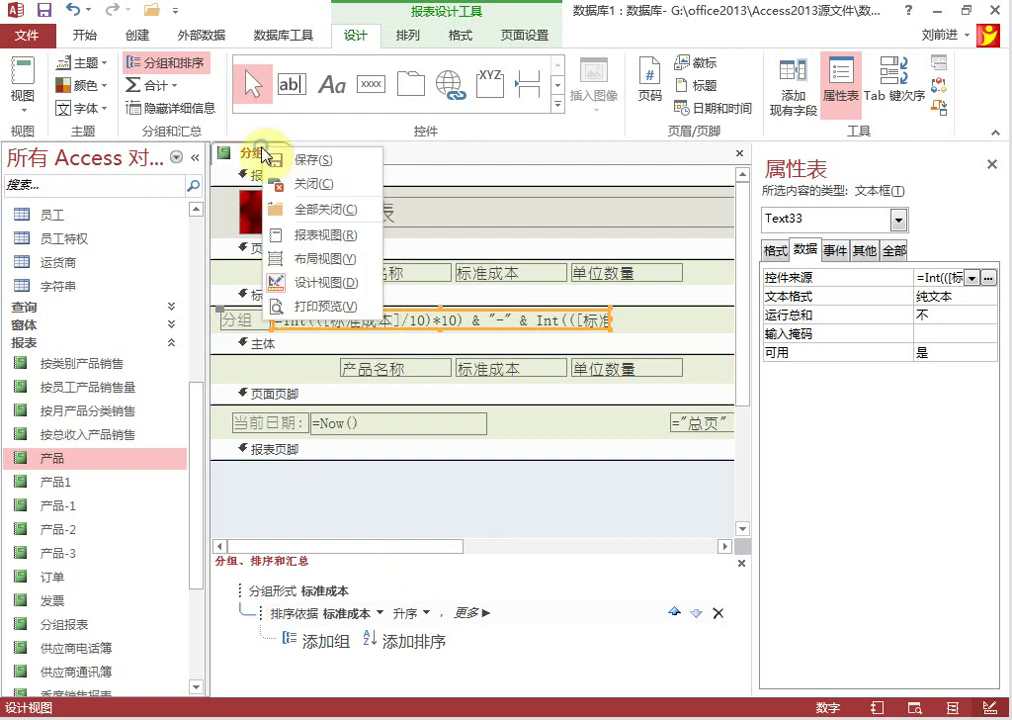
left_click(307, 238)
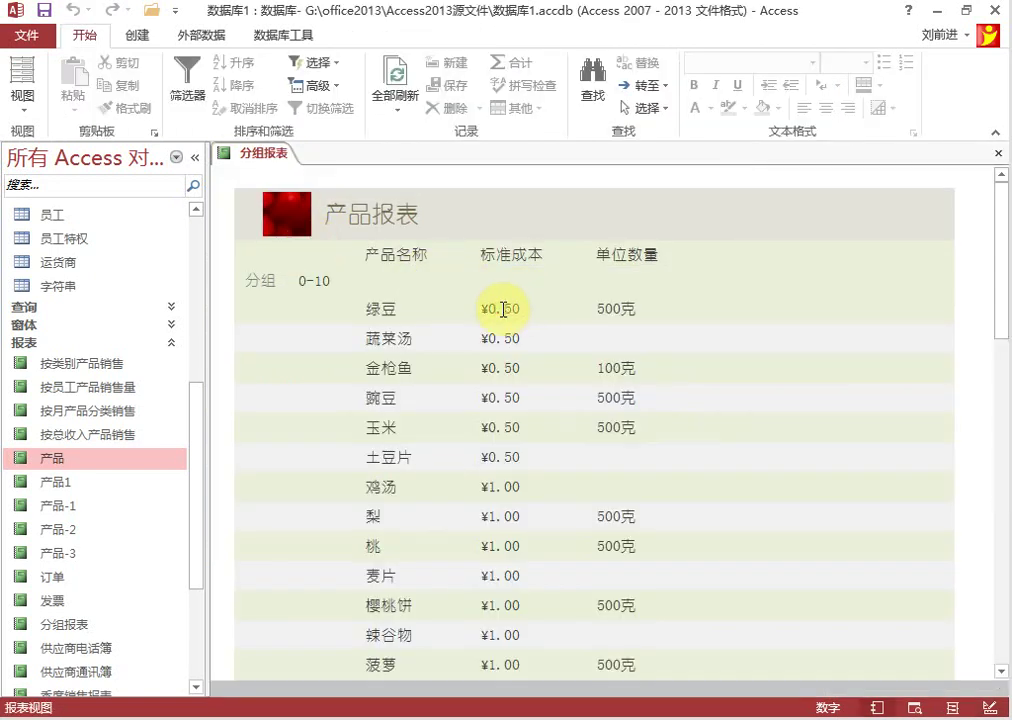
scroll(503, 310, "down", 5)
scroll(507, 313, "down", 8)
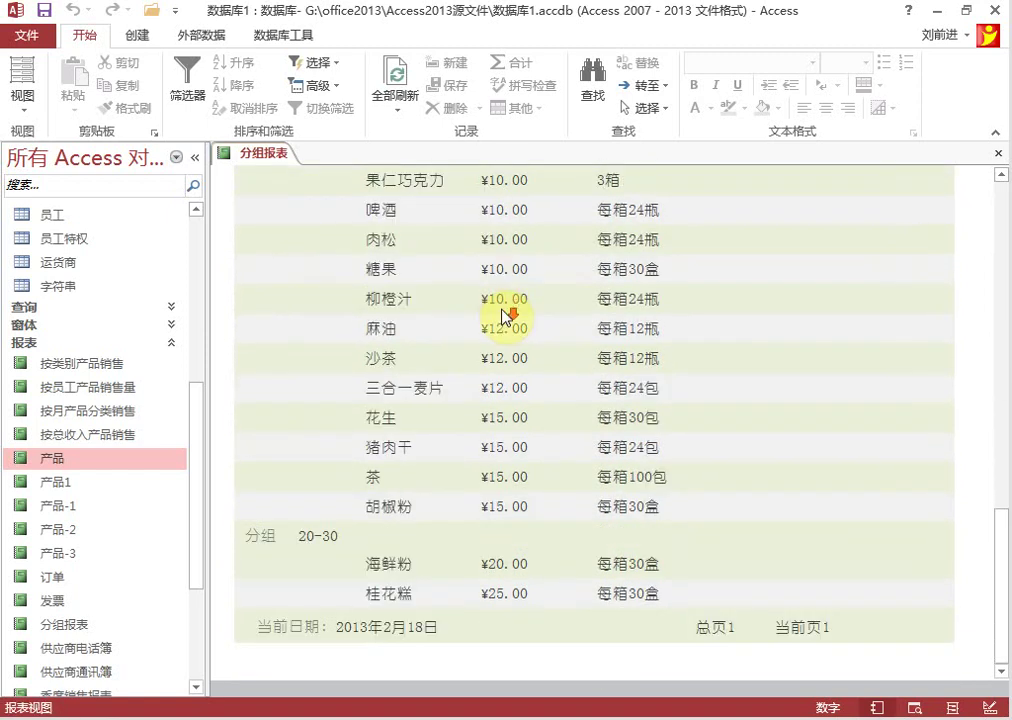
scroll(503, 316, "up", 10)
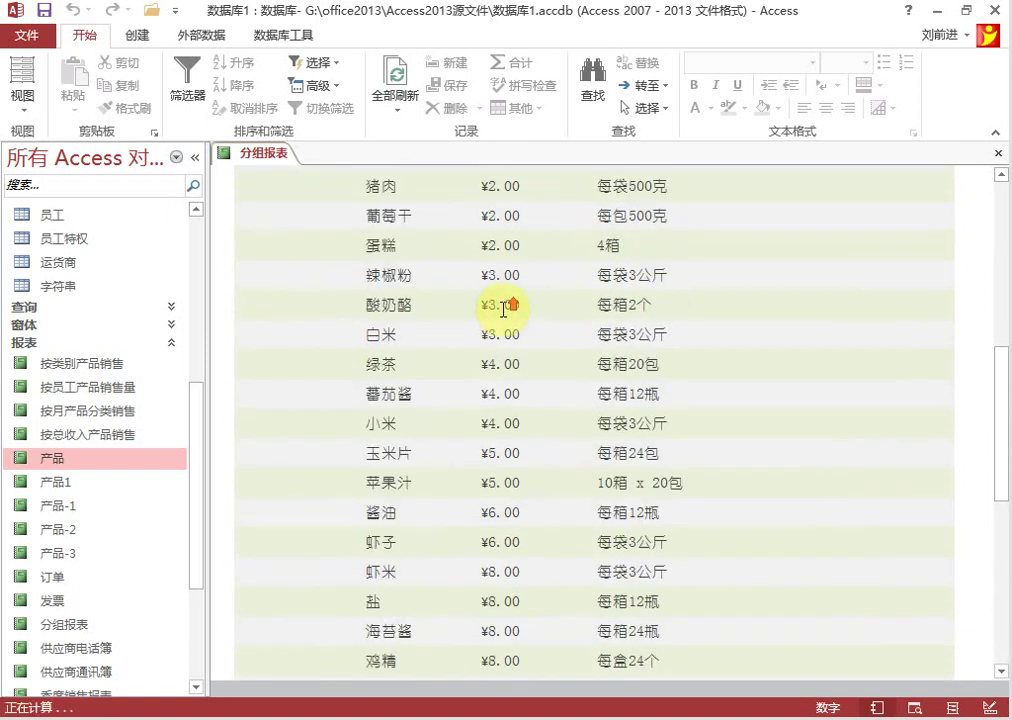
scroll(507, 313, "up", 4)
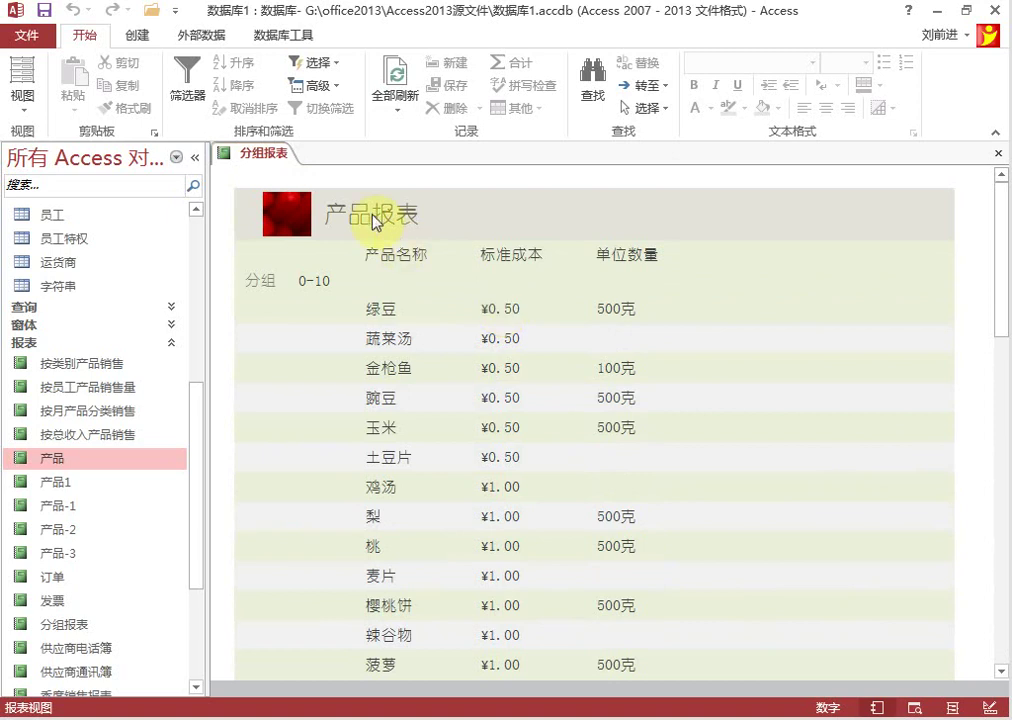
Return the report to design view and expand the full grouping options of the 标准成本 group.
right_click(279, 163)
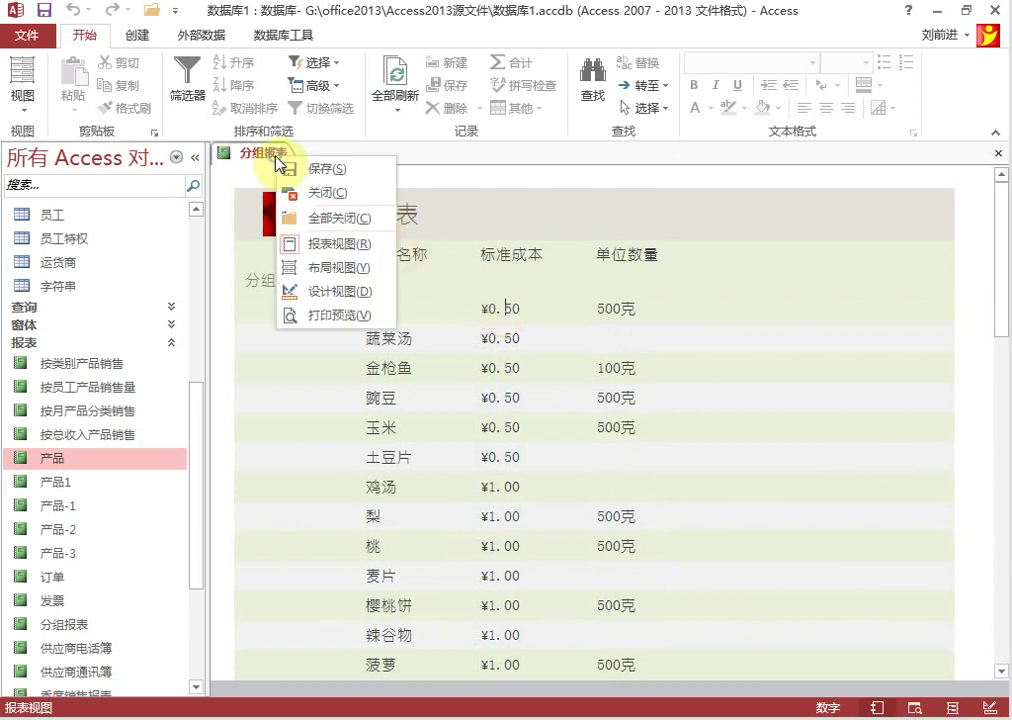
left_click(354, 289)
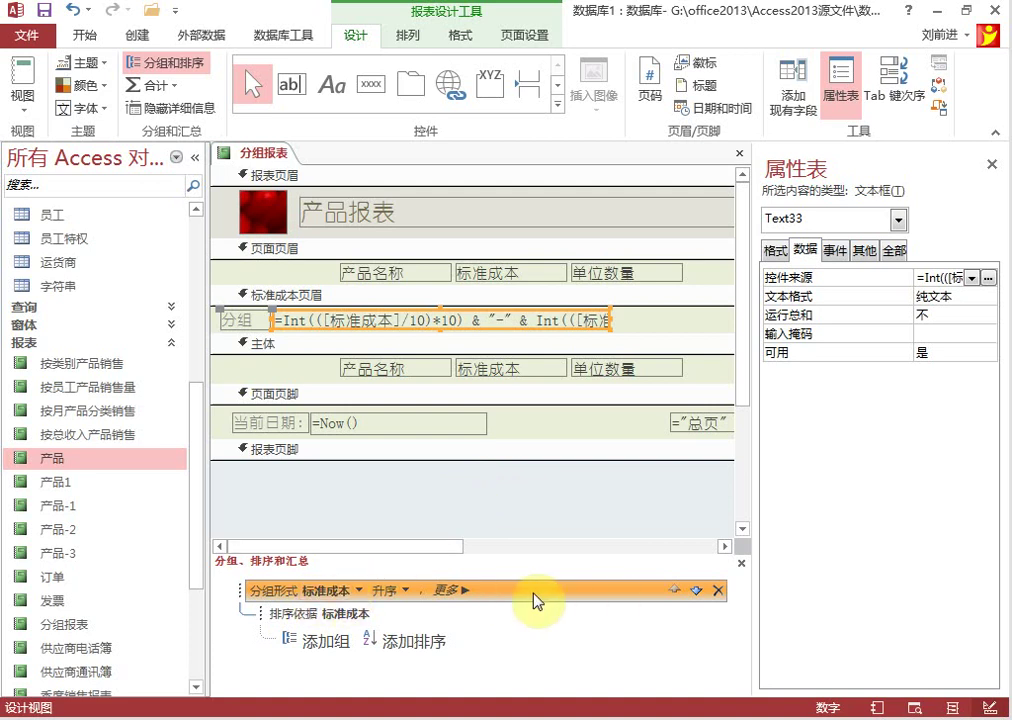
left_click(455, 590)
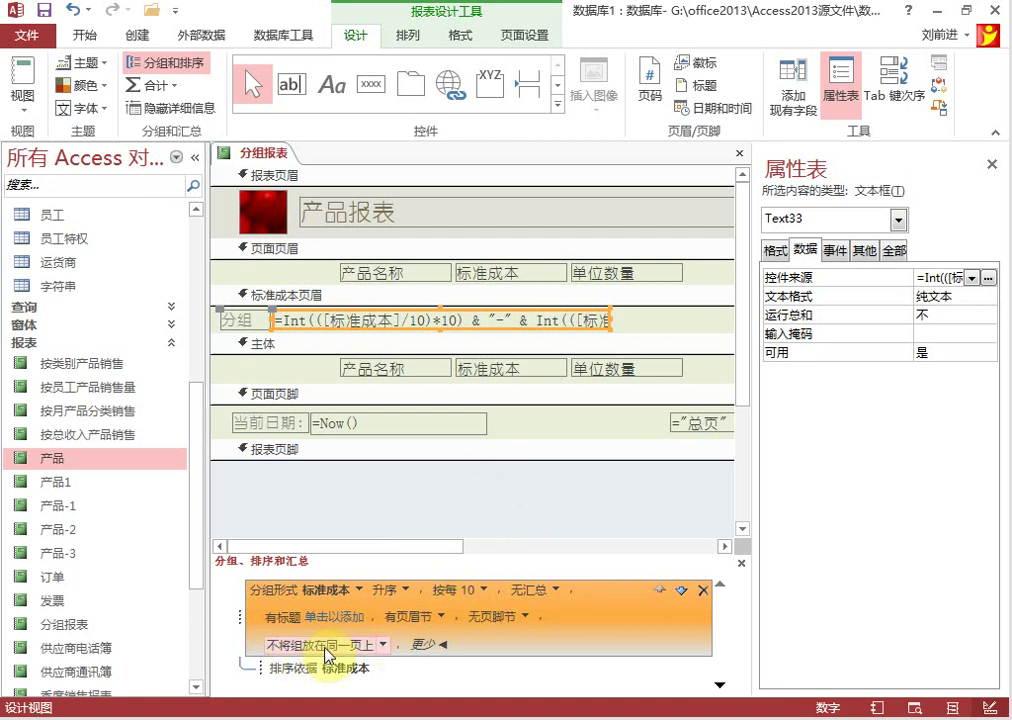
Review the 标准成本 group's choices for keeping groups on one page and for its header section.
left_click(385, 646)
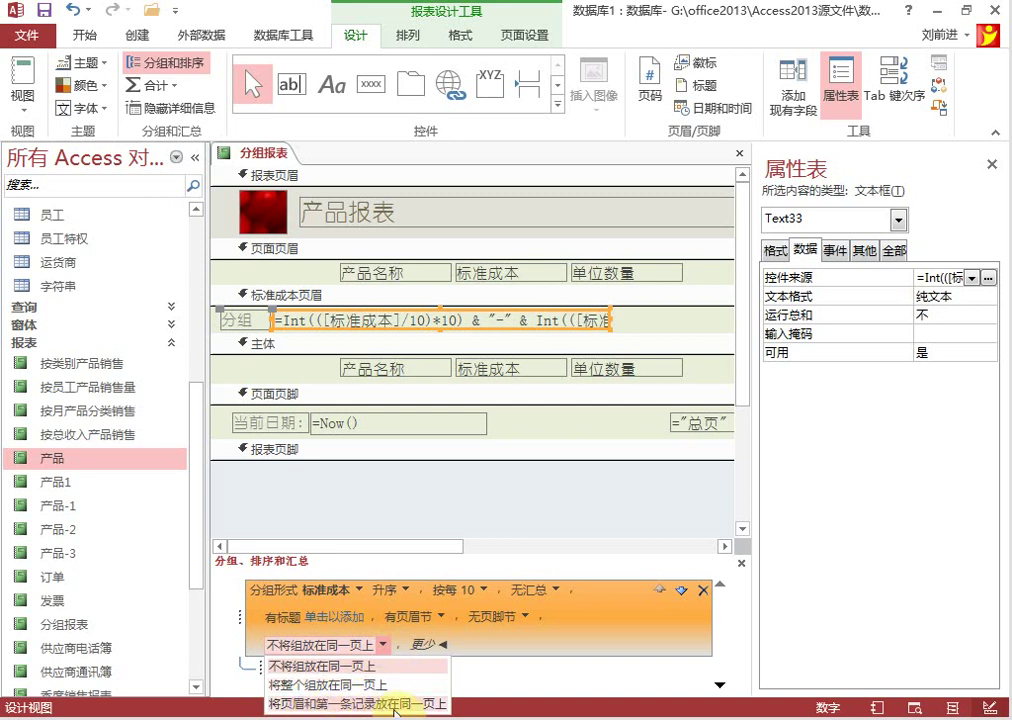
left_click(494, 647)
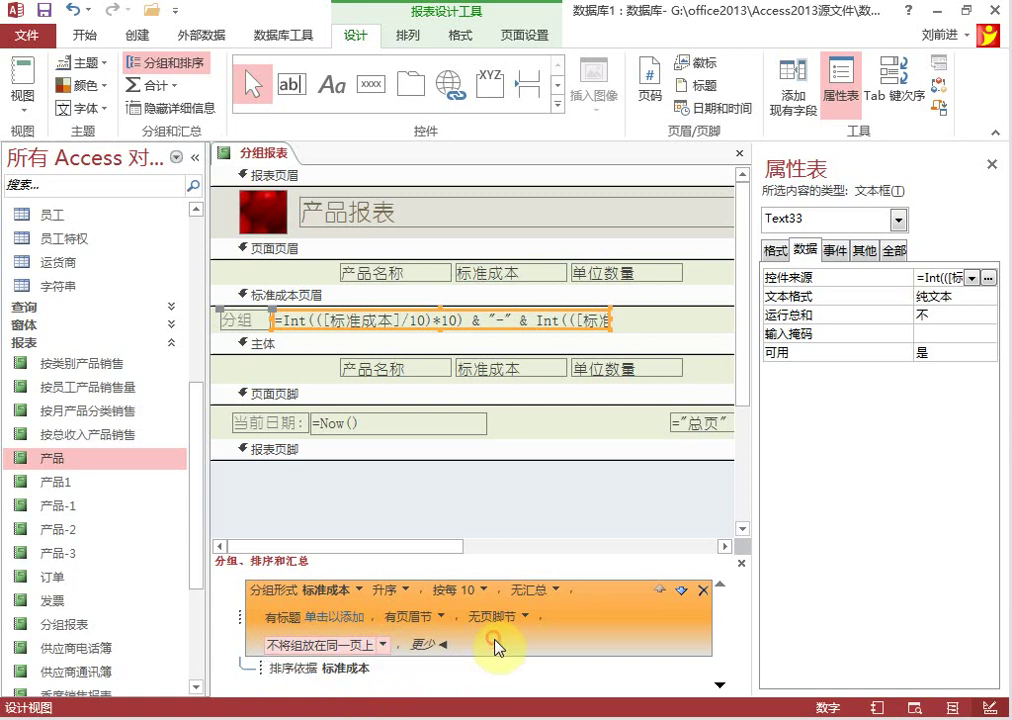
left_click(443, 617)
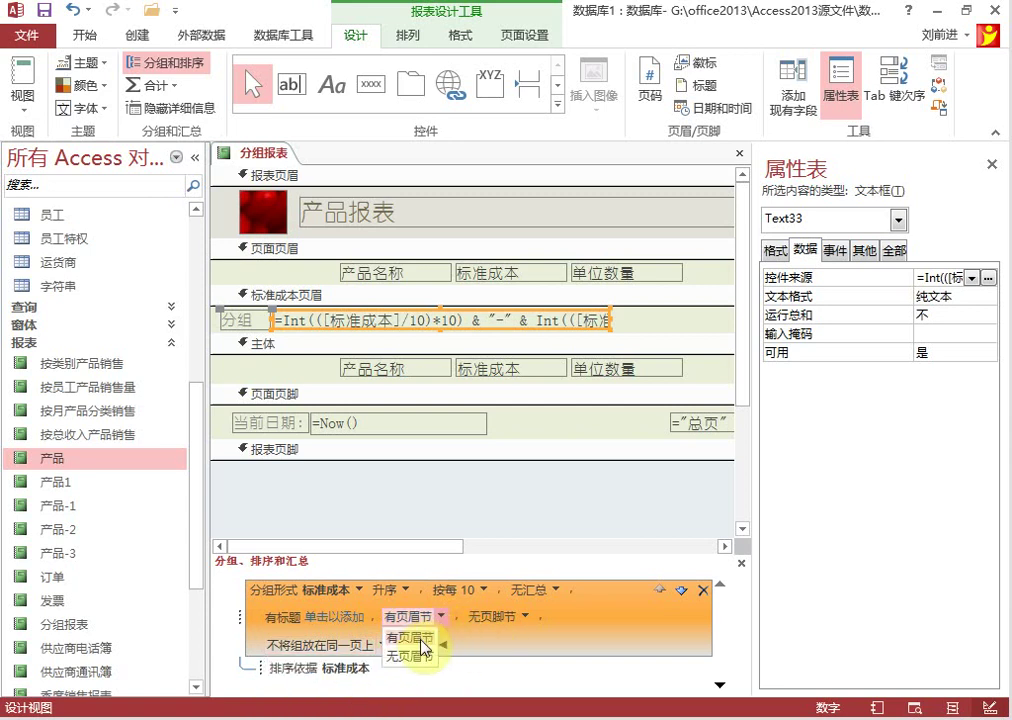
left_click(501, 643)
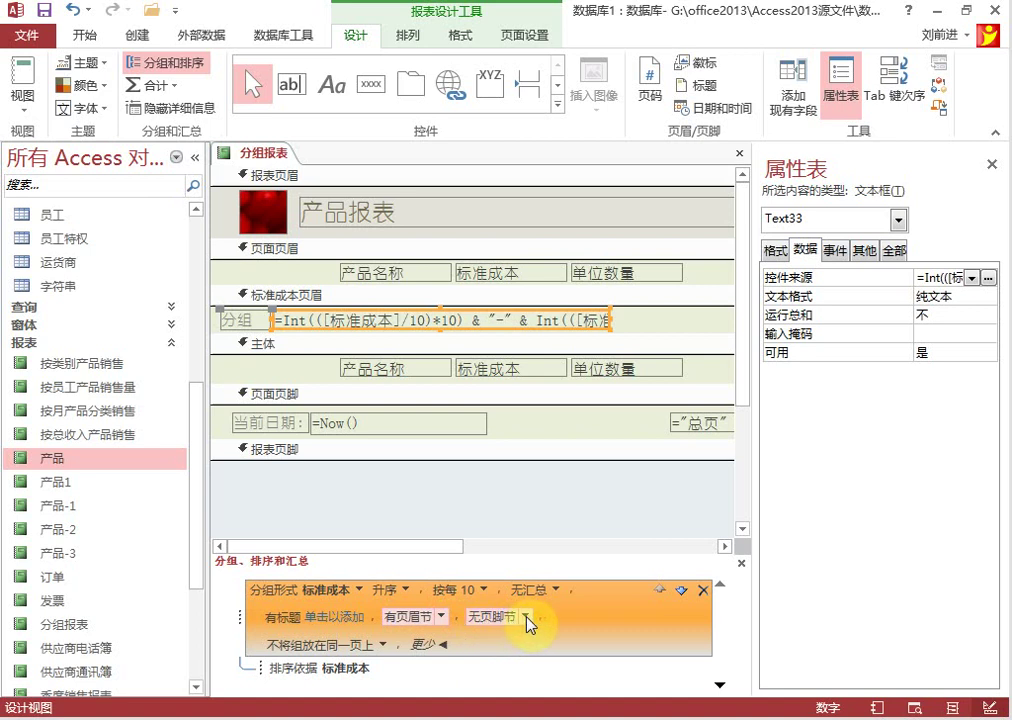
Set the 标准成本 group to 有页脚节 and shrink its 标准成本页脚 section to a narrow strip.
left_click(526, 621)
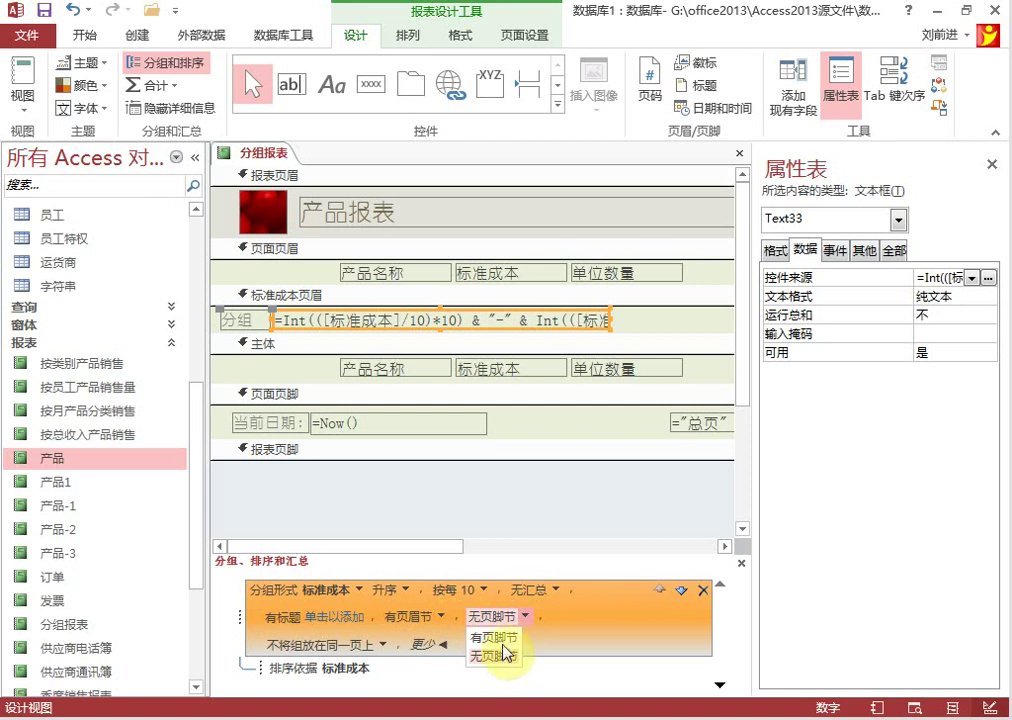
left_click(496, 637)
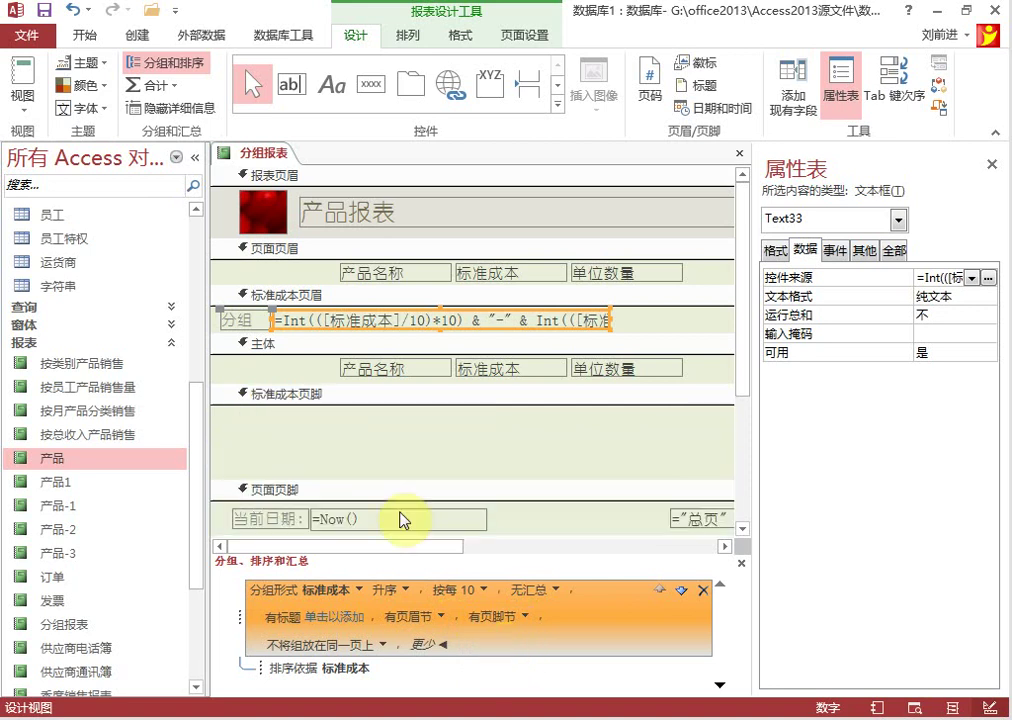
left_click(261, 398)
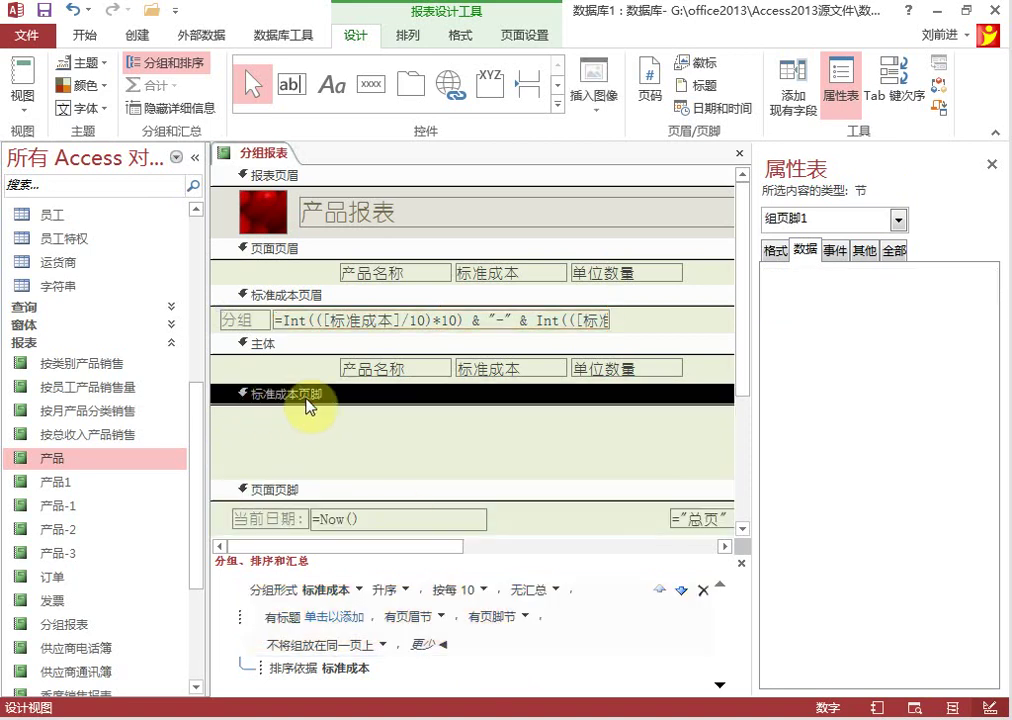
left_click(258, 295)
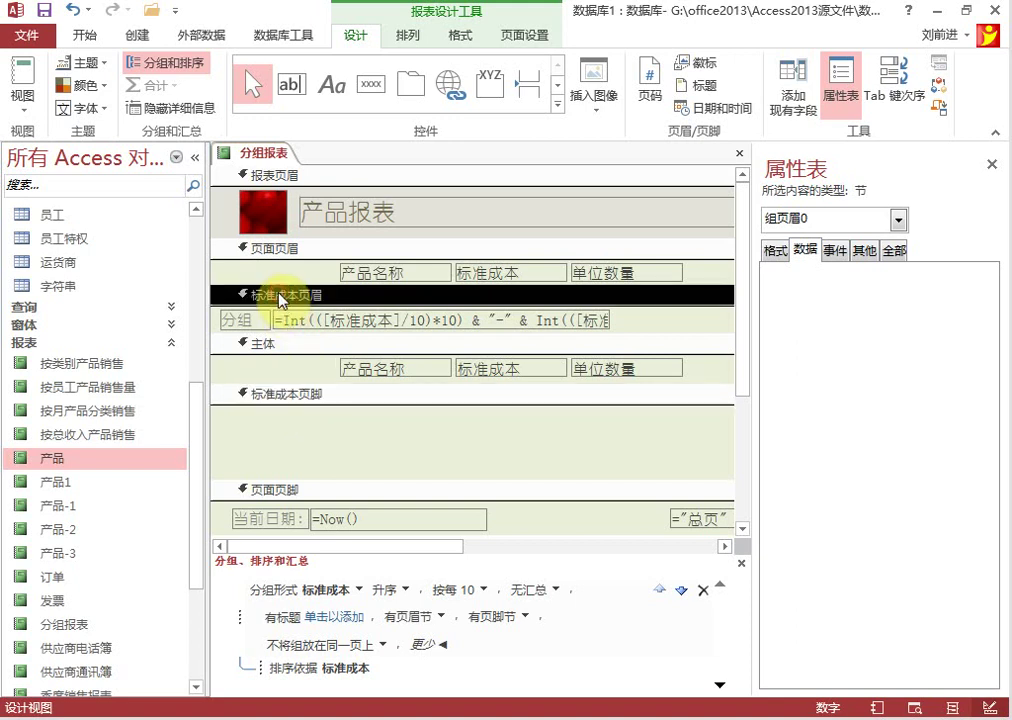
left_click(308, 397)
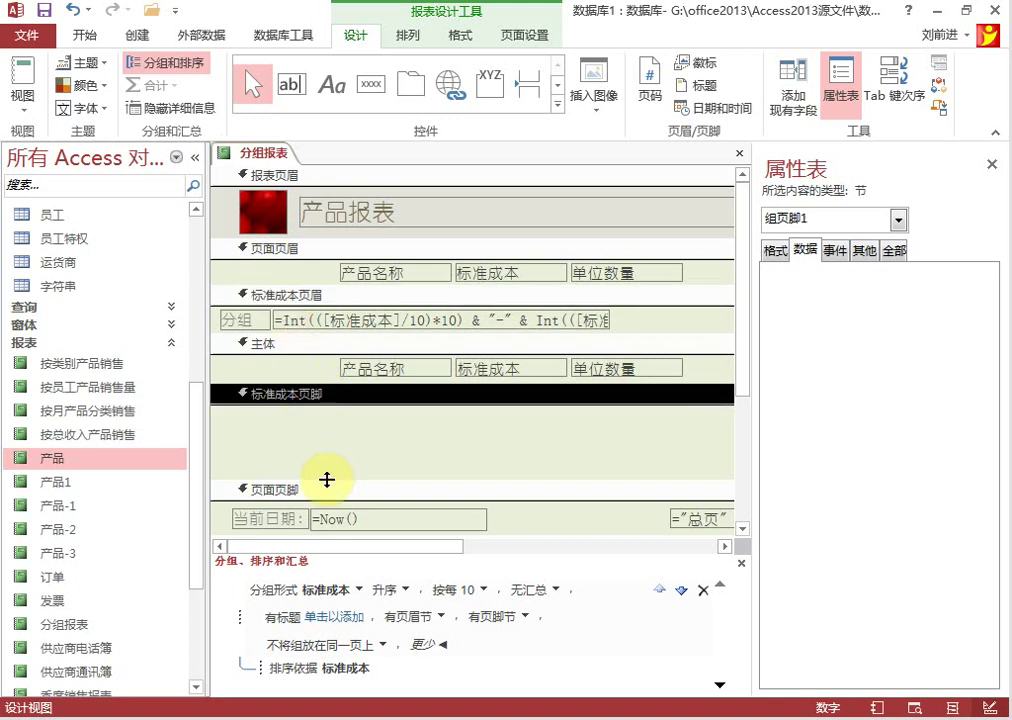
left_click_drag(327, 480, 316, 422)
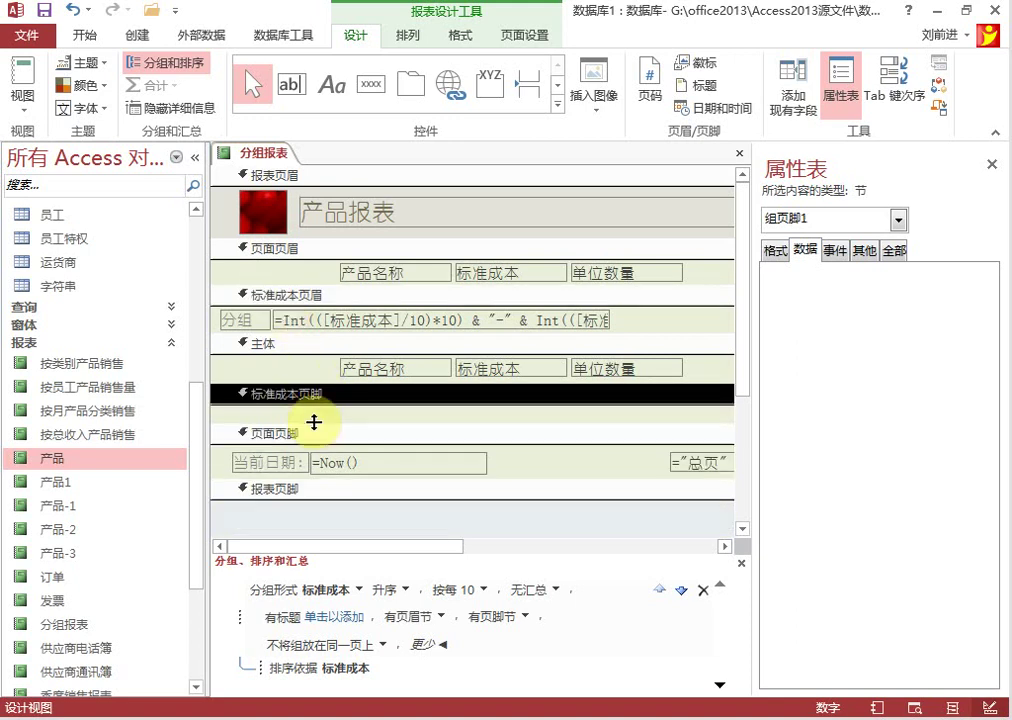
Set the 标准成本 group to 无页脚节 and save the report.
left_click(521, 619)
left_click(505, 657)
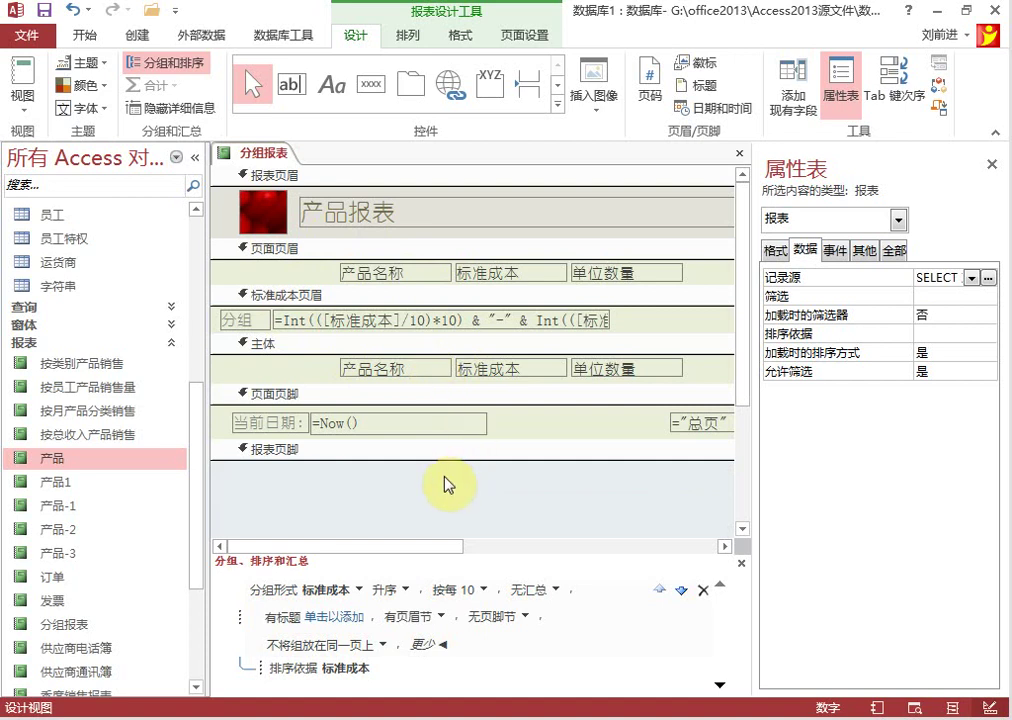
right_click(265, 154)
left_click(300, 163)
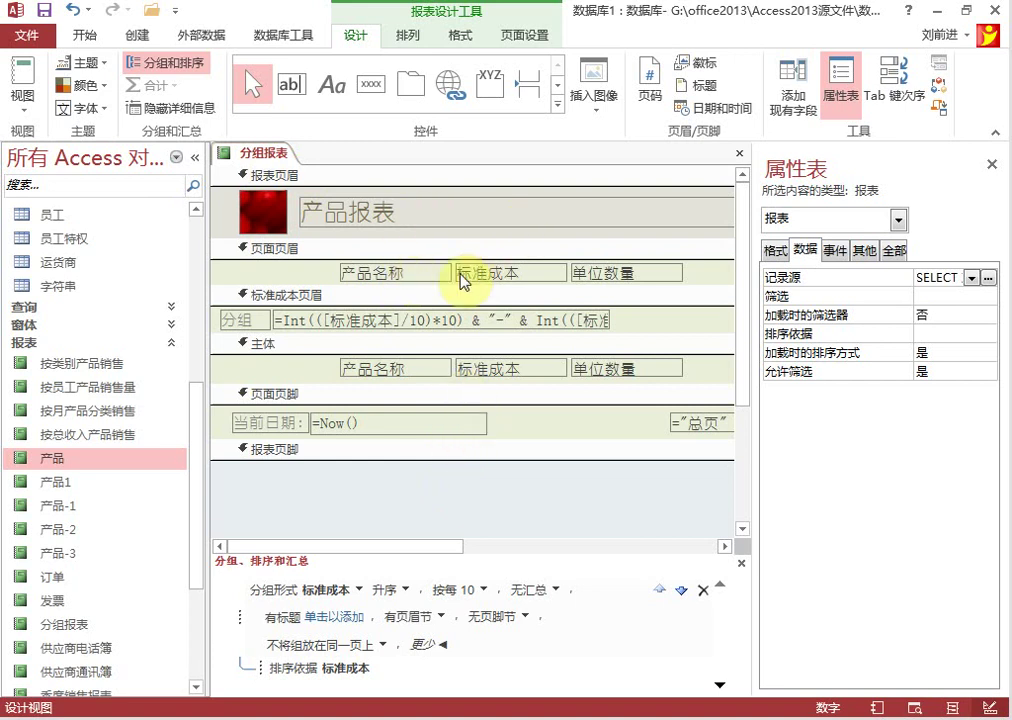
Set the page orientation to 横向 and review the column, page and print options of the page setup.
left_click(519, 40)
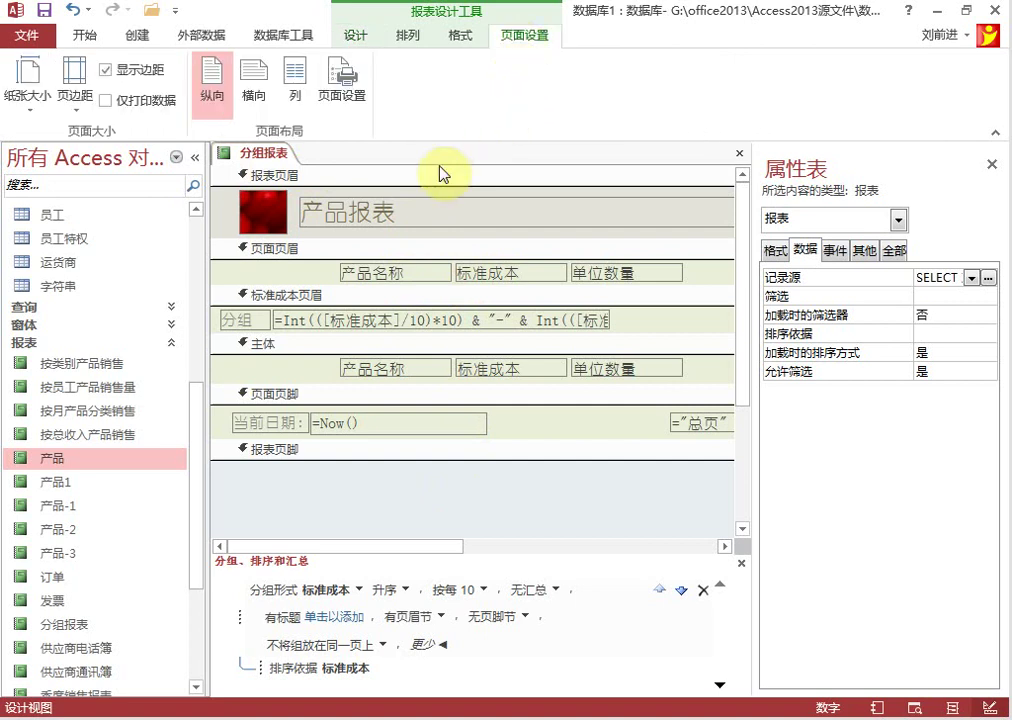
left_click(256, 100)
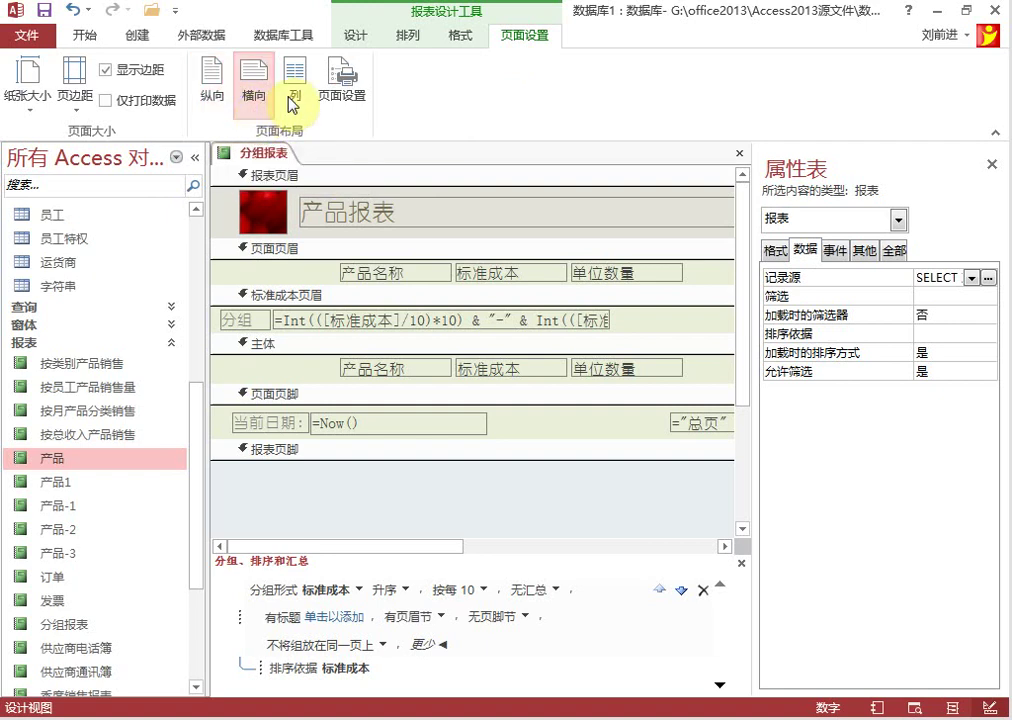
left_click(289, 95)
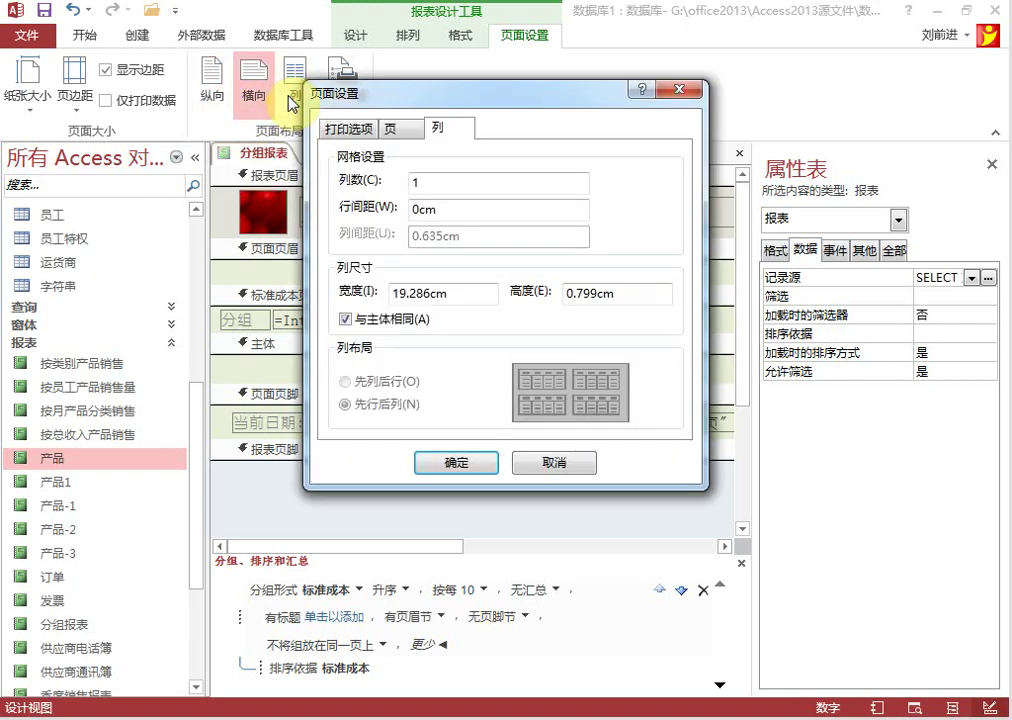
left_click(411, 131)
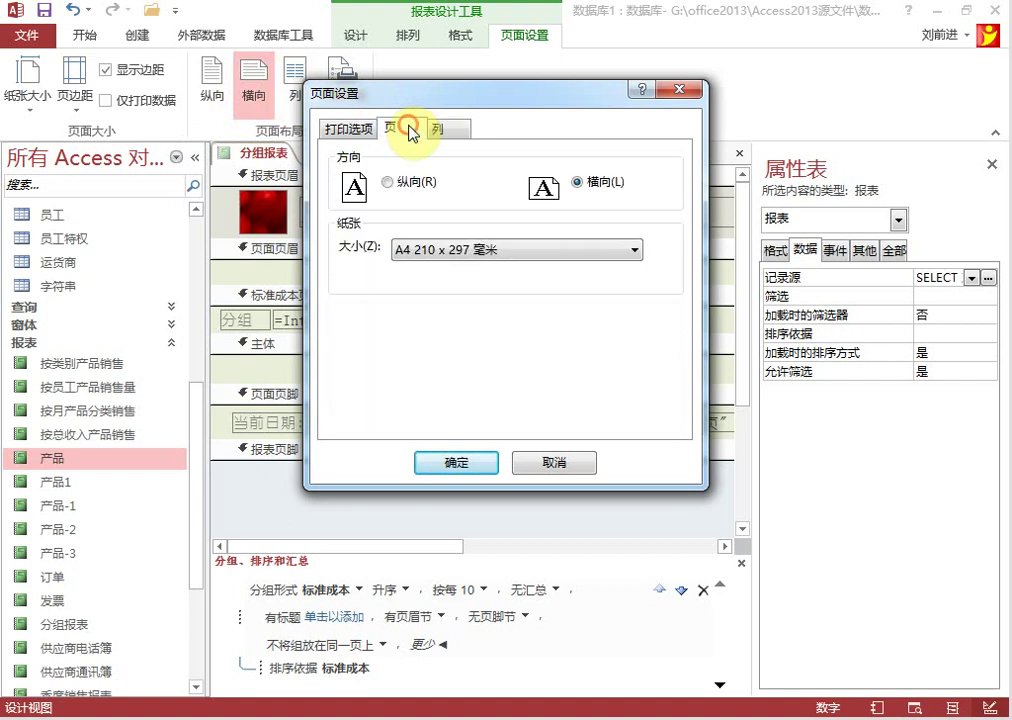
left_click(357, 133)
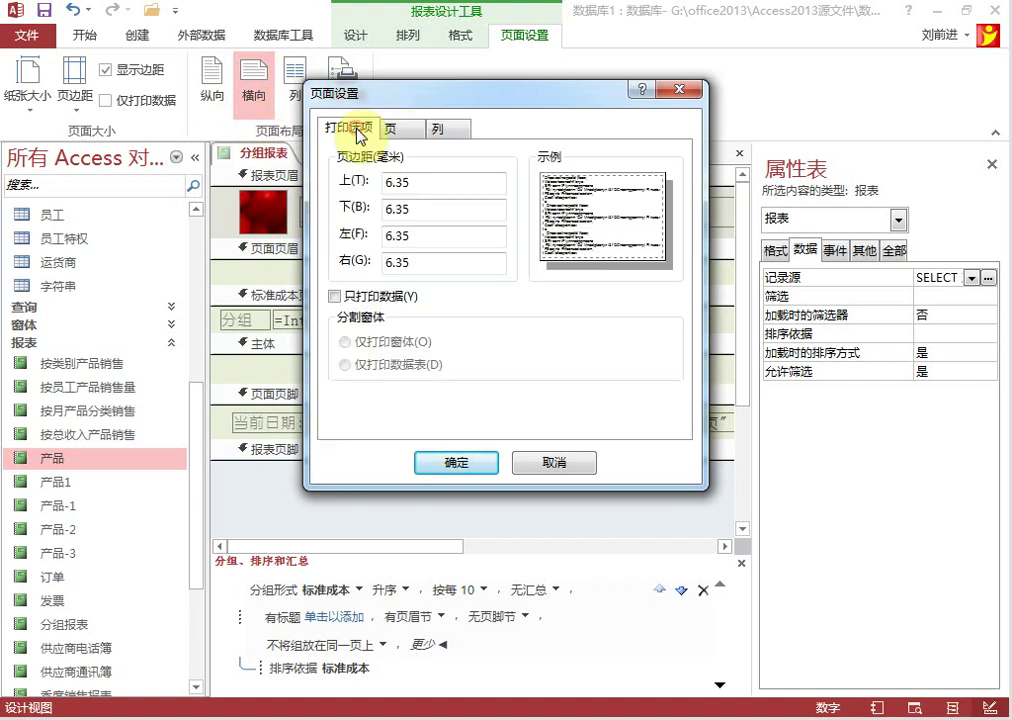
left_click(684, 90)
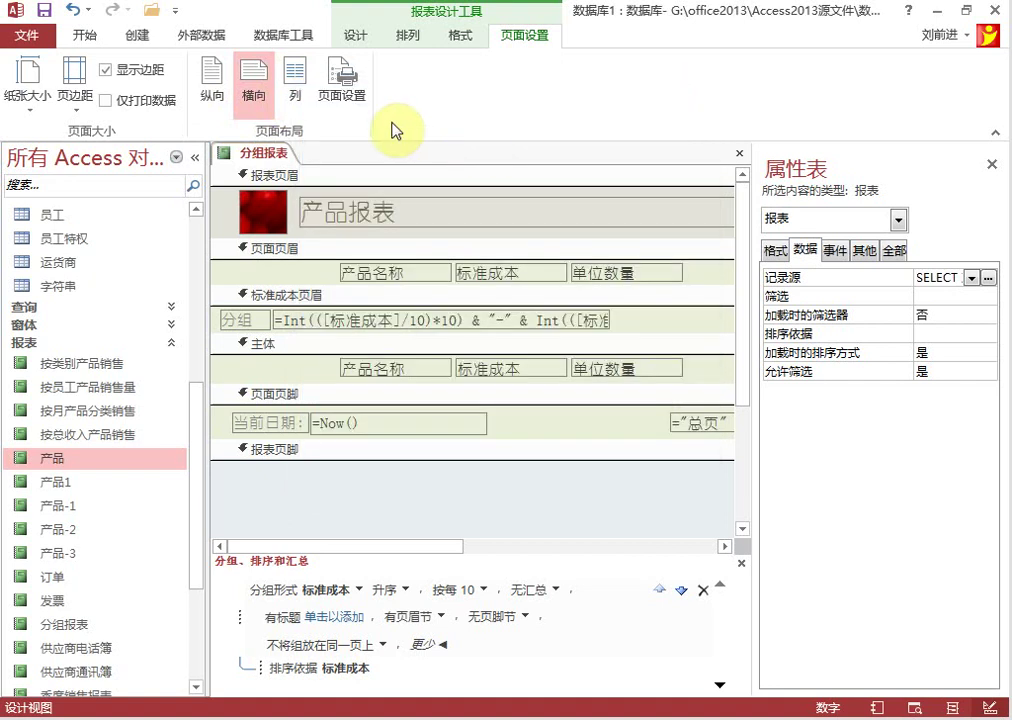
Apply the 普通 page margins and the A4 210 x 297 毫米 paper size to the report.
left_click(88, 122)
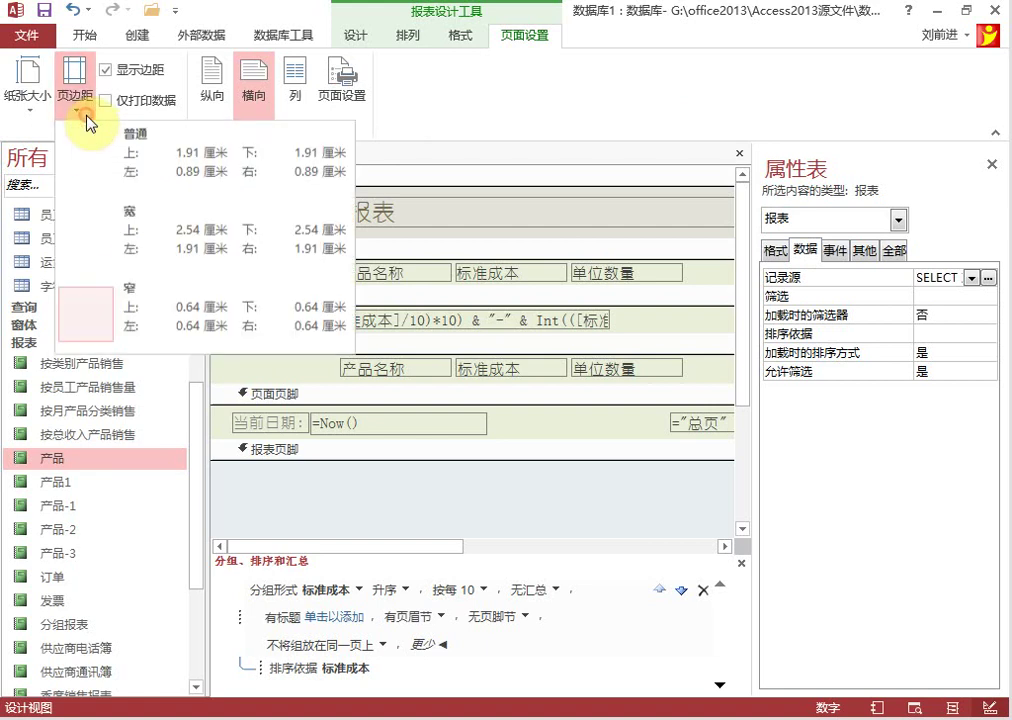
left_click(87, 165)
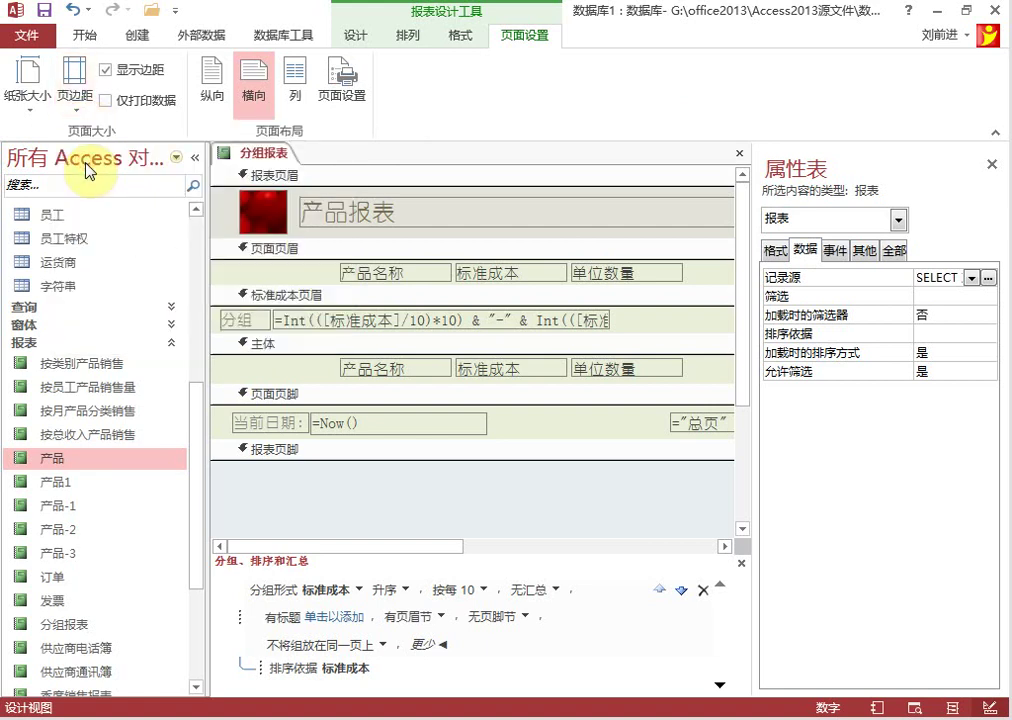
left_click(35, 116)
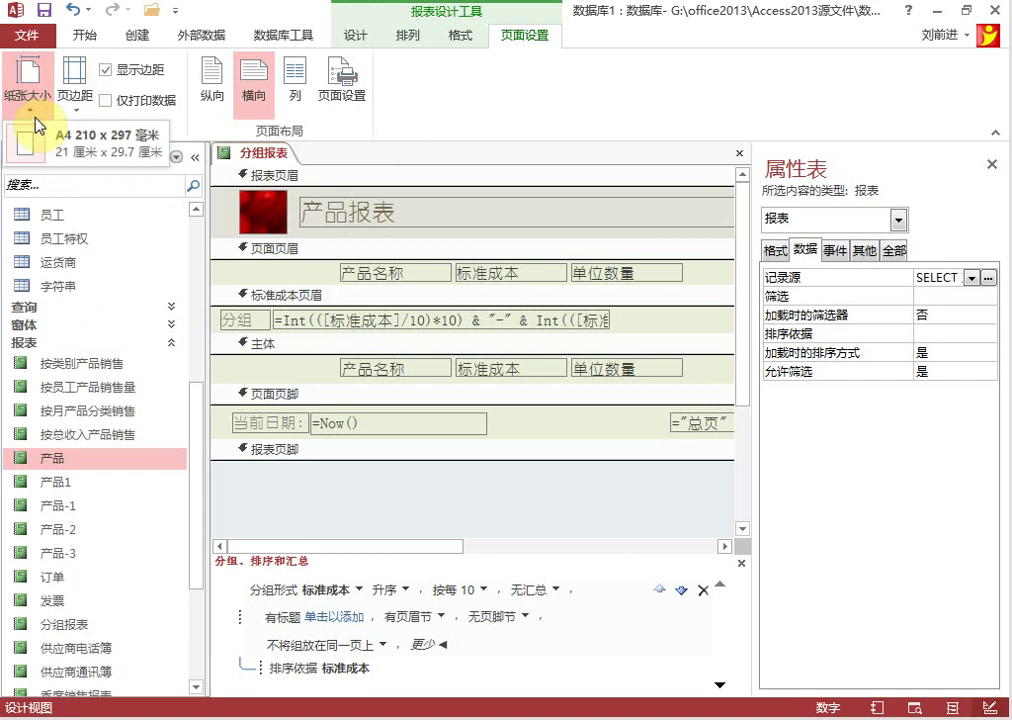
left_click(38, 128)
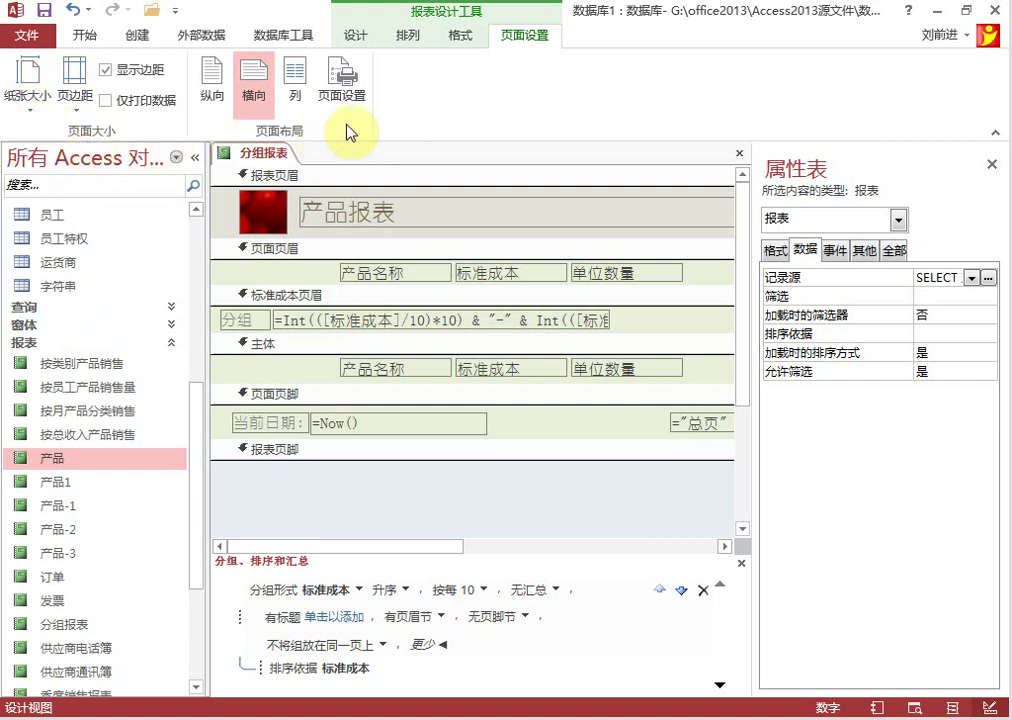
Display the report in print preview and examine how the first landscape page fills its width and height.
right_click(253, 157)
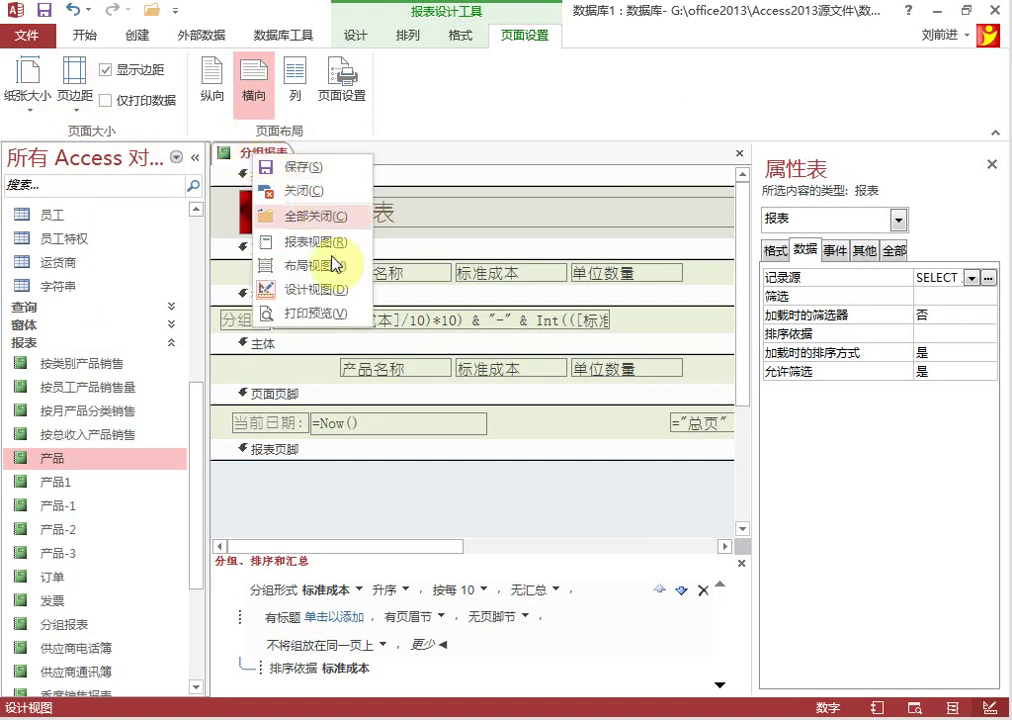
left_click(330, 312)
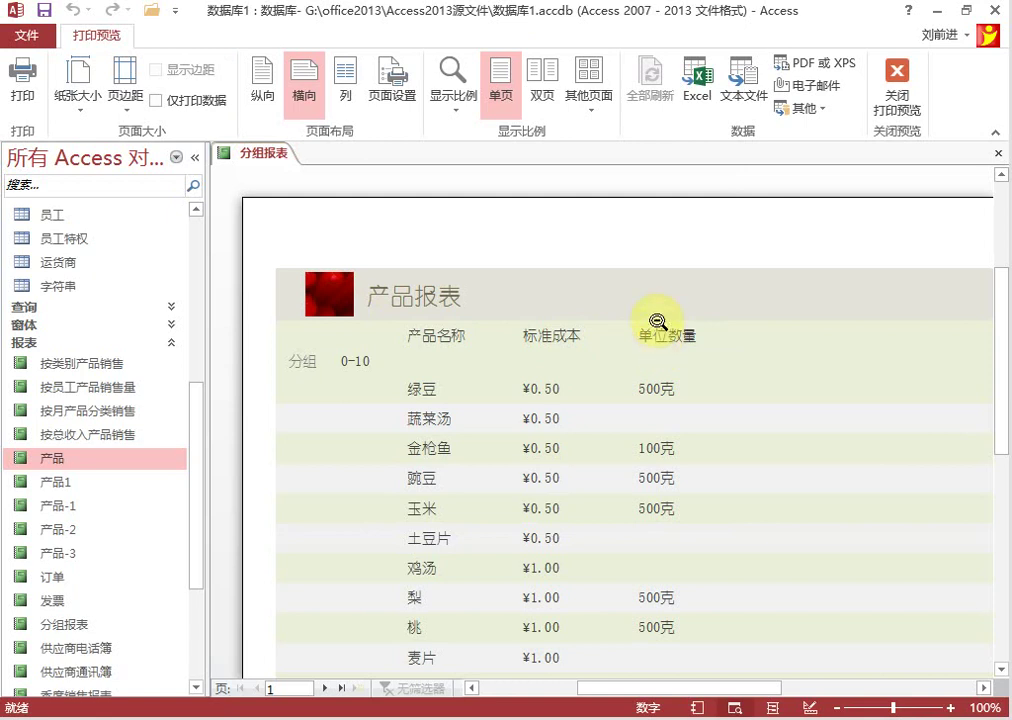
scroll(655, 345, "down", 4)
scroll(655, 352, "down", 5)
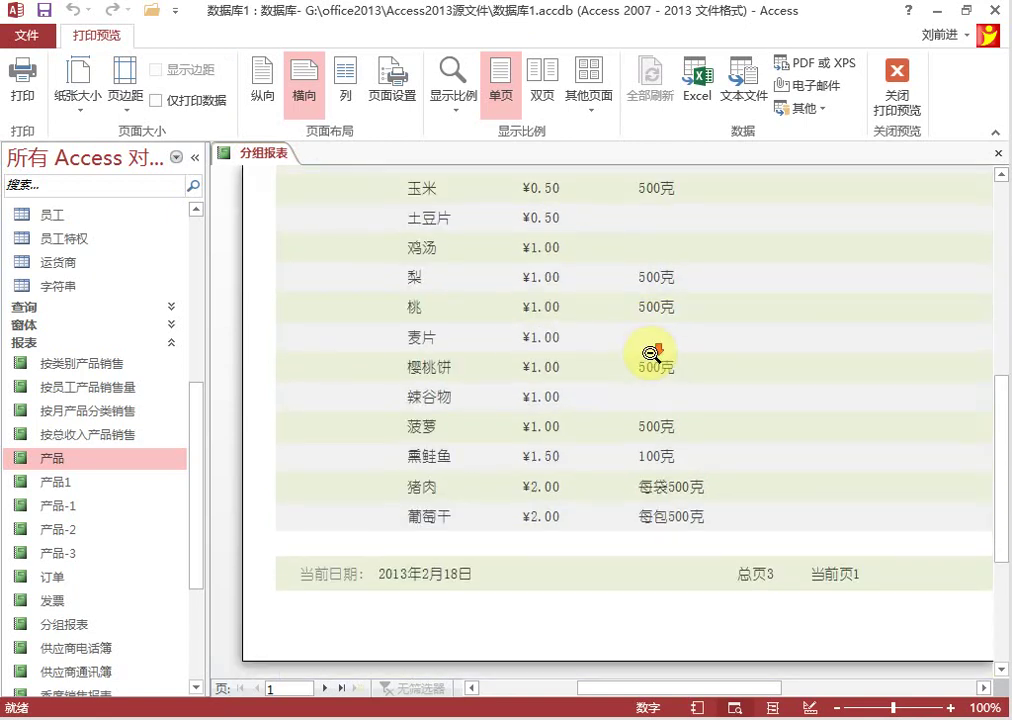
left_click_drag(739, 686, 795, 624)
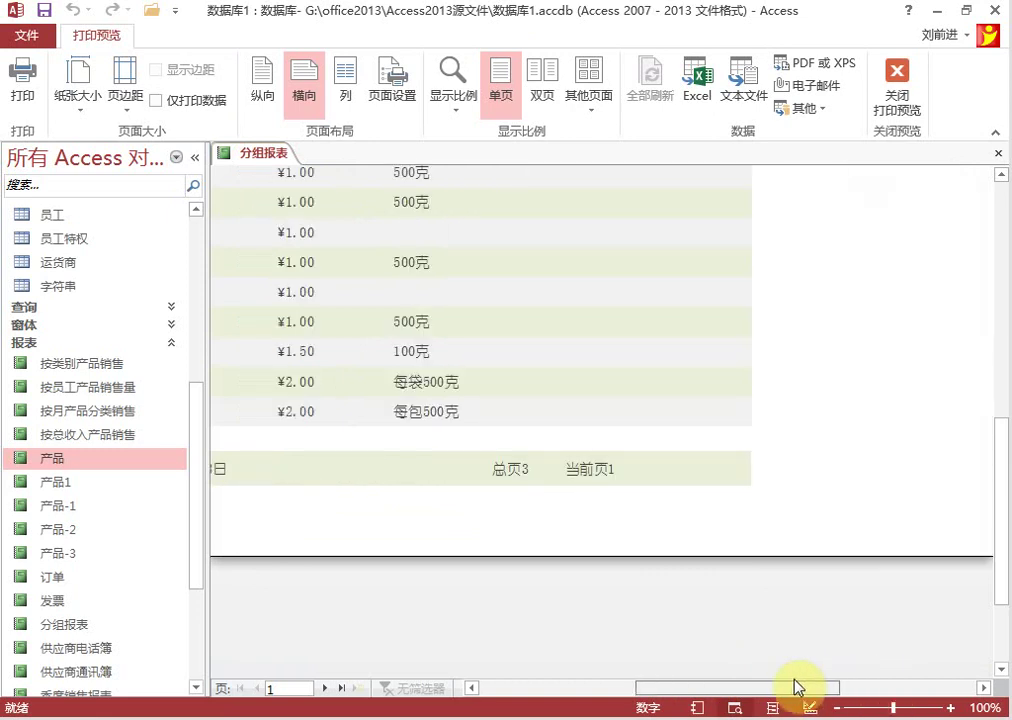
scroll(745, 548, "down", 5)
scroll(745, 548, "up", 4)
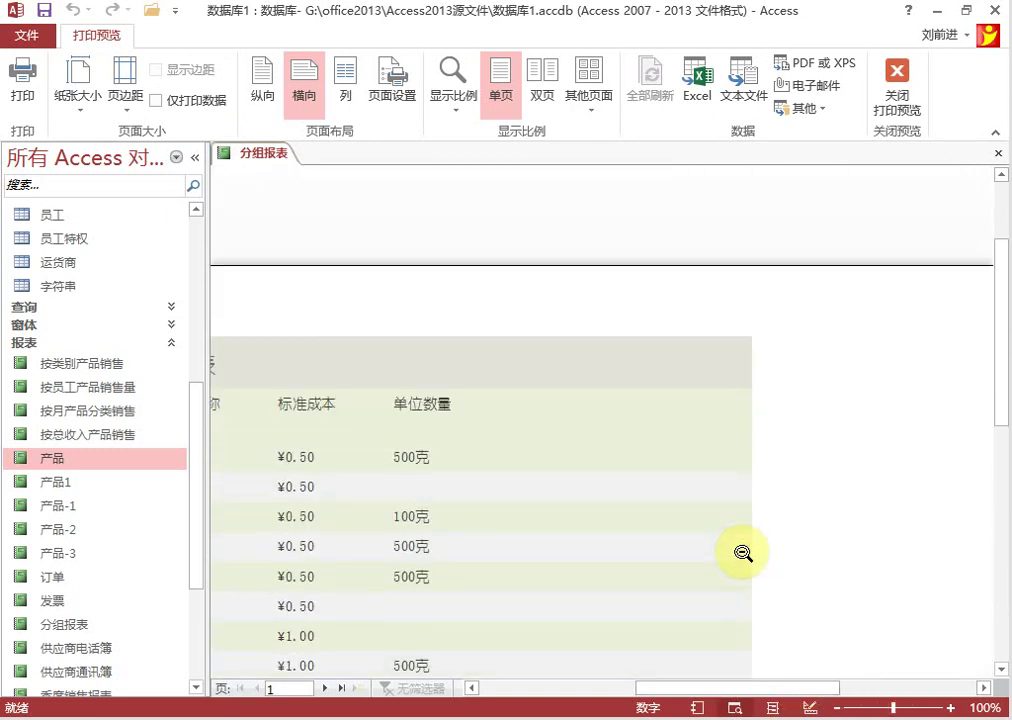
scroll(742, 553, "down", 3)
left_click_drag(777, 686, 843, 662)
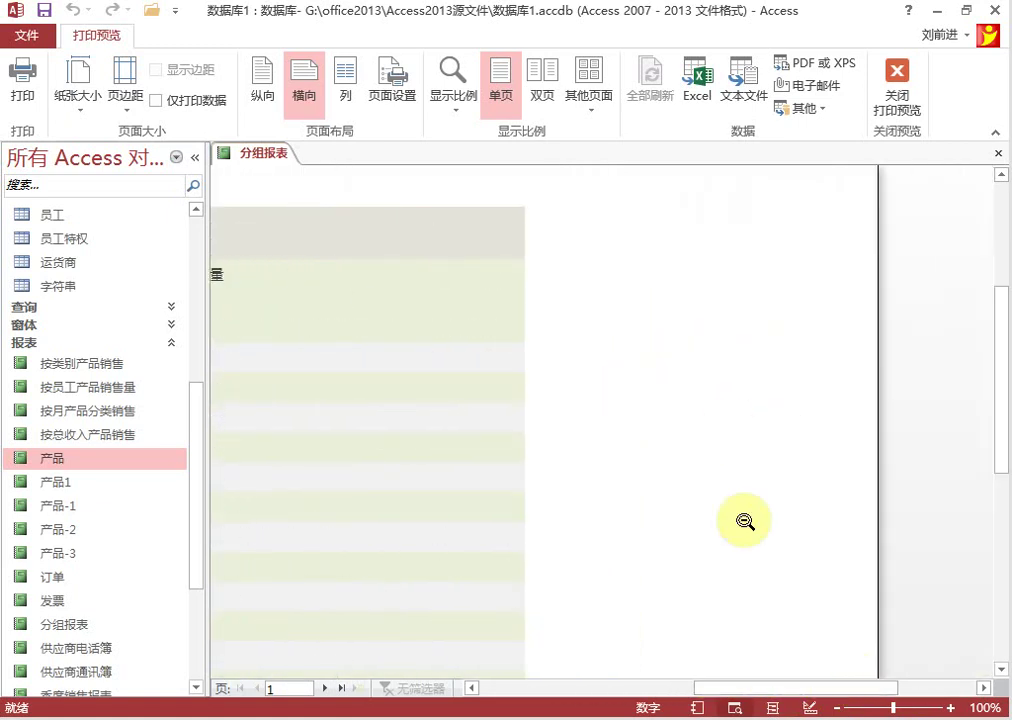
Check the footer of the first page, then go to page 3 and examine its last group and footer.
left_click_drag(768, 687, 600, 690)
scroll(751, 530, "down", 4)
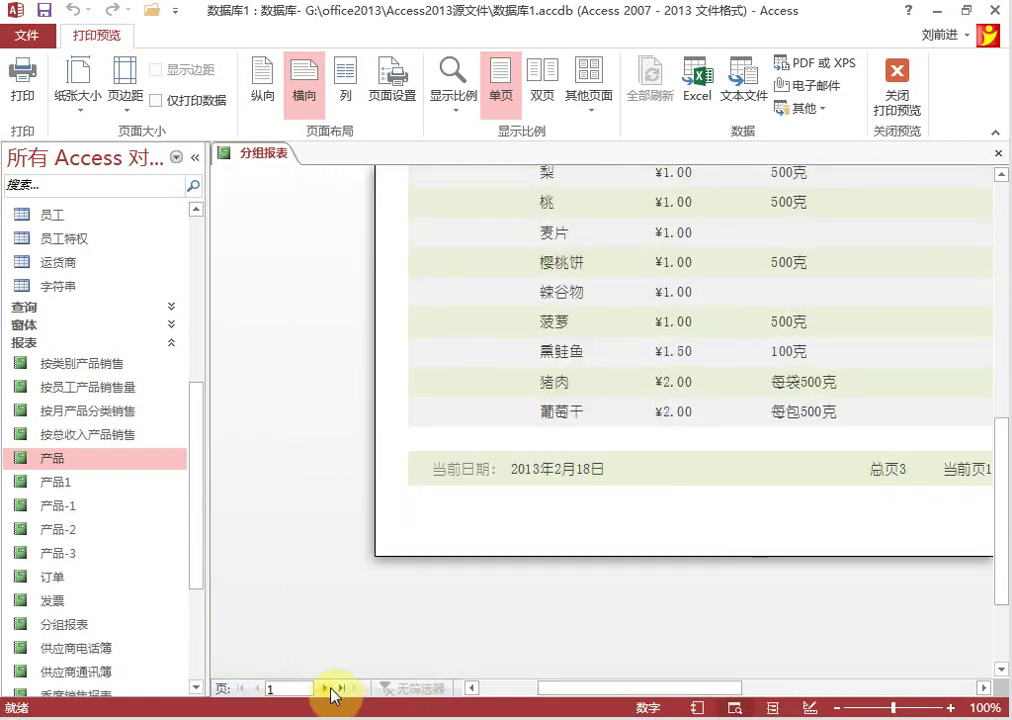
left_click(327, 689)
left_click(327, 689)
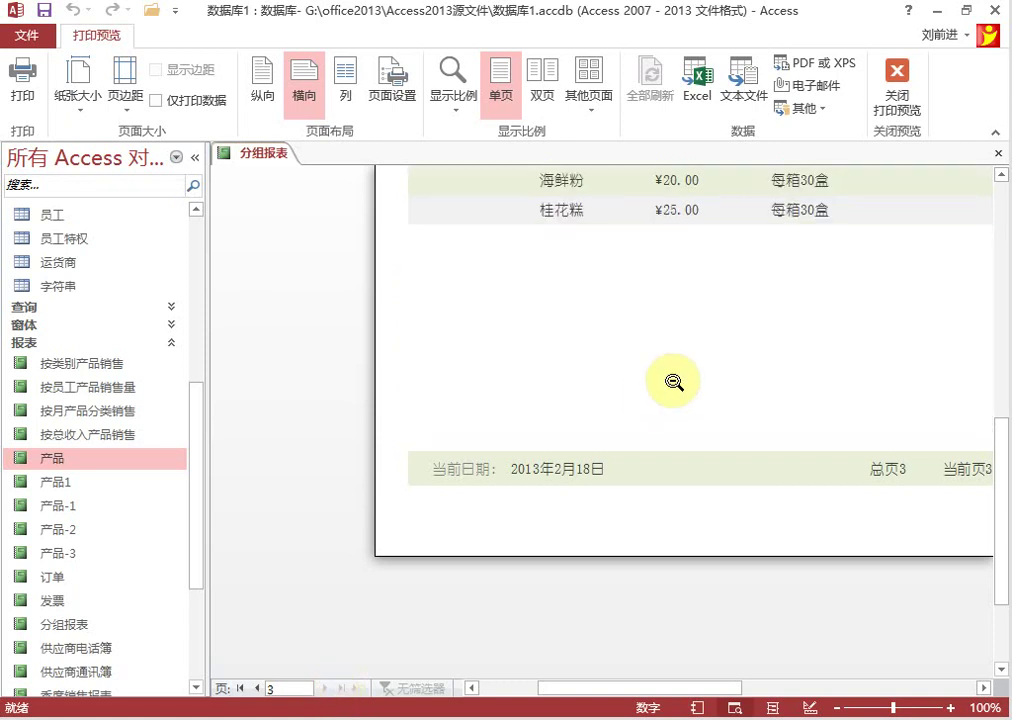
scroll(680, 372, "up", 3)
scroll(677, 360, "down", 1)
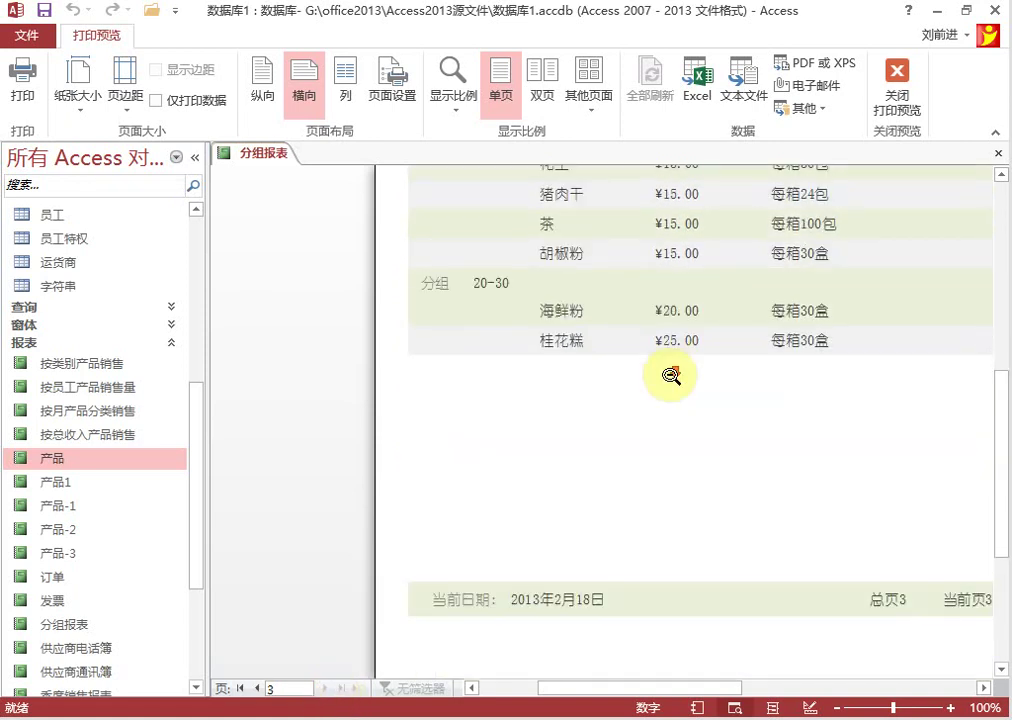
Return the report to design view, set the page orientation to 纵向, and check the report's width.
right_click(276, 154)
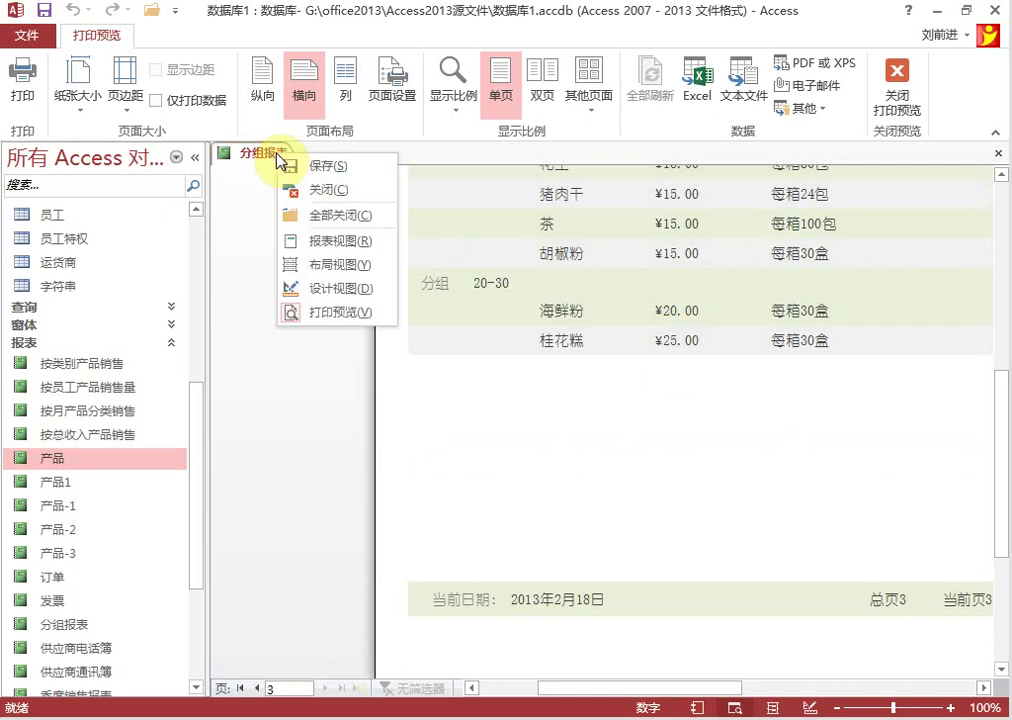
left_click(345, 288)
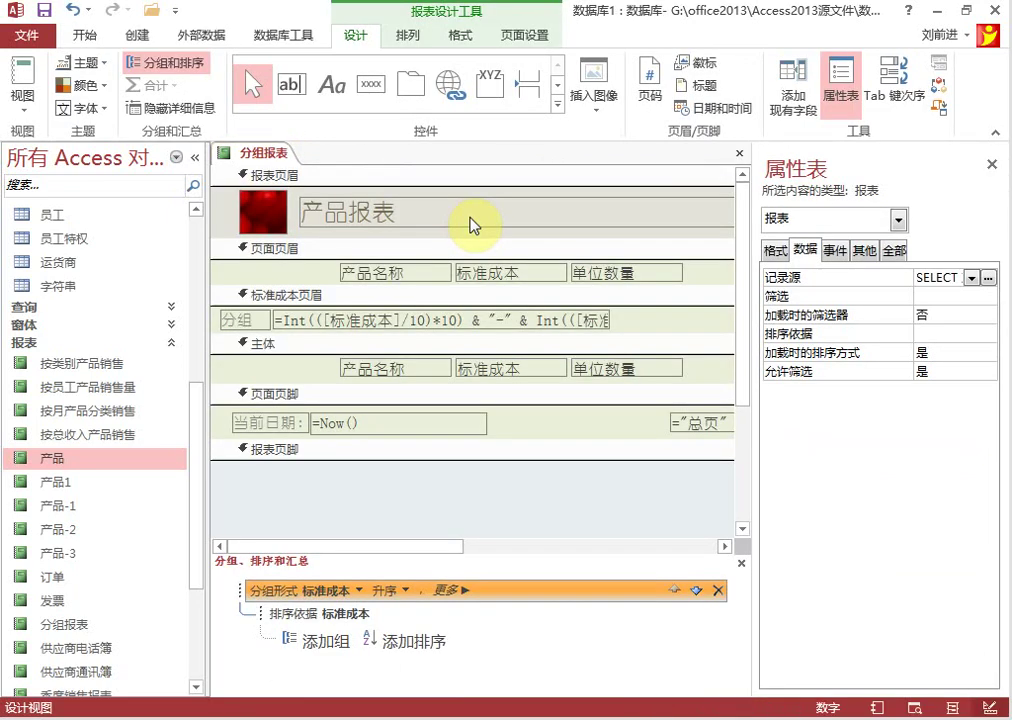
left_click(521, 40)
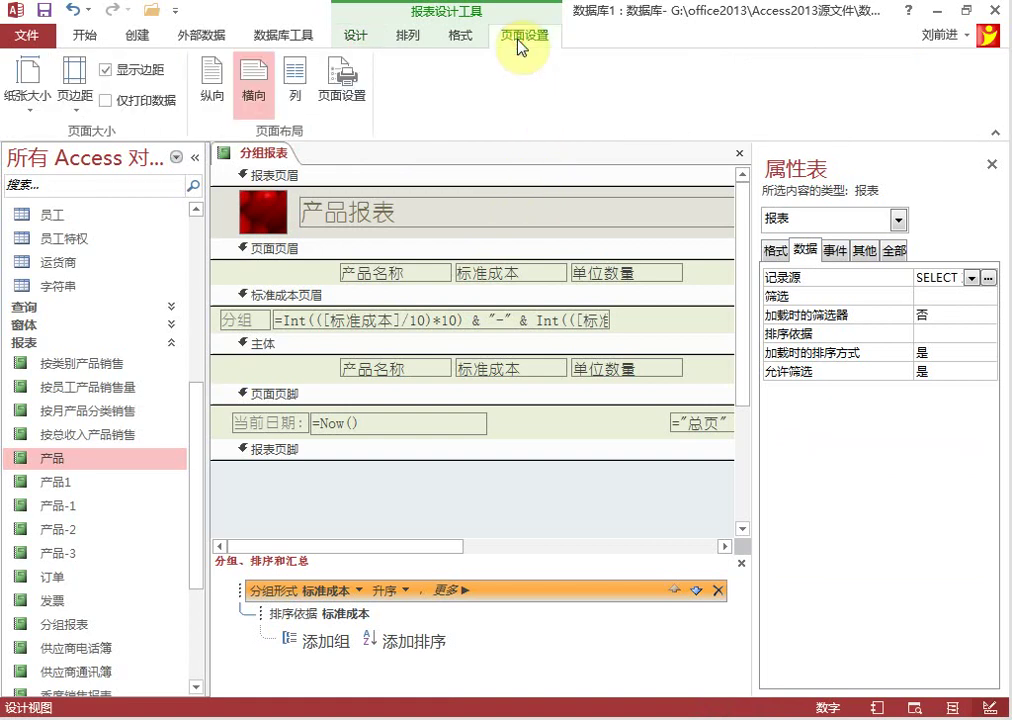
left_click(222, 95)
left_click_drag(463, 548, 718, 576)
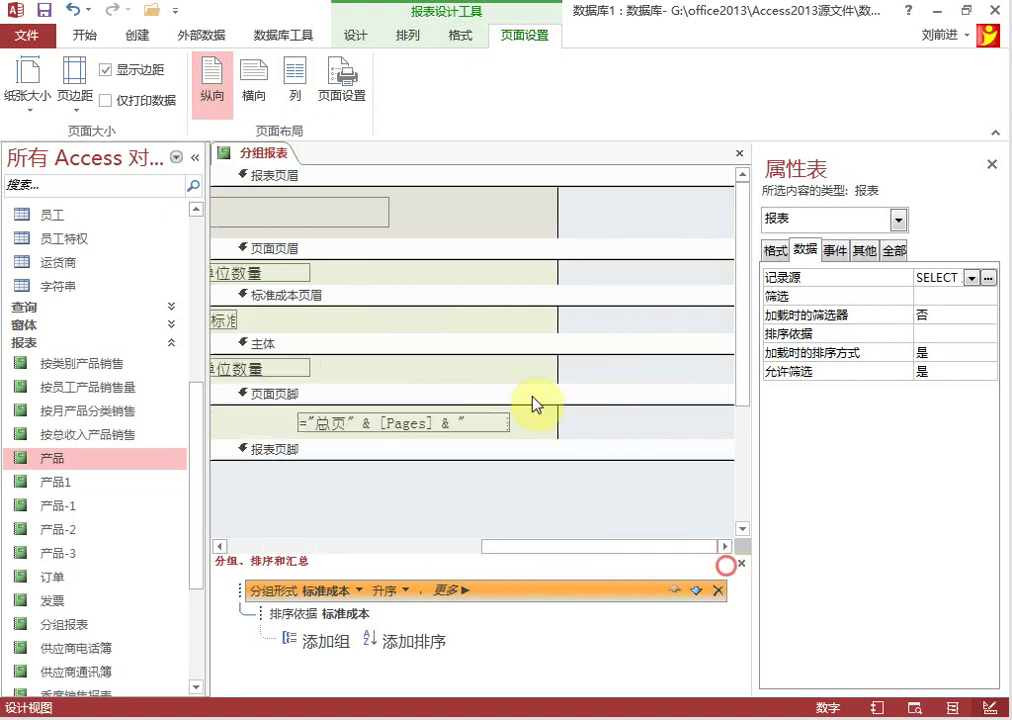
left_click(262, 95)
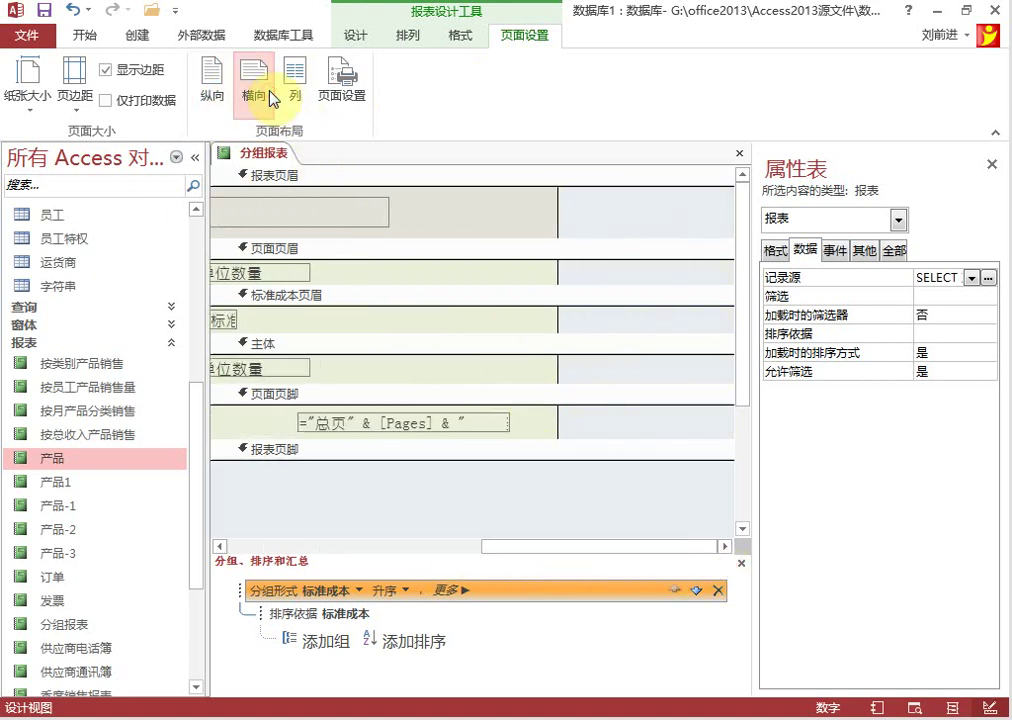
left_click(212, 85)
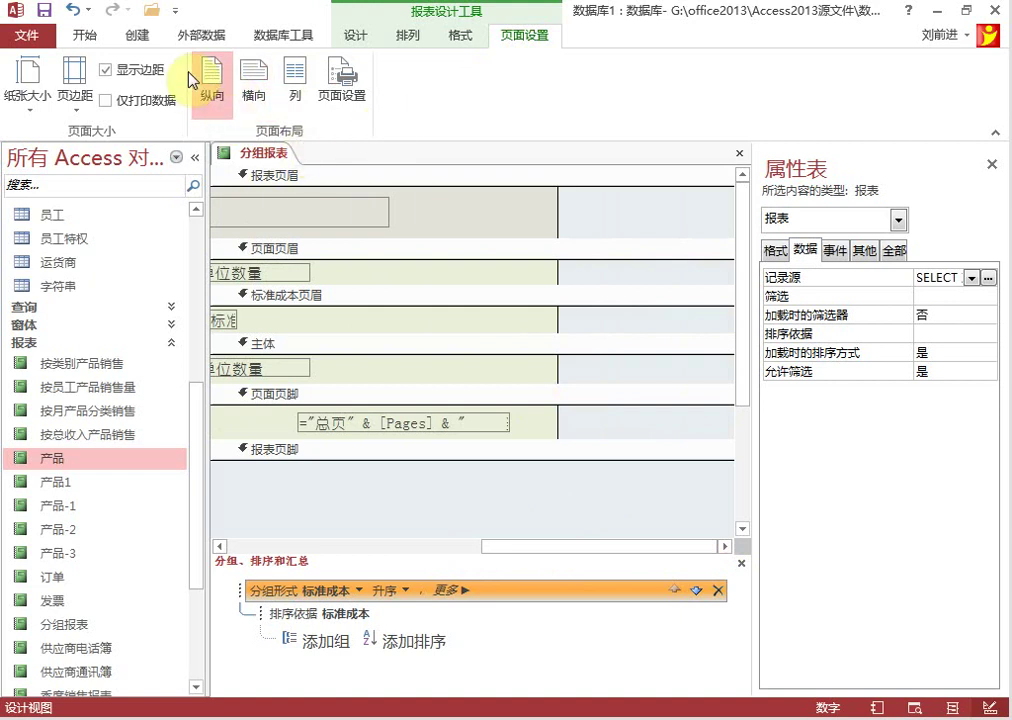
left_click_drag(551, 546, 384, 543)
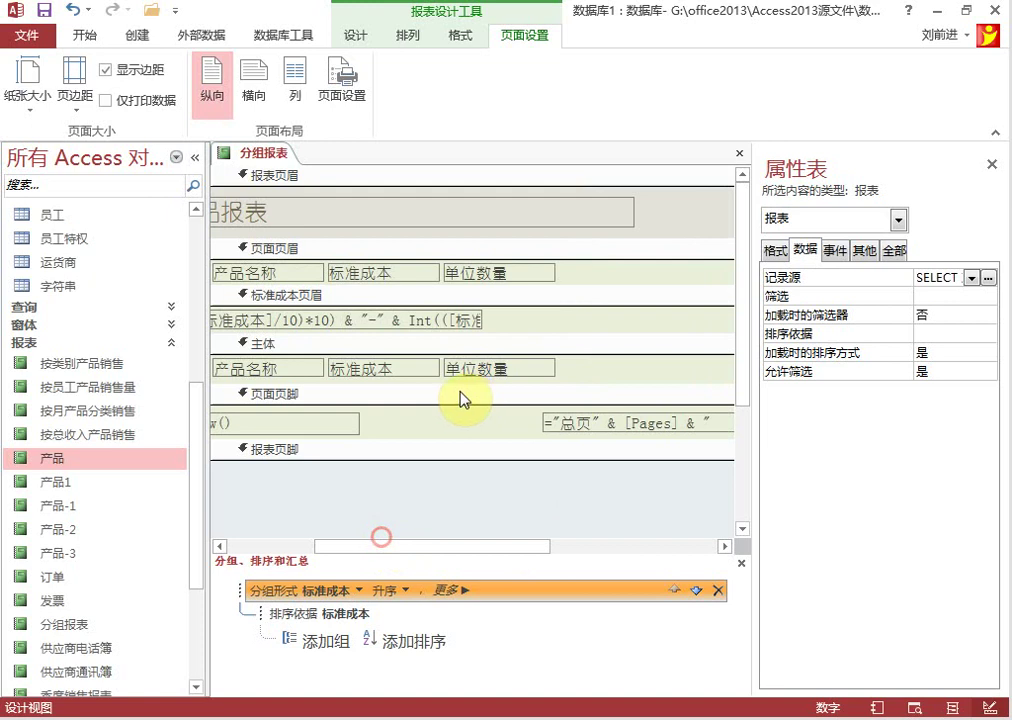
Save the report and display it in print preview with the portrait layout.
right_click(245, 154)
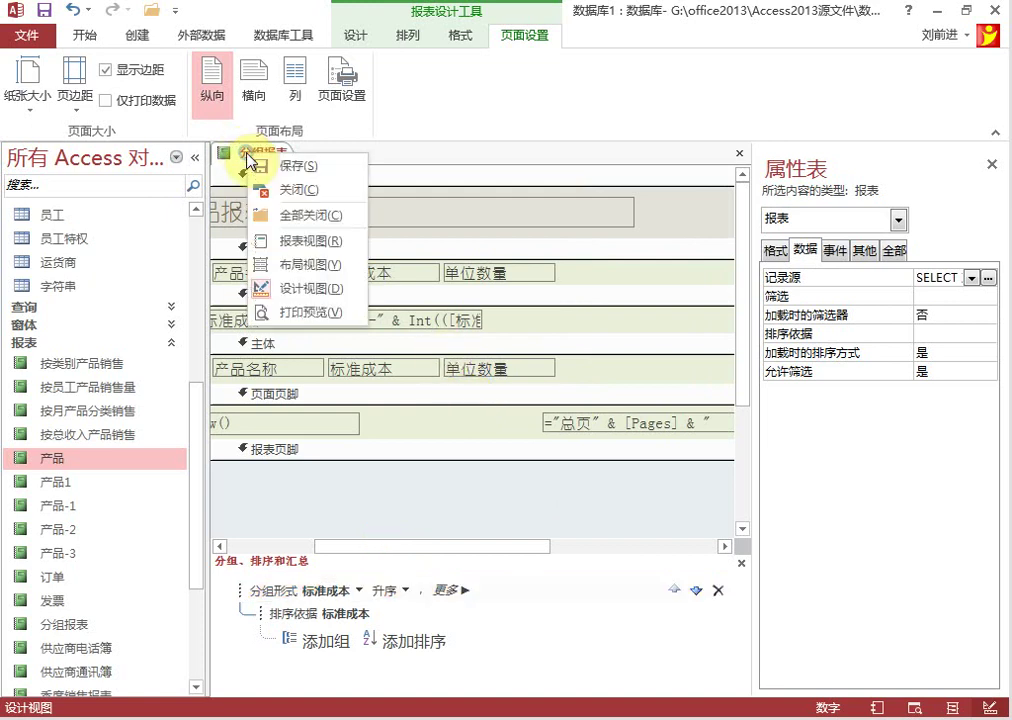
left_click(296, 172)
right_click(245, 154)
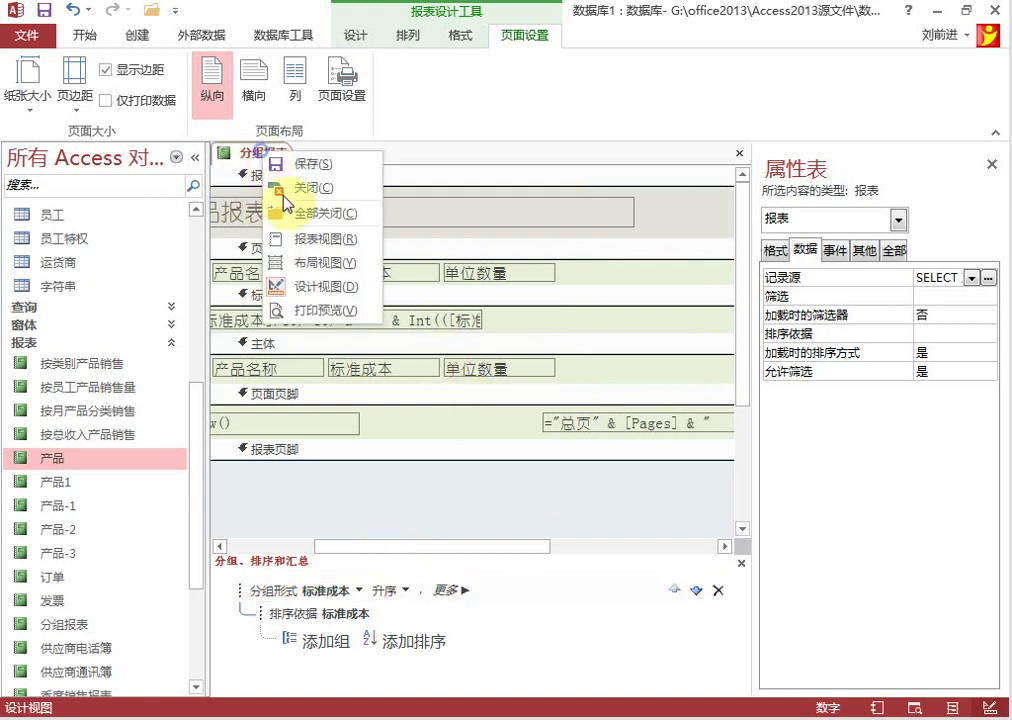
left_click(318, 312)
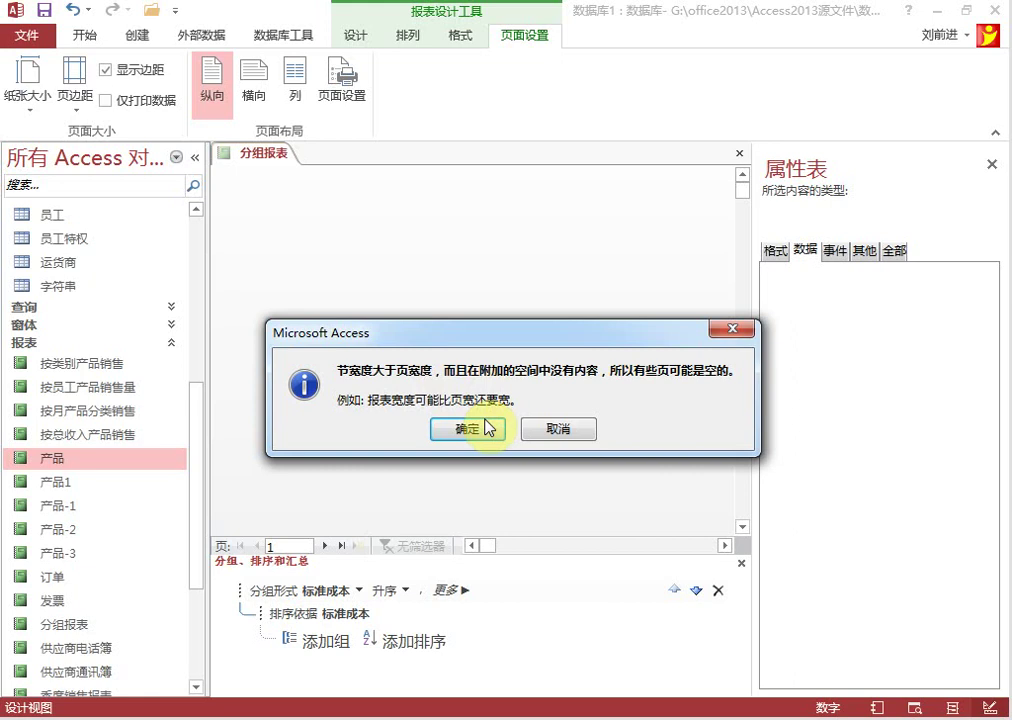
left_click(468, 430)
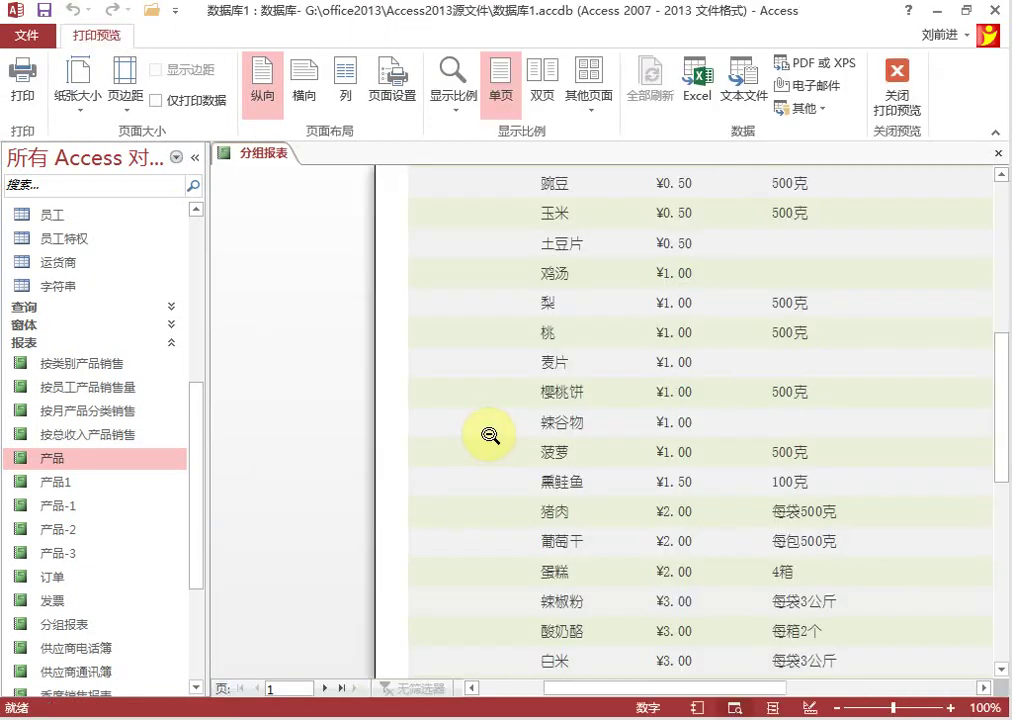
Examine the first portrait page from its heading down through the product rows, including the blank margin beside them.
mouse_move(703, 688)
left_mouse_down()
mouse_move(876, 688)
mouse_move(700, 689)
mouse_move(719, 688)
left_mouse_up()
scroll(700, 395, "up", 5)
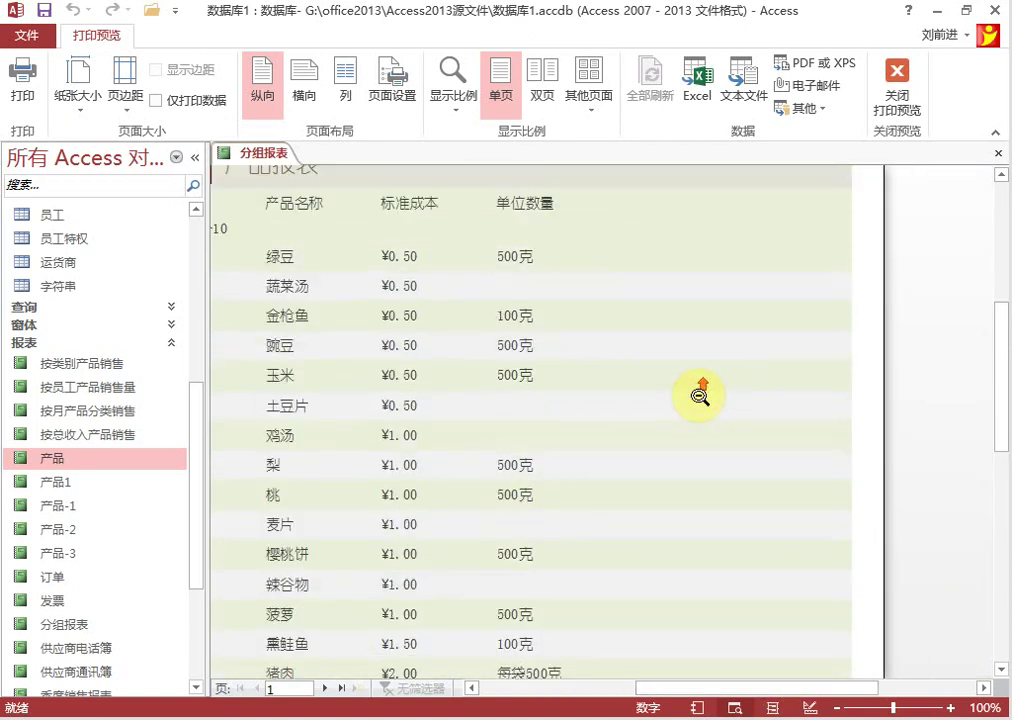
scroll(415, 288, "up", 2)
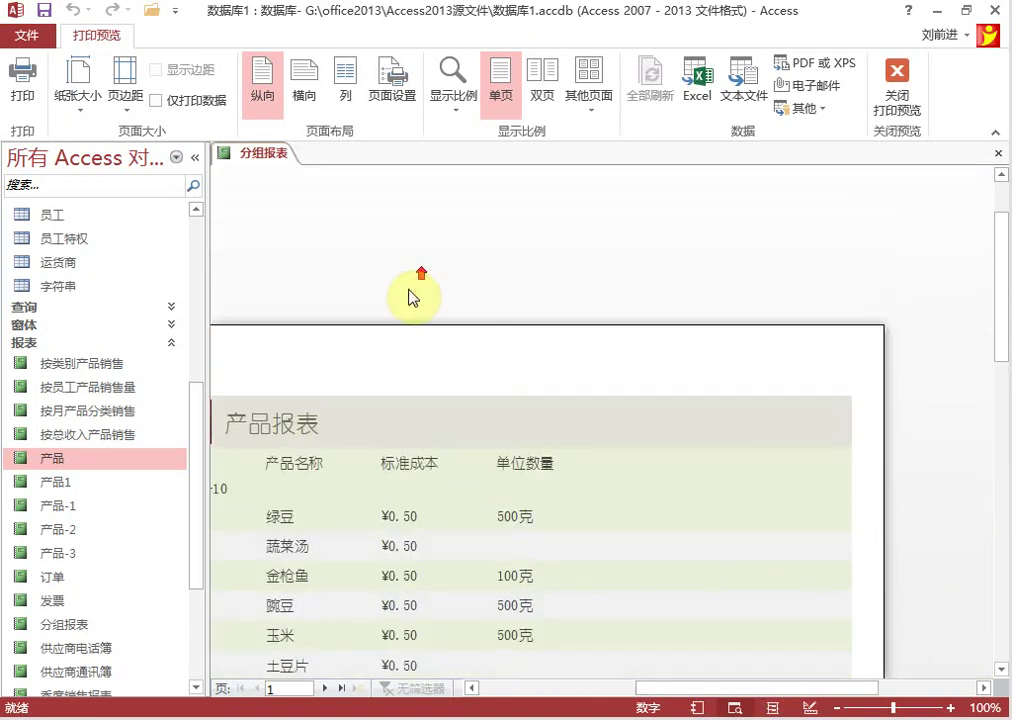
scroll(500, 387, "up", 2)
scroll(500, 387, "down", 15)
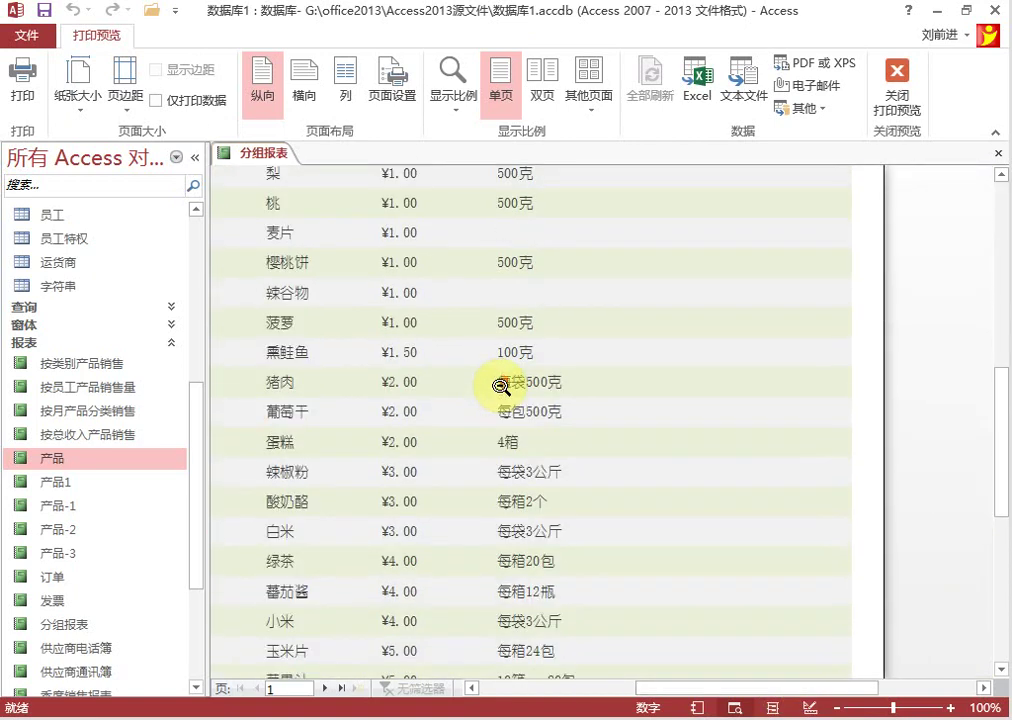
Check the first page's footer, then return the report to design view and set its page margins to 窄.
scroll(501, 386, "down", 3)
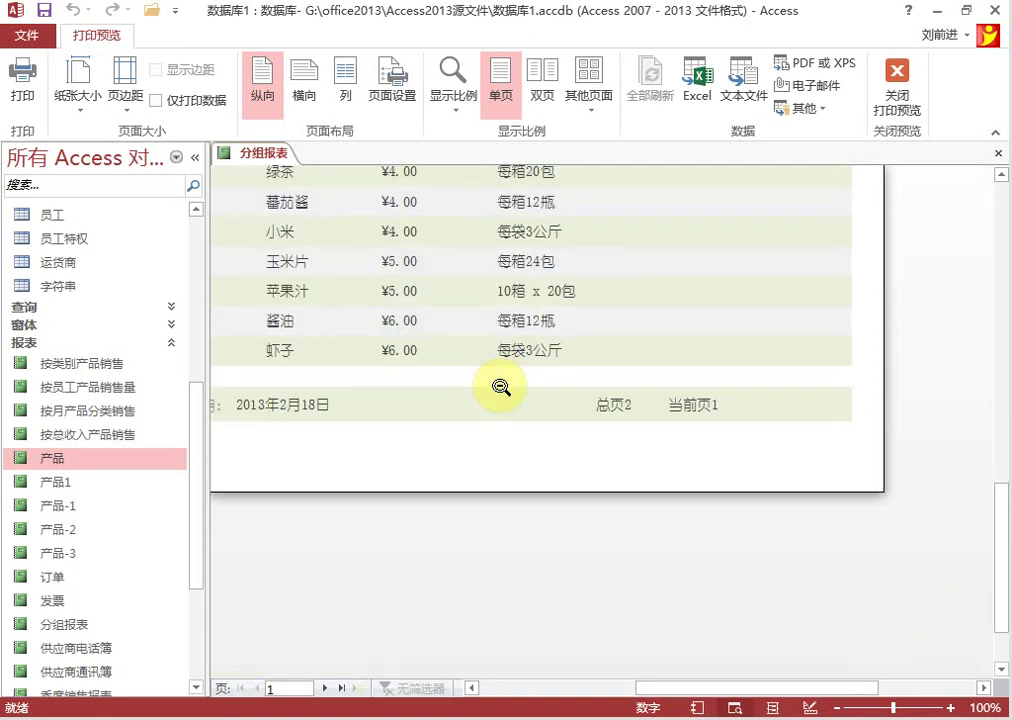
right_click(257, 154)
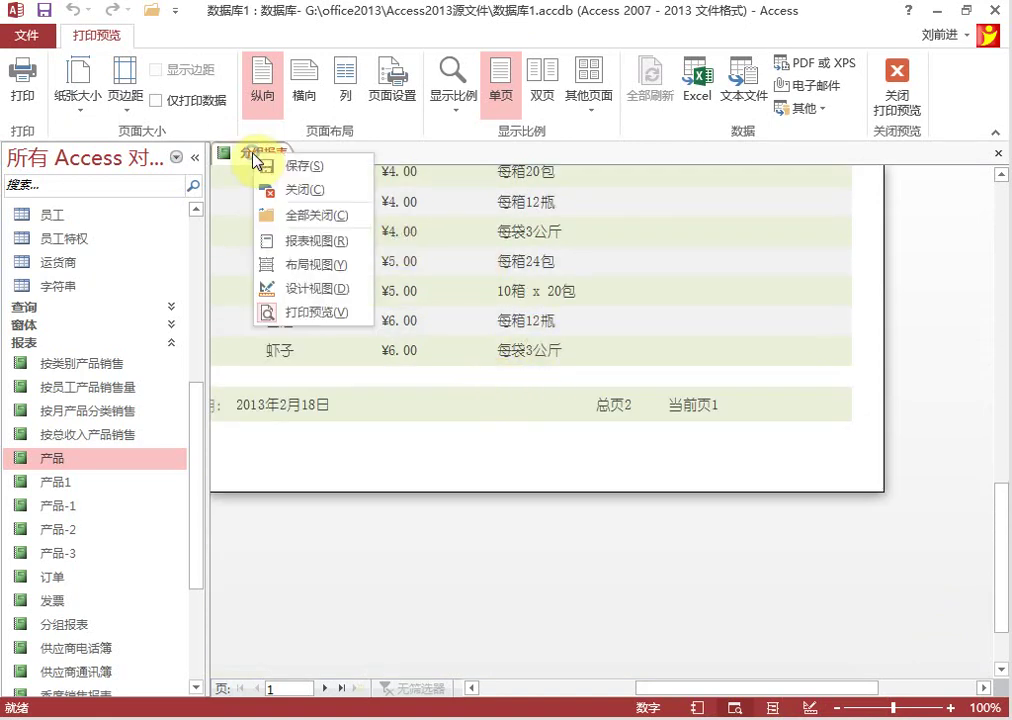
left_click(318, 288)
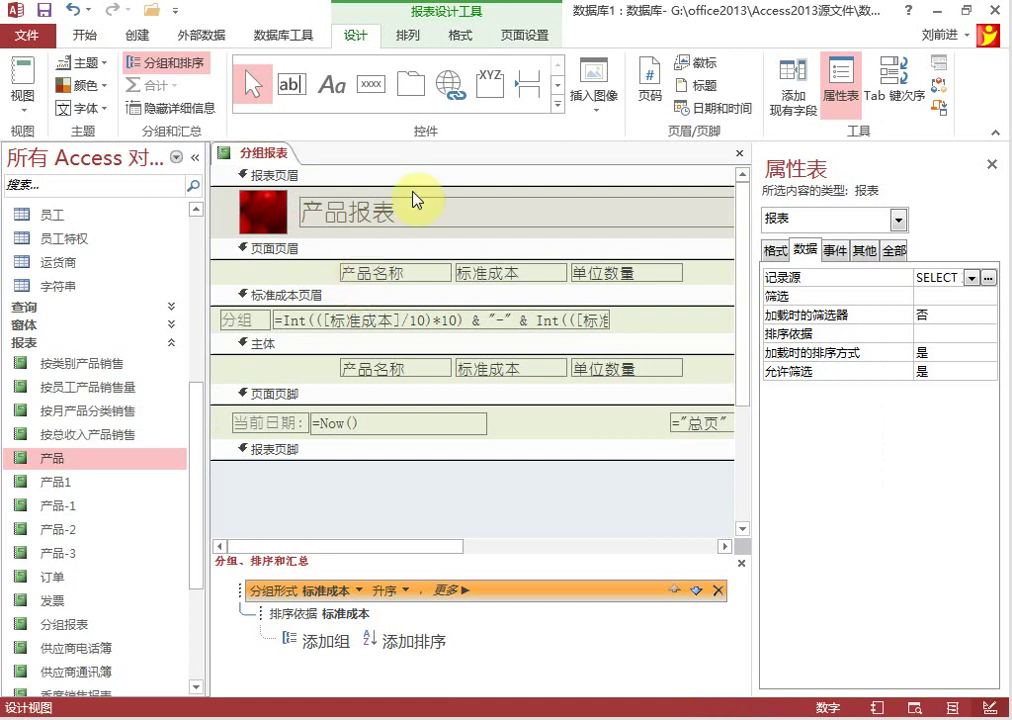
left_click(524, 40)
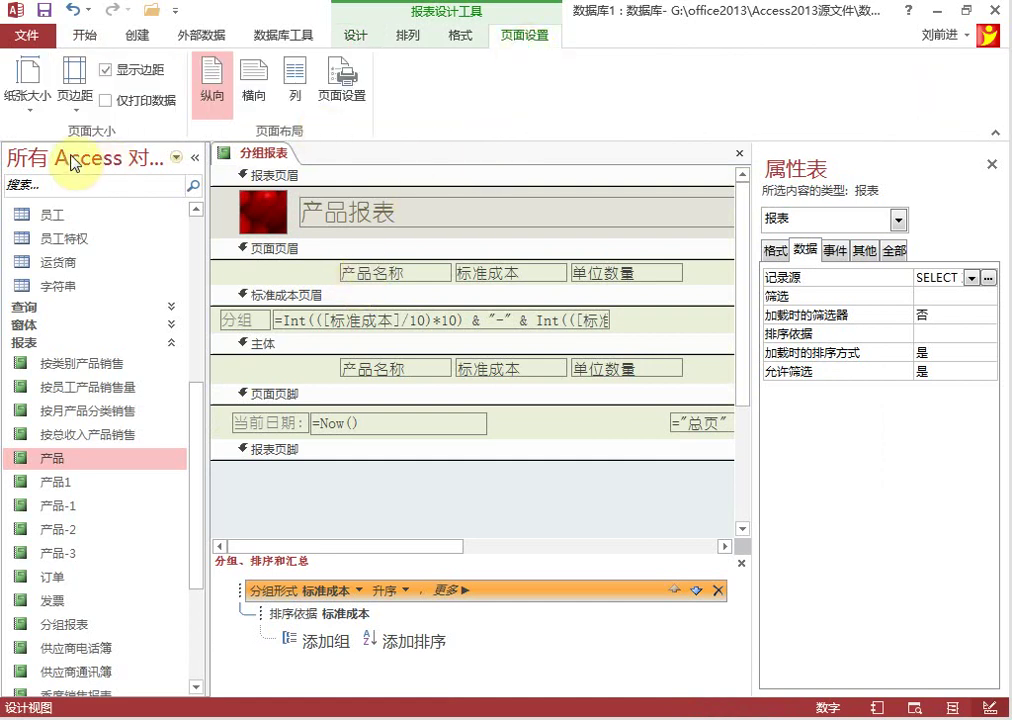
left_click(72, 114)
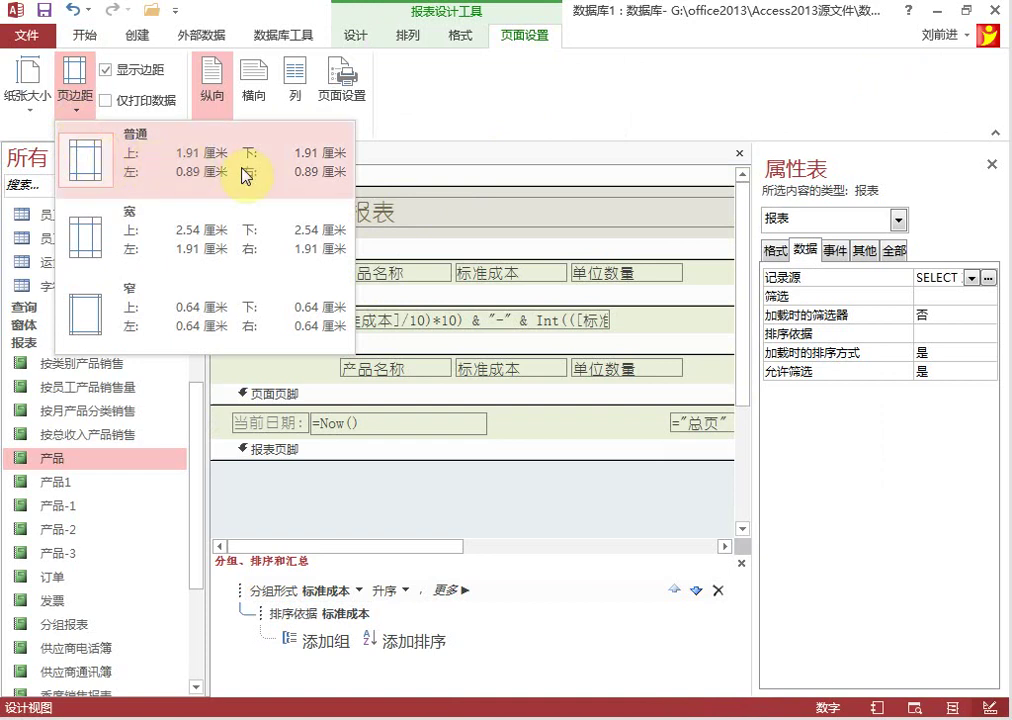
left_click(145, 322)
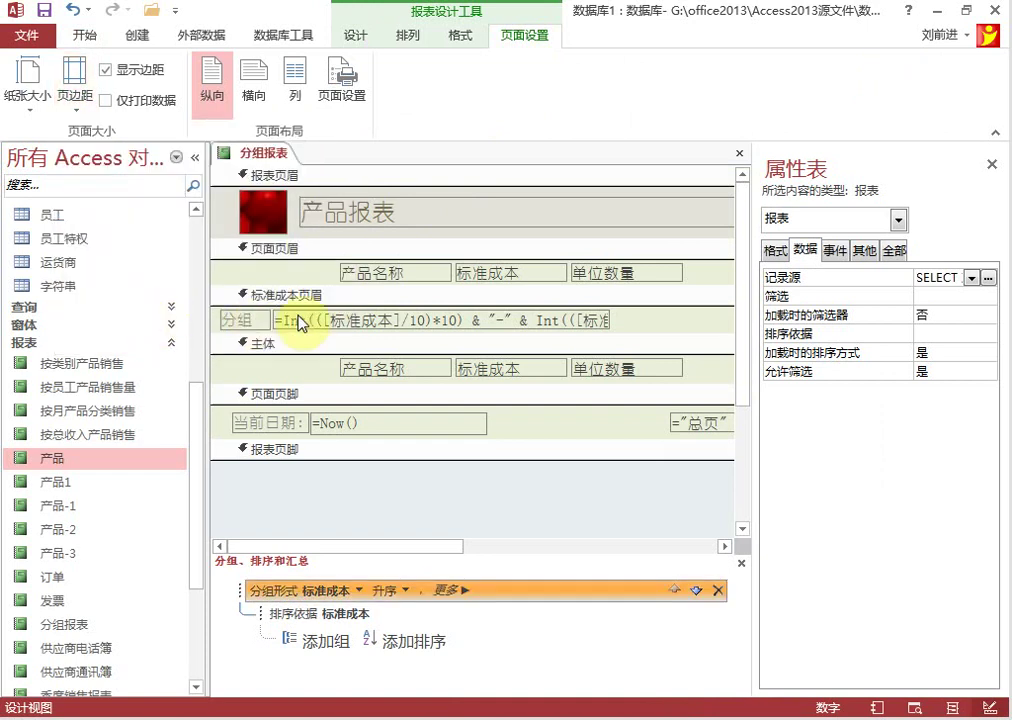
Display the report in print preview and examine the first page's heading, product rows, footer and both side margins.
right_click(248, 163)
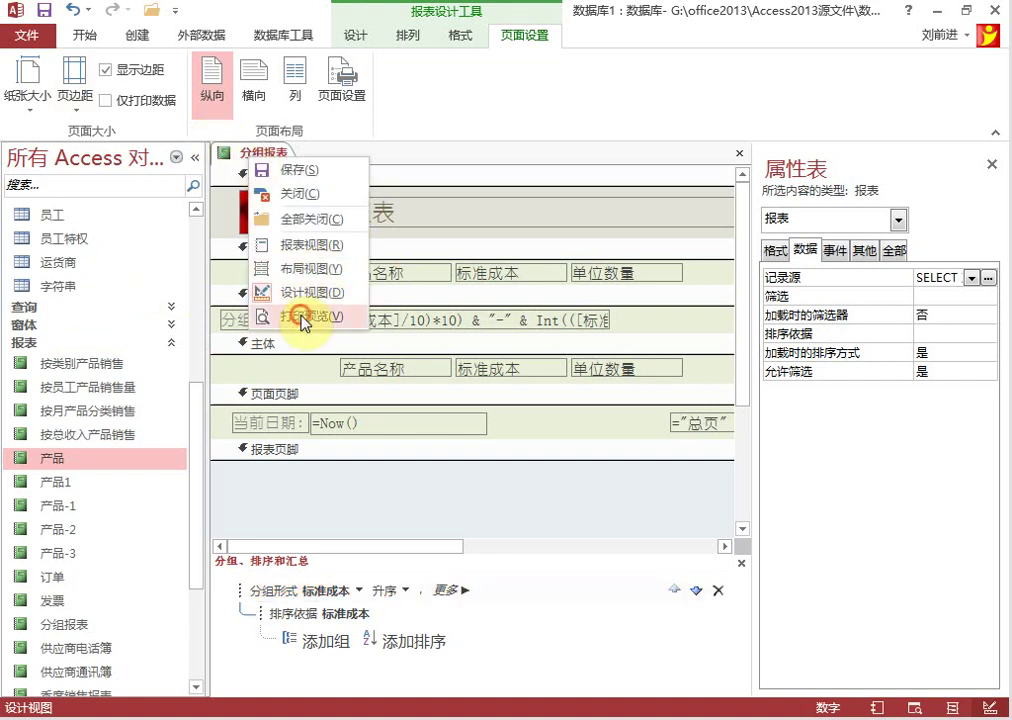
left_click(314, 312)
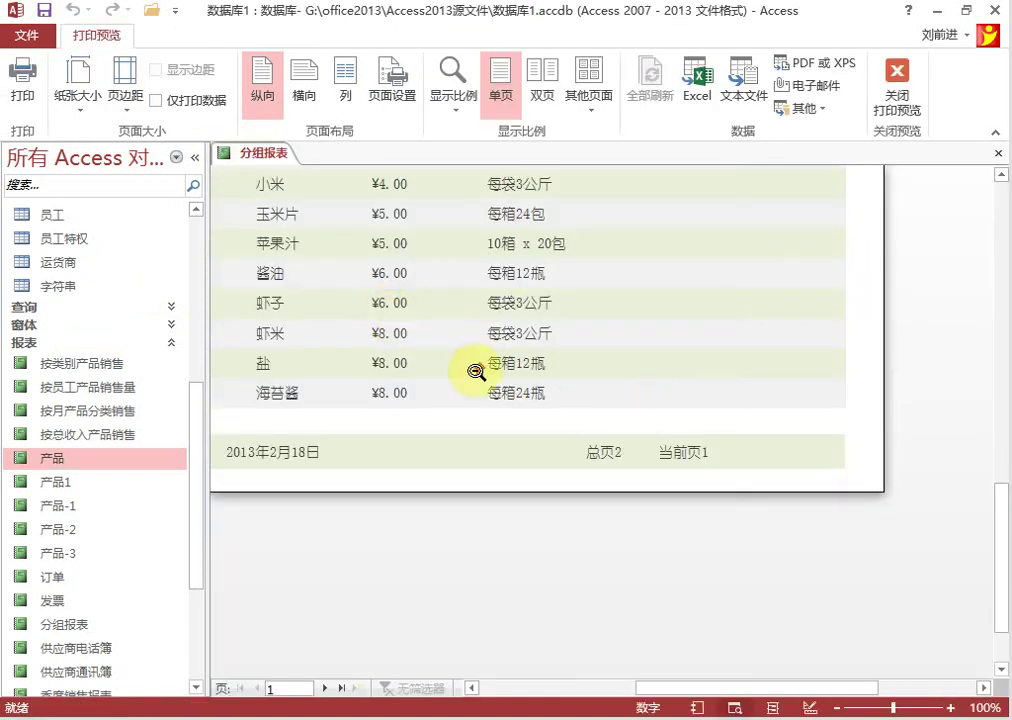
scroll(474, 368, "up", 10)
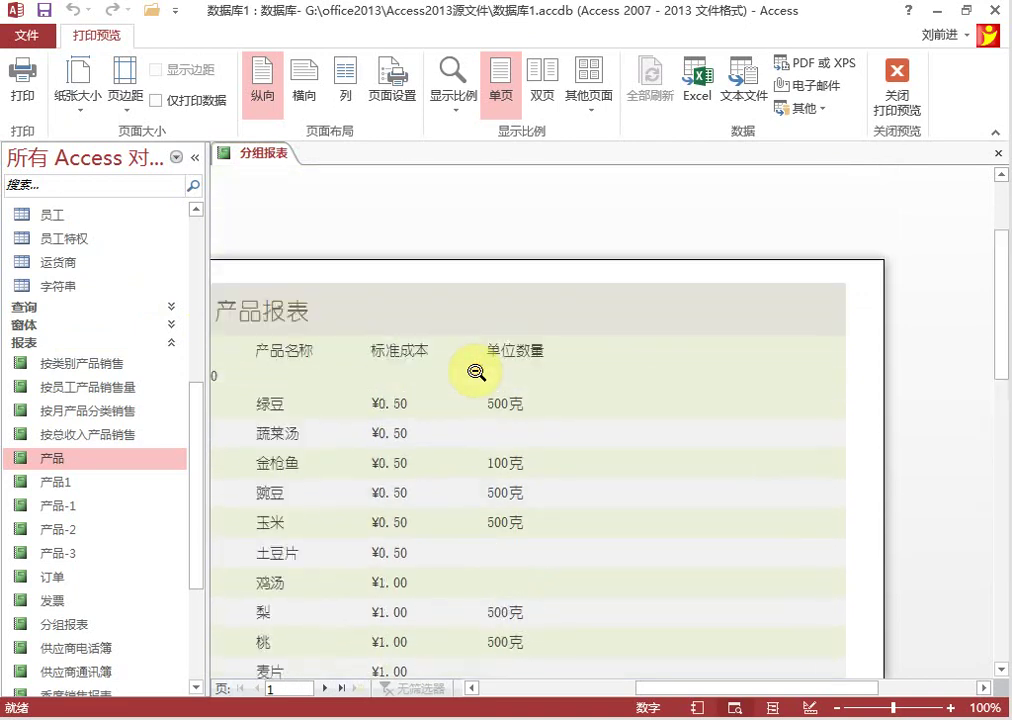
scroll(669, 402, "down", 8)
scroll(790, 380, "down", 5)
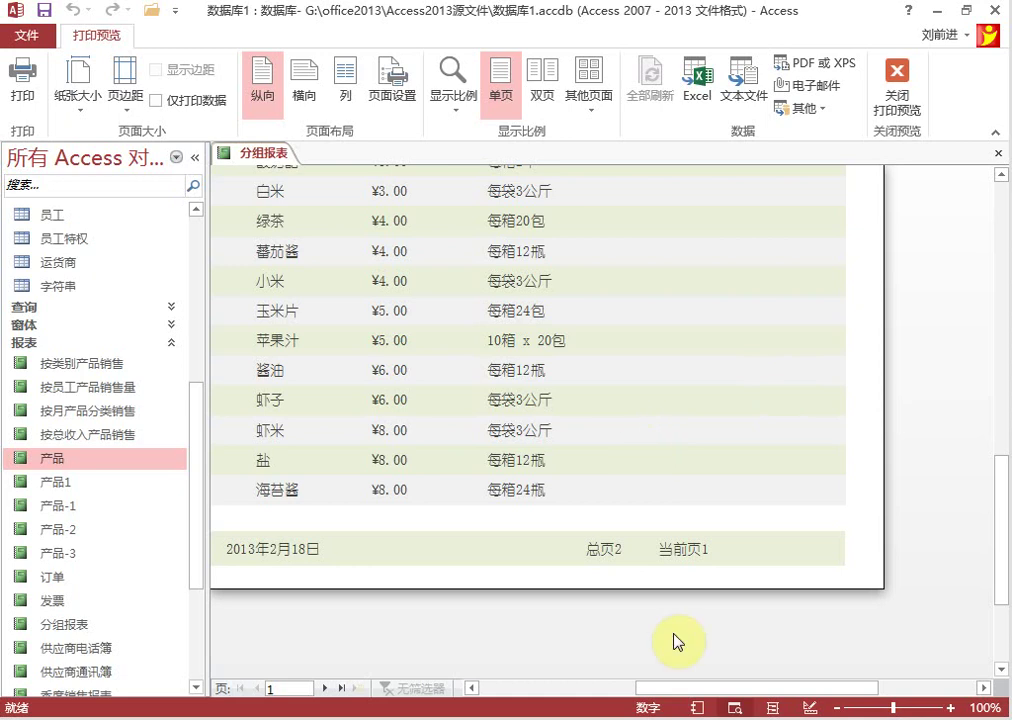
left_click_drag(681, 688, 635, 692)
scroll(705, 535, "up", 10)
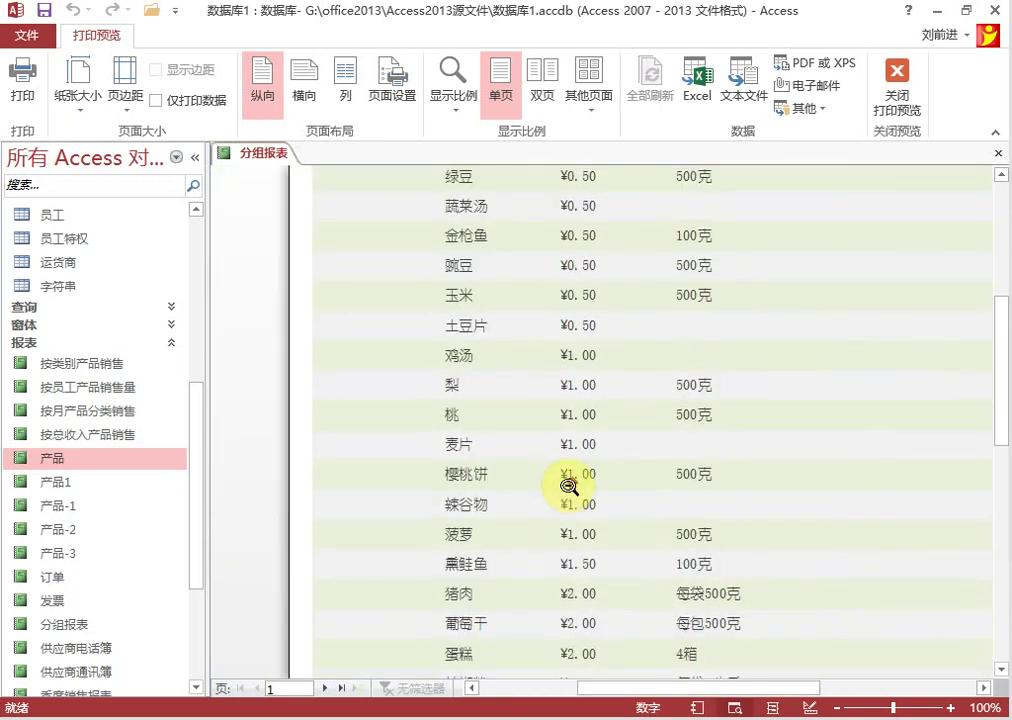
scroll(566, 480, "up", 3)
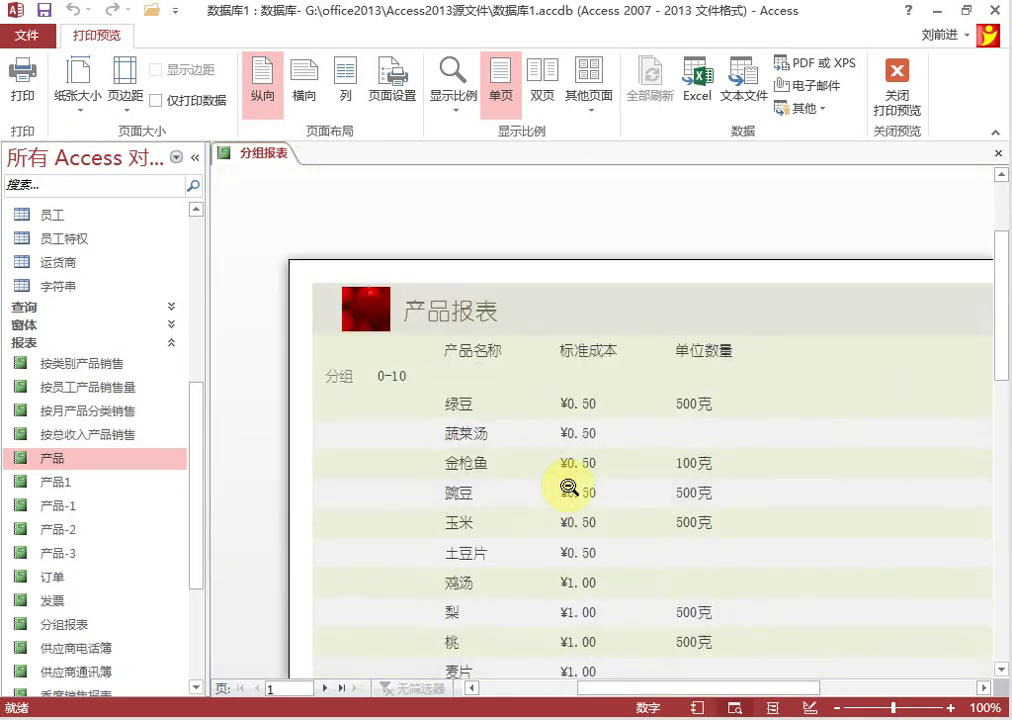
Return 分组报表 from print preview to design view.
right_click(266, 155)
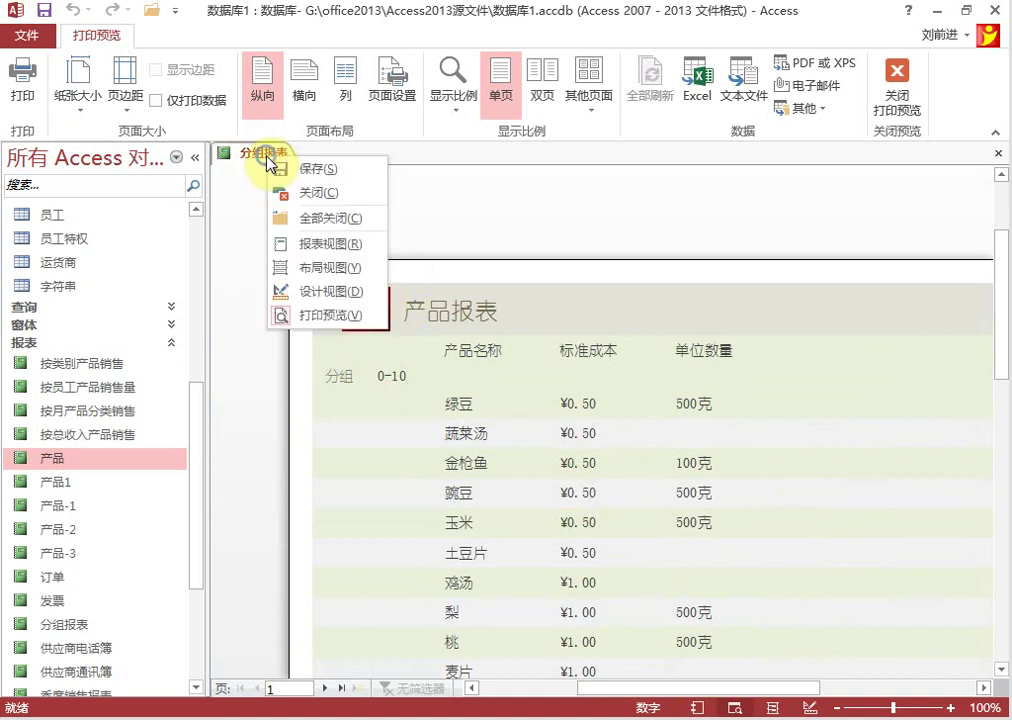
left_click(333, 301)
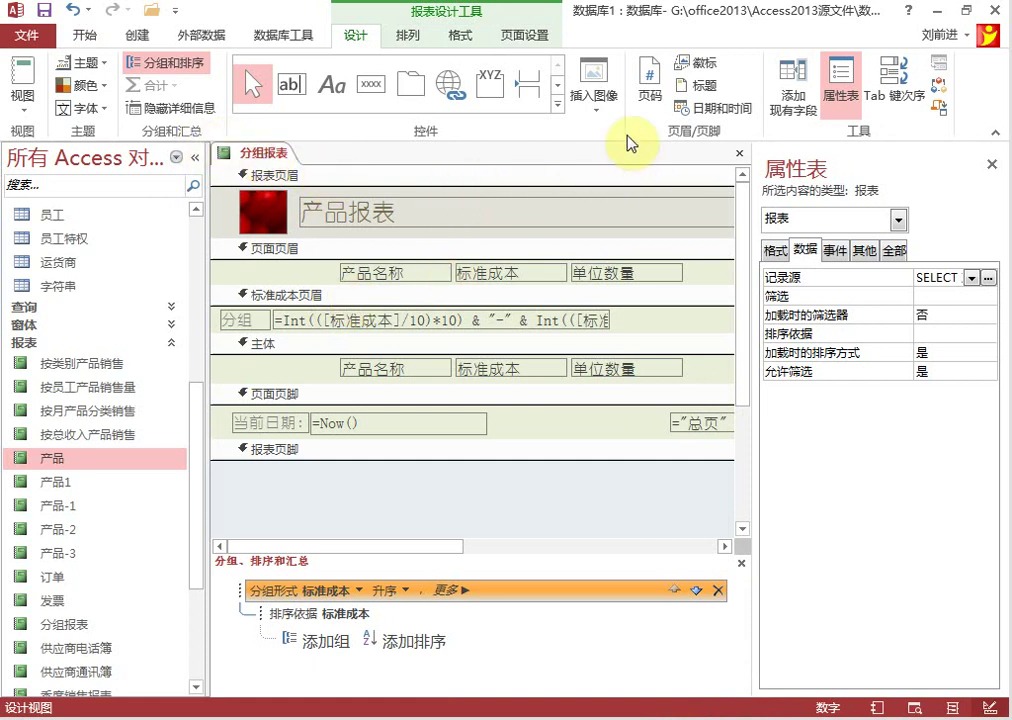
left_click(520, 524)
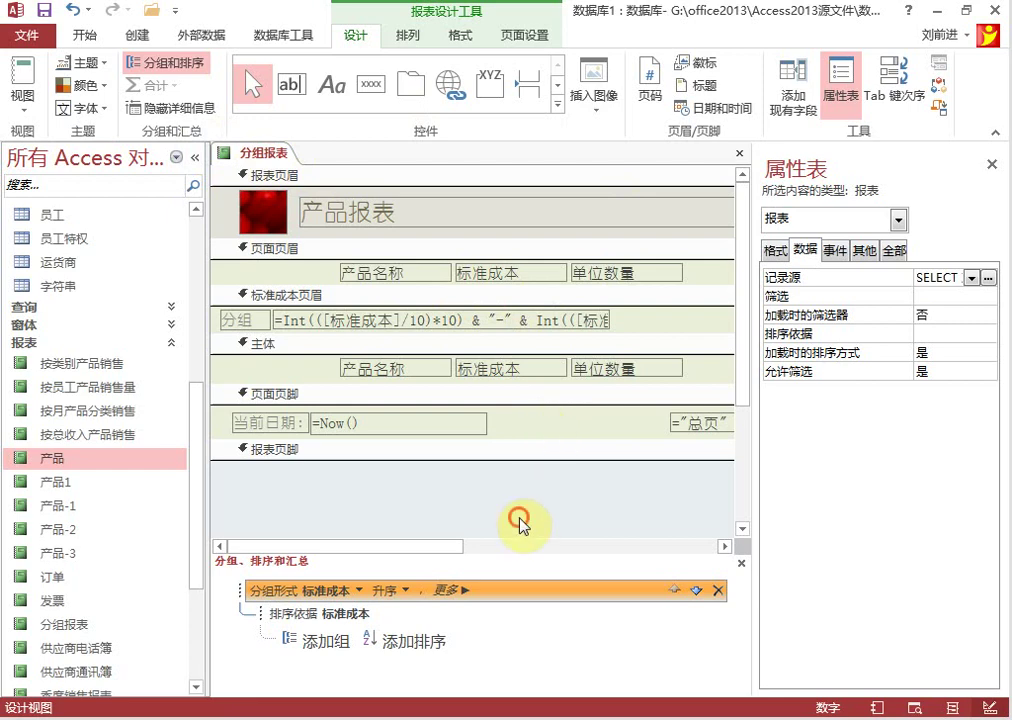